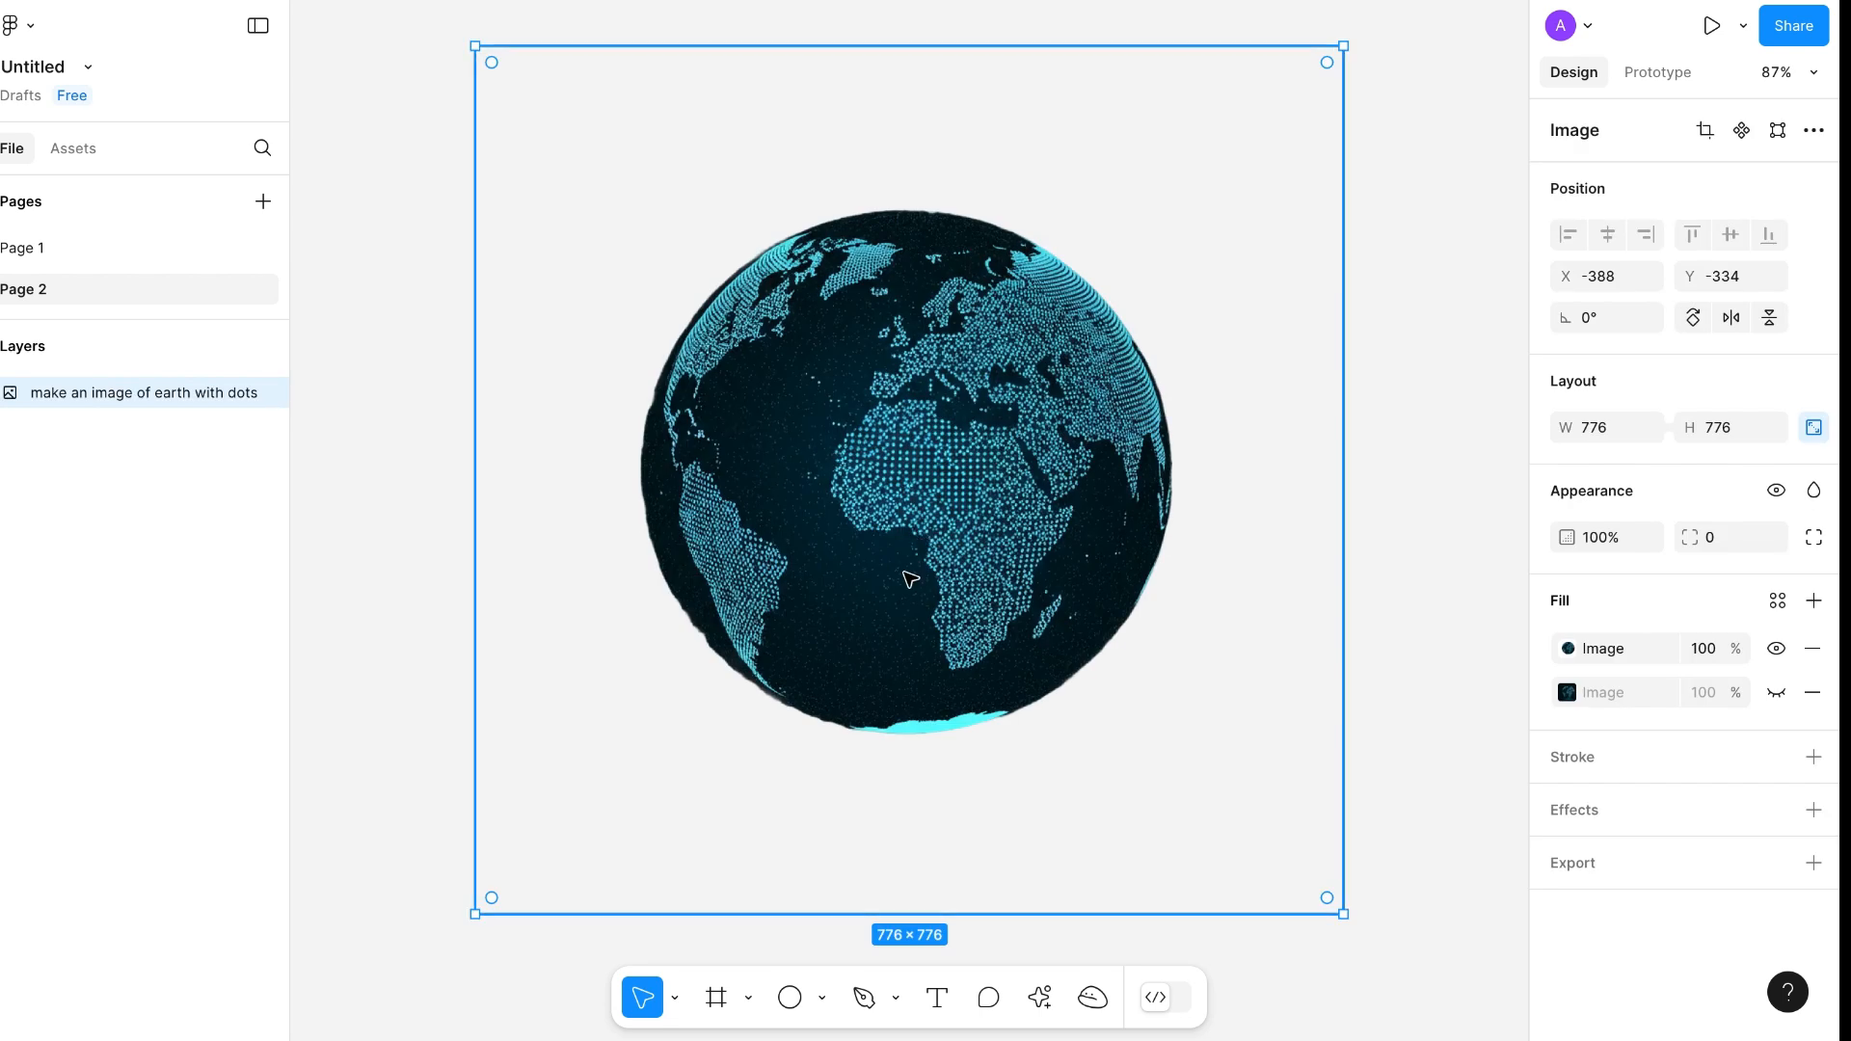
Draw a flat ellipse about 720 × 126 across the middle of the globe, extending past both sides
scroll(910, 578, left, 1)
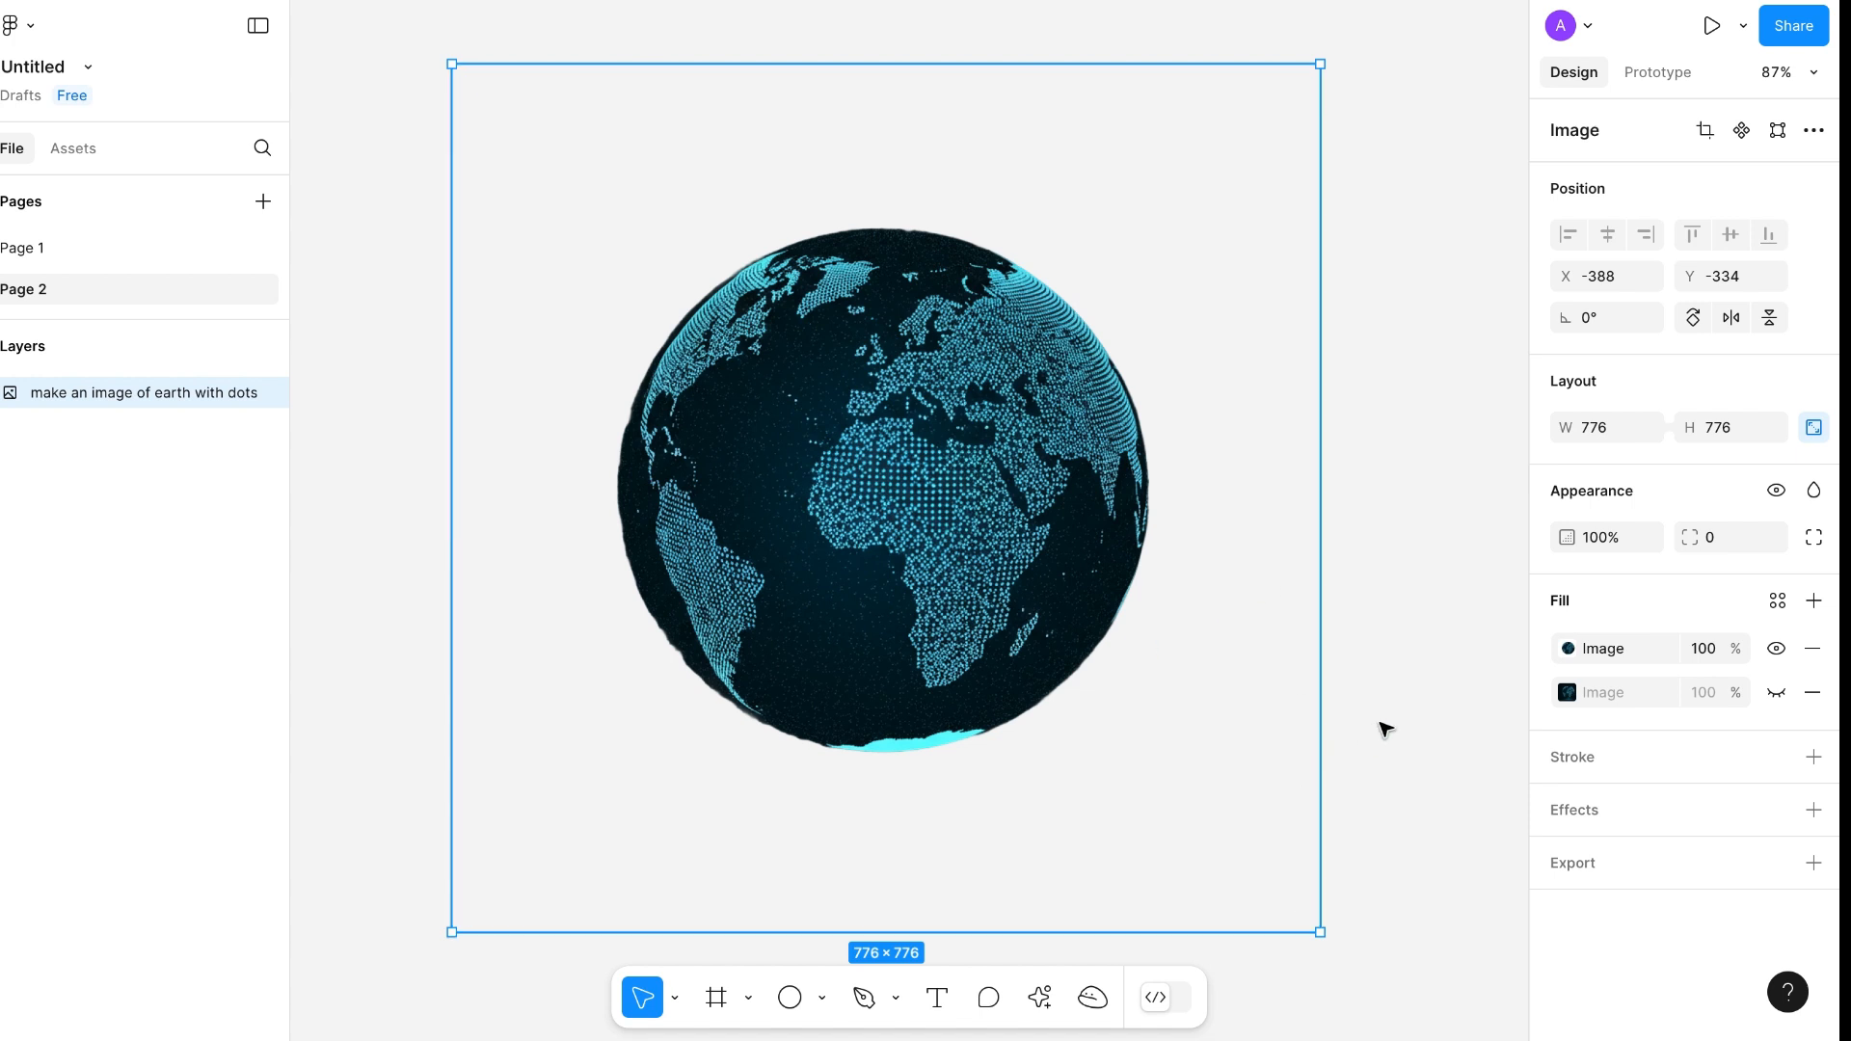
click(1368, 652)
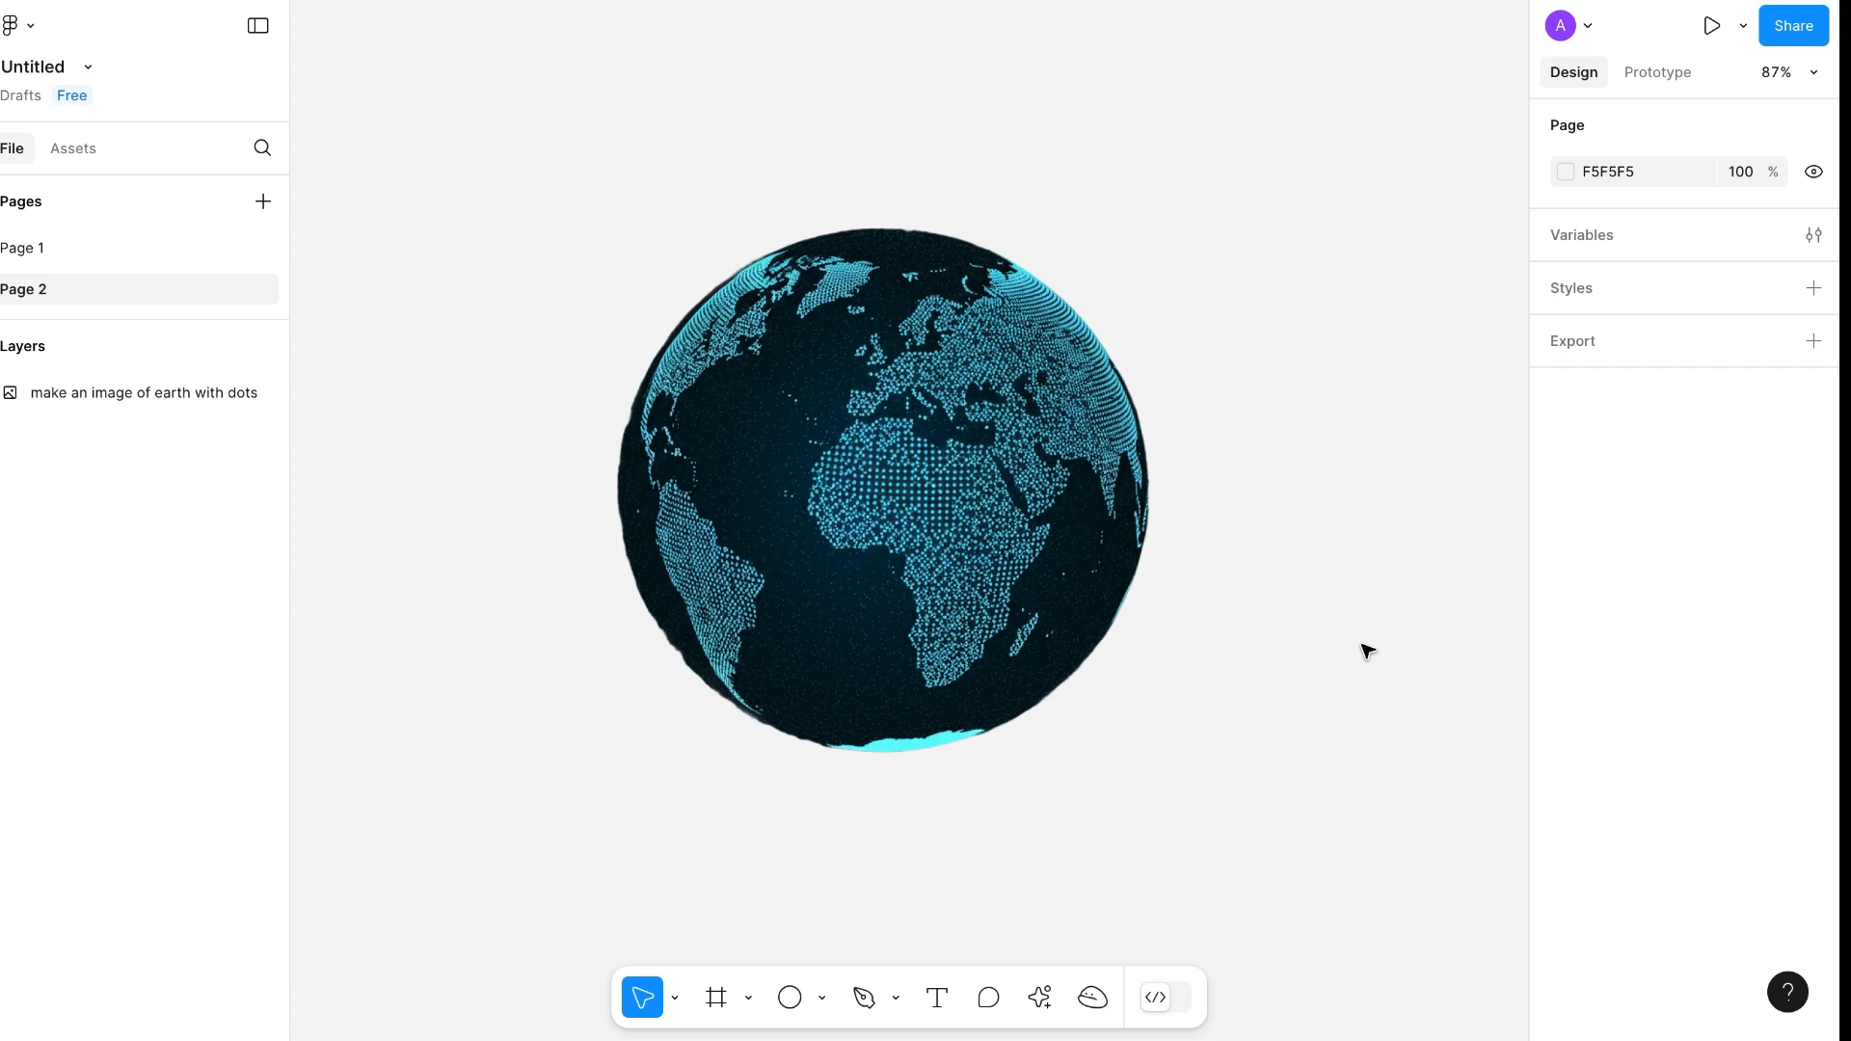
key(o)
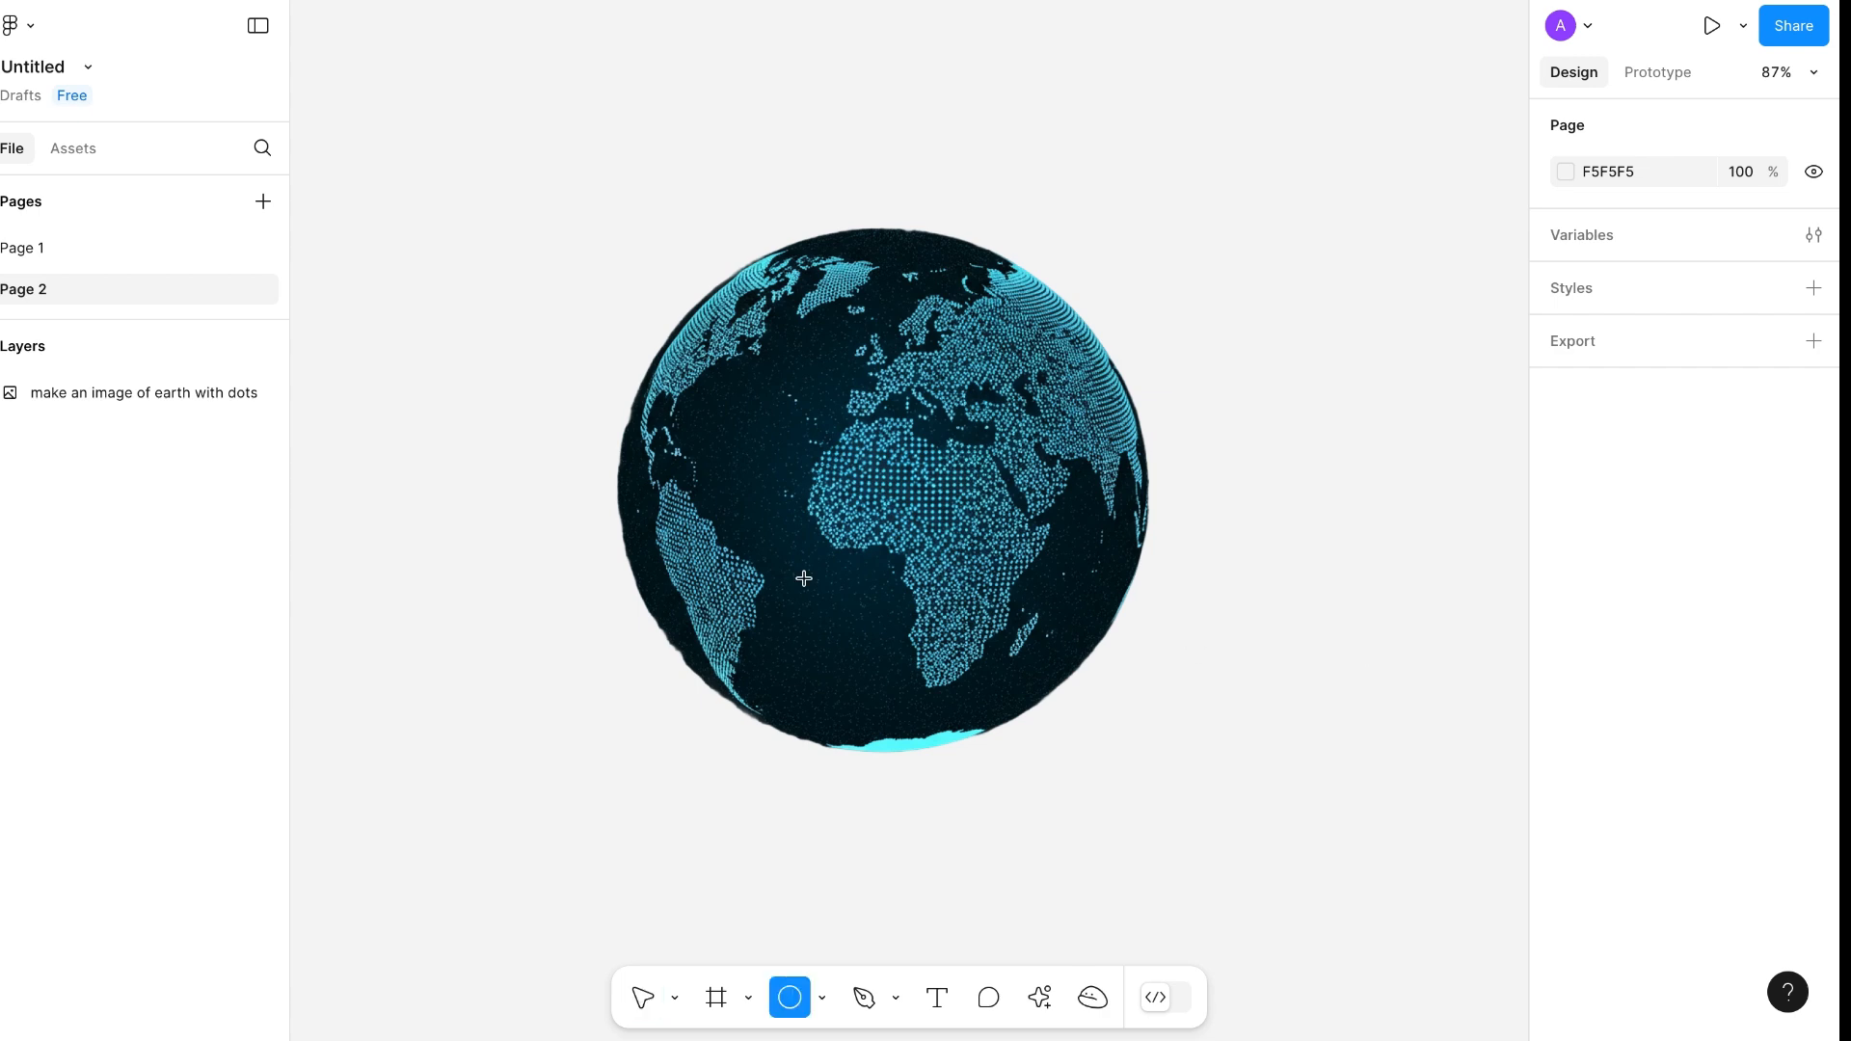
drag(505, 476, 1309, 615)
drag(1027, 546, 997, 539)
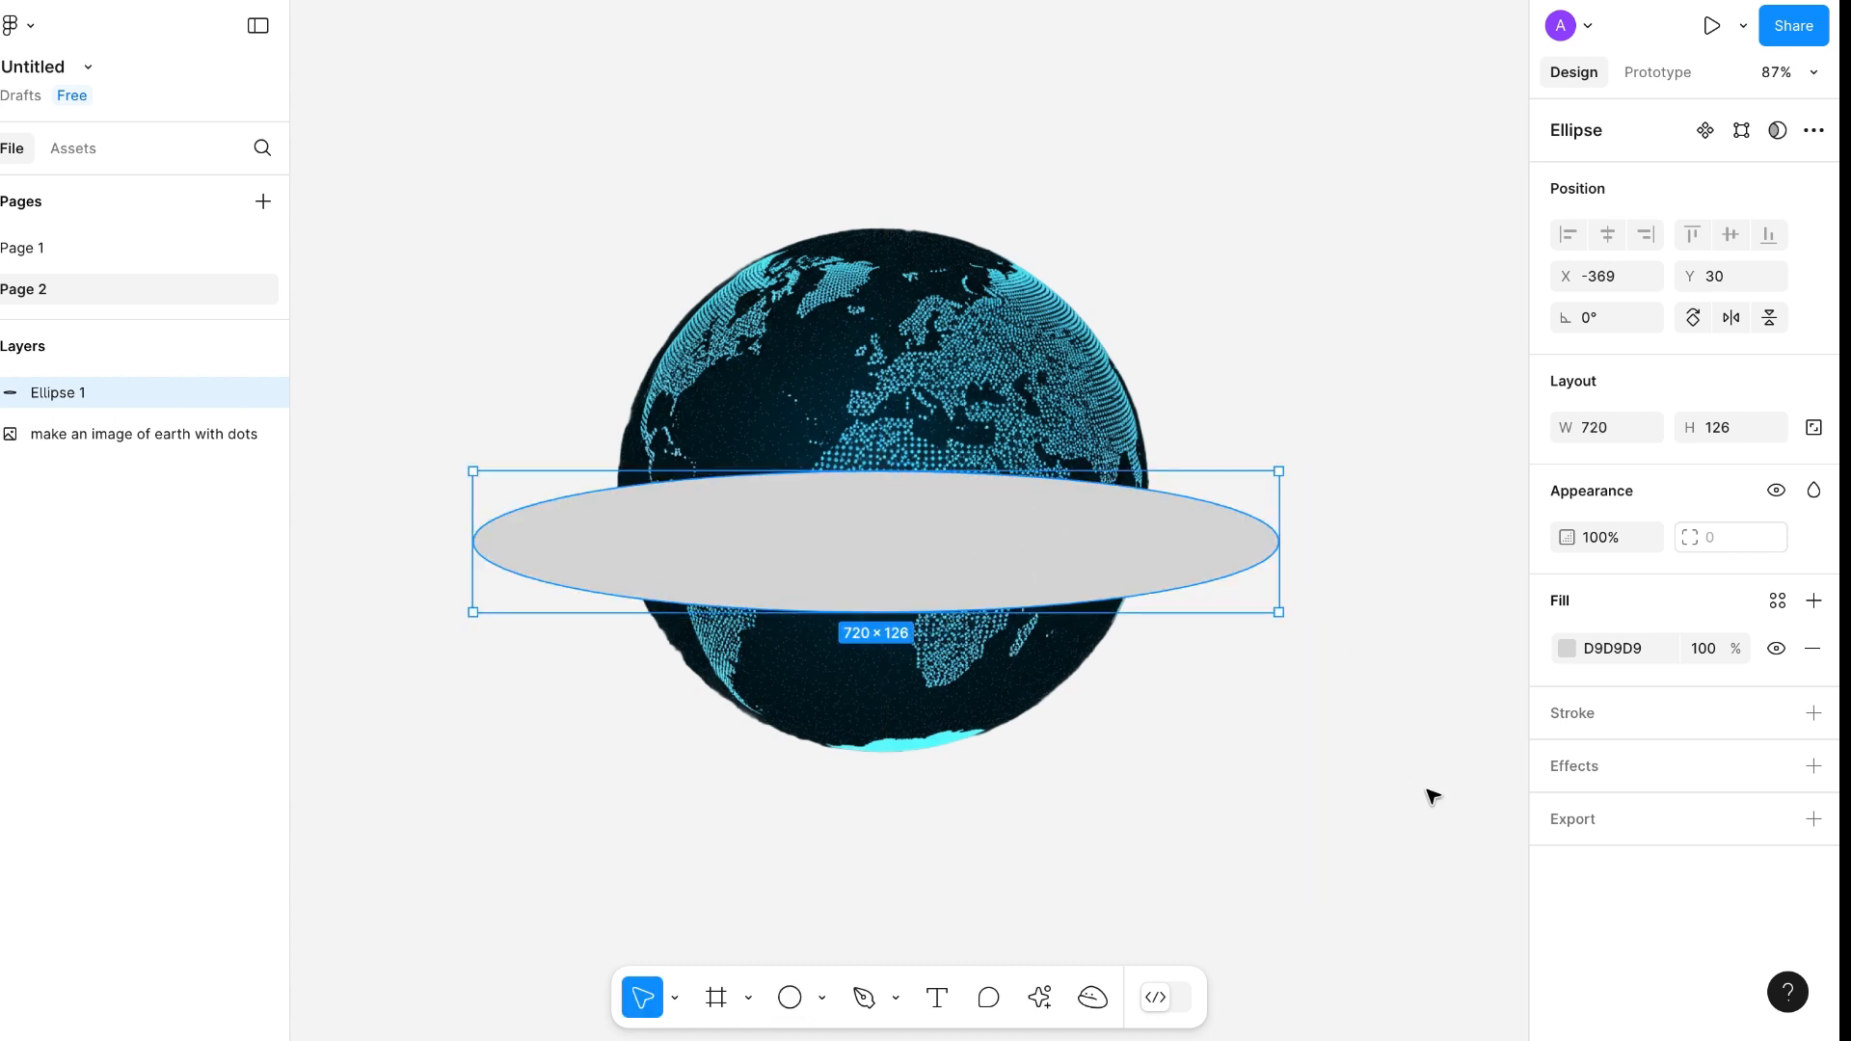
Add an inside stroke of weight 5 to the ellipse and remove its grey fill
click(1813, 713)
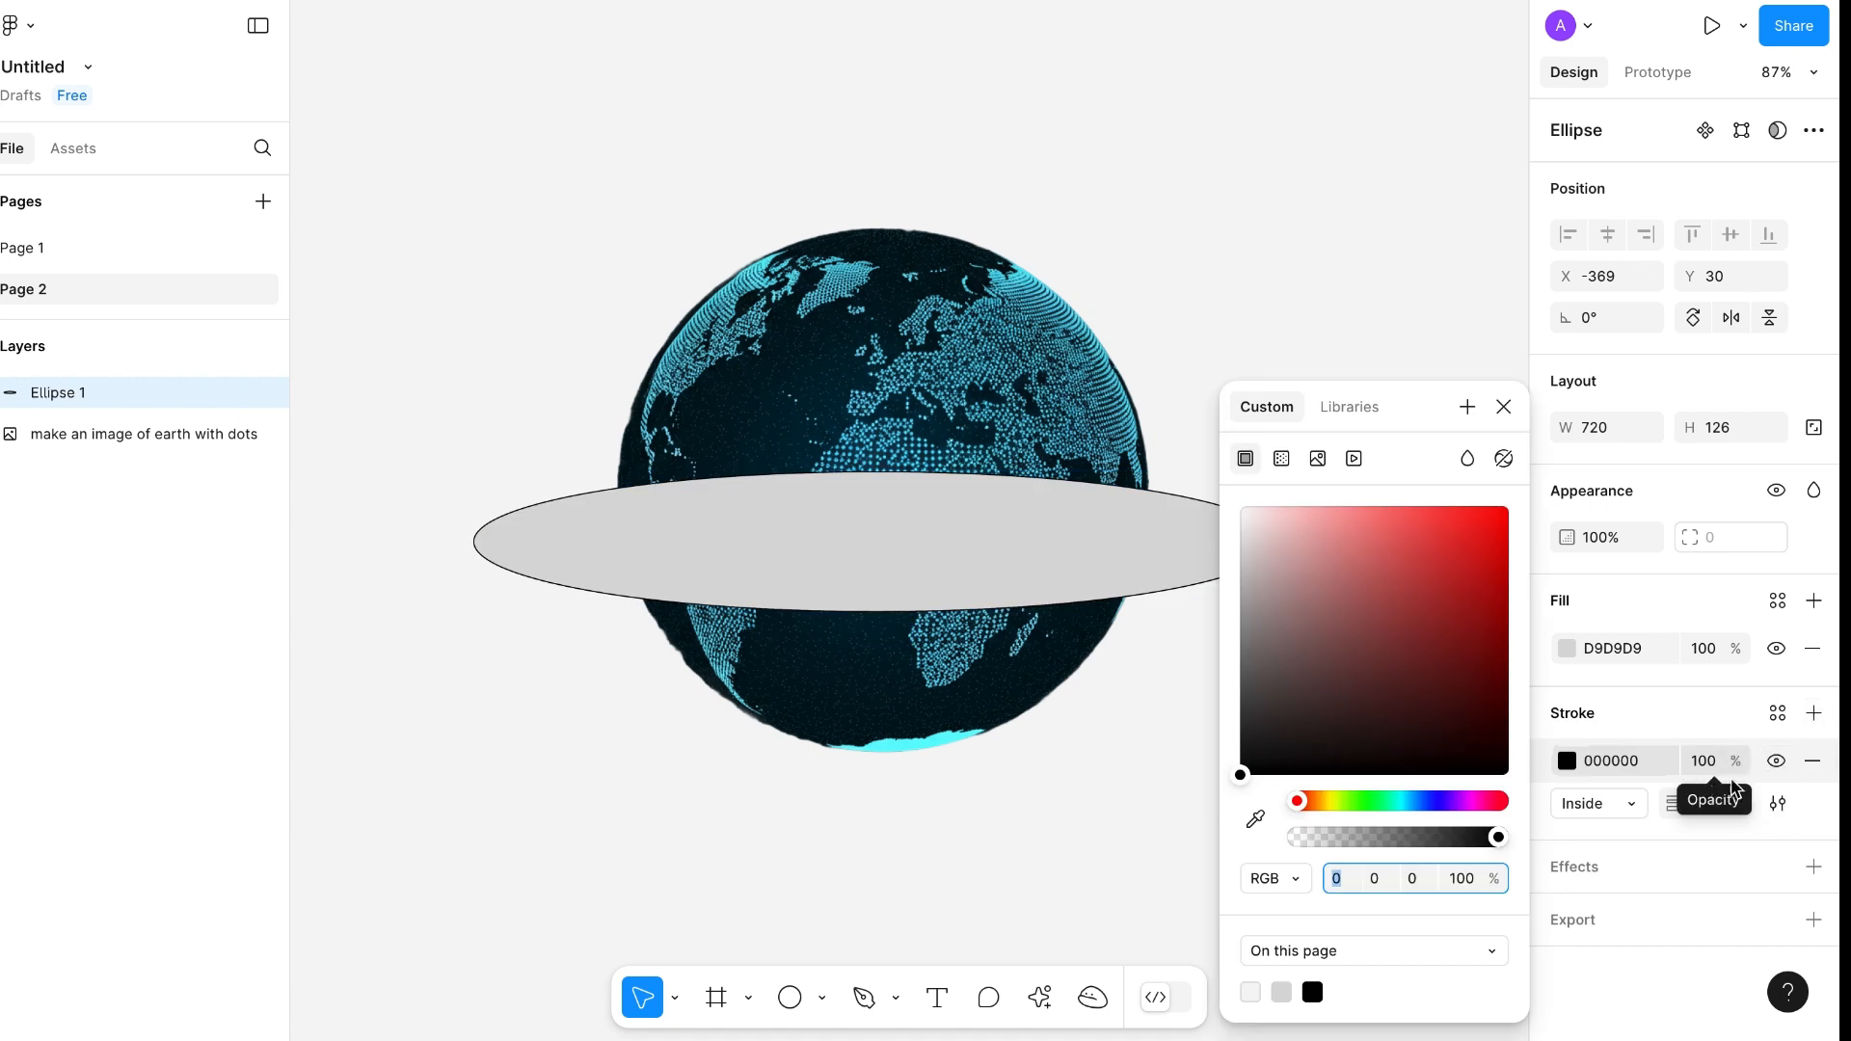
click(1695, 813)
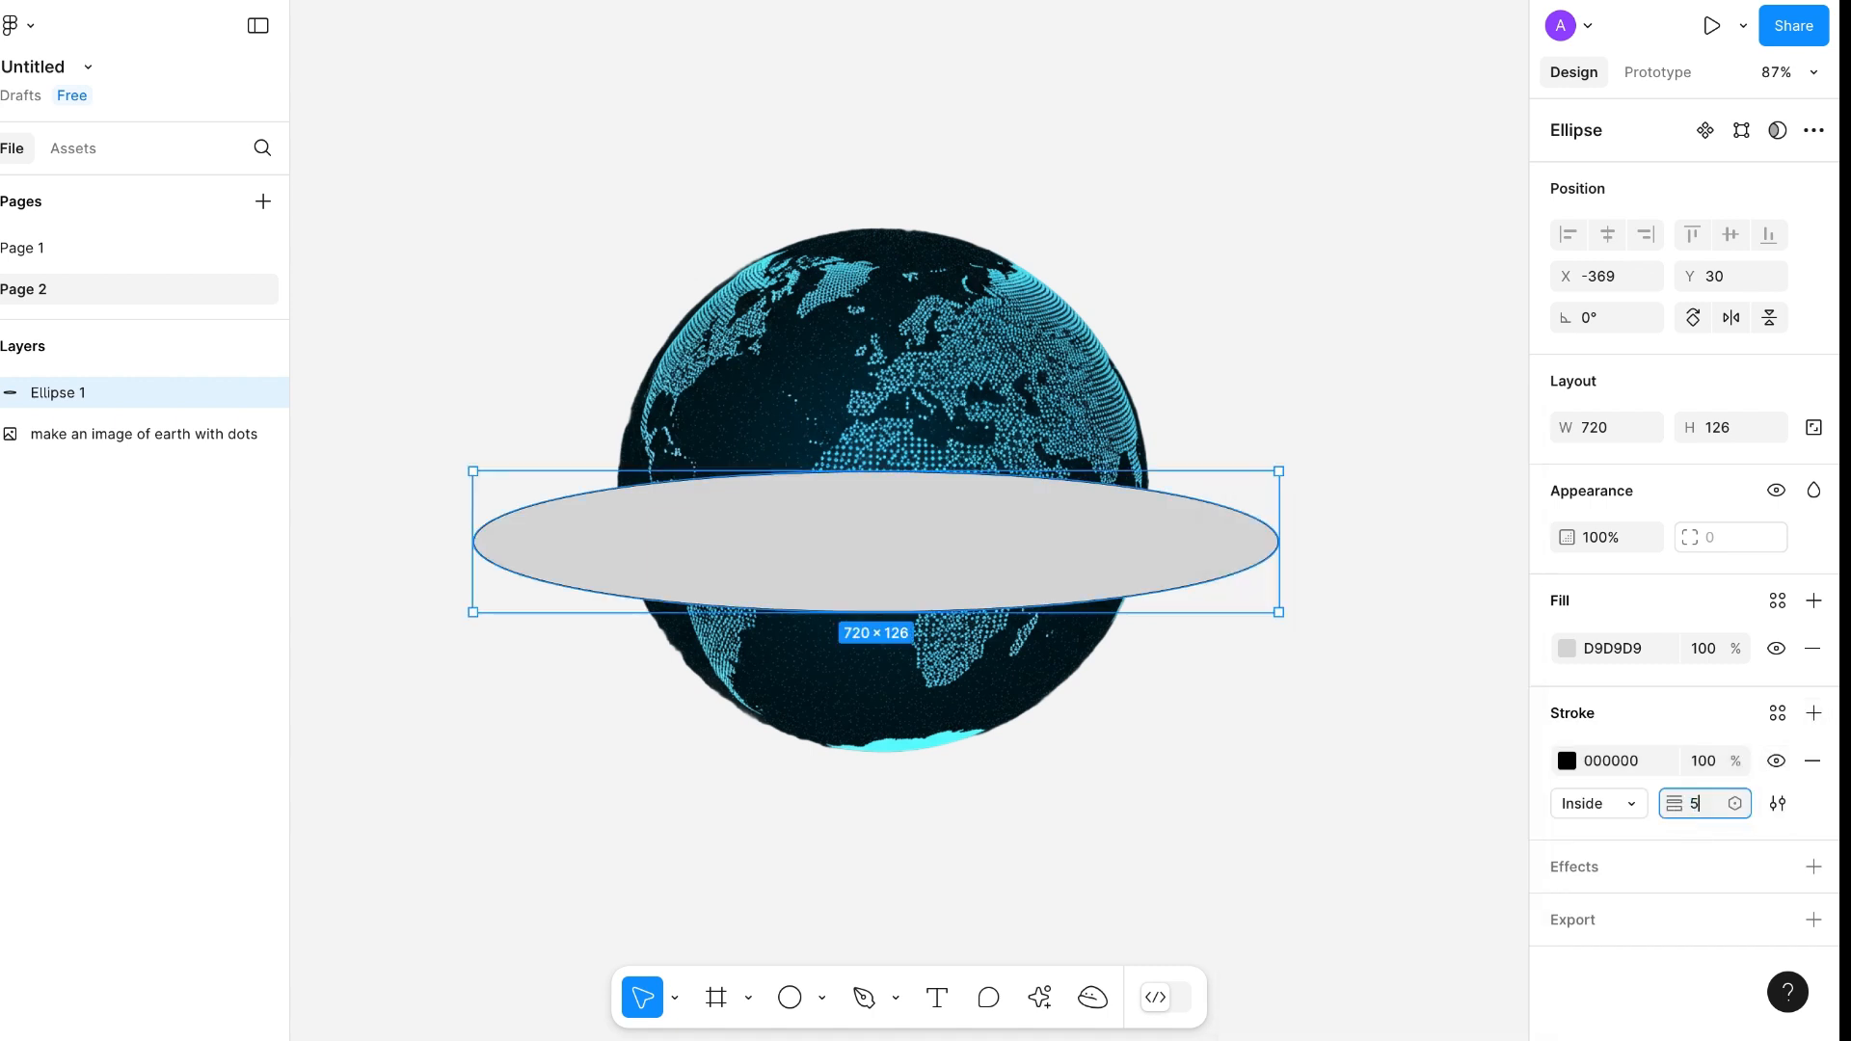
text(5)
key(Return)
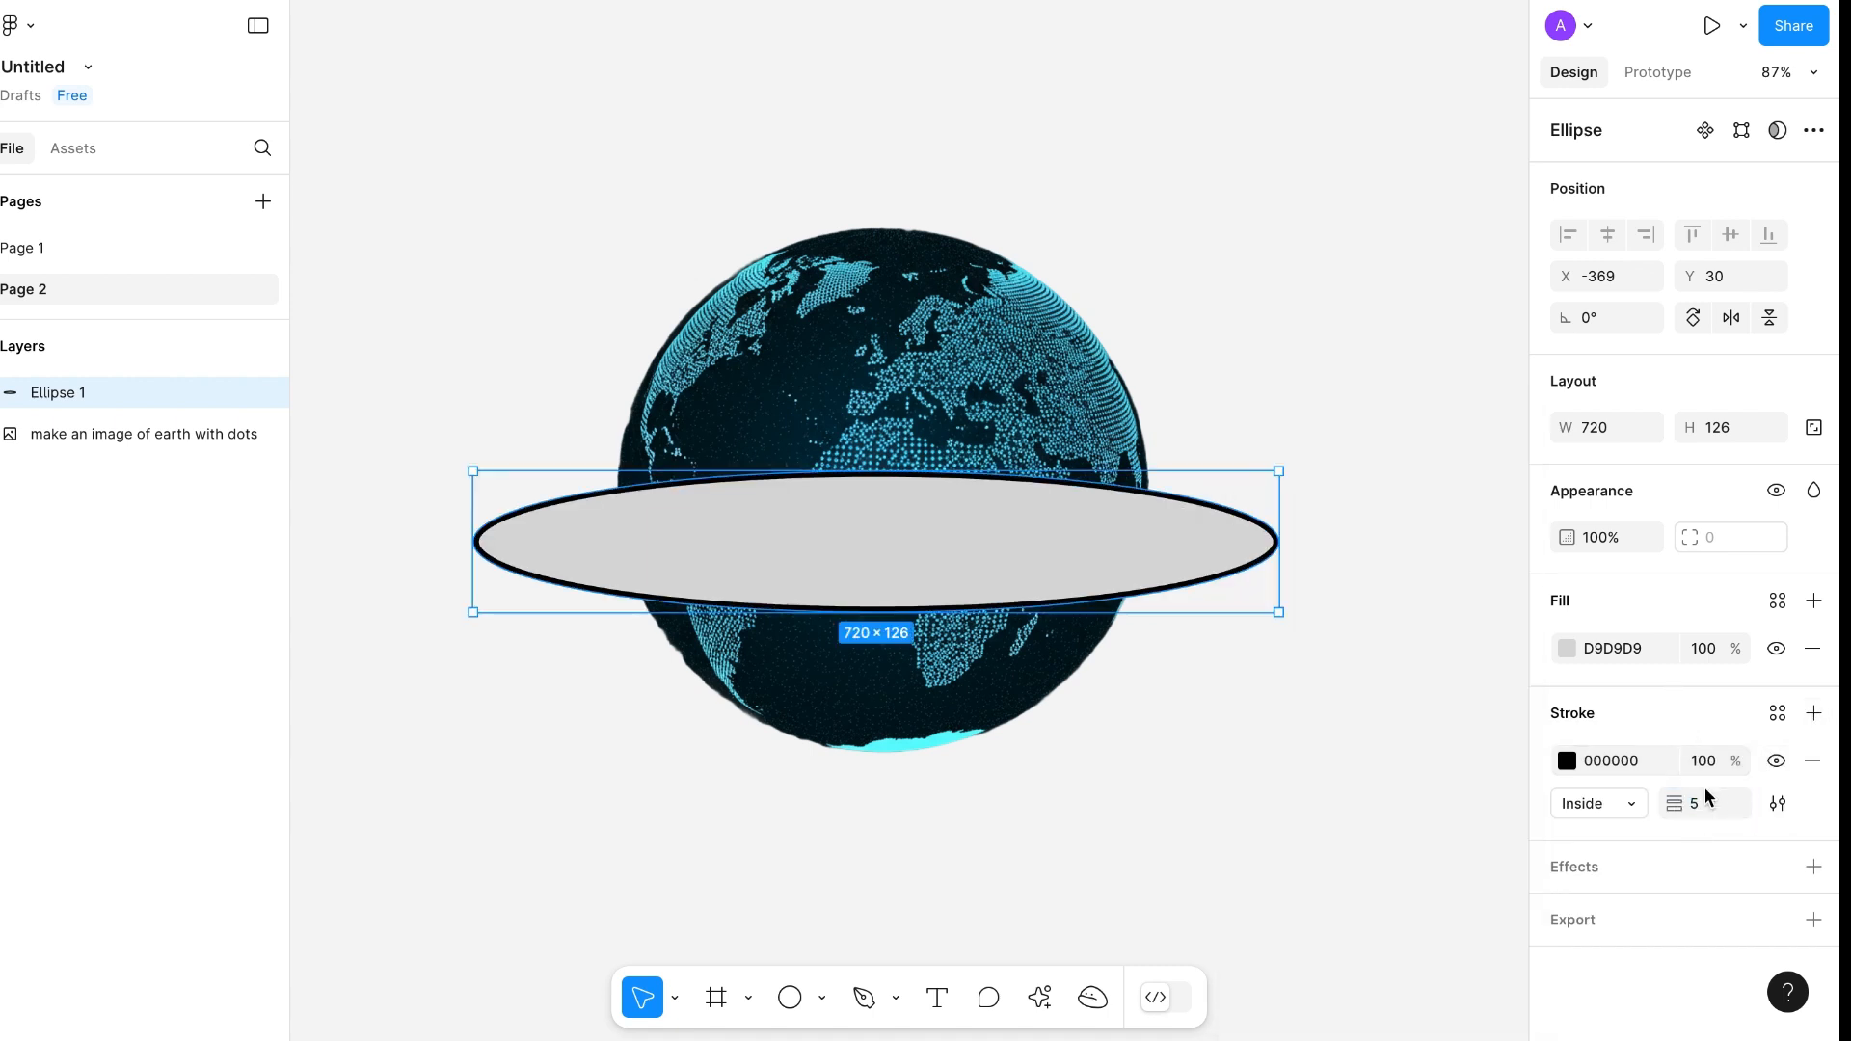
click(1812, 648)
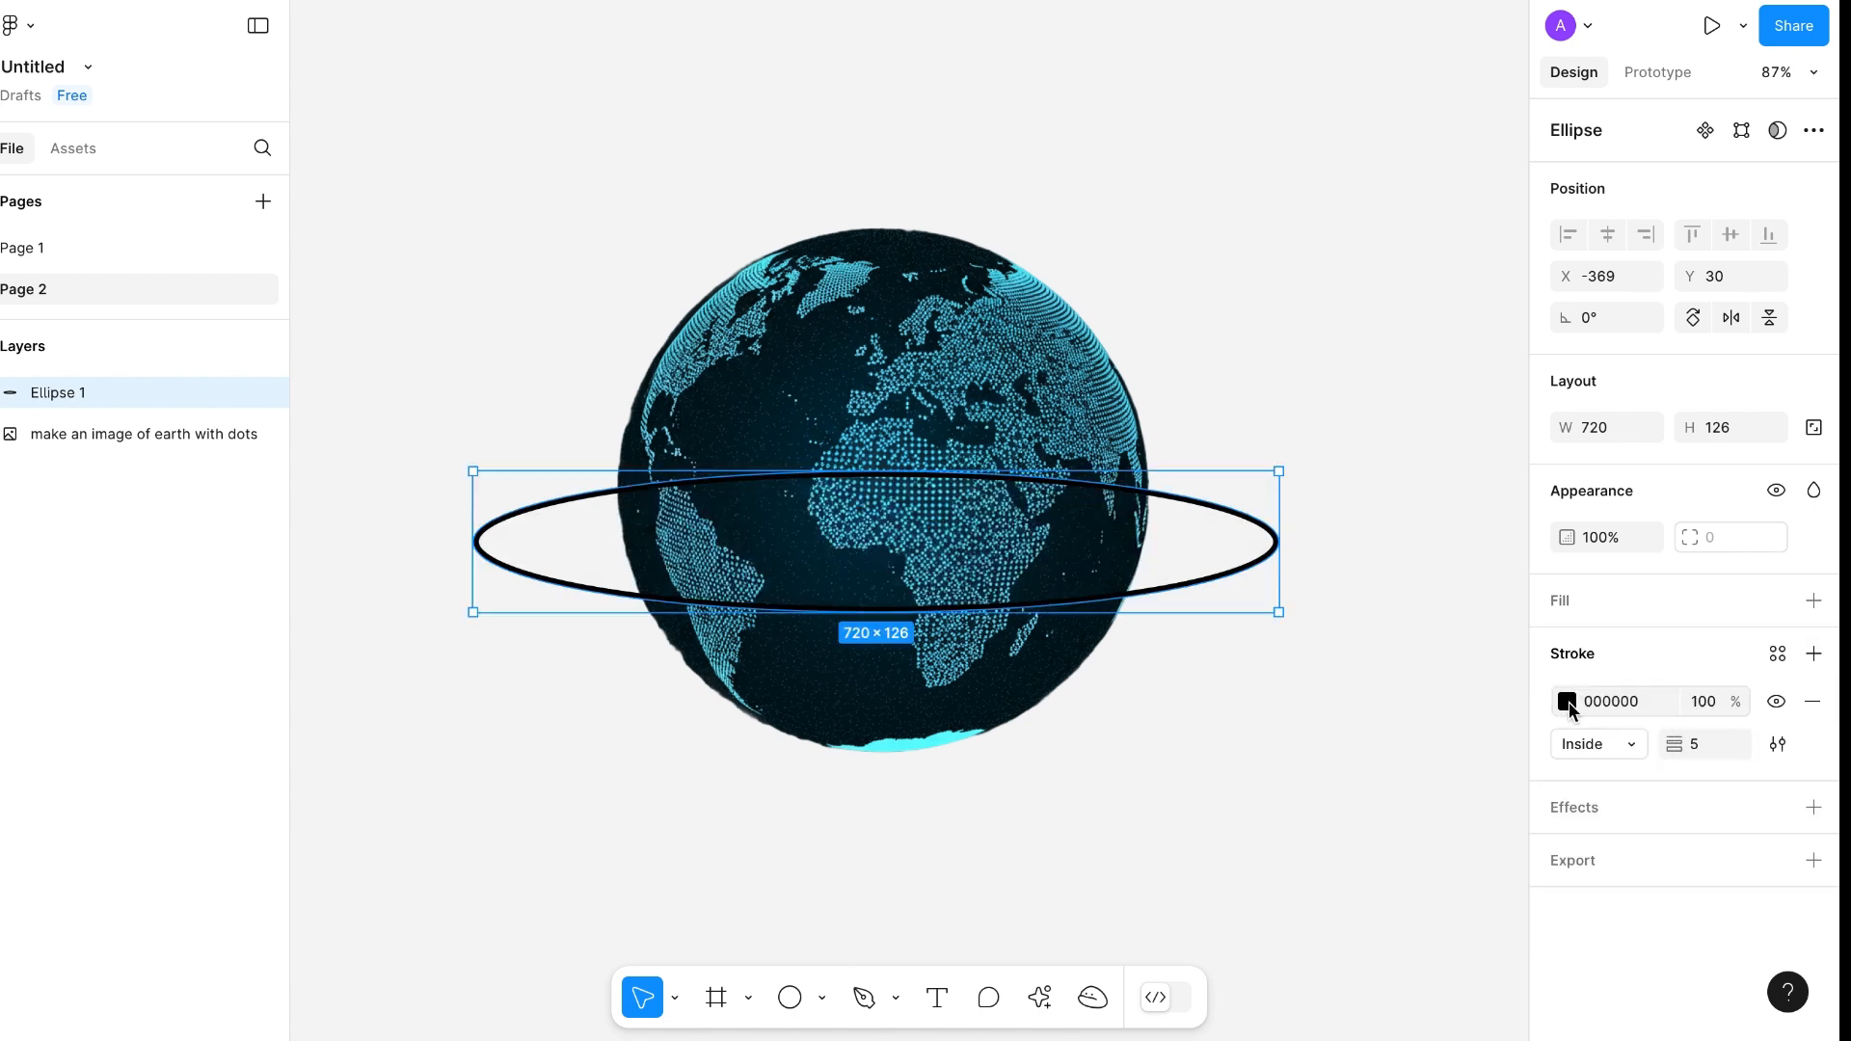
Change the ellipse's stroke from a solid colour to a diamond gradient
click(1568, 702)
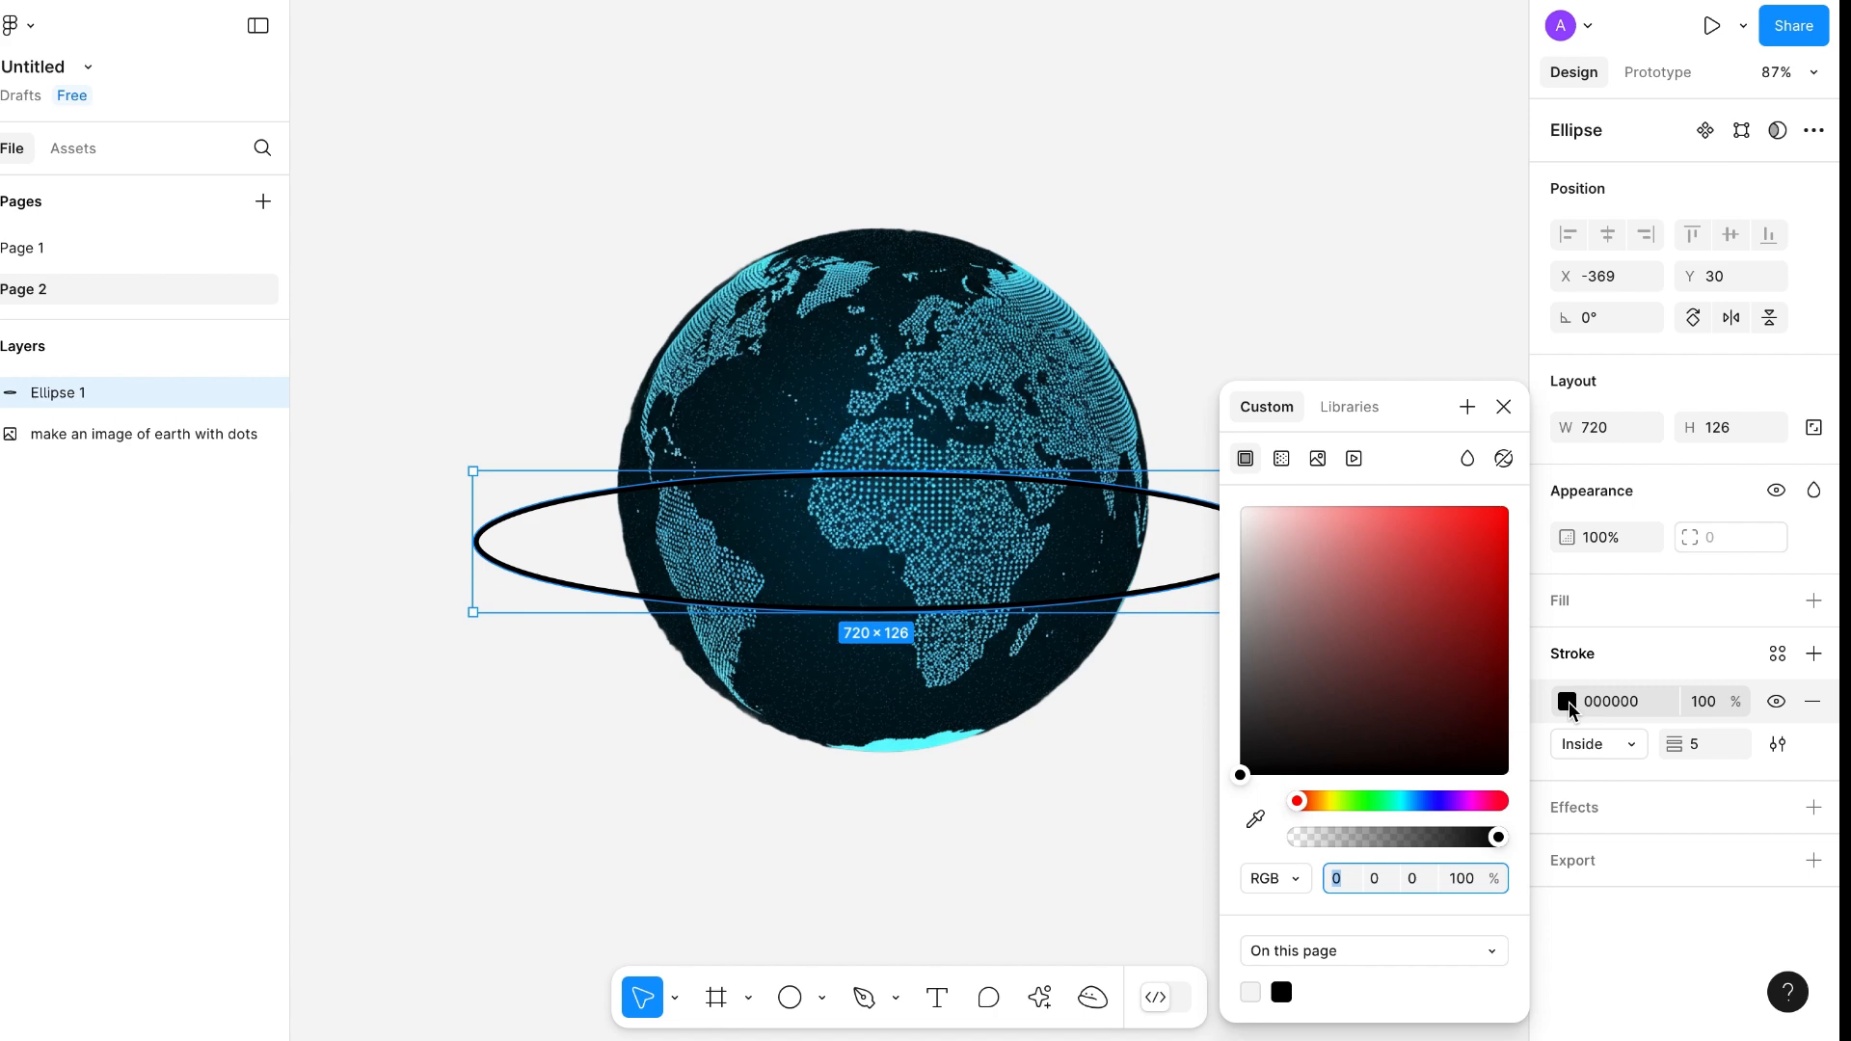
click(1281, 459)
click(1294, 530)
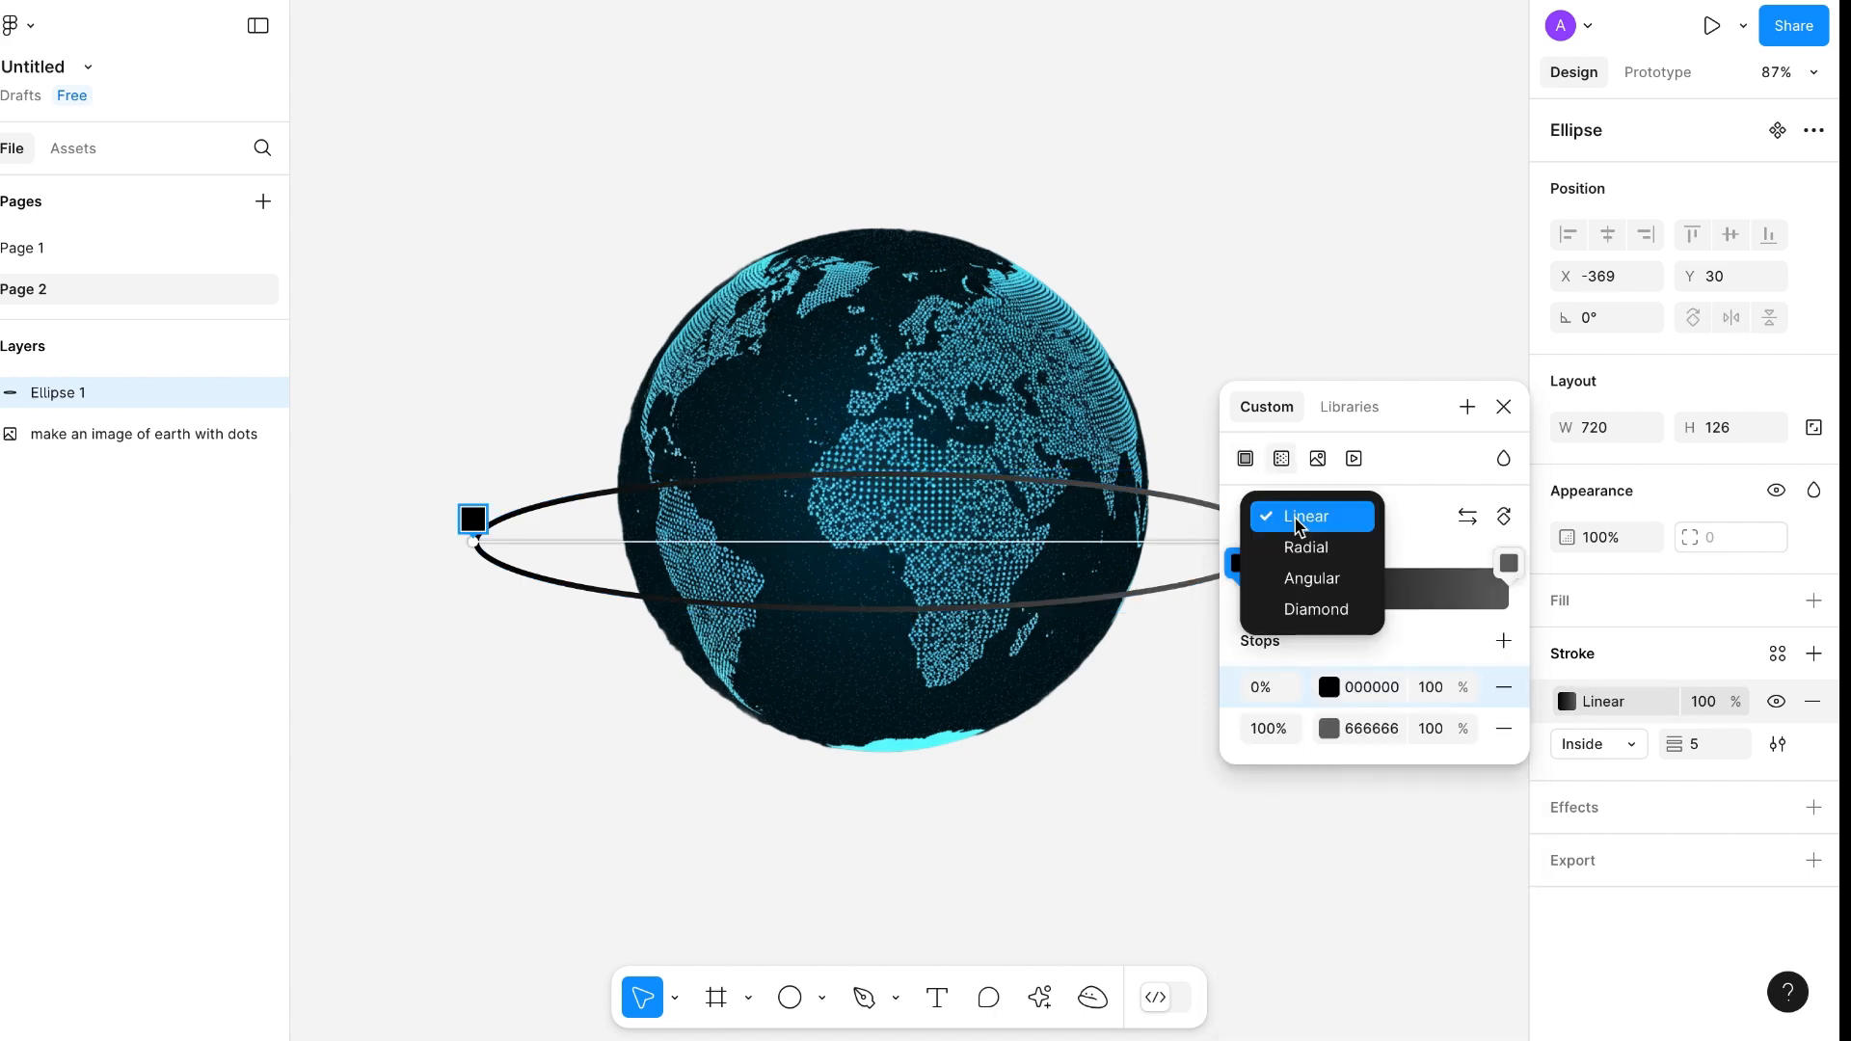
click(1312, 610)
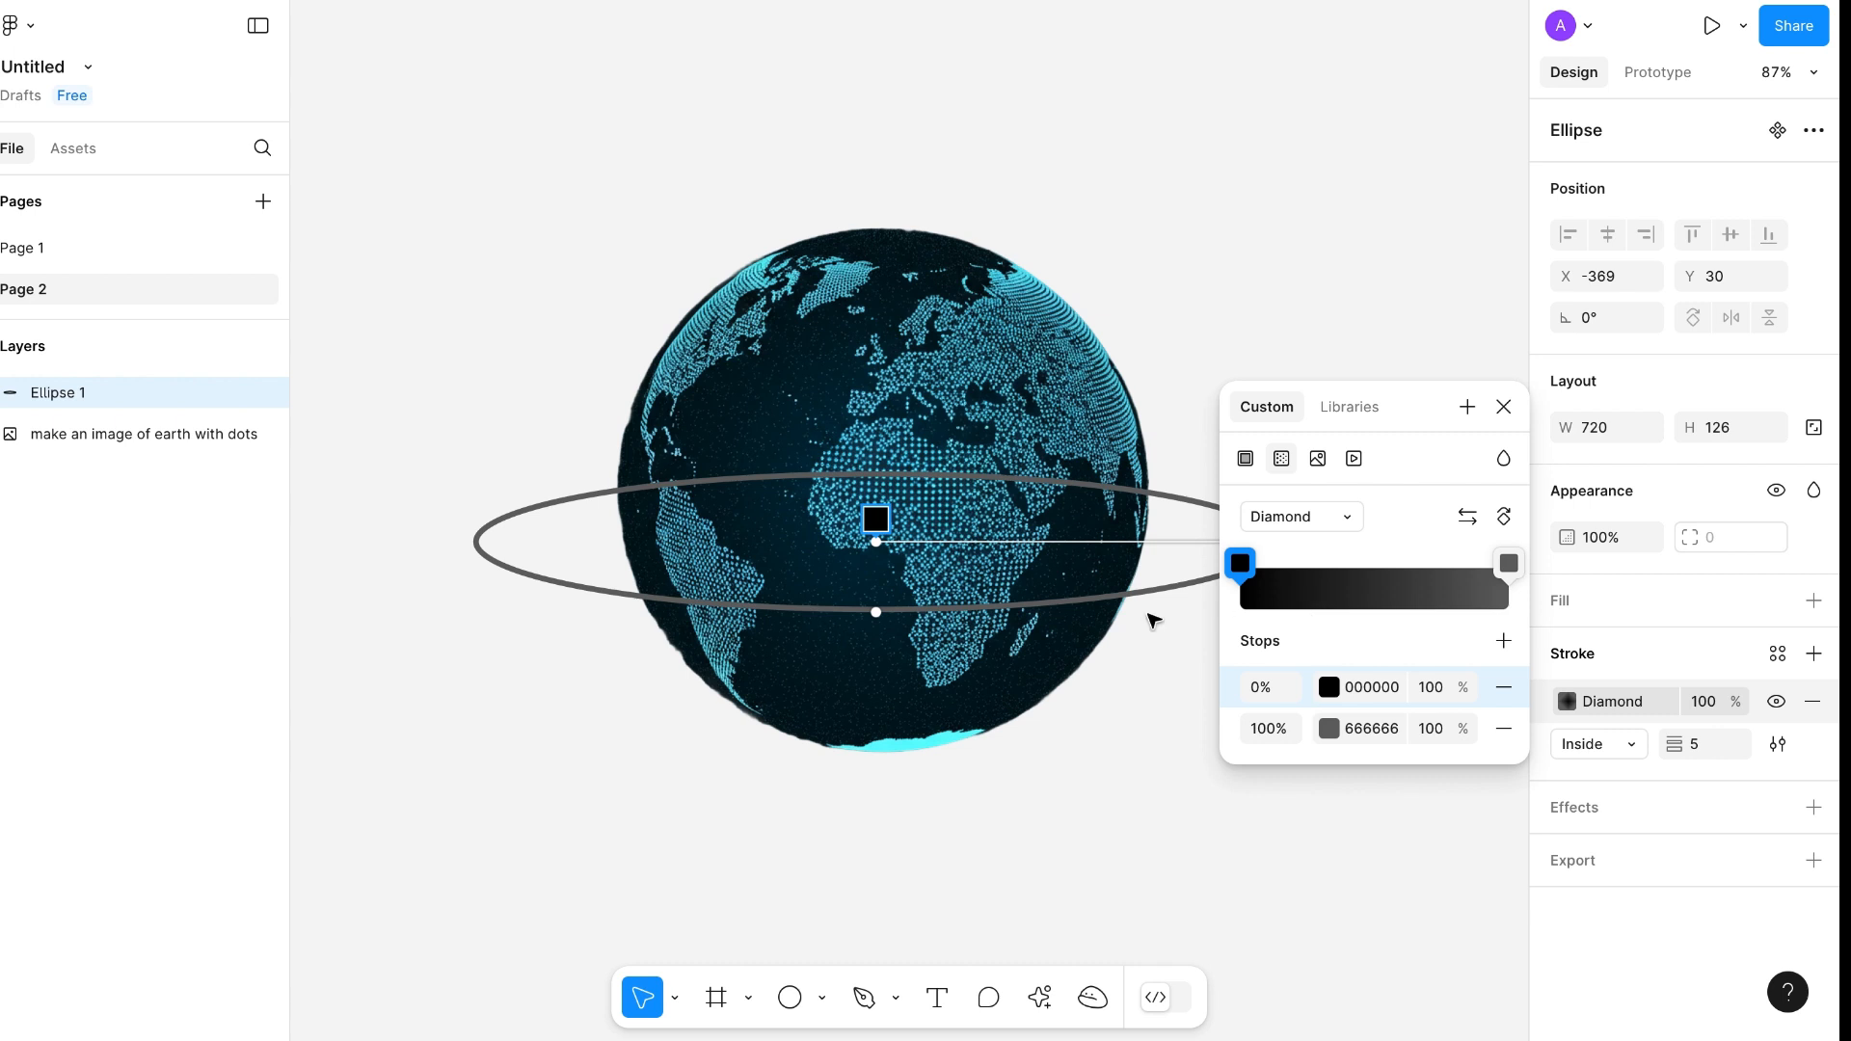
Sample the bright cyan at the globe's bottom edge and use 5FF9FE for both gradient stops of the stroke
scroll(992, 632, right, 2)
scroll(992, 633, down, 1)
click(1329, 688)
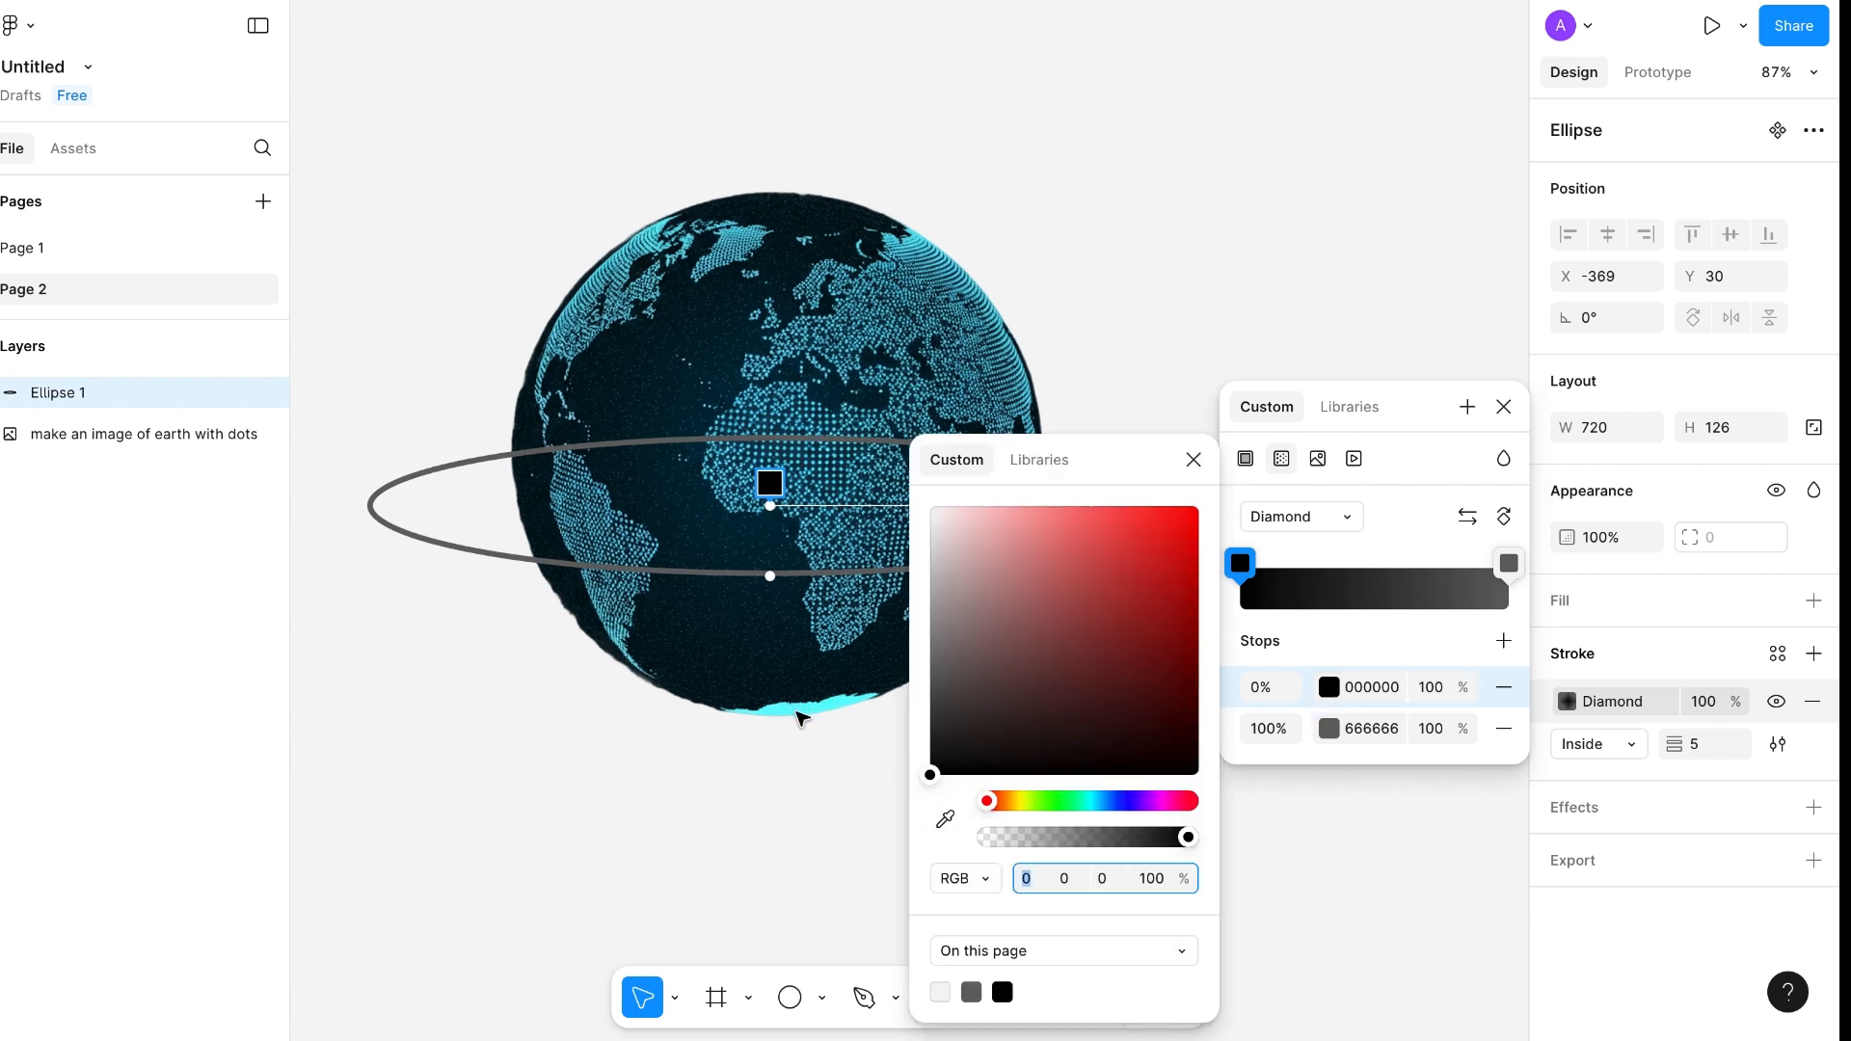
click(945, 819)
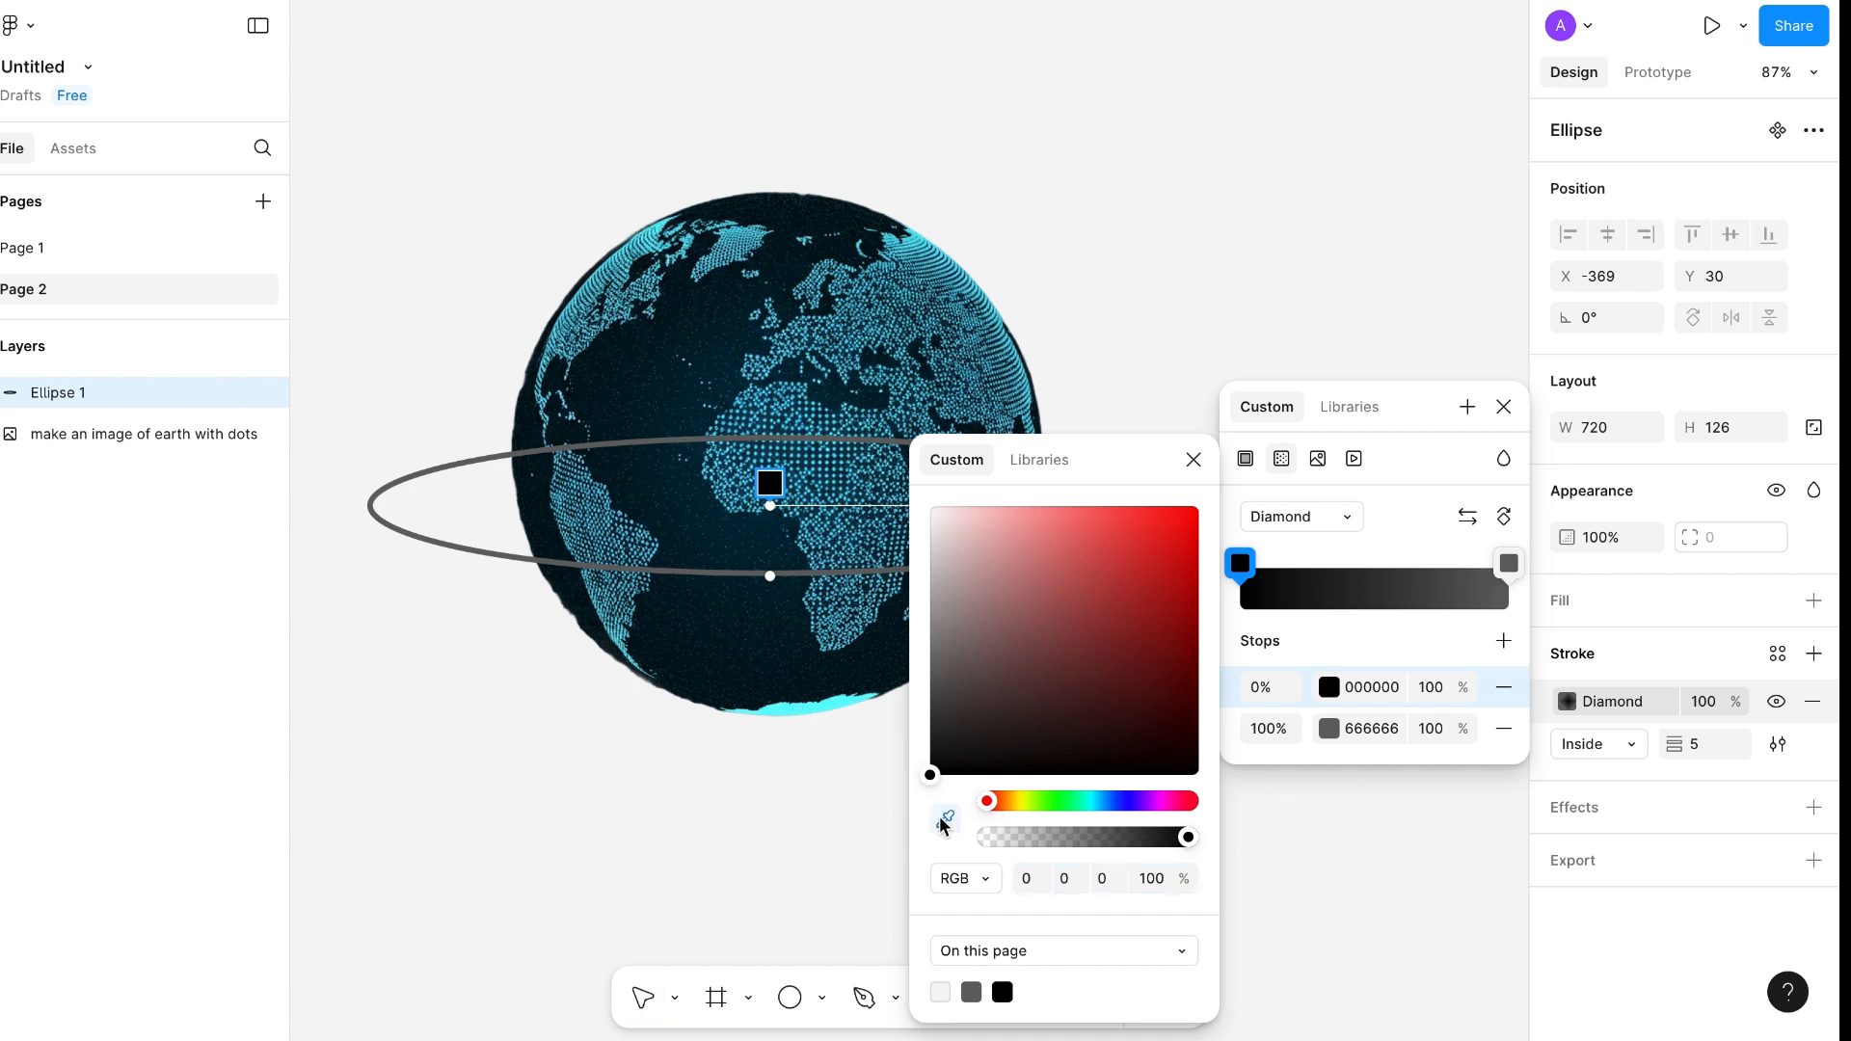
click(807, 711)
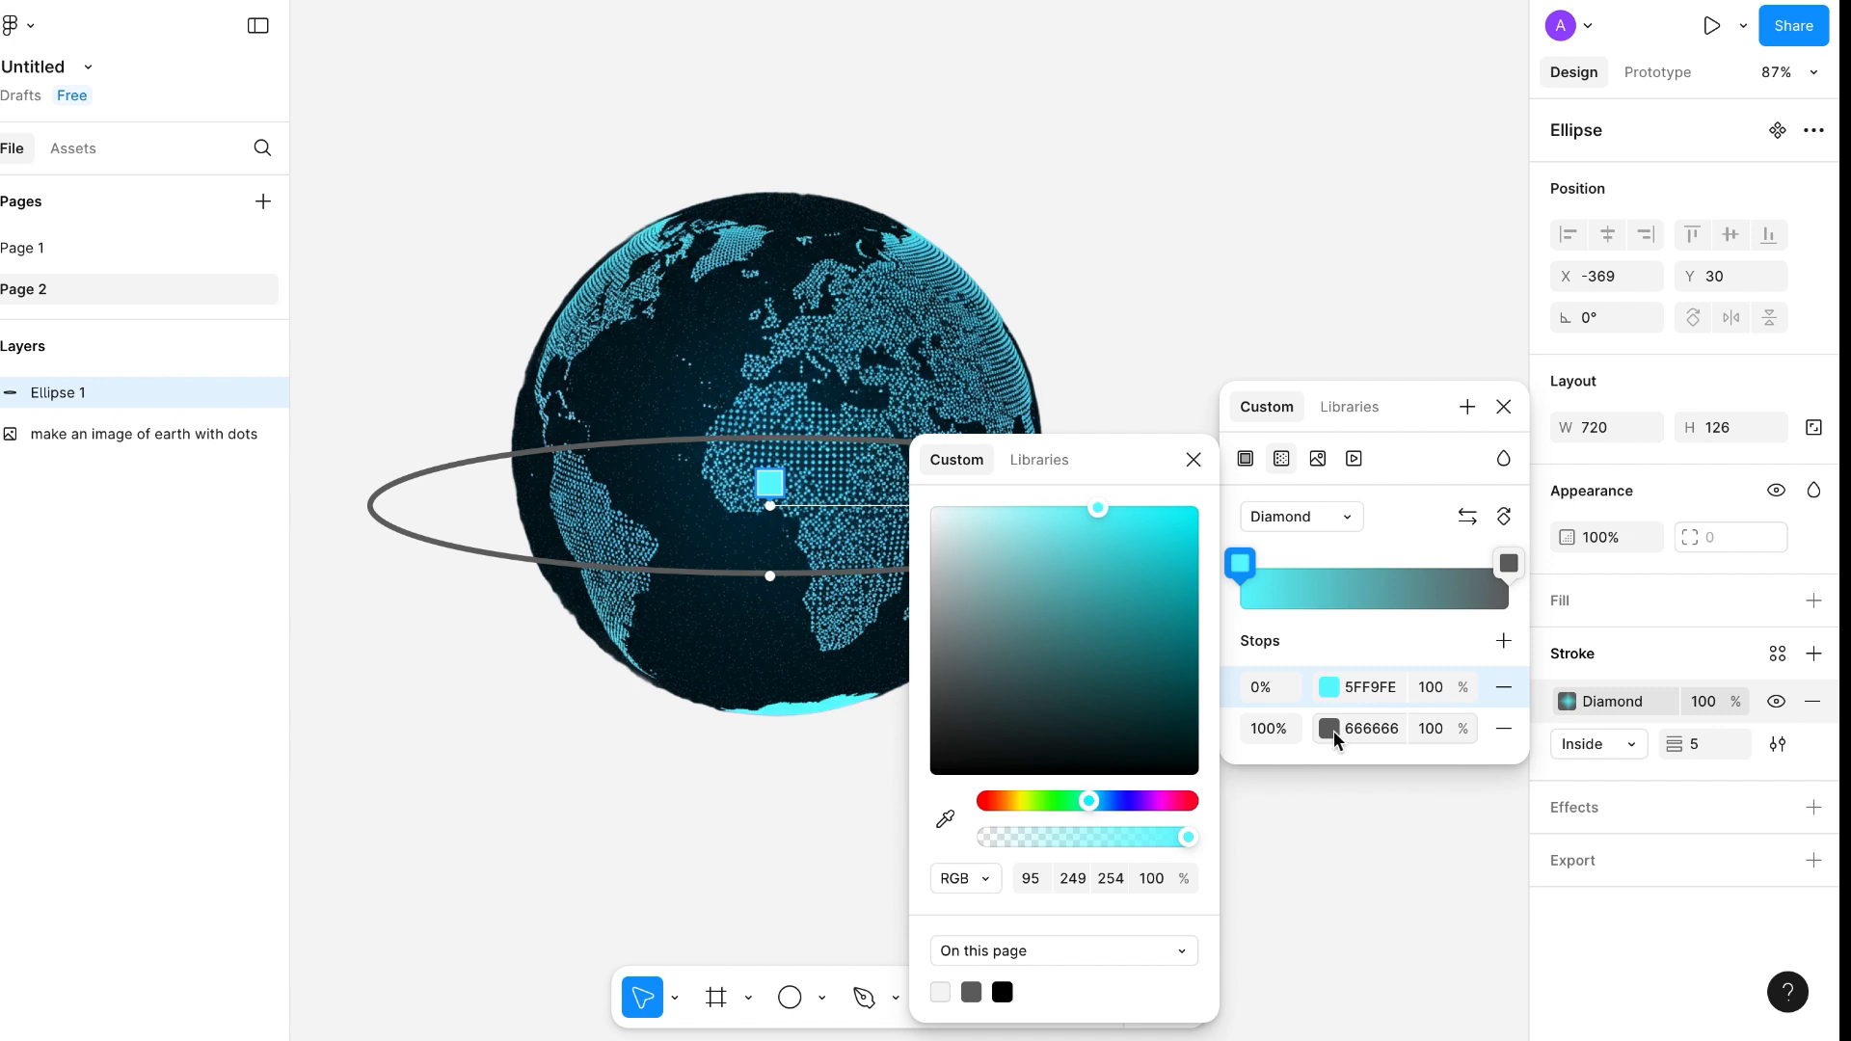
click(1377, 686)
key(ctrl+c)
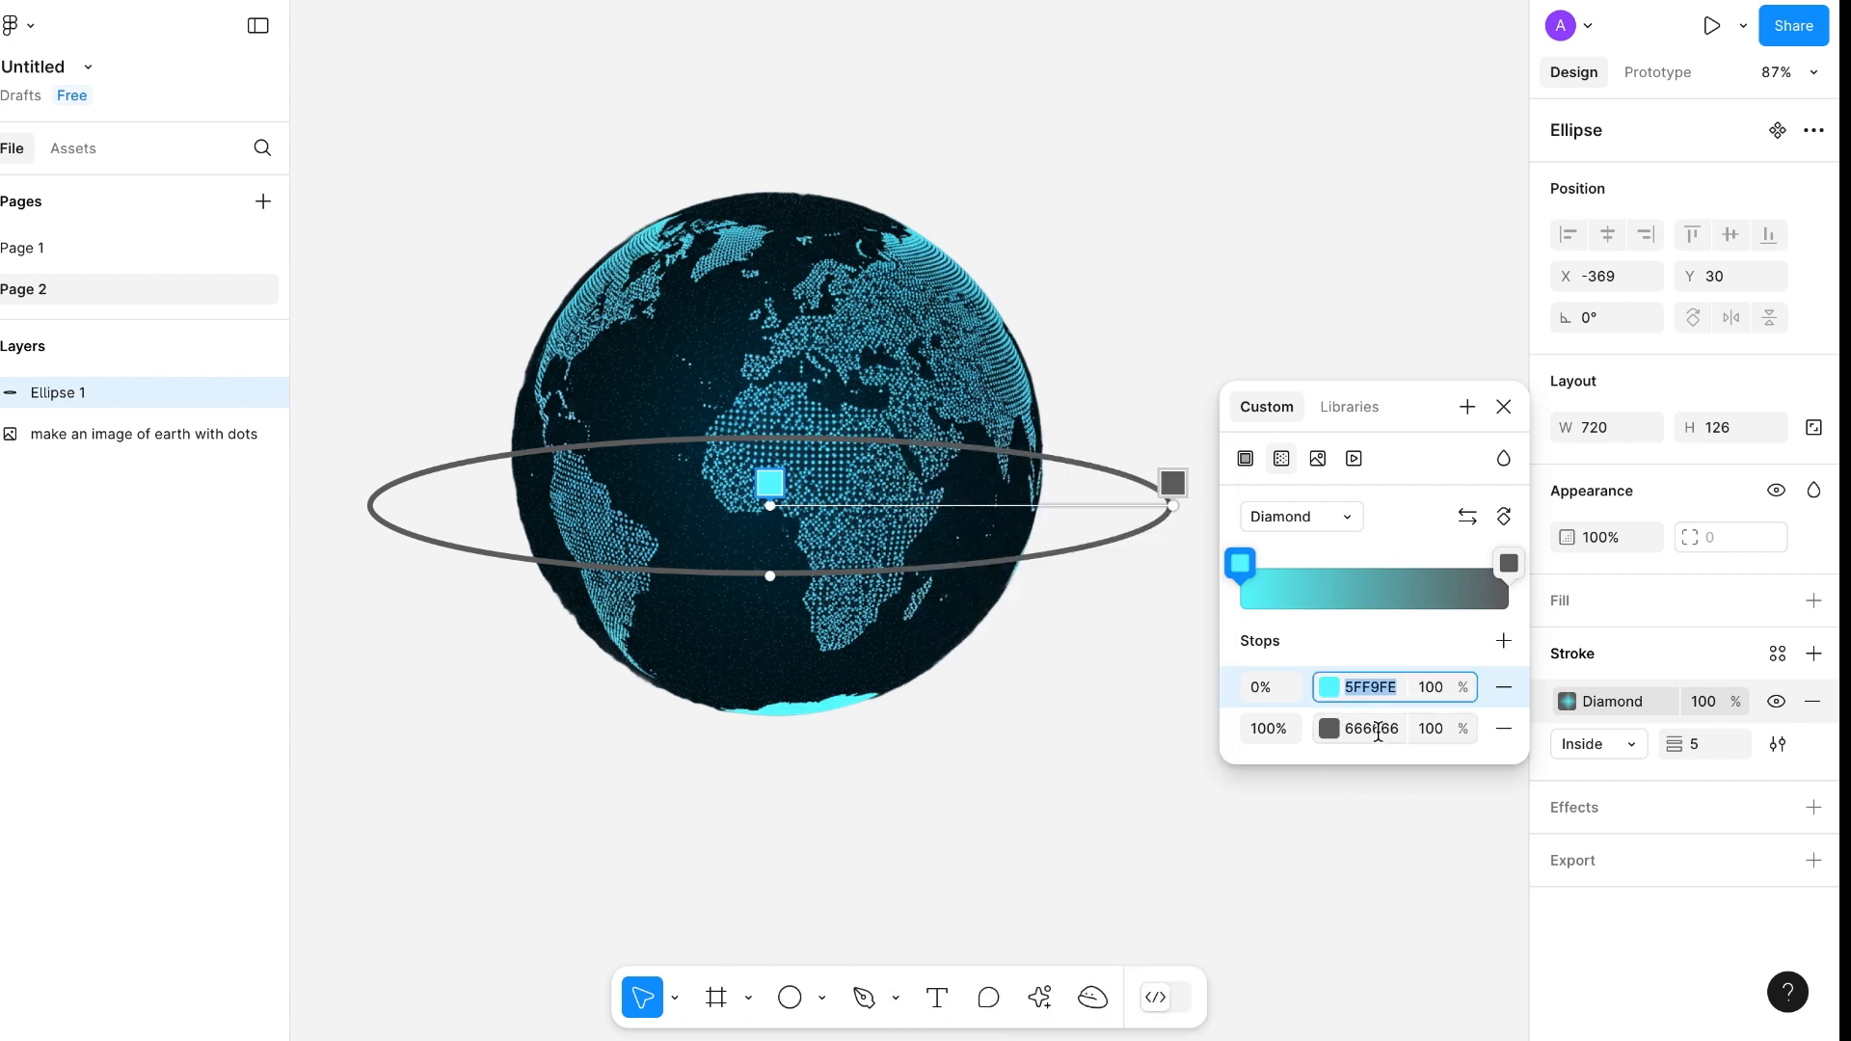
click(1377, 728)
key(ctrl+v)
click(1357, 820)
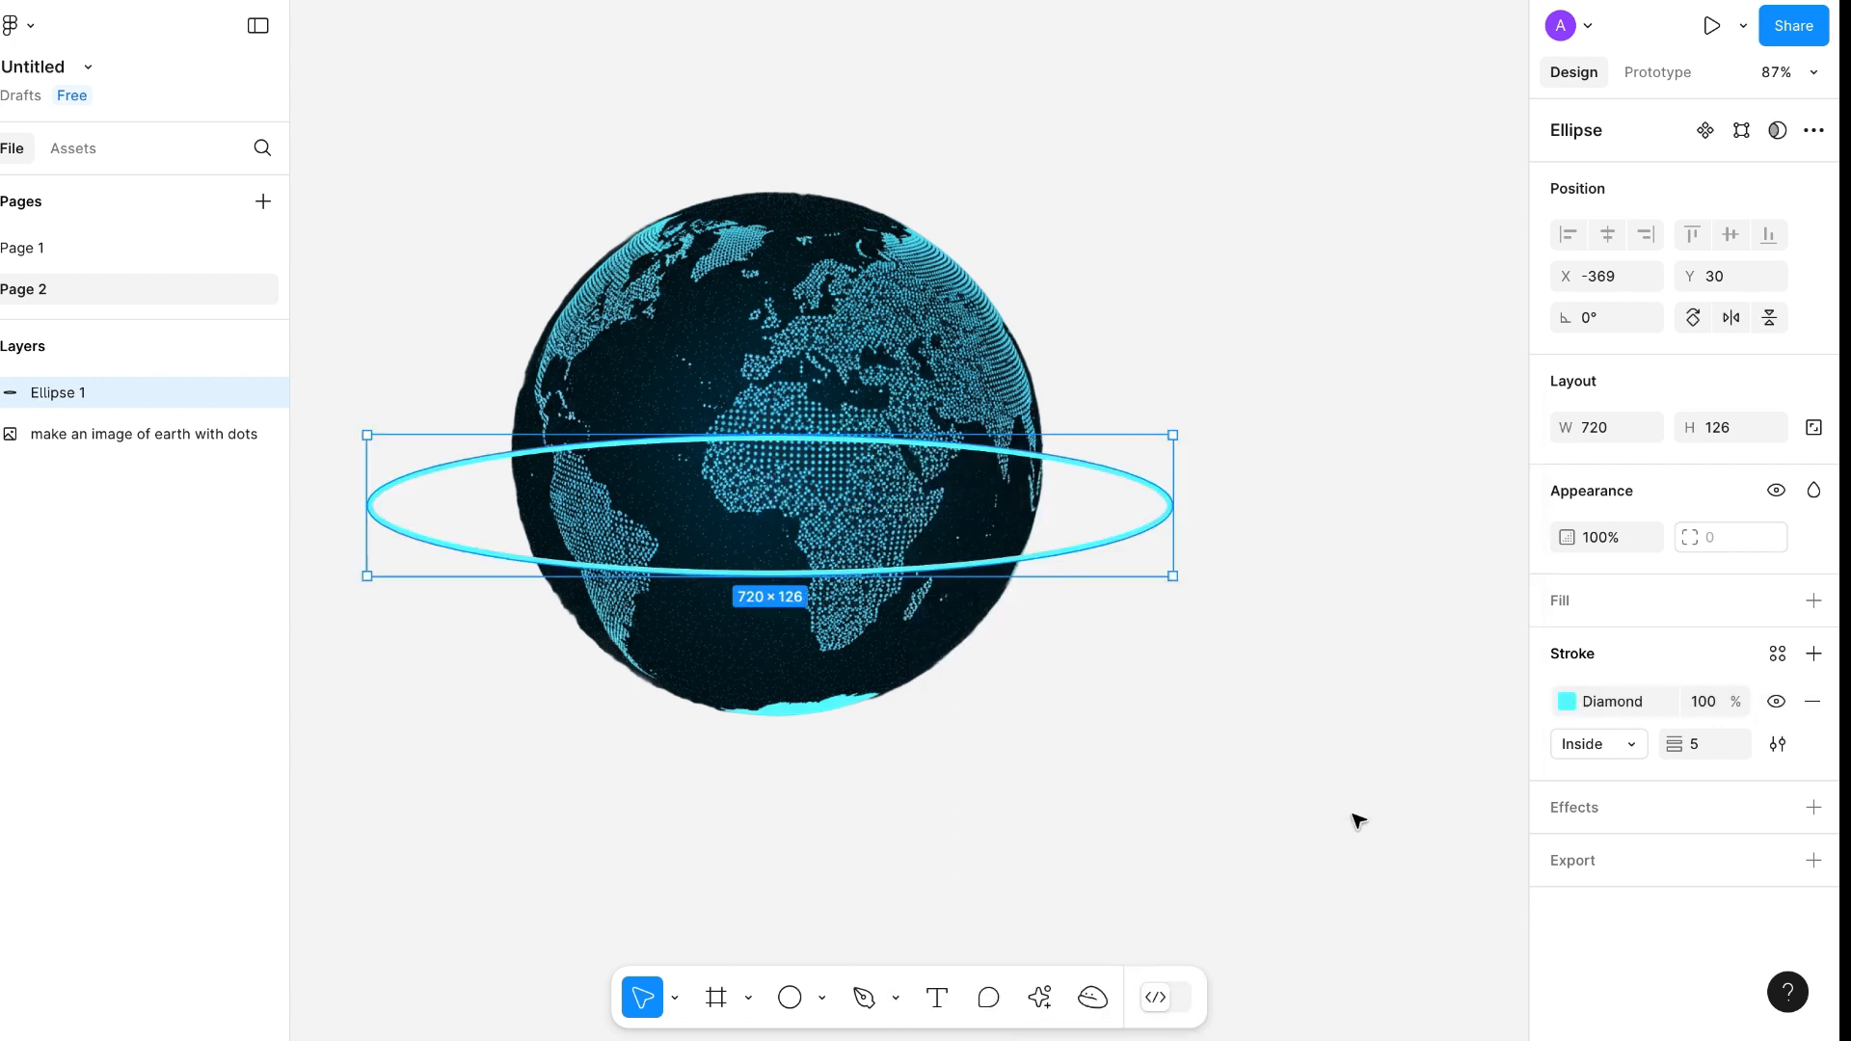
Set the opacity of the stroke gradient's 100% stop to 0%
click(1566, 702)
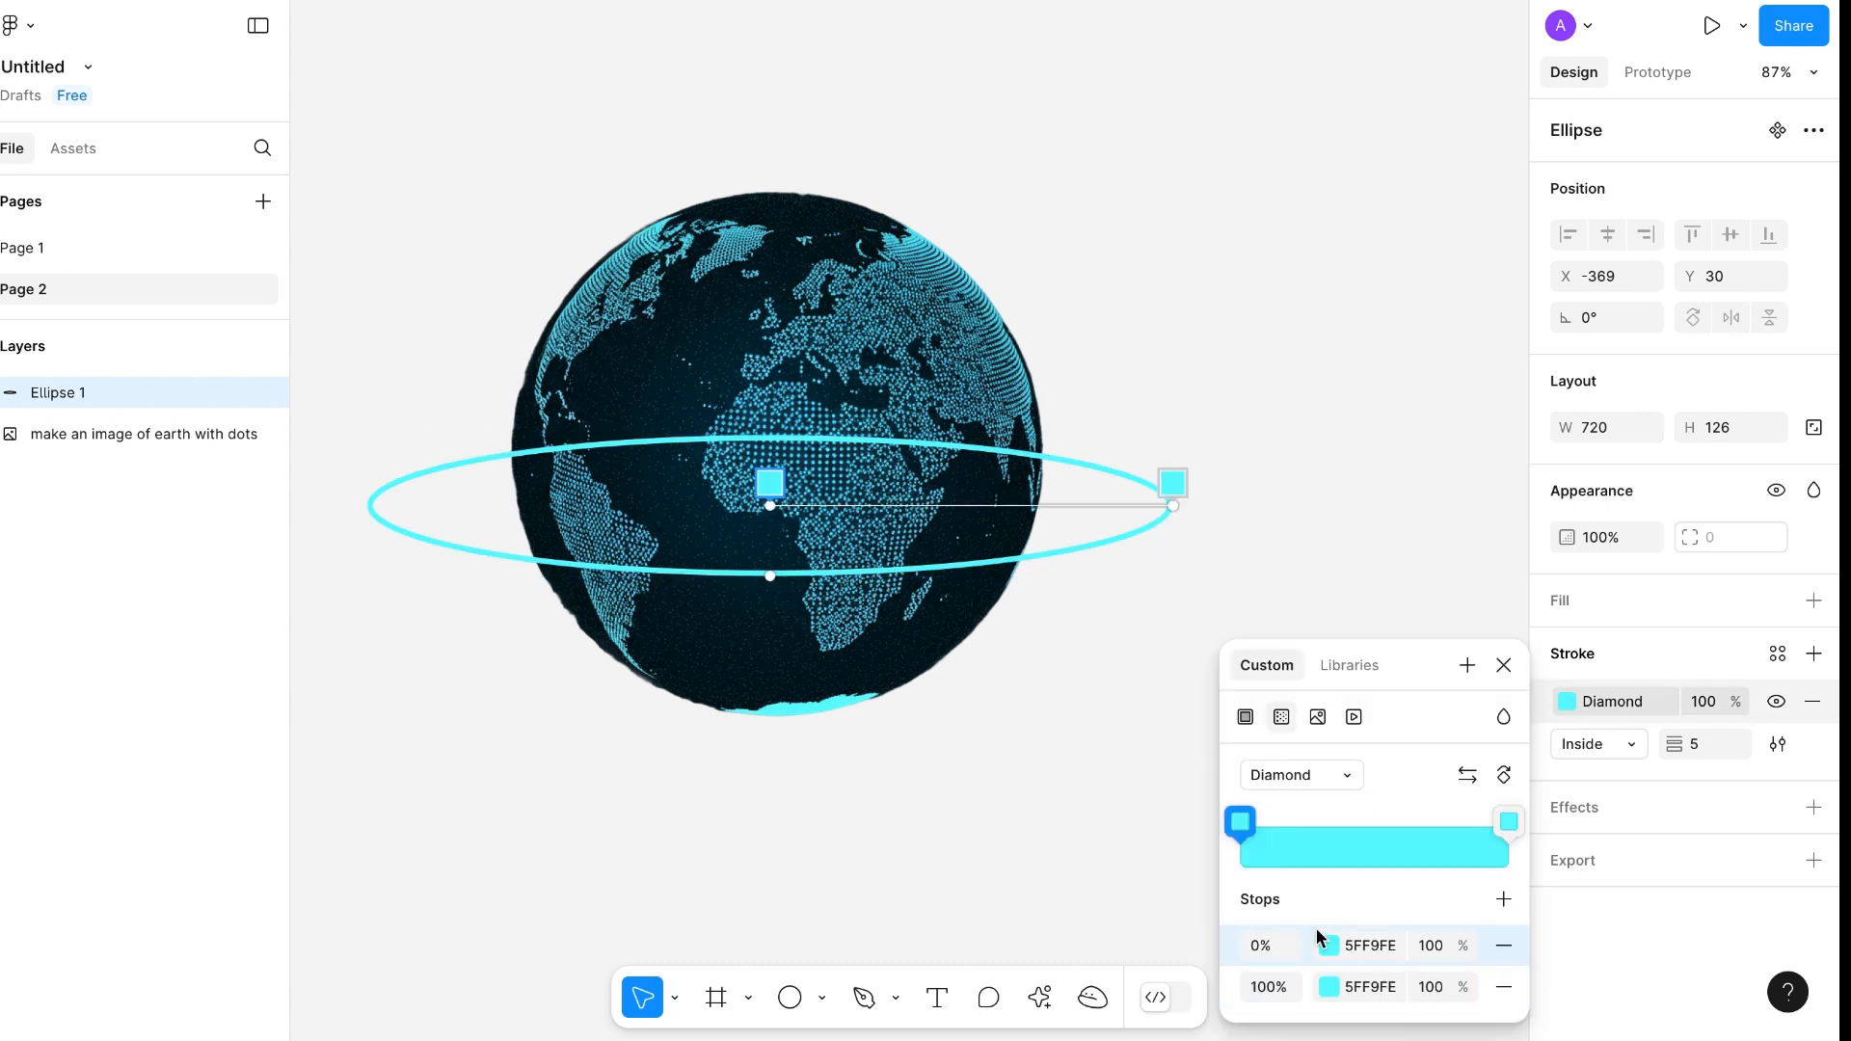
click(1431, 985)
text(0)
key(Return)
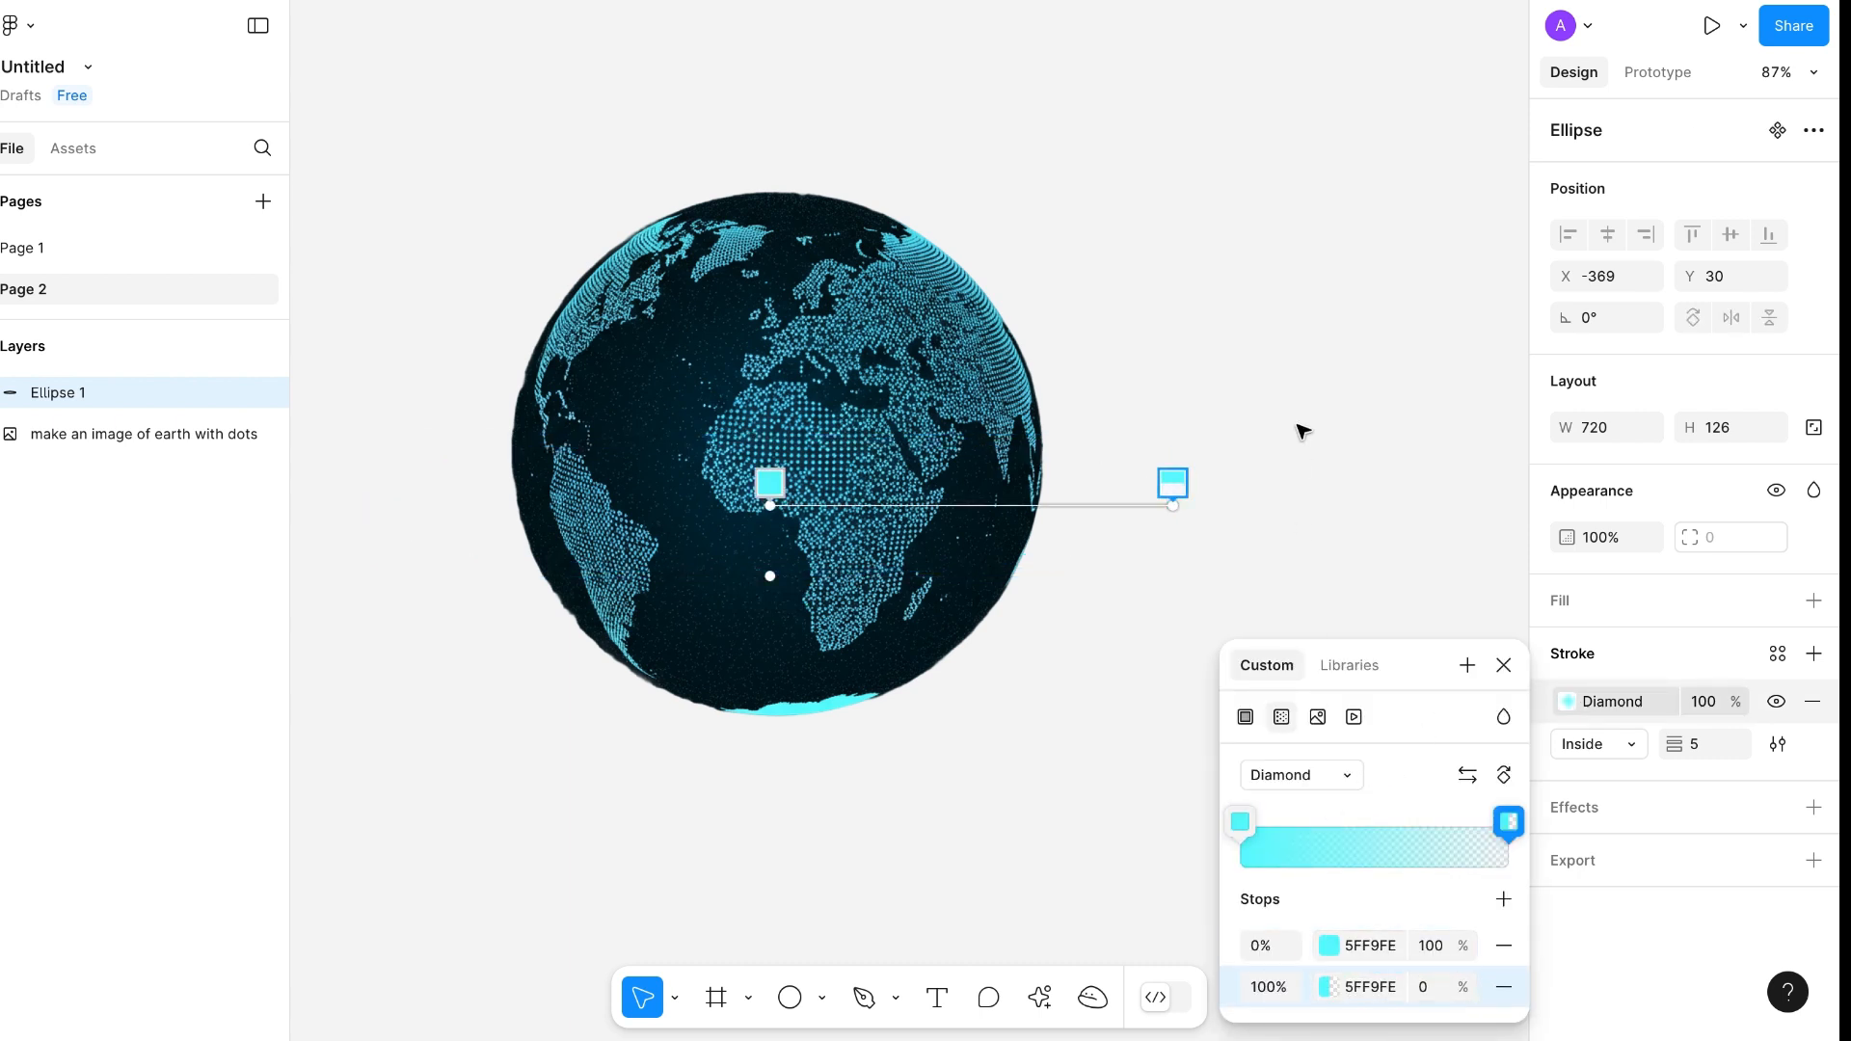
Reposition the stroke gradient with its centre just below the ellipse's front arc and its end at the globe's right edge
scroll(1302, 431, down, 3)
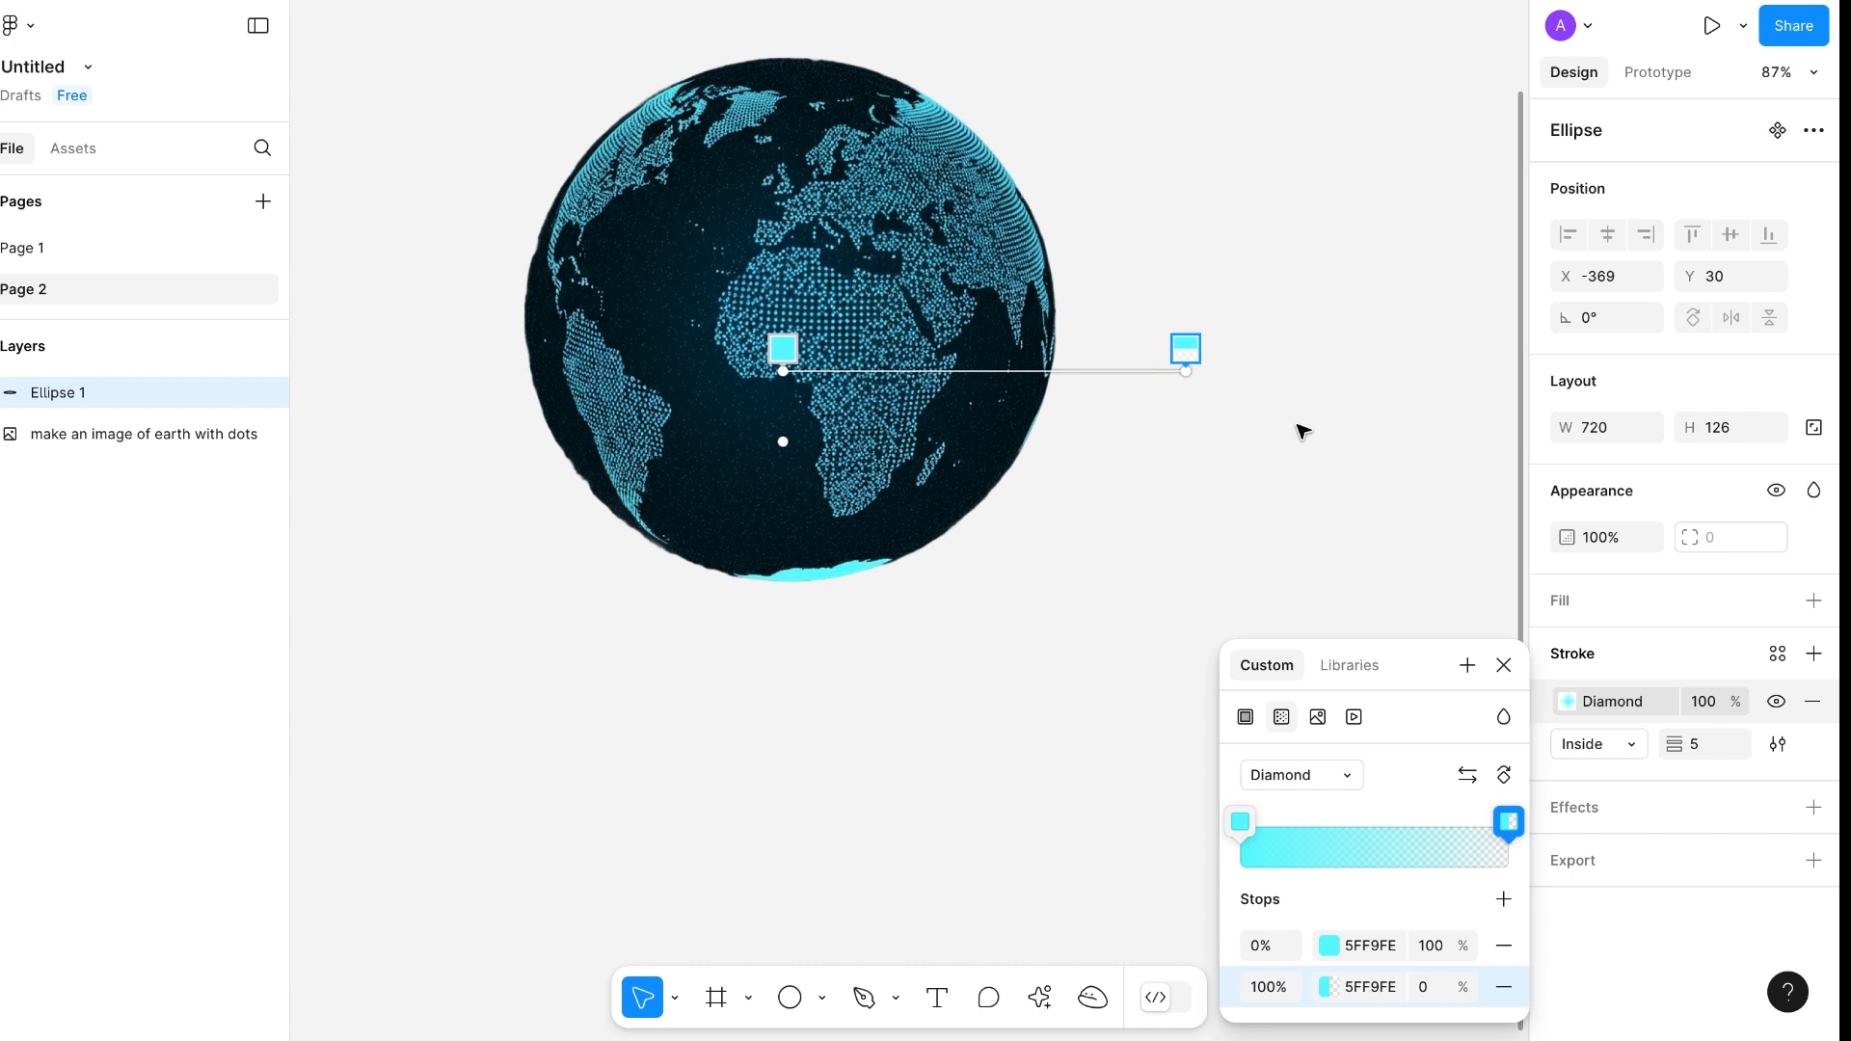
click(1188, 375)
mouse_move(1187, 375)
mouse_down()
mouse_move(1235, 404)
mouse_move(1275, 471)
mouse_move(1021, 517)
mouse_move(1041, 492)
mouse_move(1020, 385)
mouse_move(959, 271)
mouse_move(825, 242)
mouse_move(868, 134)
mouse_up()
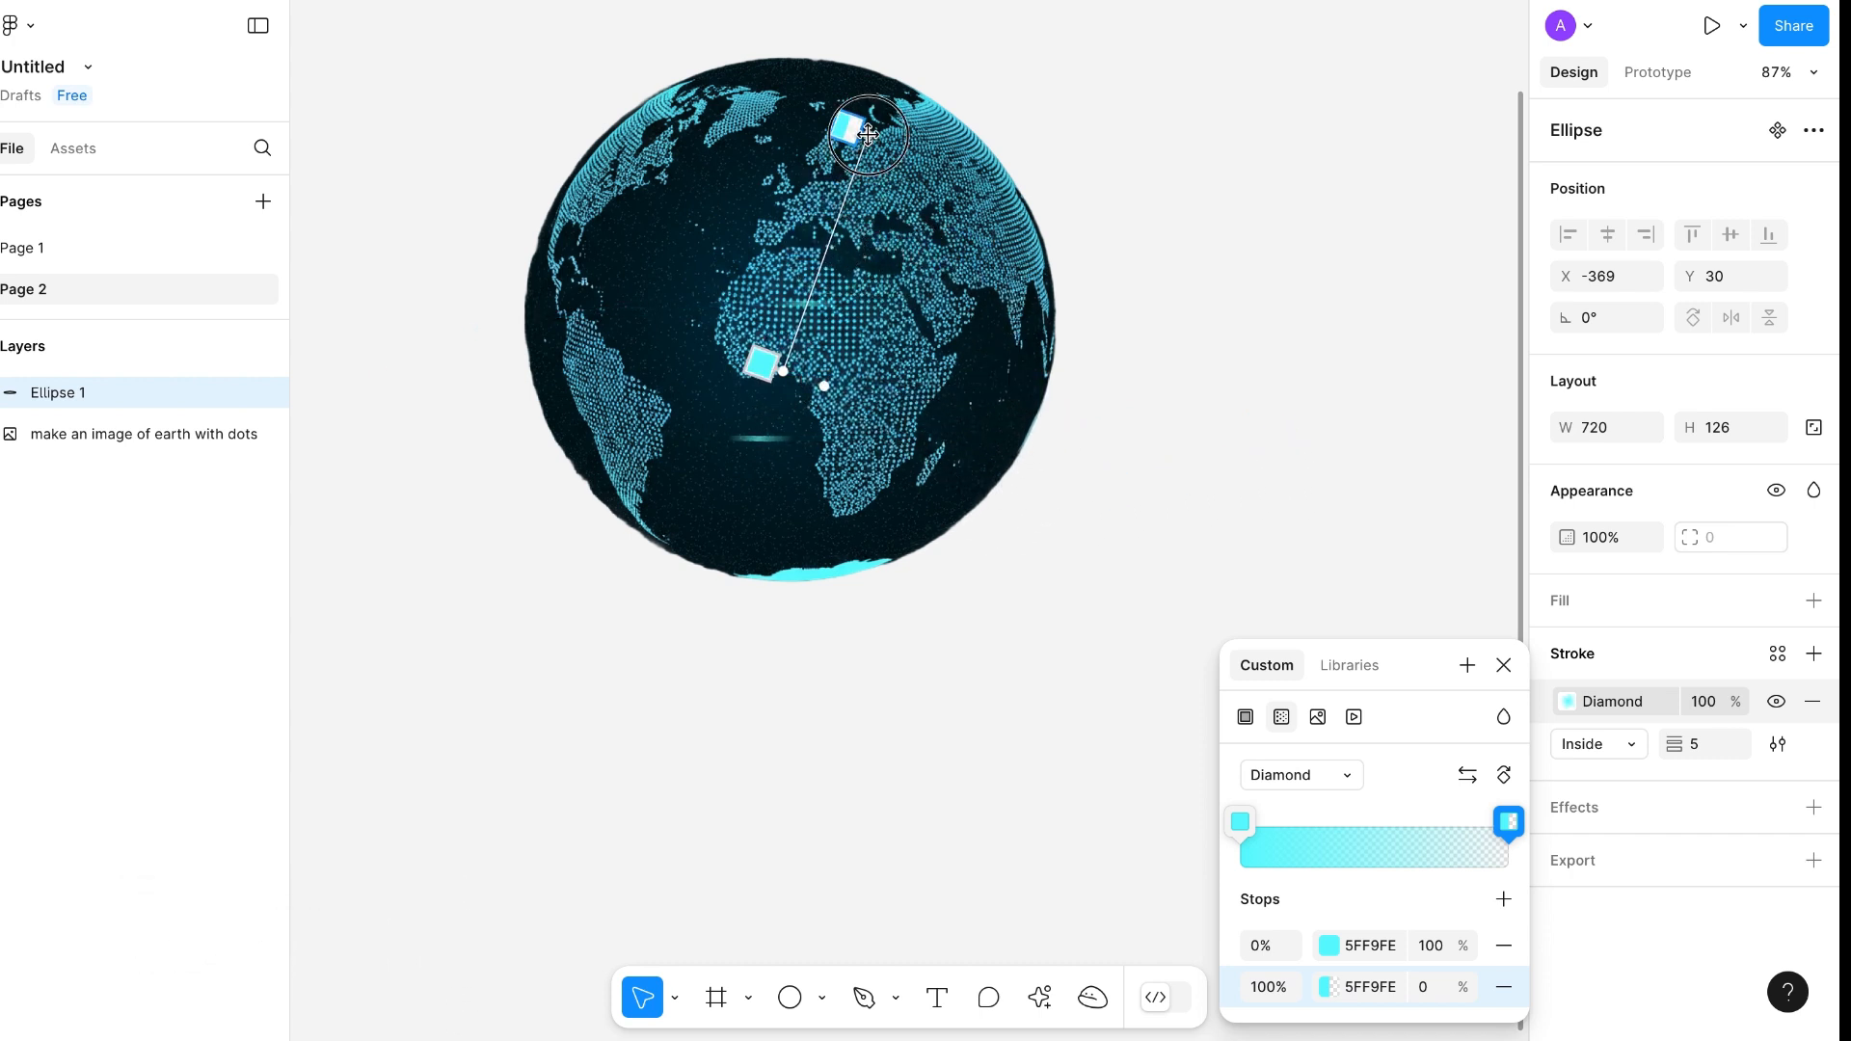
mouse_move(782, 370)
mouse_down()
mouse_move(766, 439)
mouse_move(665, 611)
mouse_up()
drag(868, 135, 1066, 310)
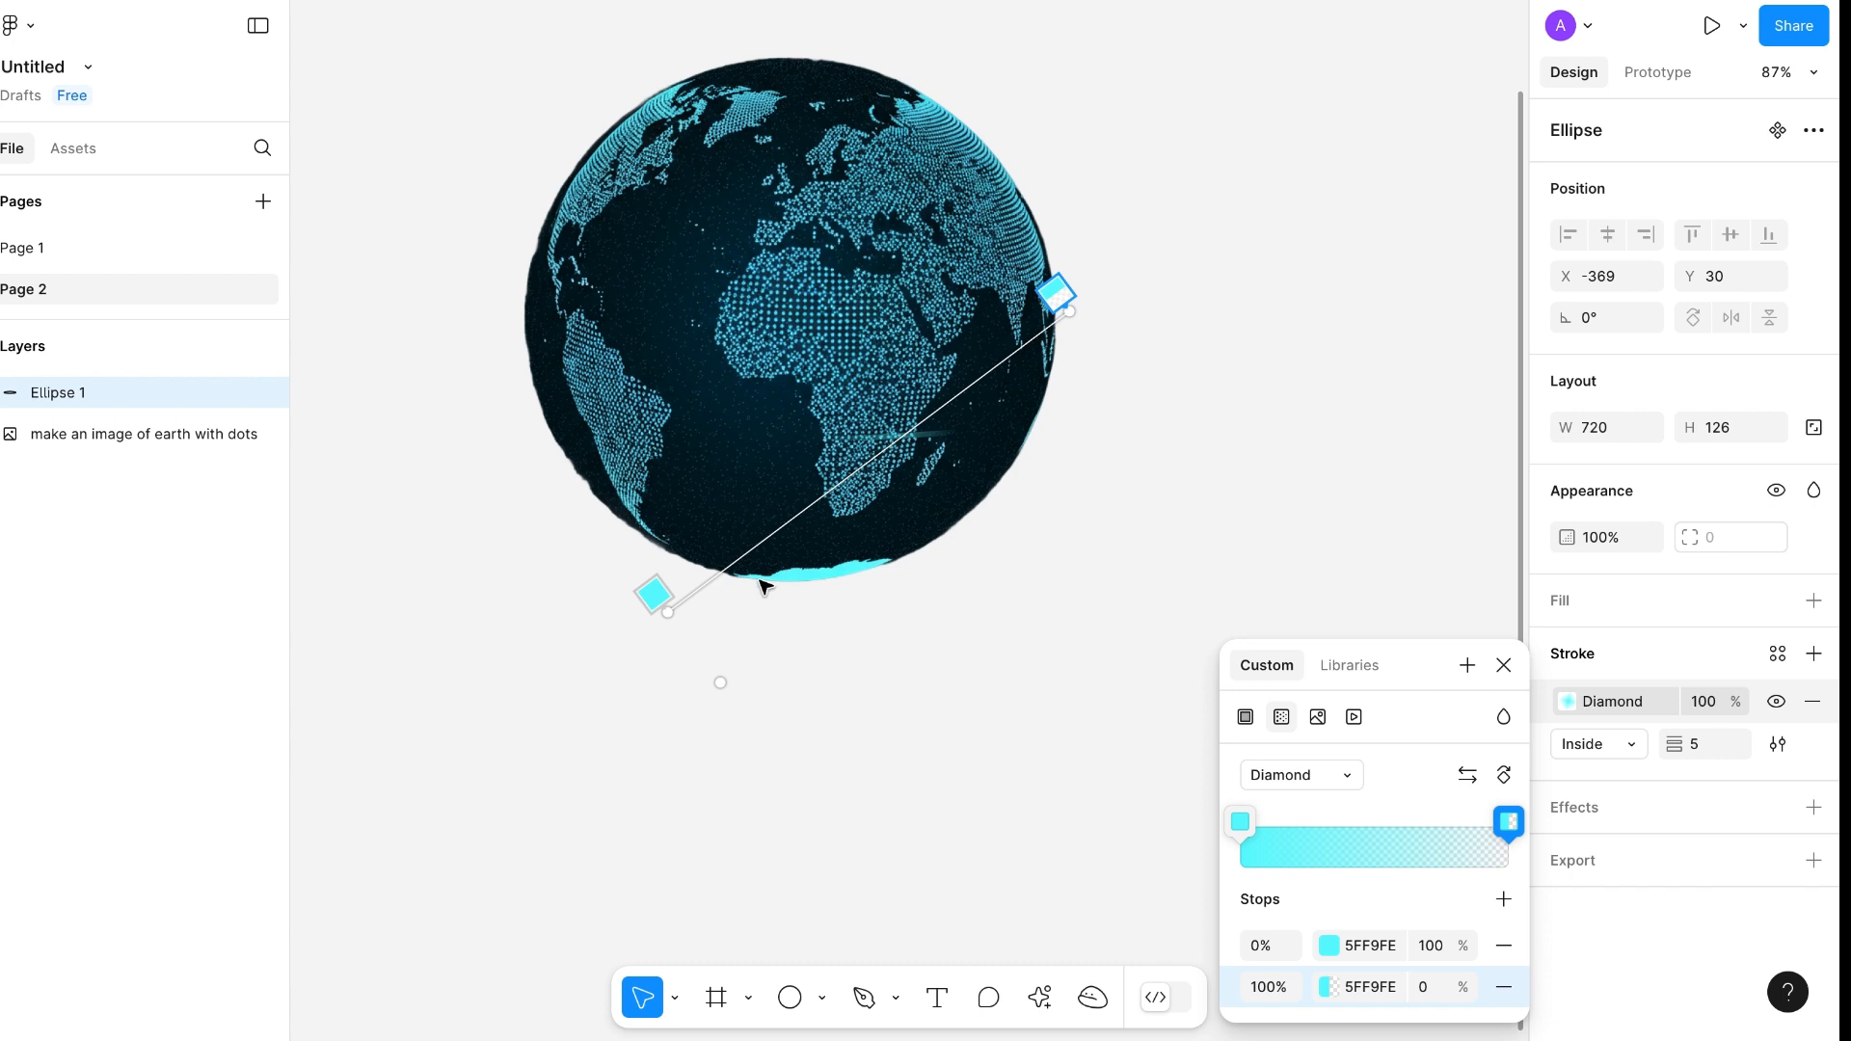
mouse_move(661, 607)
mouse_down()
mouse_move(590, 530)
mouse_move(546, 425)
mouse_move(583, 390)
mouse_up()
drag(661, 441, 730, 454)
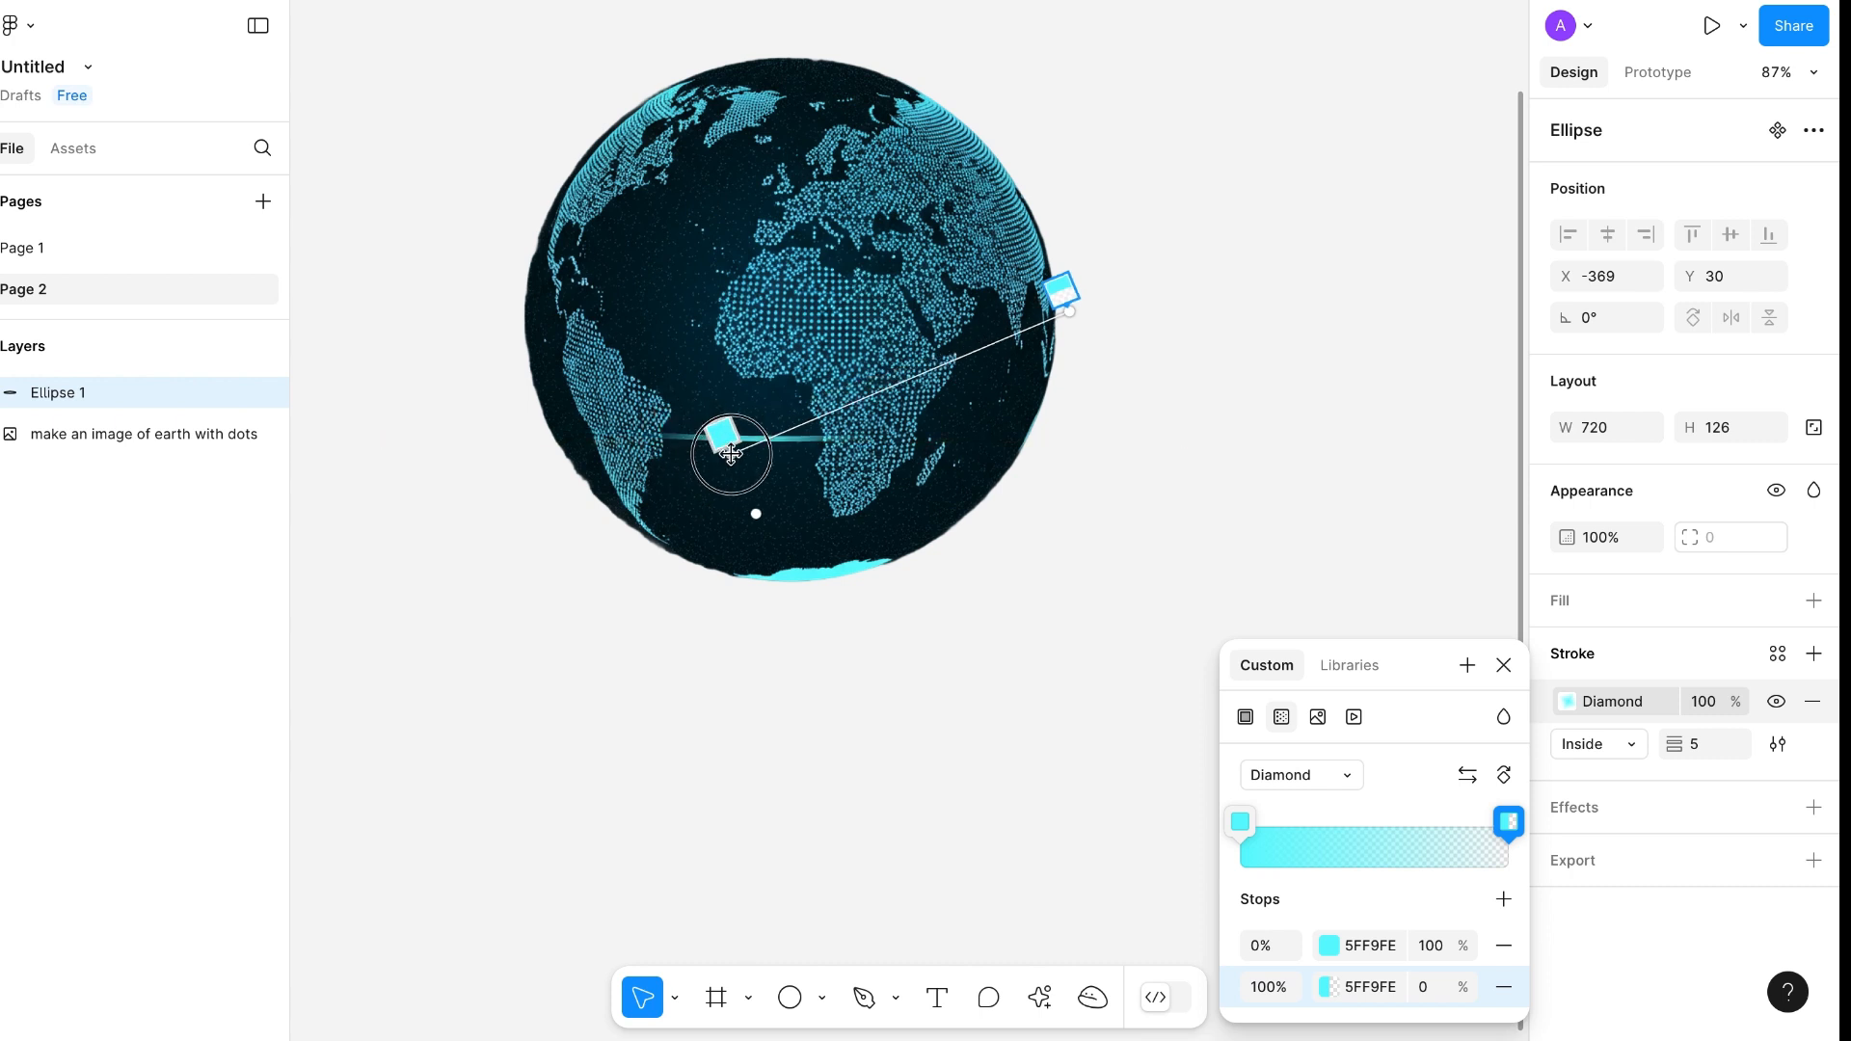
Move the opaque gradient stop to 26% and extend the gradient's end beyond the ellipse's right tip
drag(1241, 820, 1310, 818)
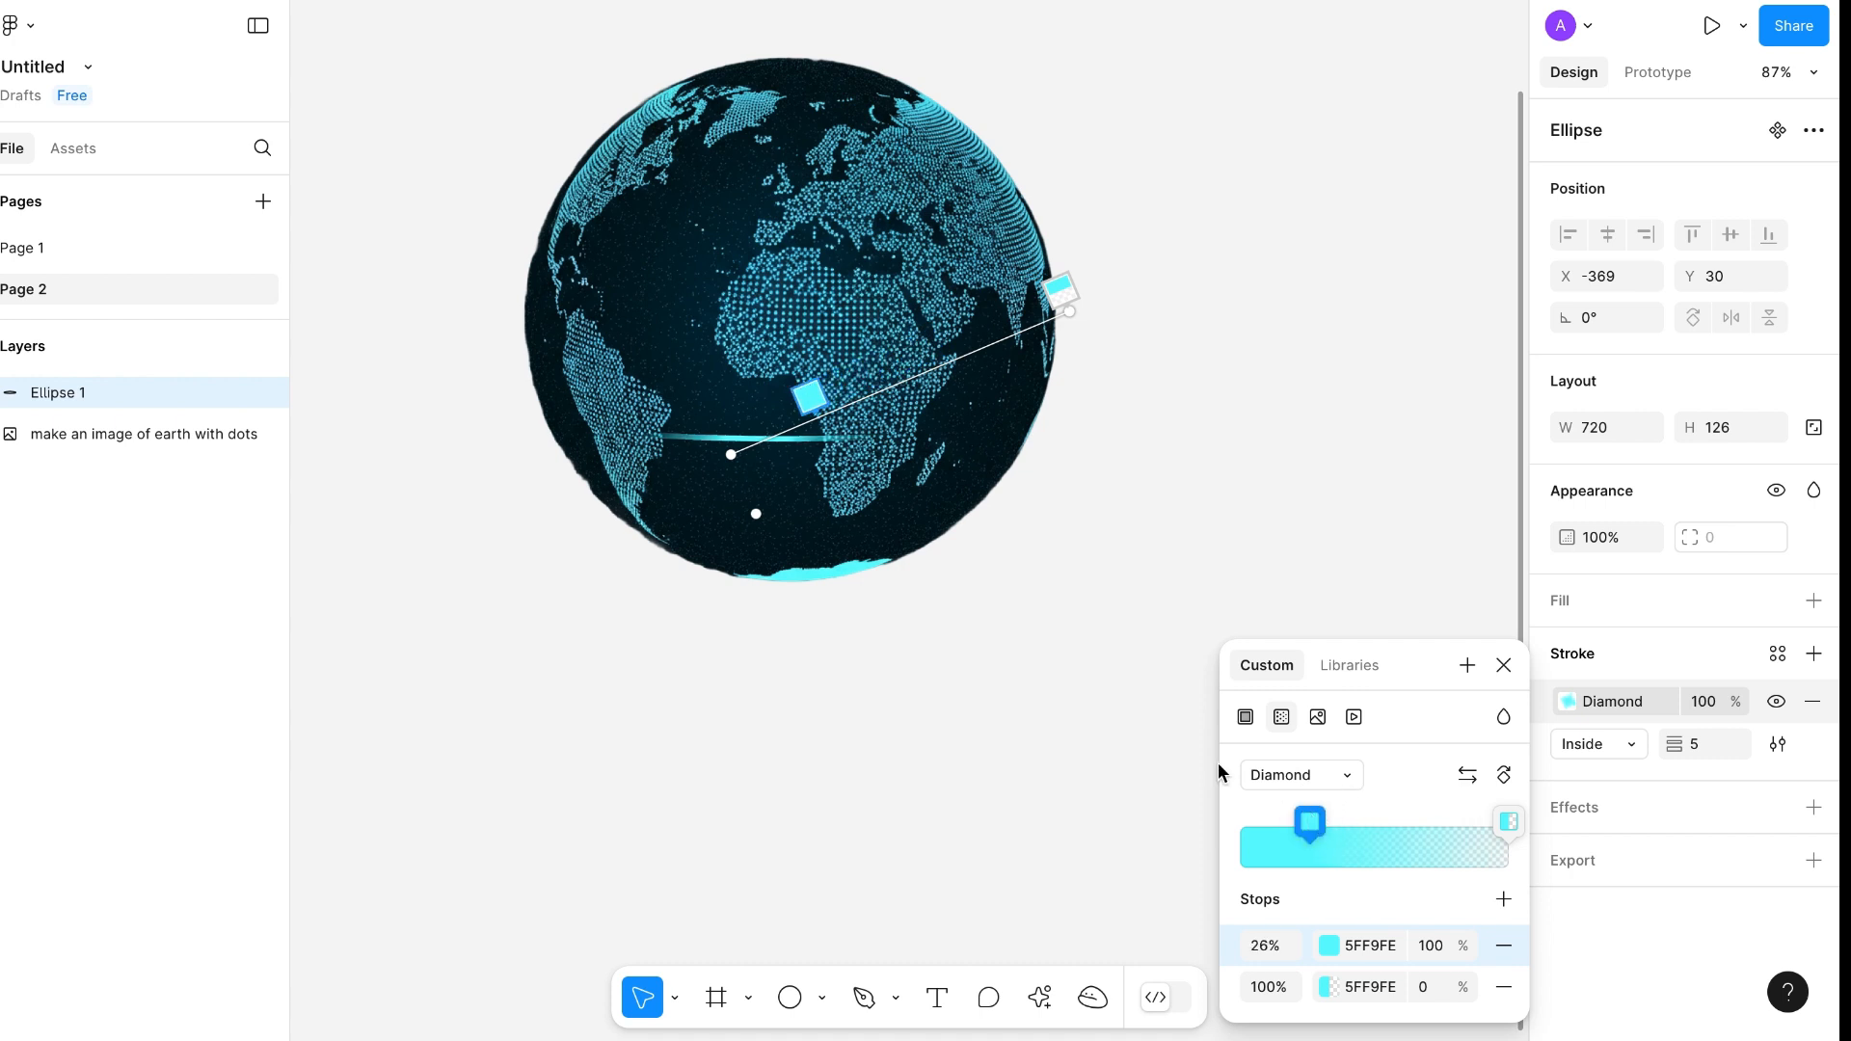
scroll(901, 620, up, 1)
scroll(900, 620, right, 1)
drag(1016, 364, 1228, 420)
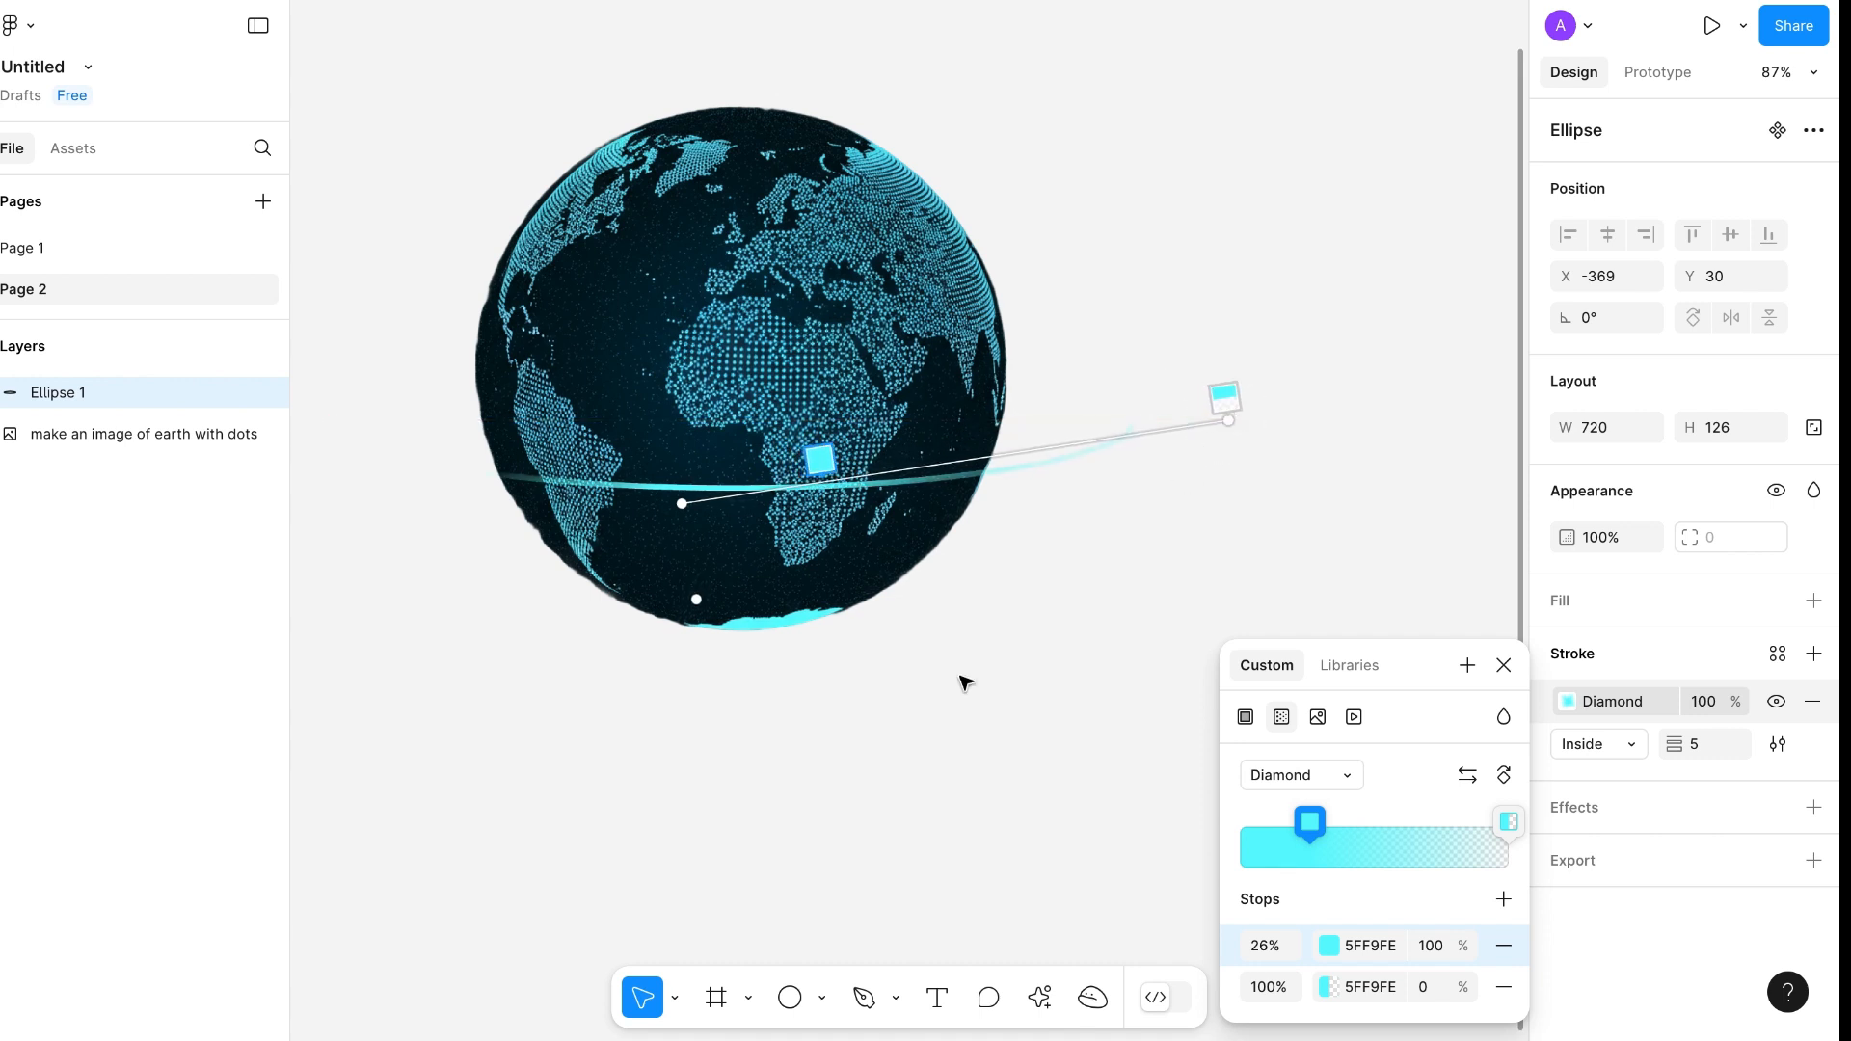
key(Escape)
key(Escape)
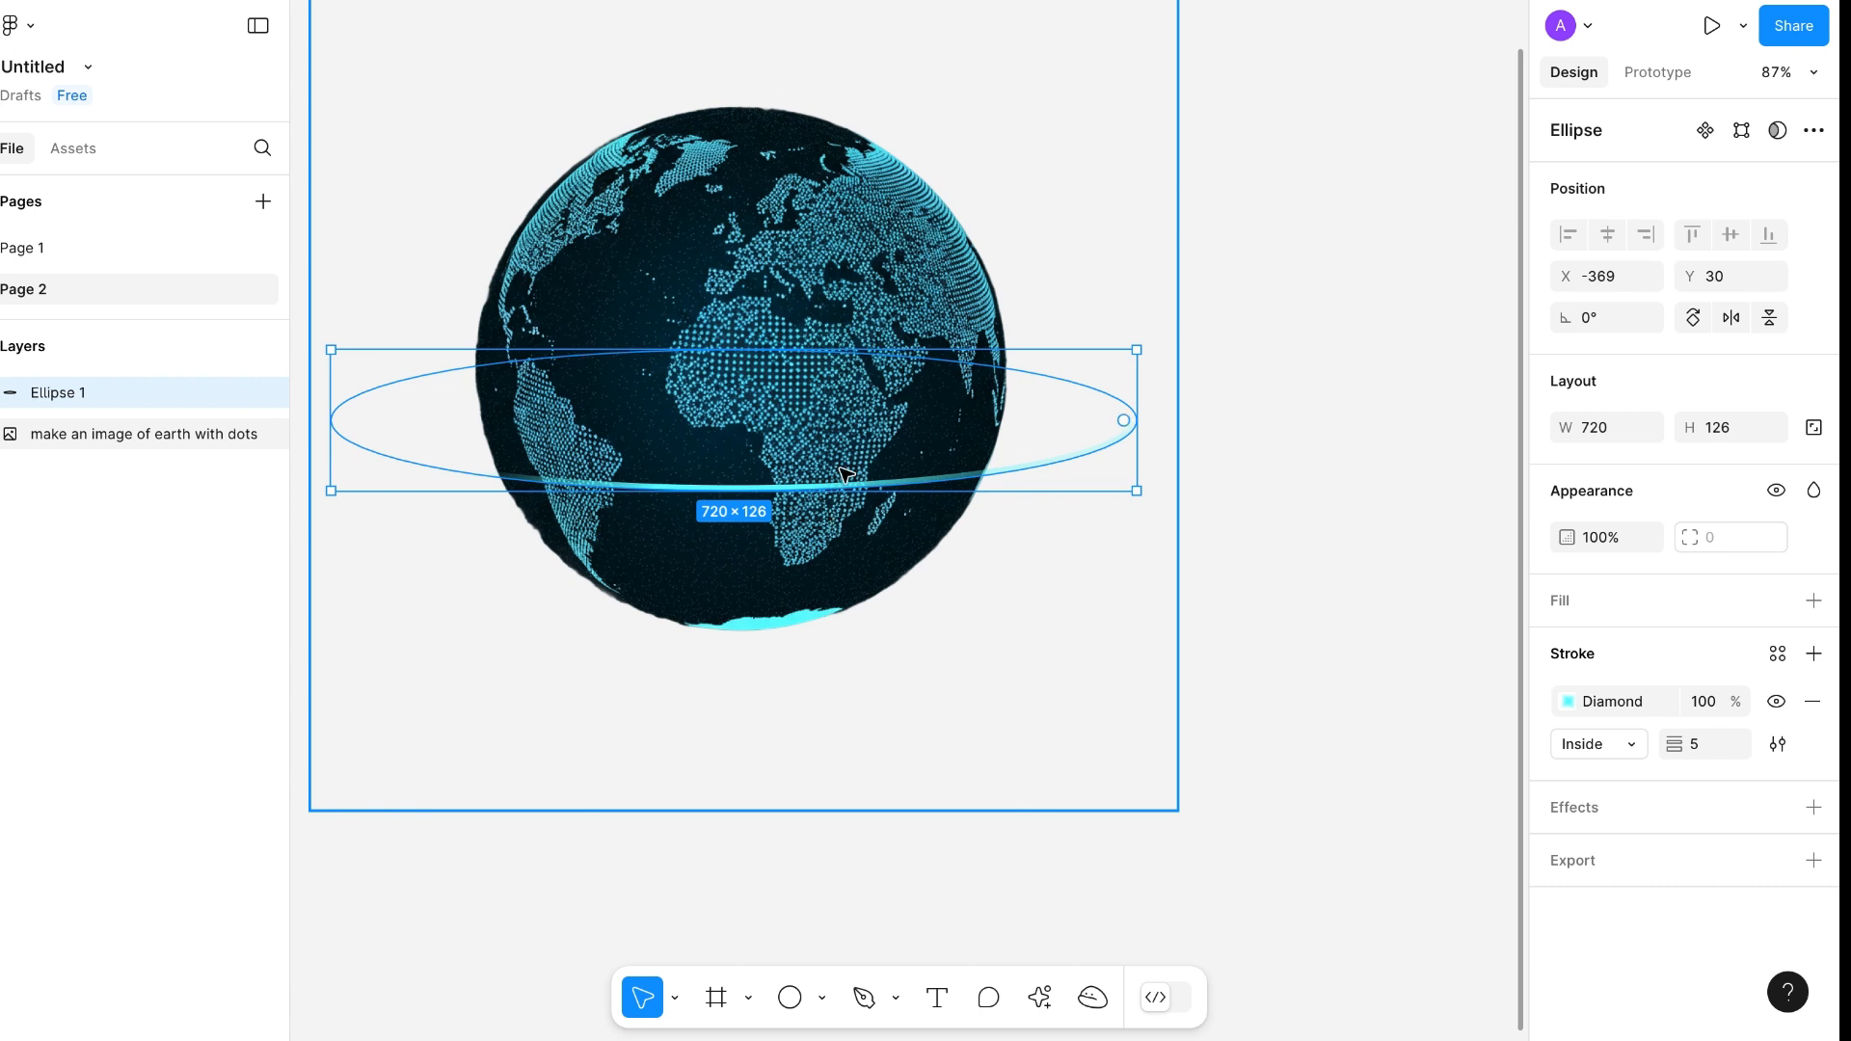
Duplicate the glowing ellipse and rotate the copy to 120°
key(ctrl+d)
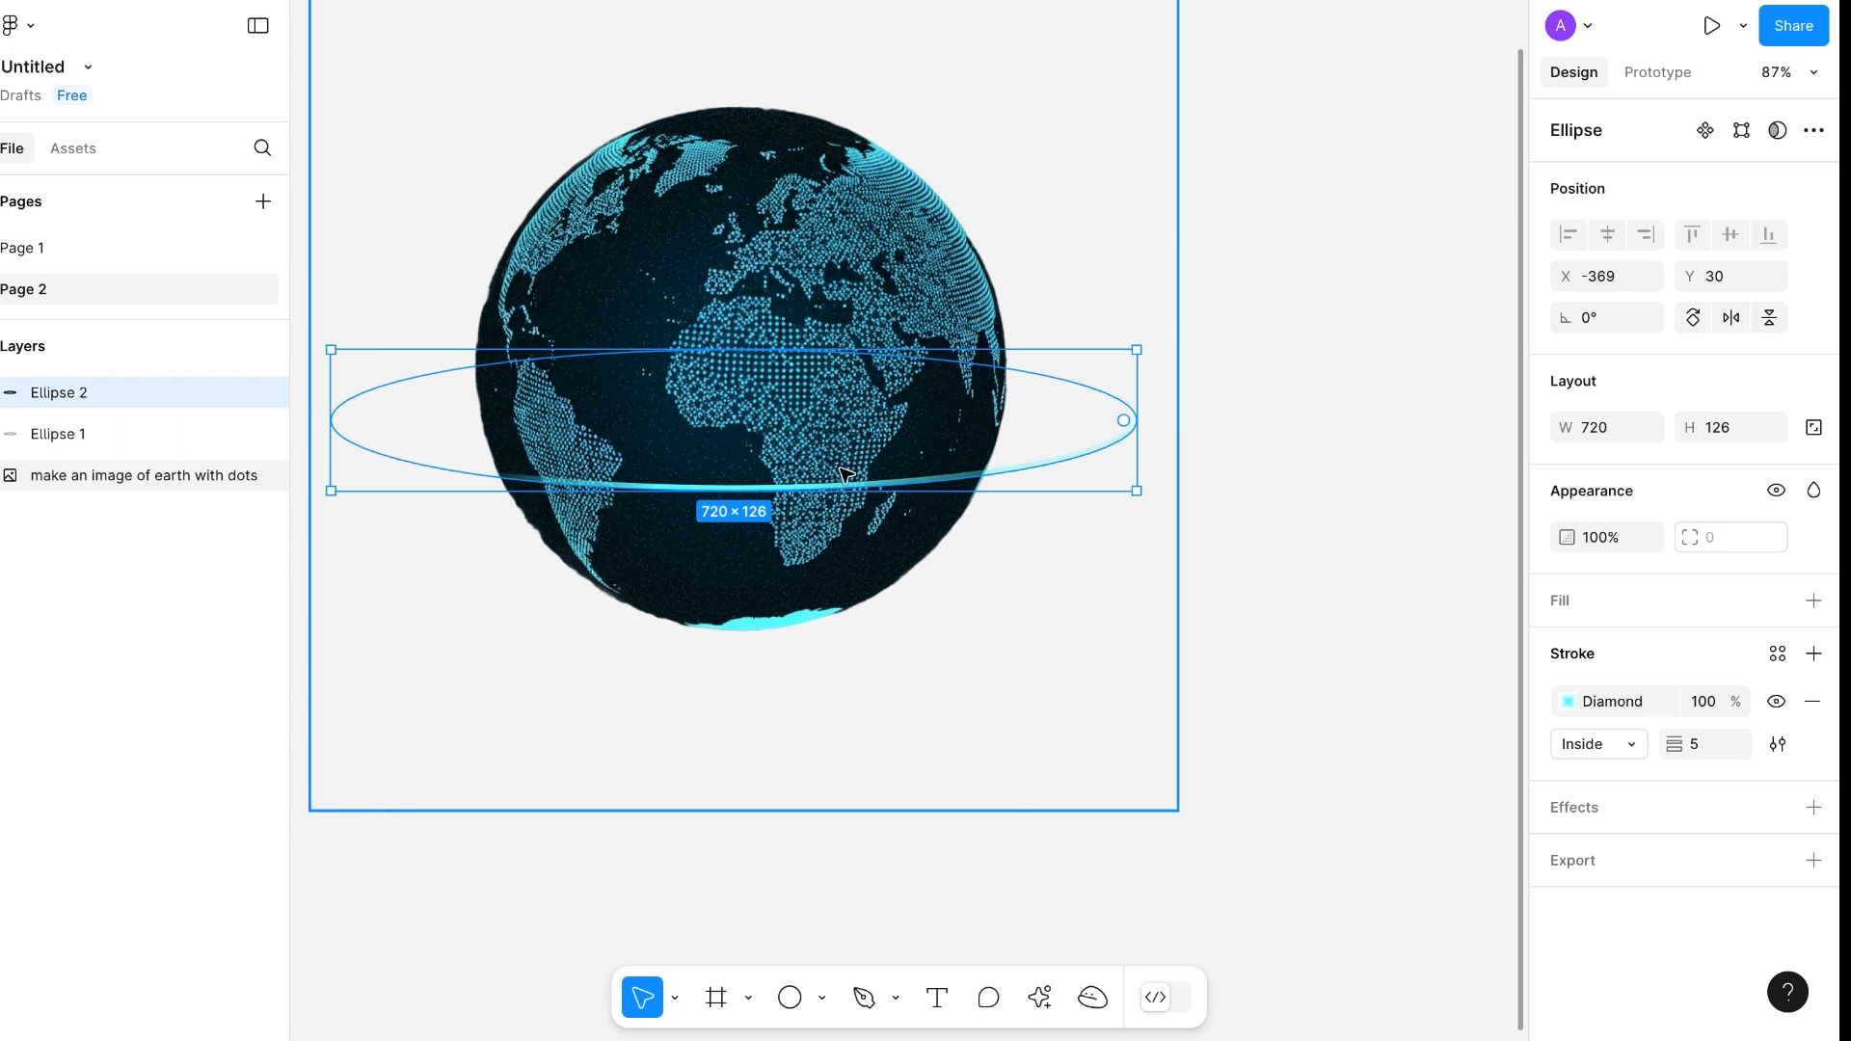
click(1589, 320)
text(120)
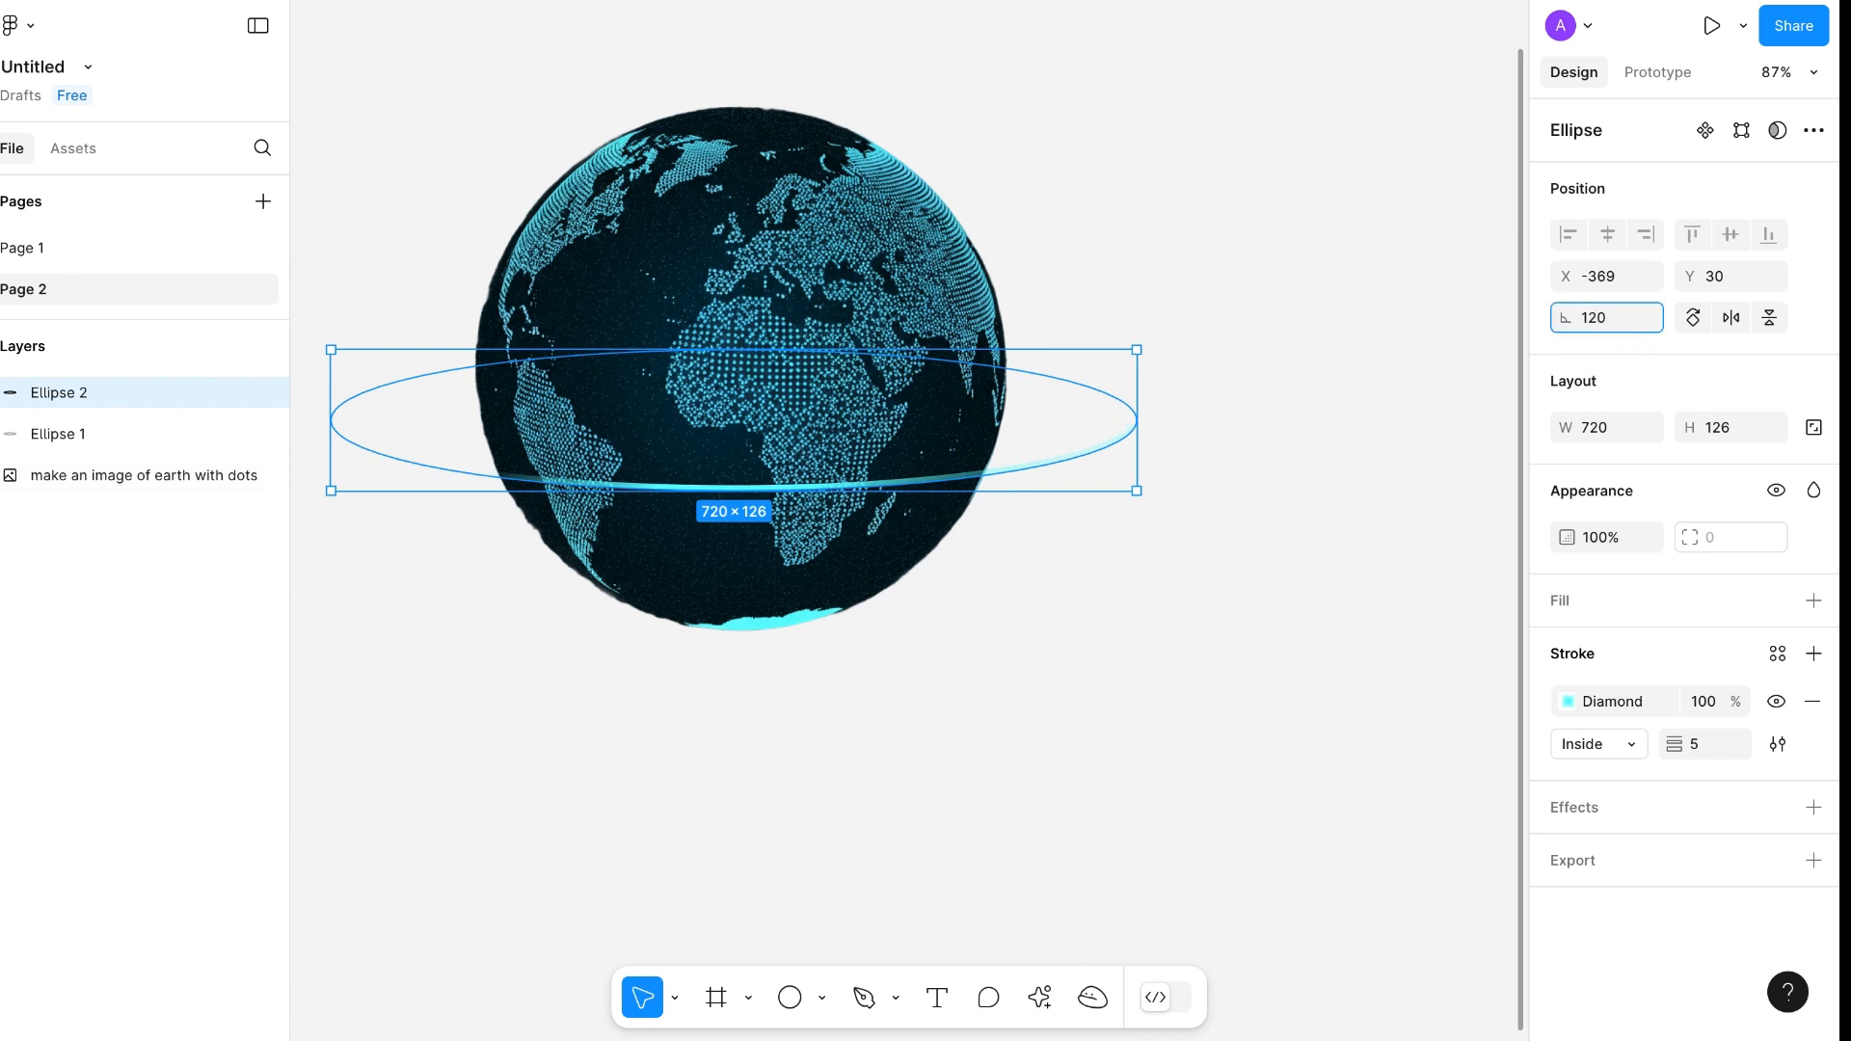
key(Return)
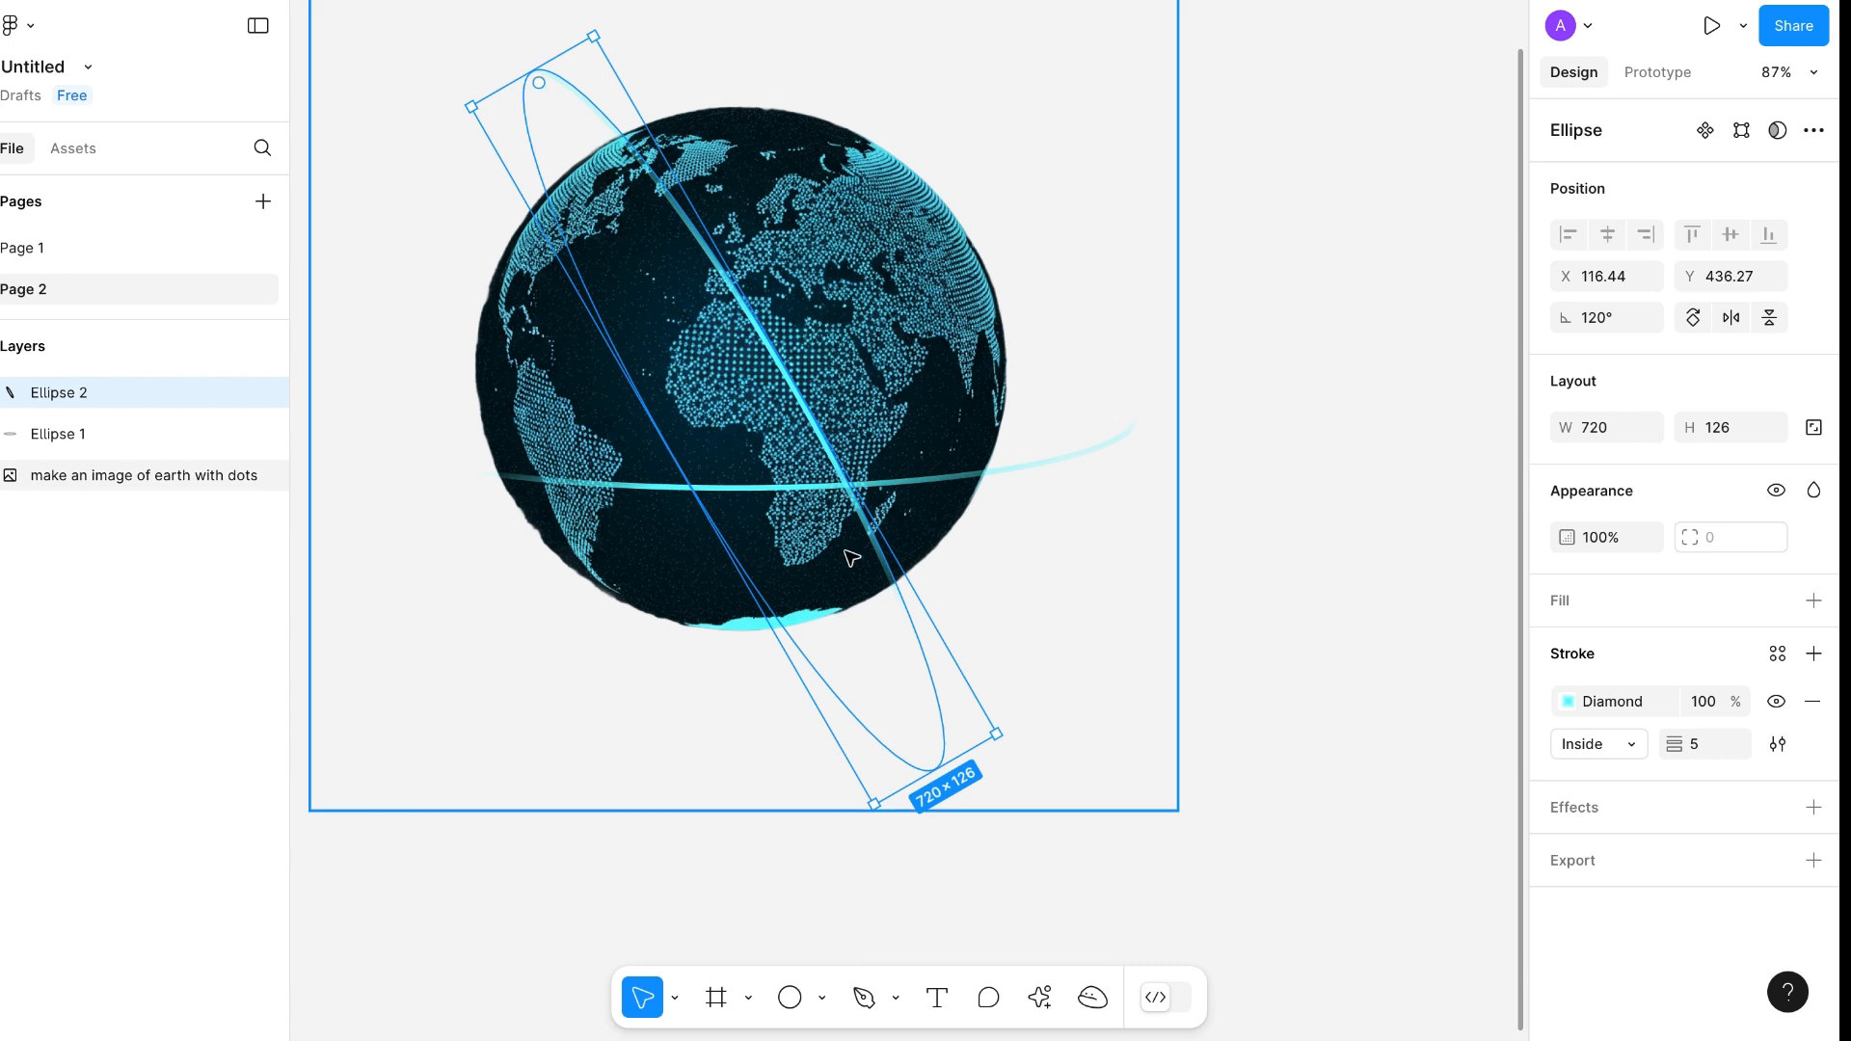
Duplicate the 120° ellipse and flip the copy horizontally to form a third crossing orbit line
key(ctrl+d)
key(shift+h)
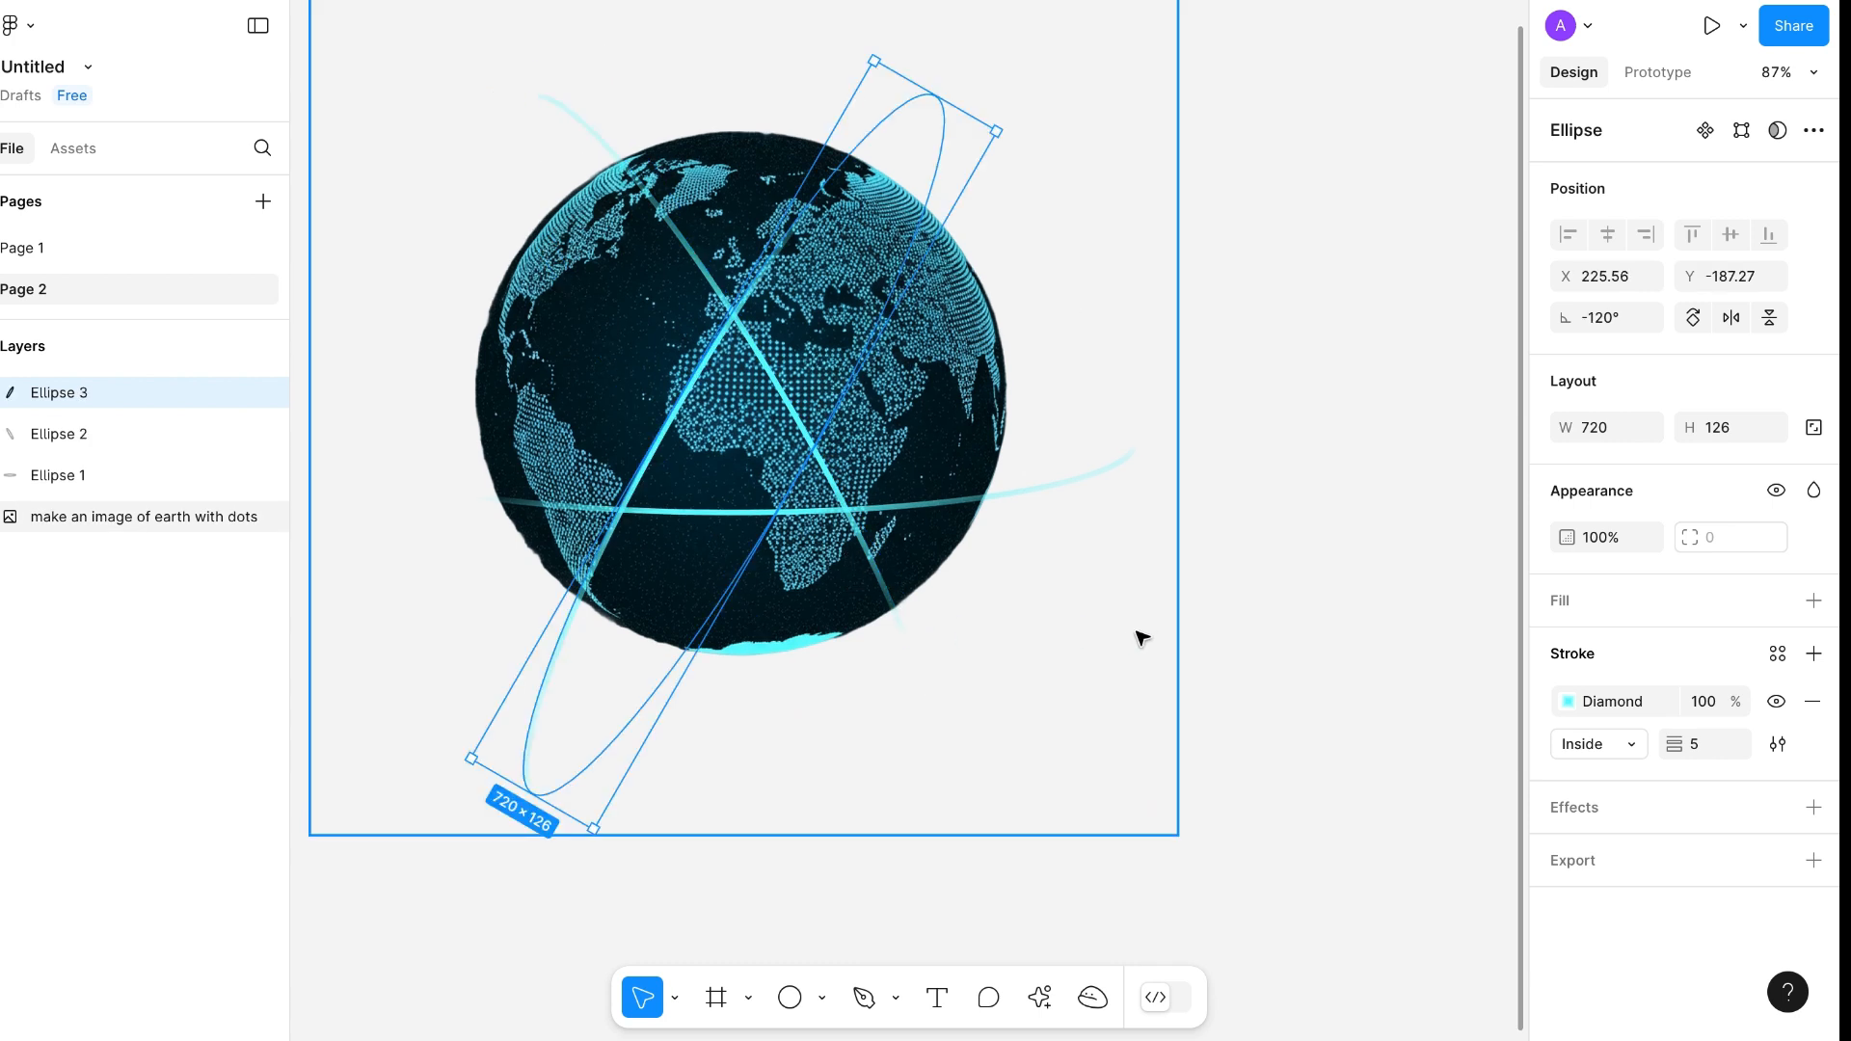
click(1234, 799)
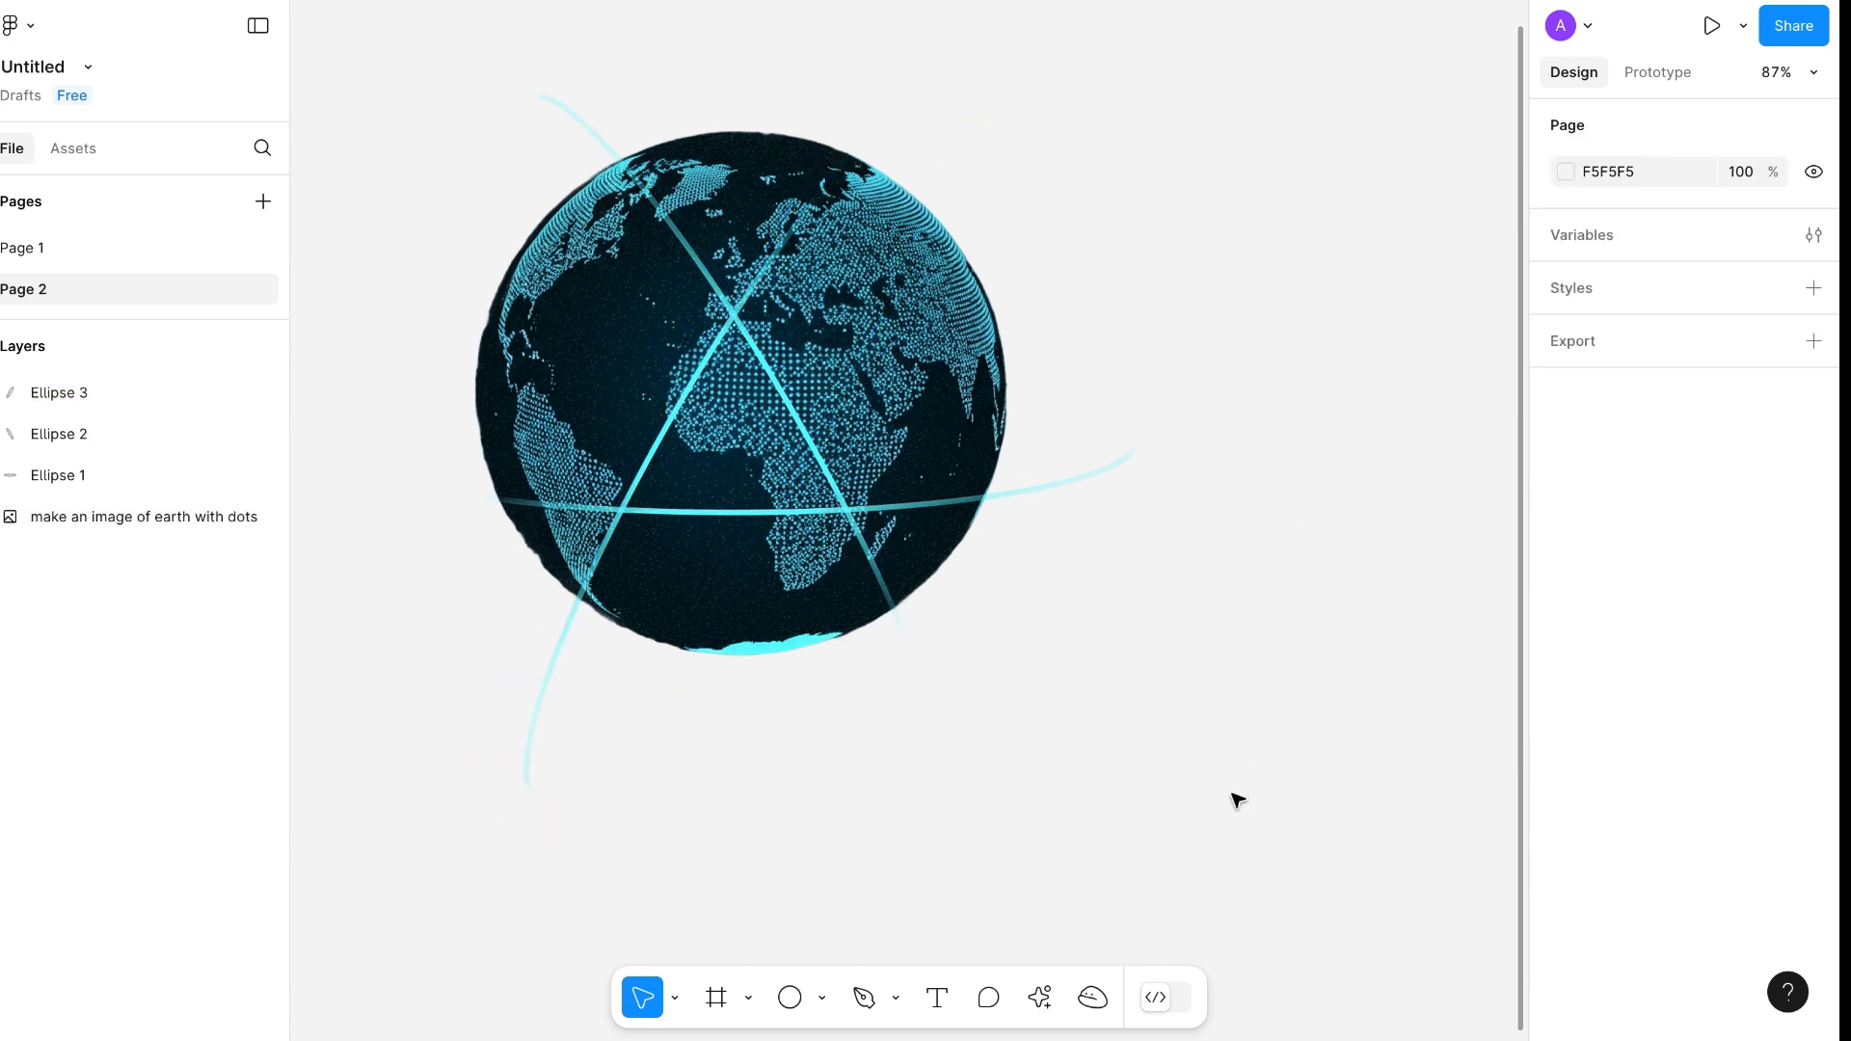
Inspect the stroke gradient of Ellipse 2, then hide and show that layer to identify its arc
scroll(861, 743, left, 3)
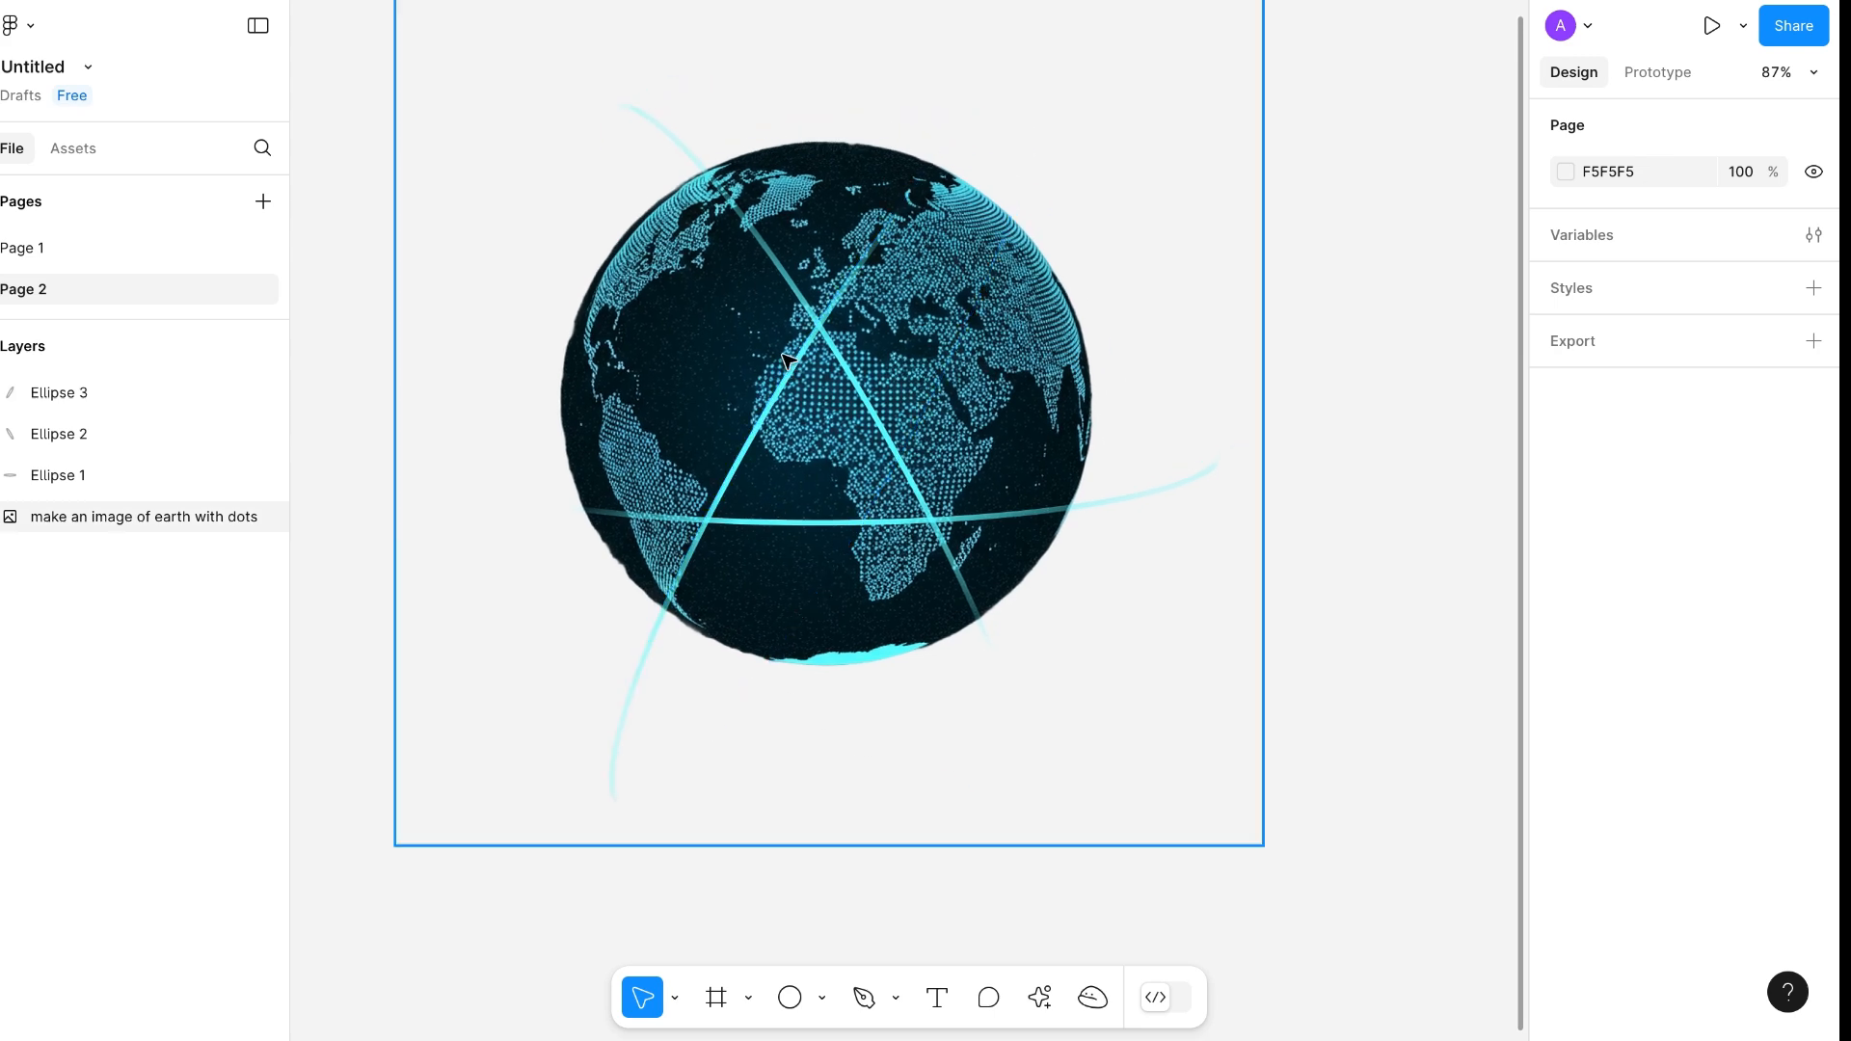
click(797, 279)
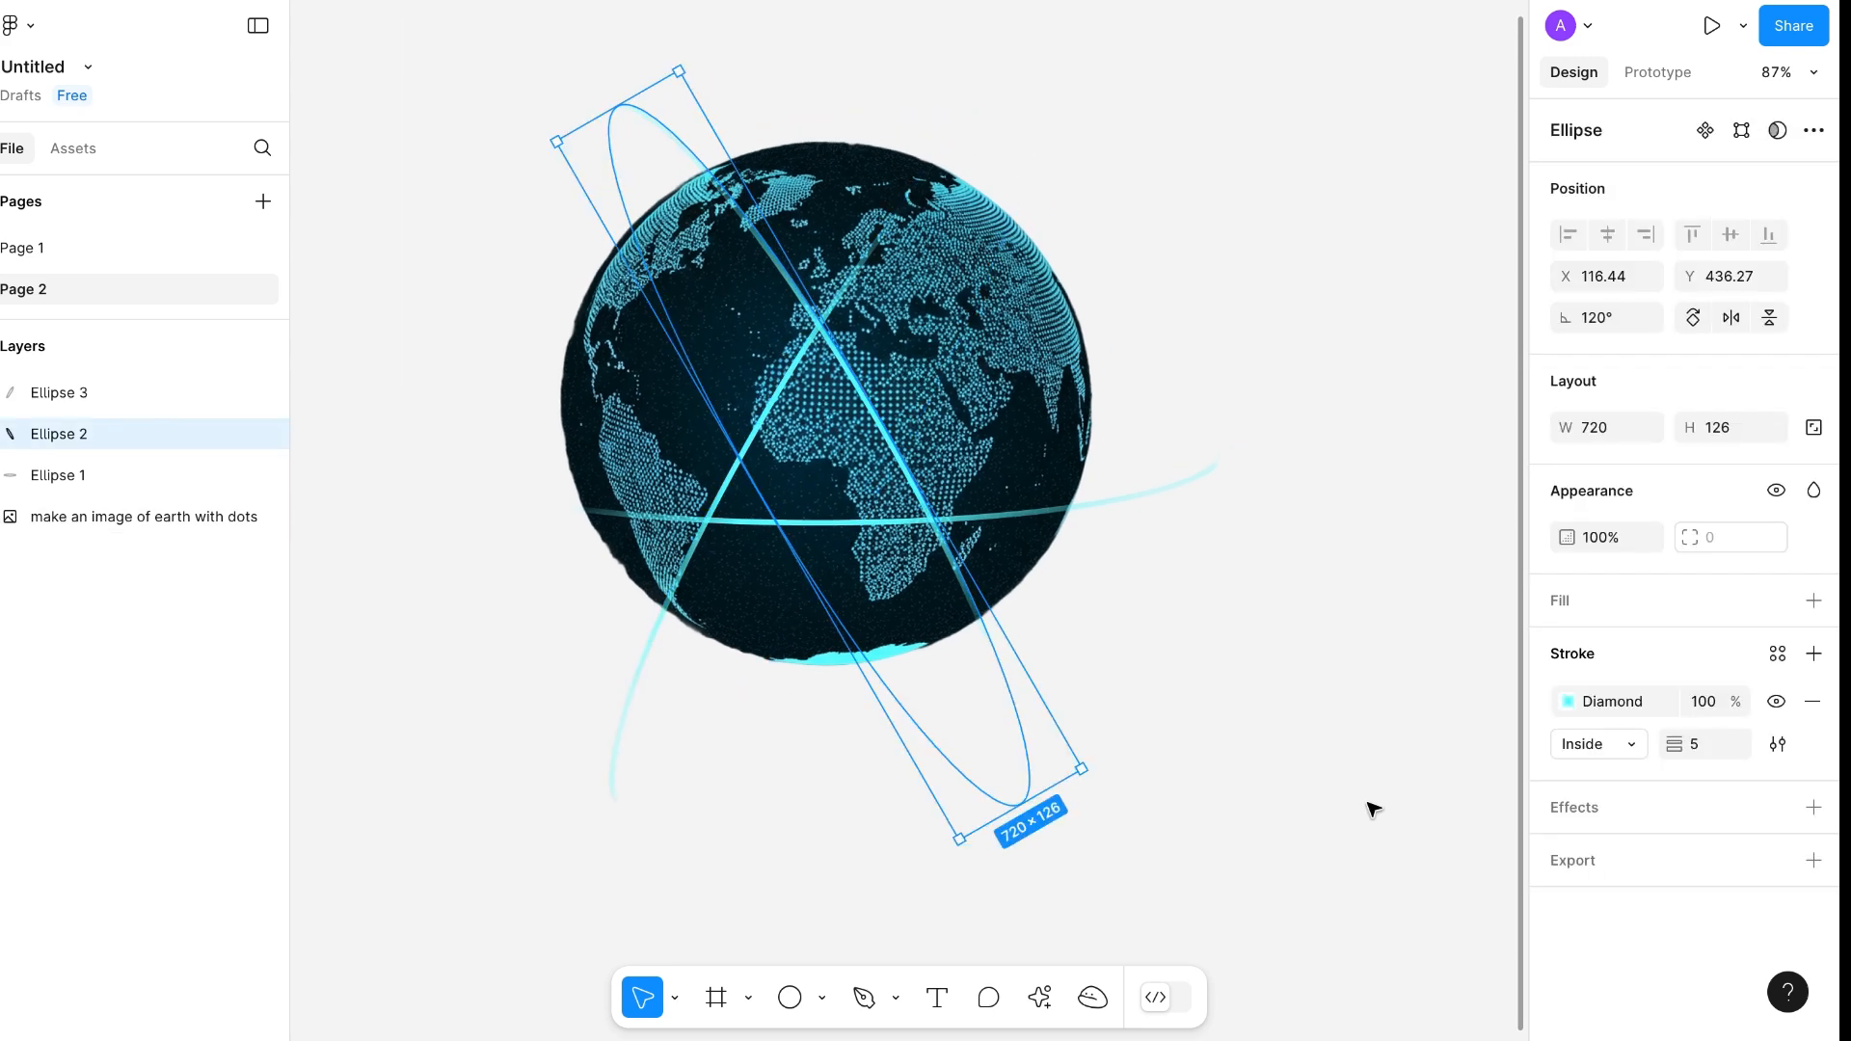
click(1566, 702)
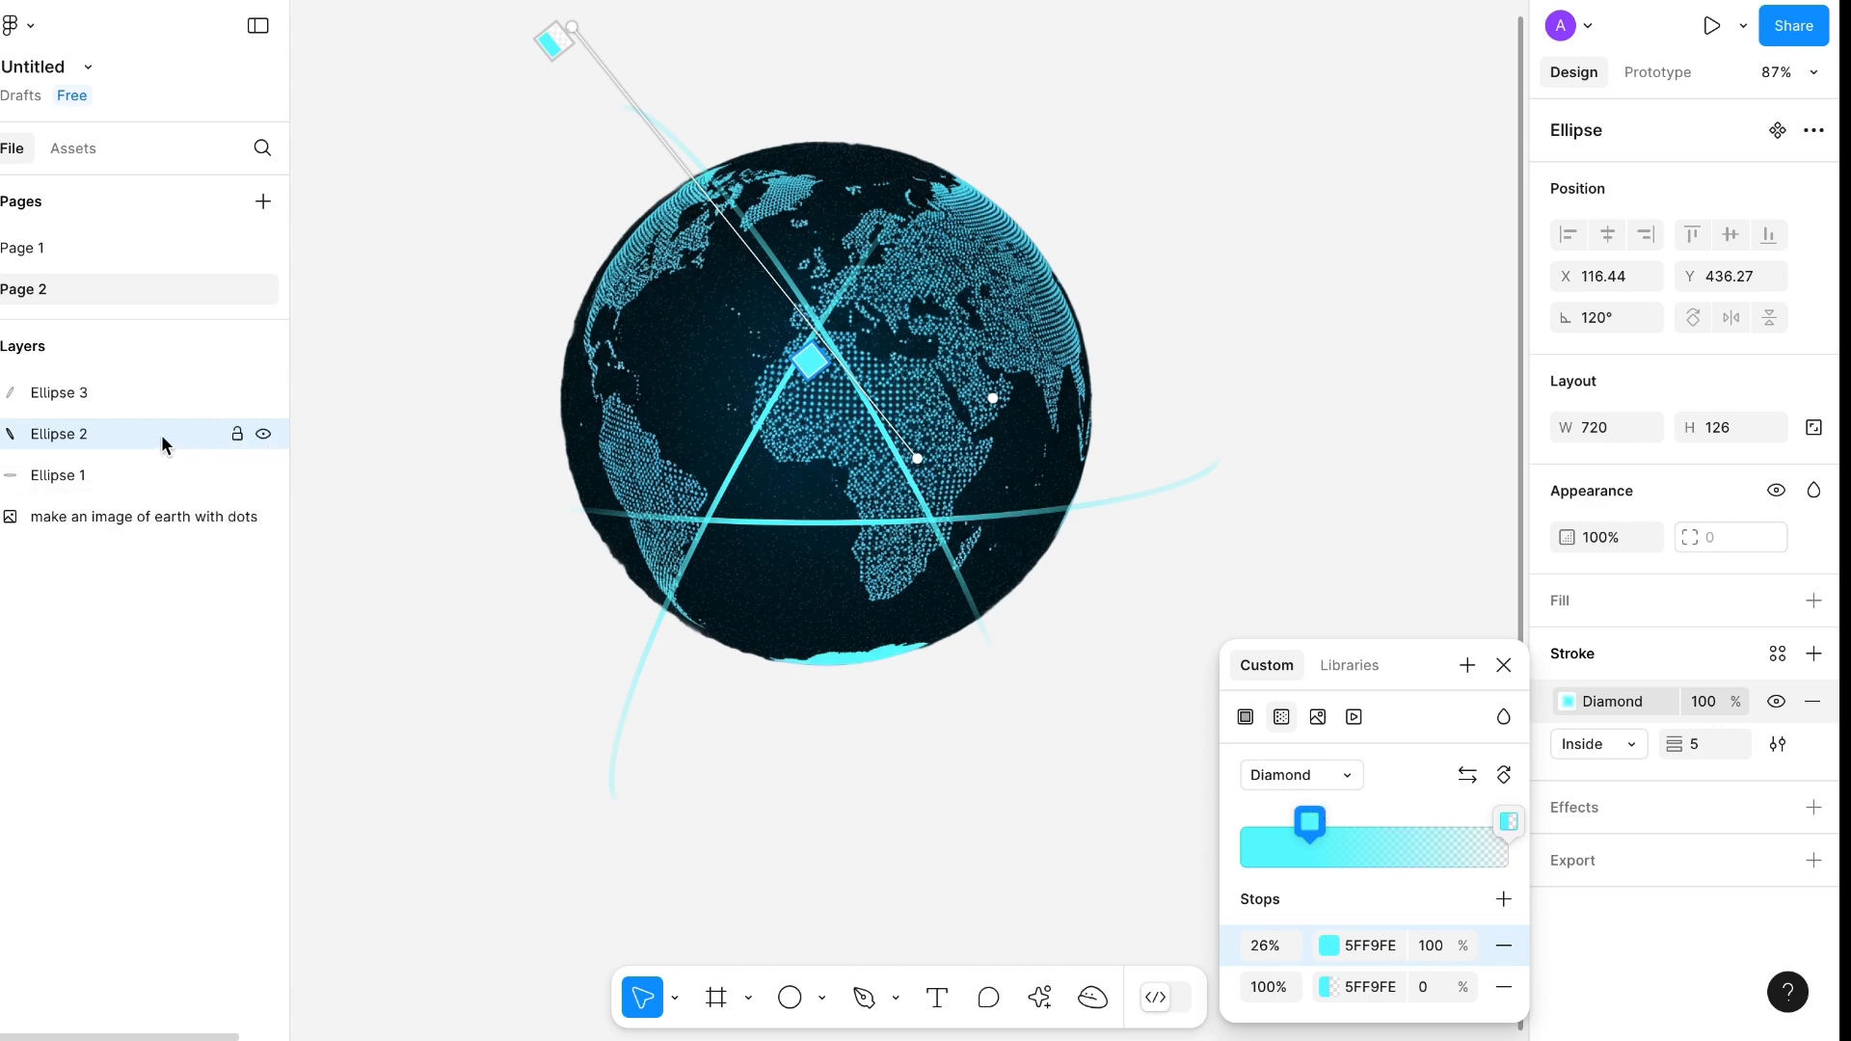
click(263, 434)
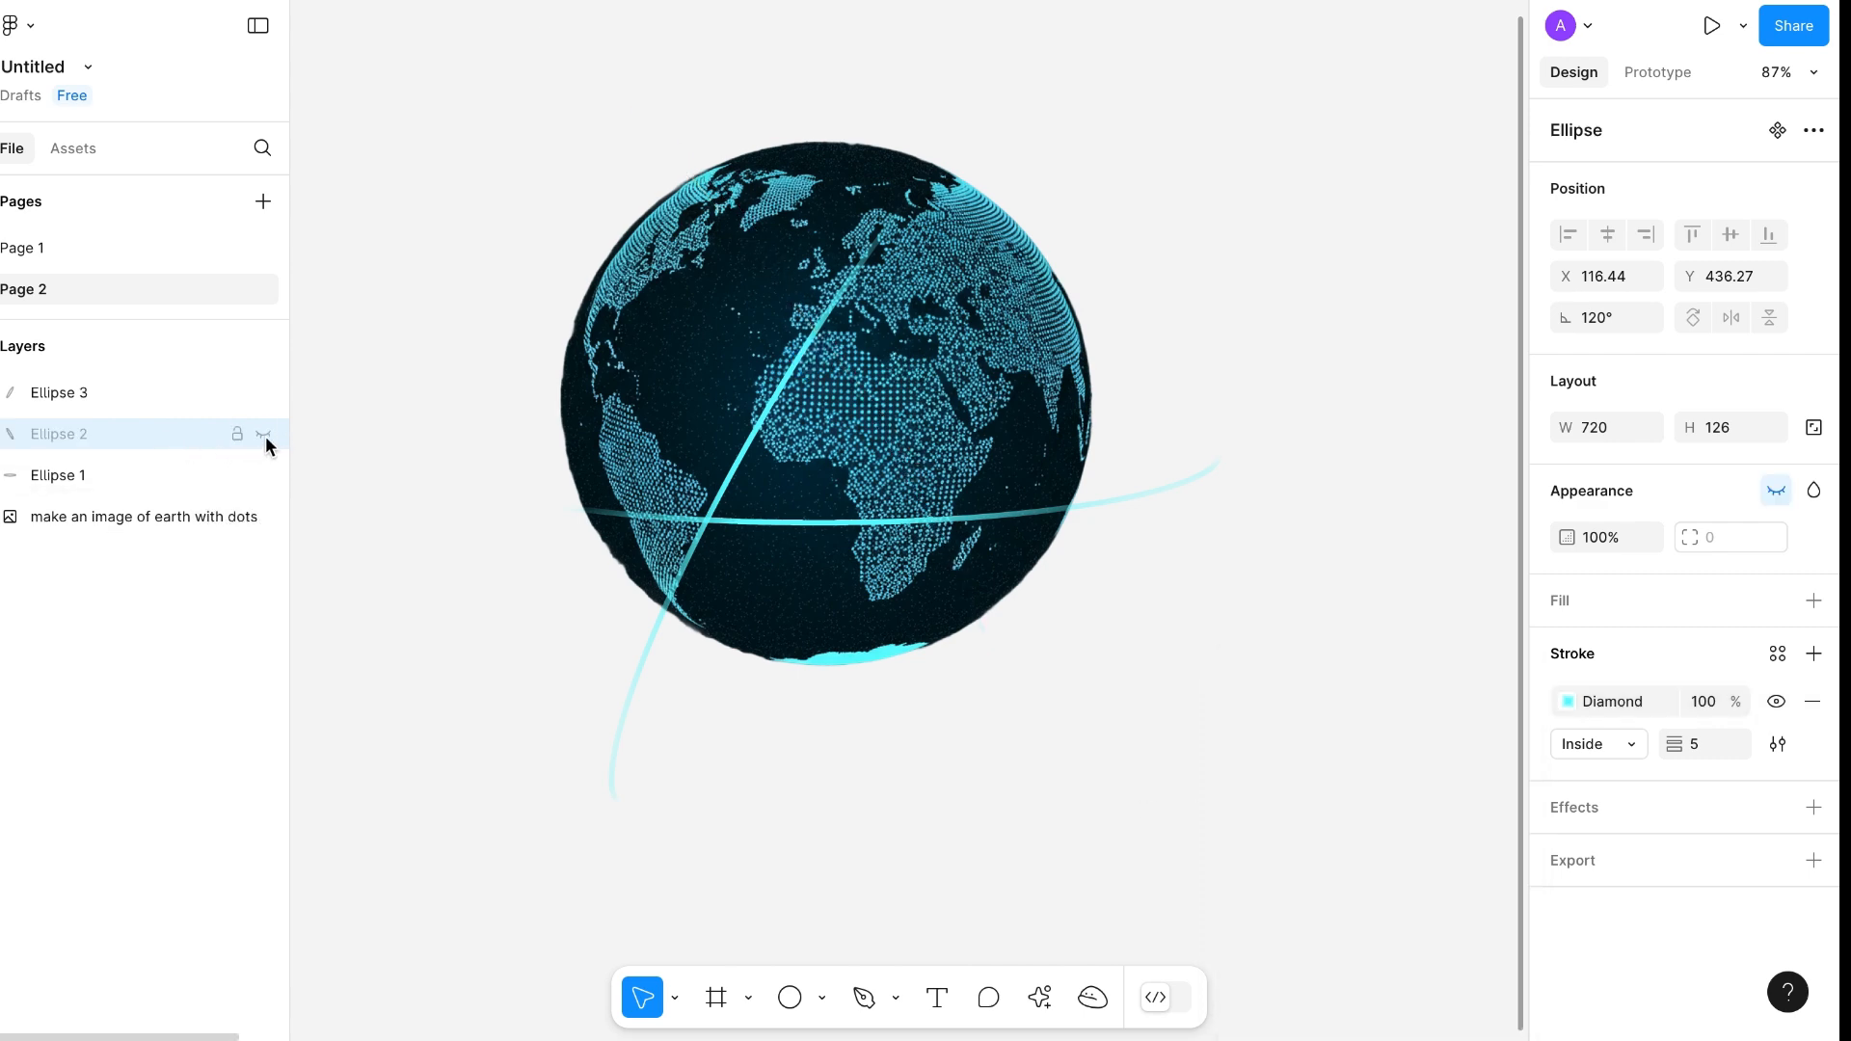
click(264, 435)
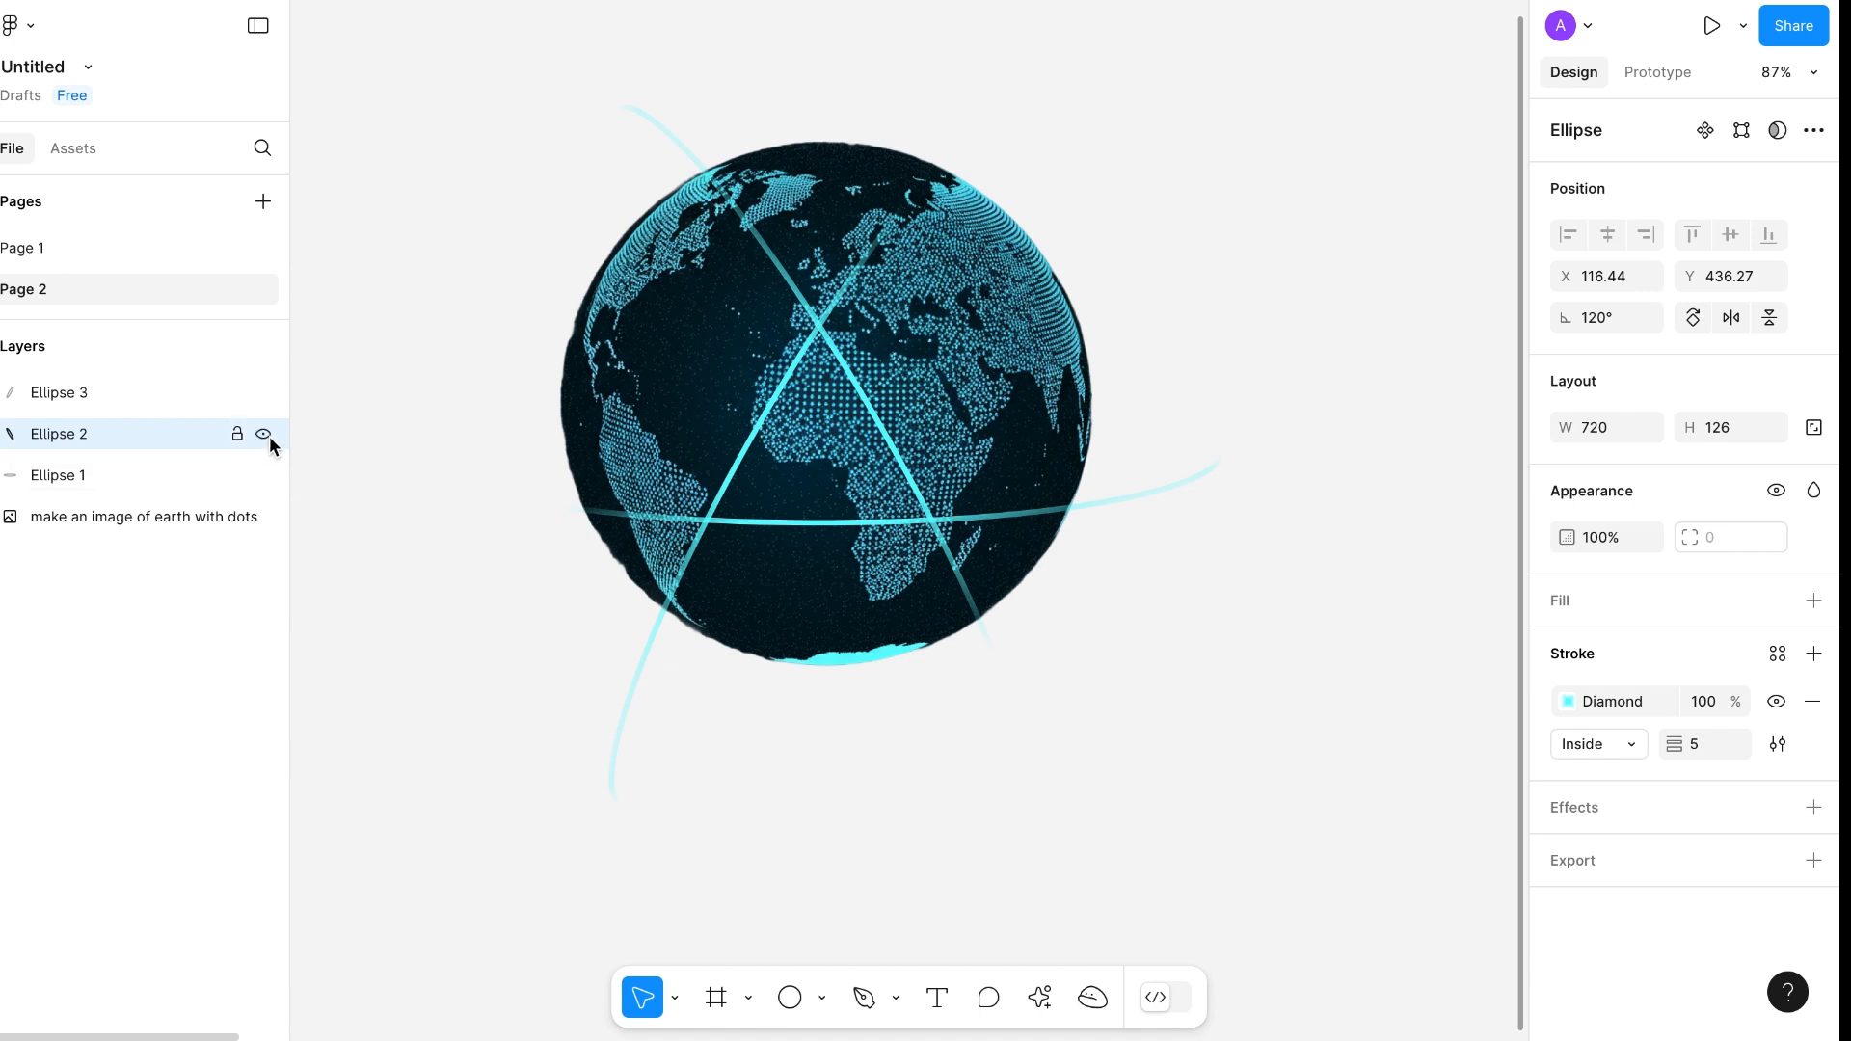
Set Ellipse 2's opaque gradient stop to 0% and shift its stroke gradient off the ellipse so its arc fades out completely
click(1566, 703)
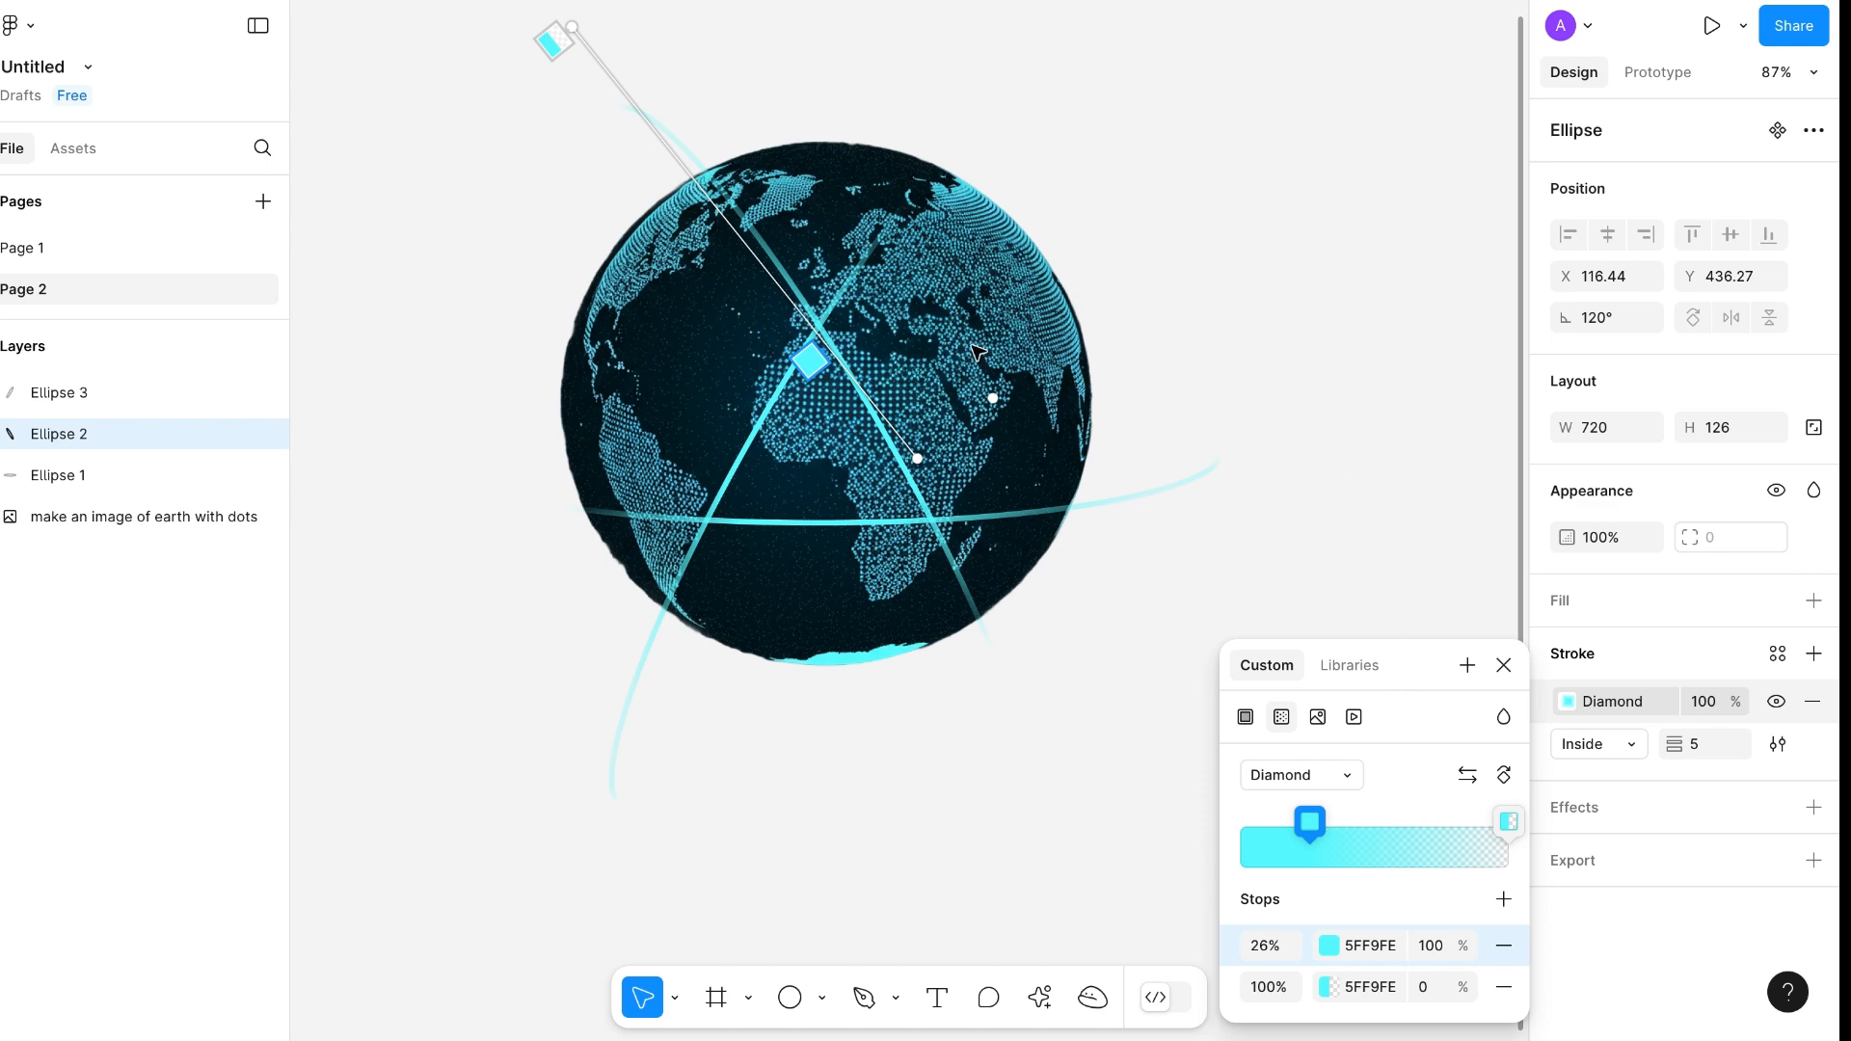
drag(576, 30, 620, 61)
text(0)
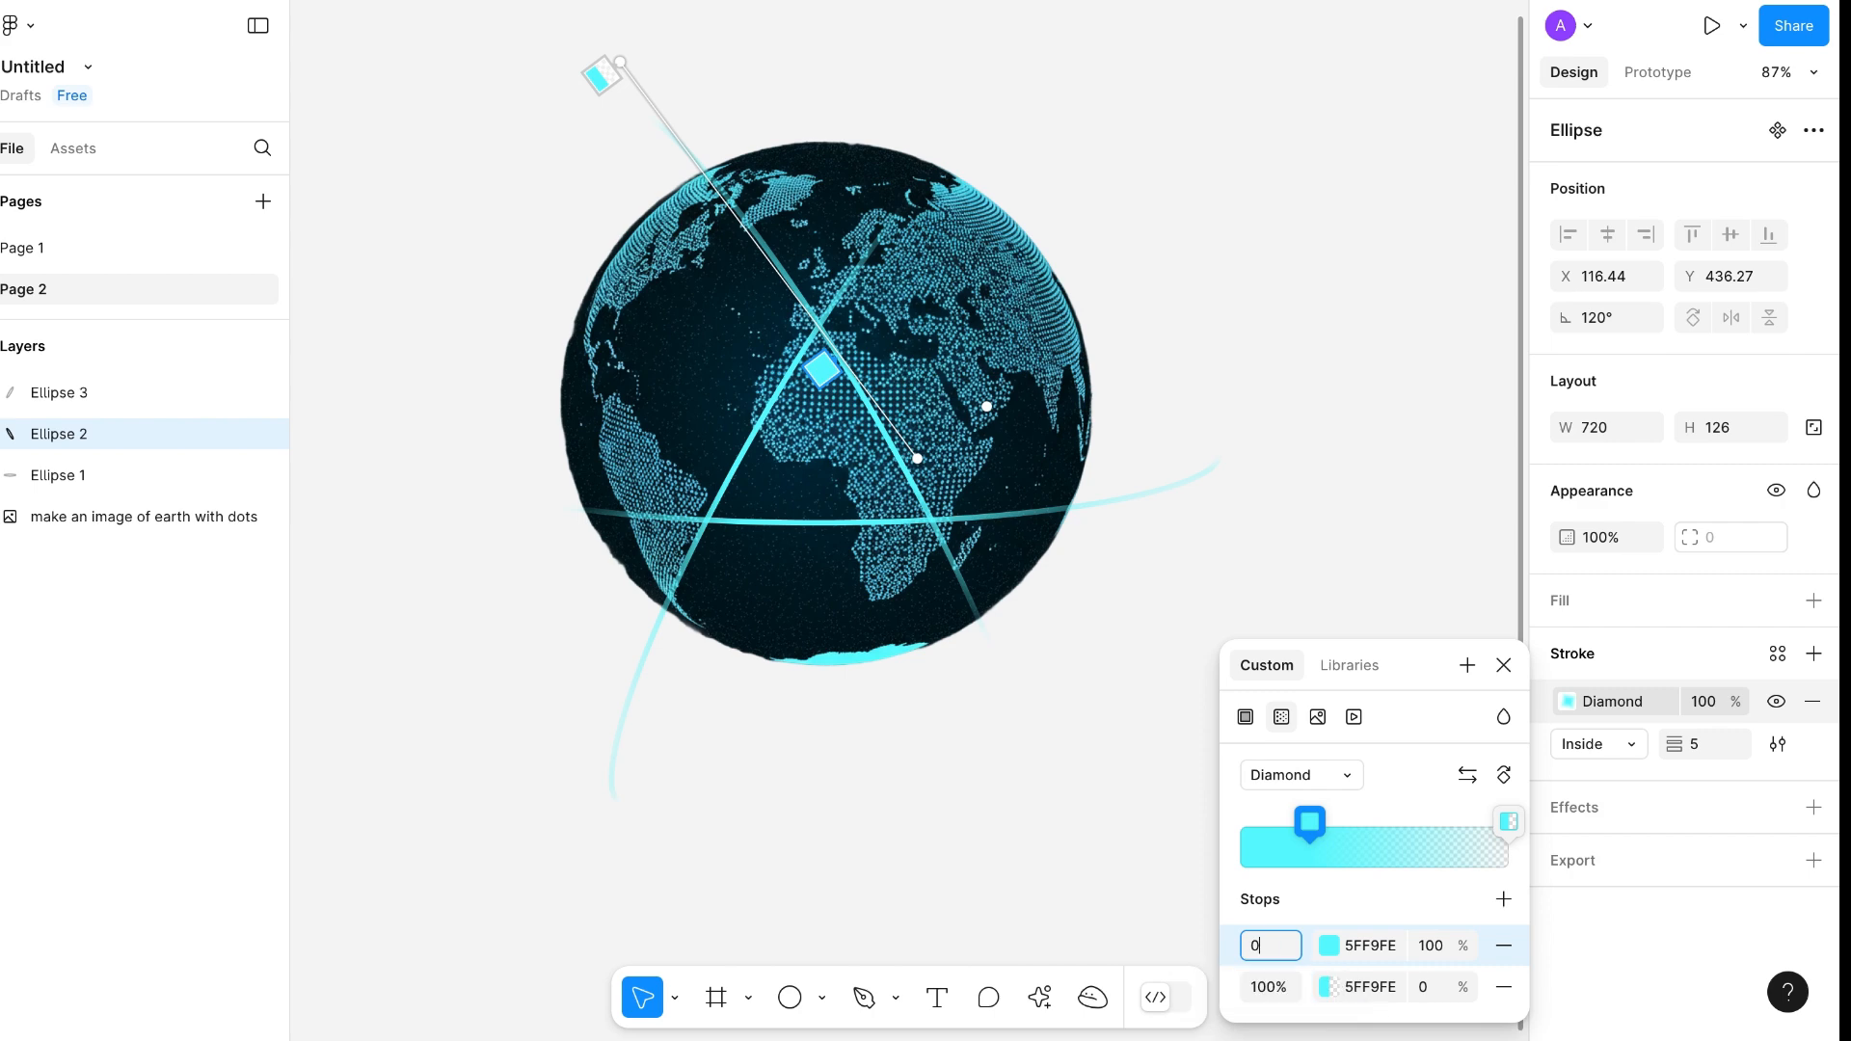
key(Return)
drag(898, 472, 1007, 394)
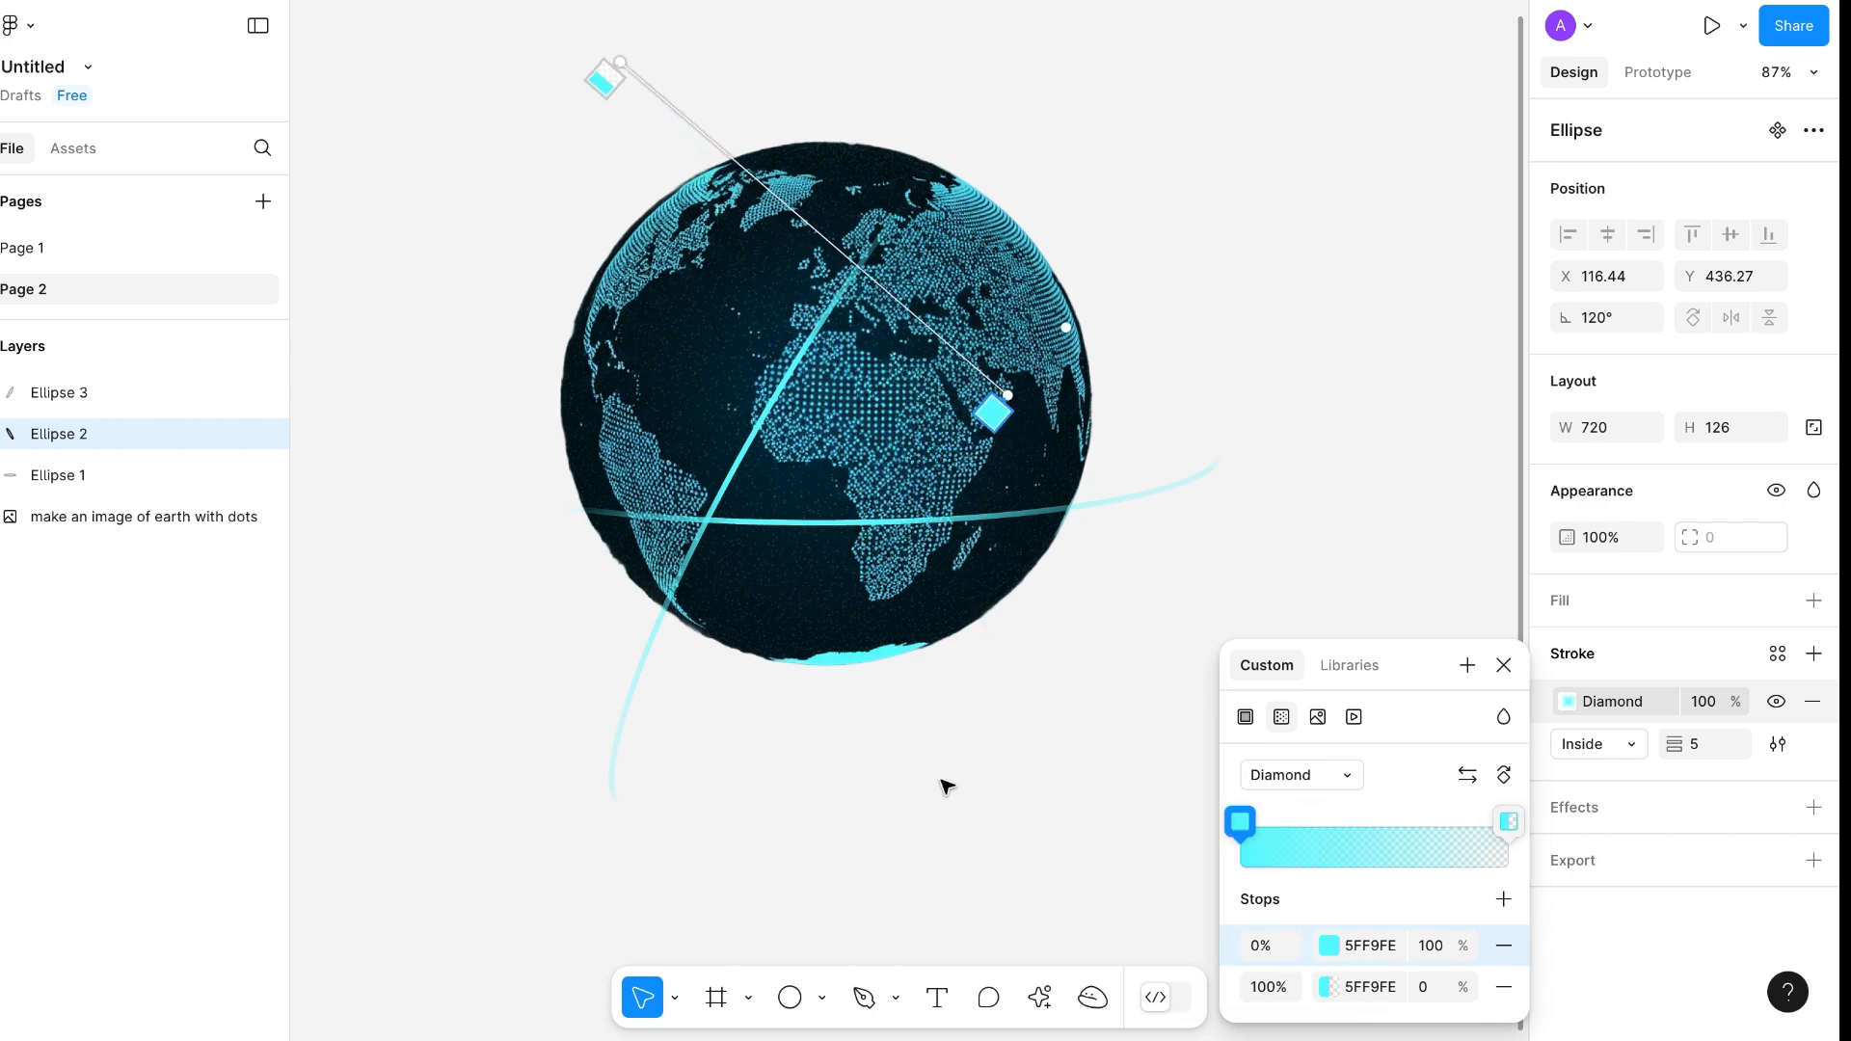
click(767, 422)
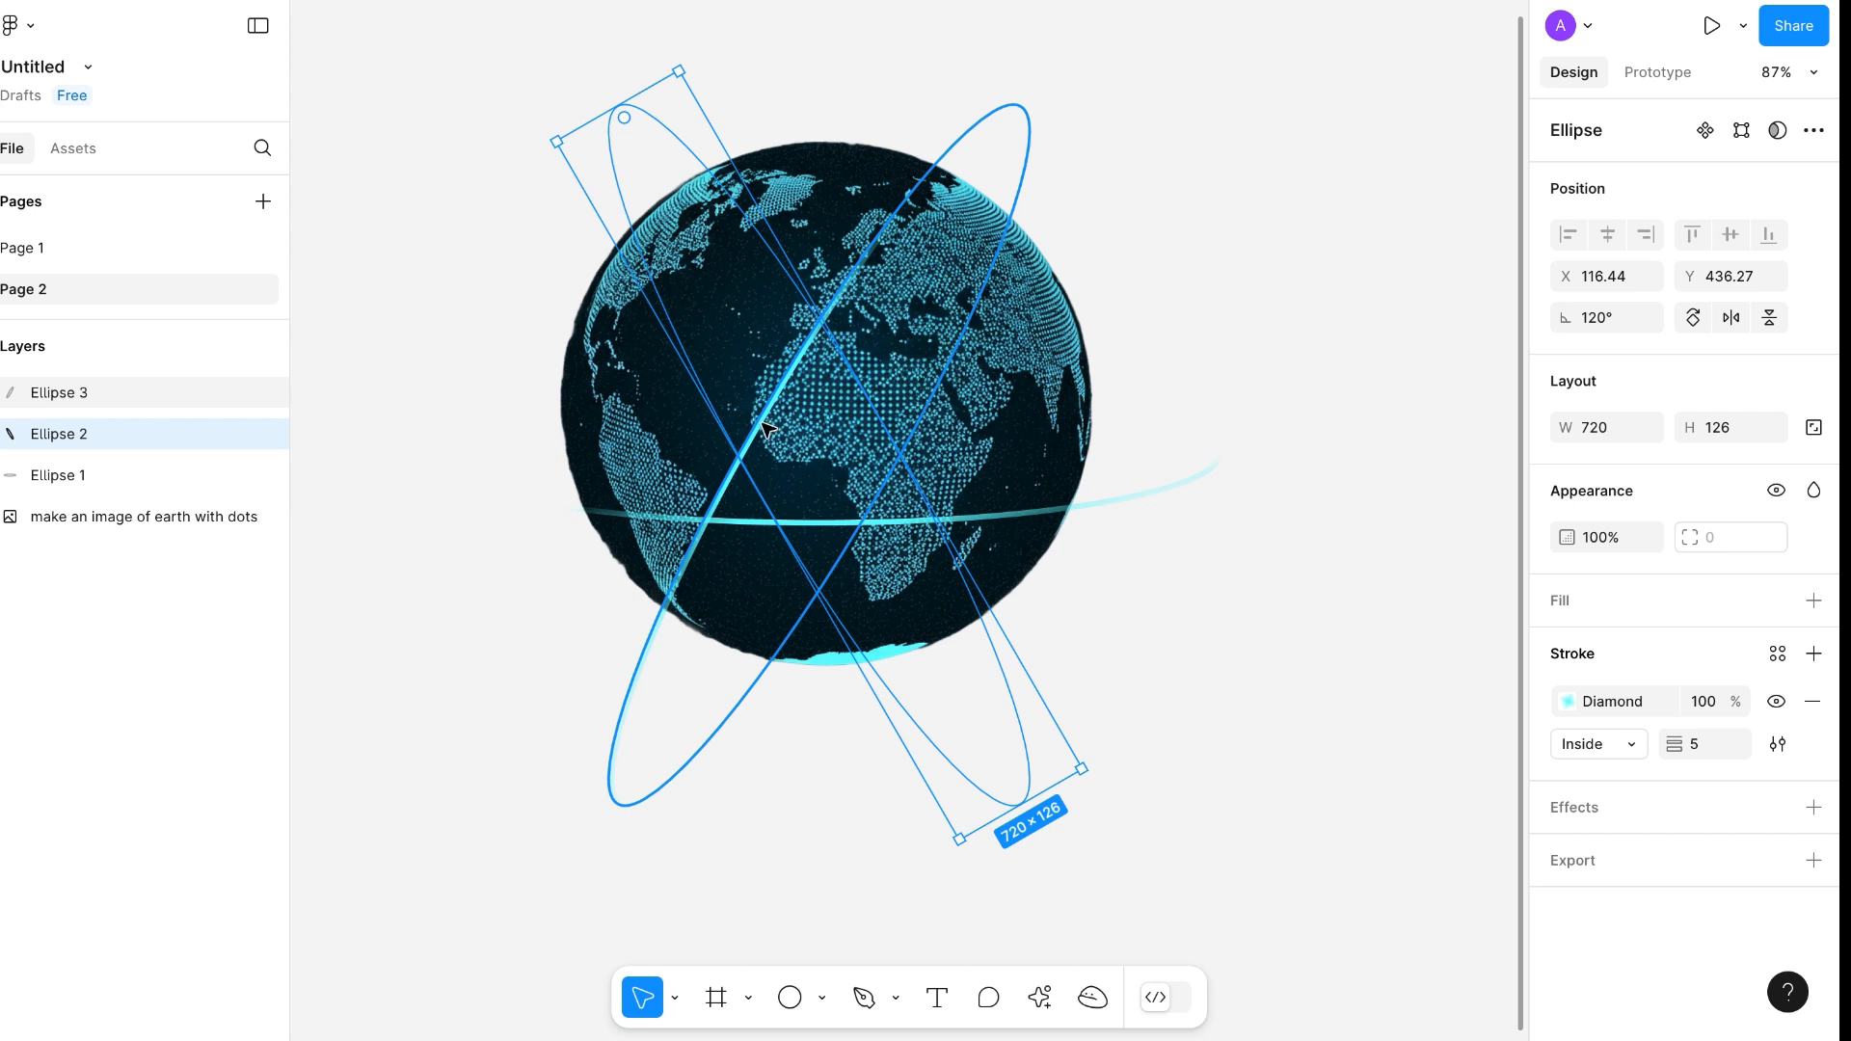
Set Ellipse 3's opaque gradient stop to 0% and shorten its stroke gradient over the globe so its arc fades out completely
click(766, 426)
click(1569, 701)
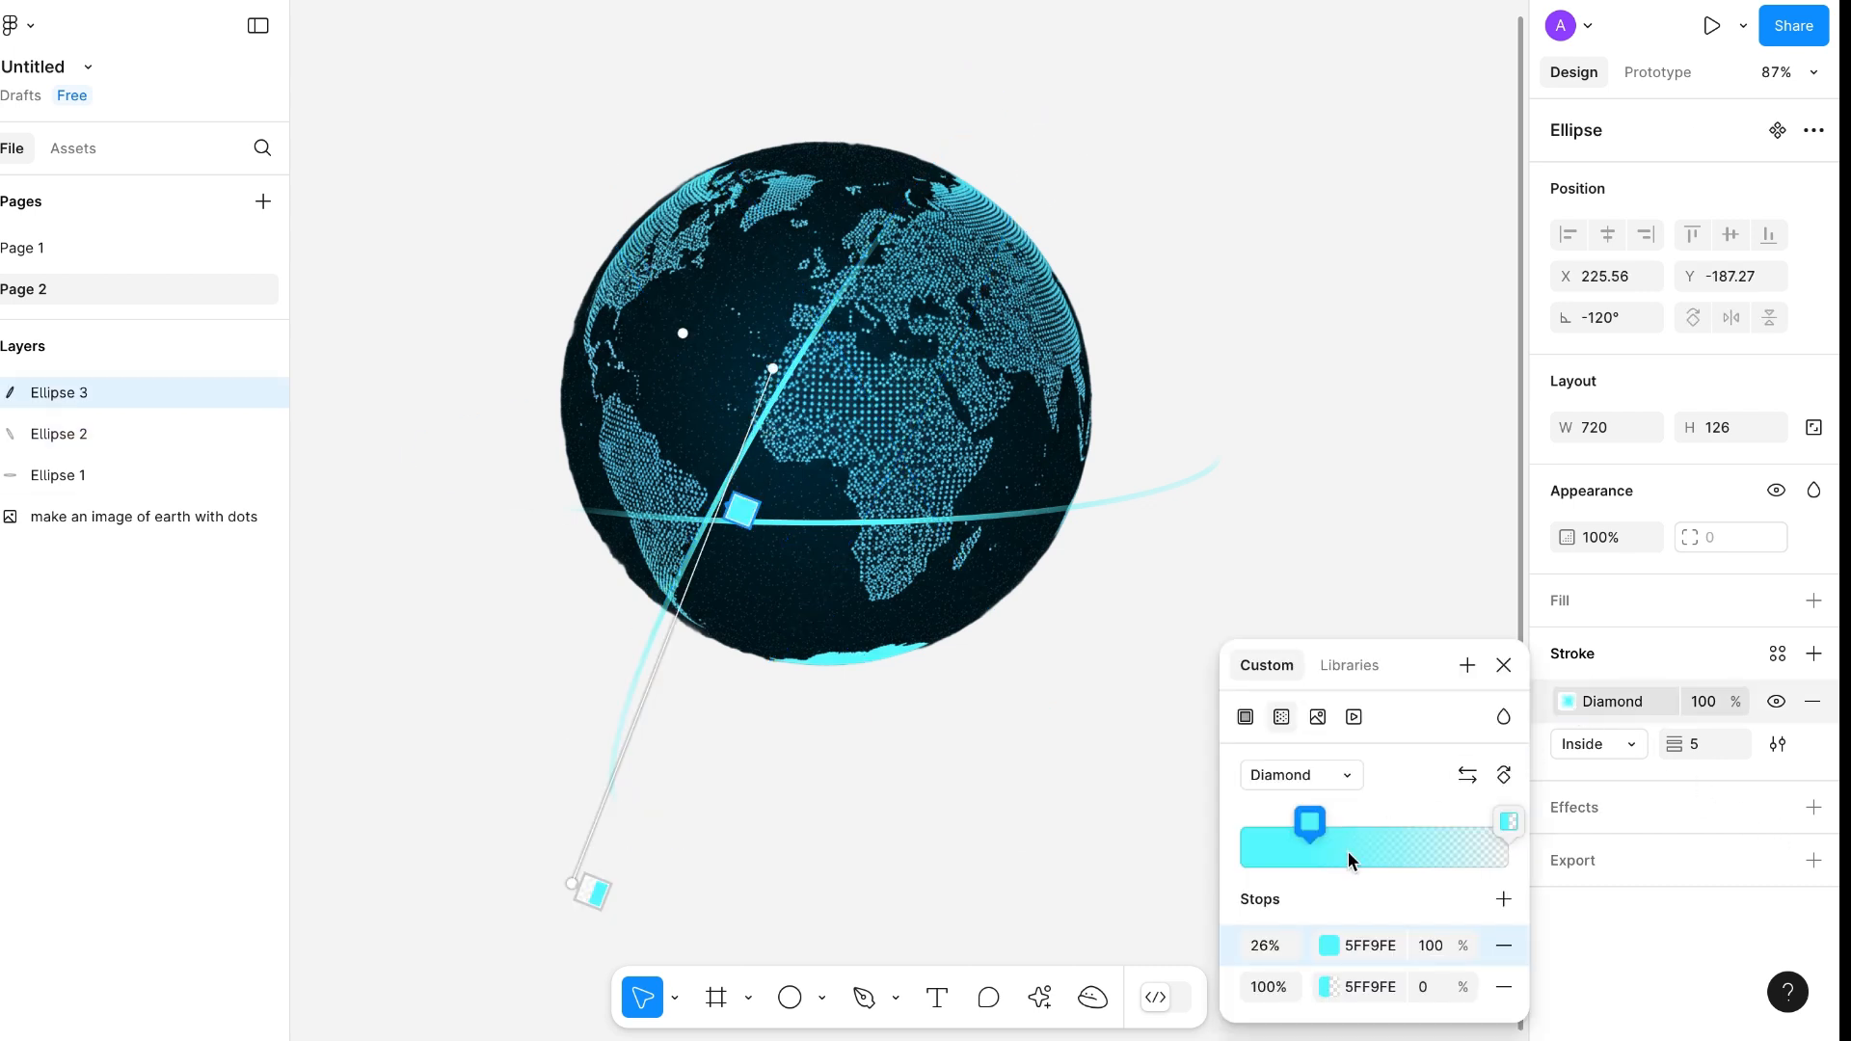
click(1265, 949)
text(0)
key(Return)
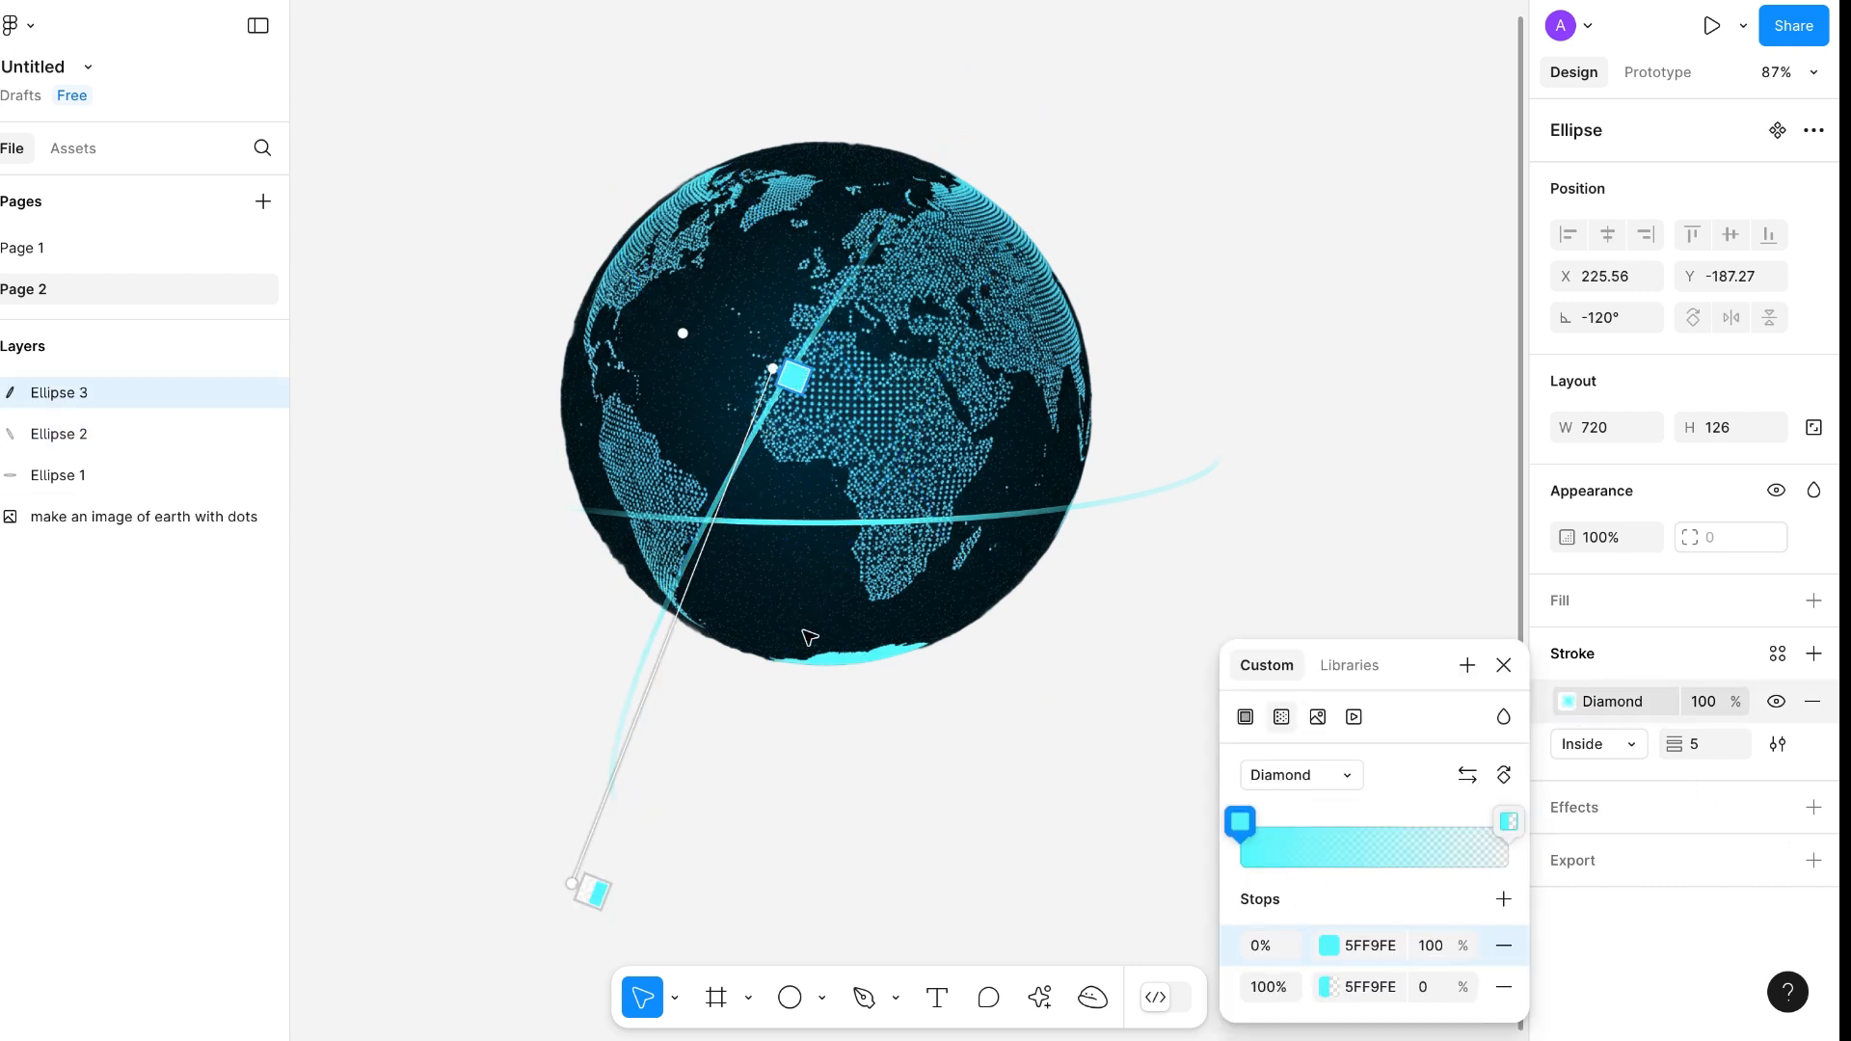
mouse_move(578, 890)
mouse_down()
mouse_move(454, 804)
mouse_move(566, 839)
mouse_move(714, 842)
mouse_move(884, 797)
mouse_move(1045, 711)
mouse_move(847, 501)
mouse_move(805, 410)
mouse_up()
key(Escape)
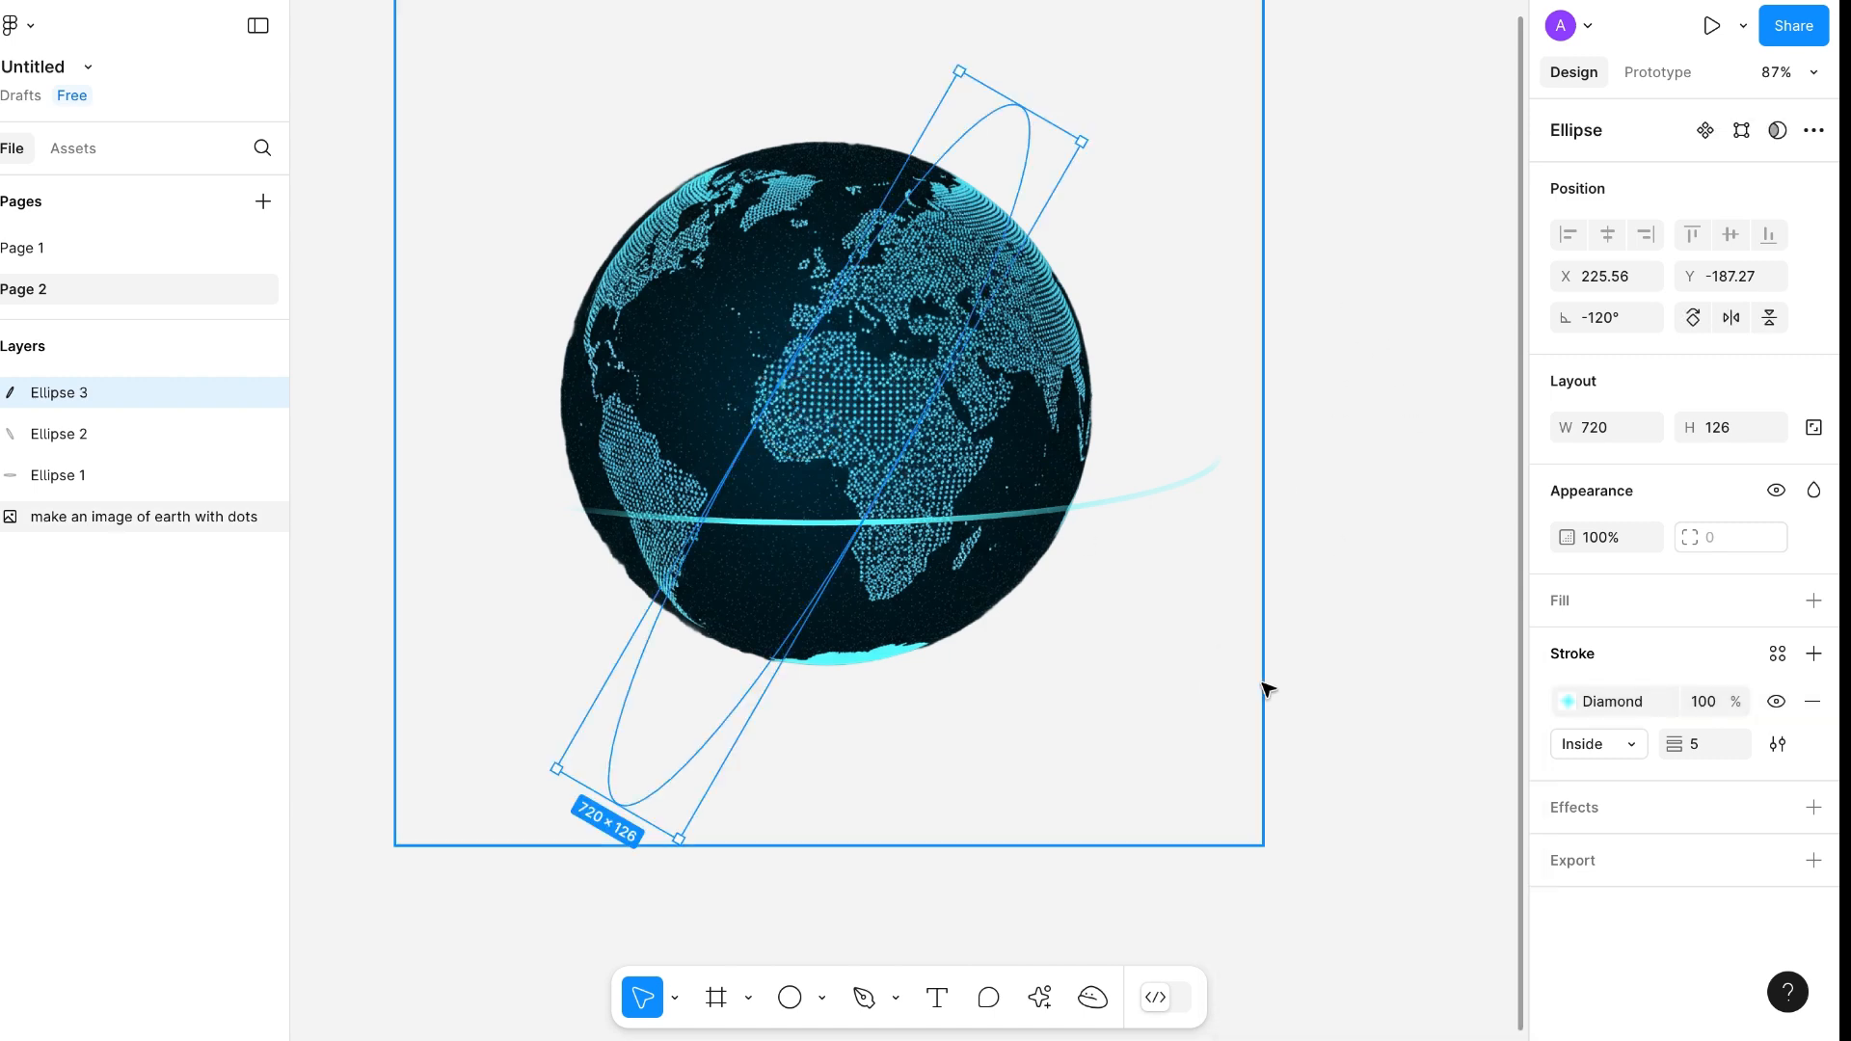
Wrap the three ellipses and the dotted earth image together in one frame
click(1263, 685)
scroll(1058, 690, down, 5)
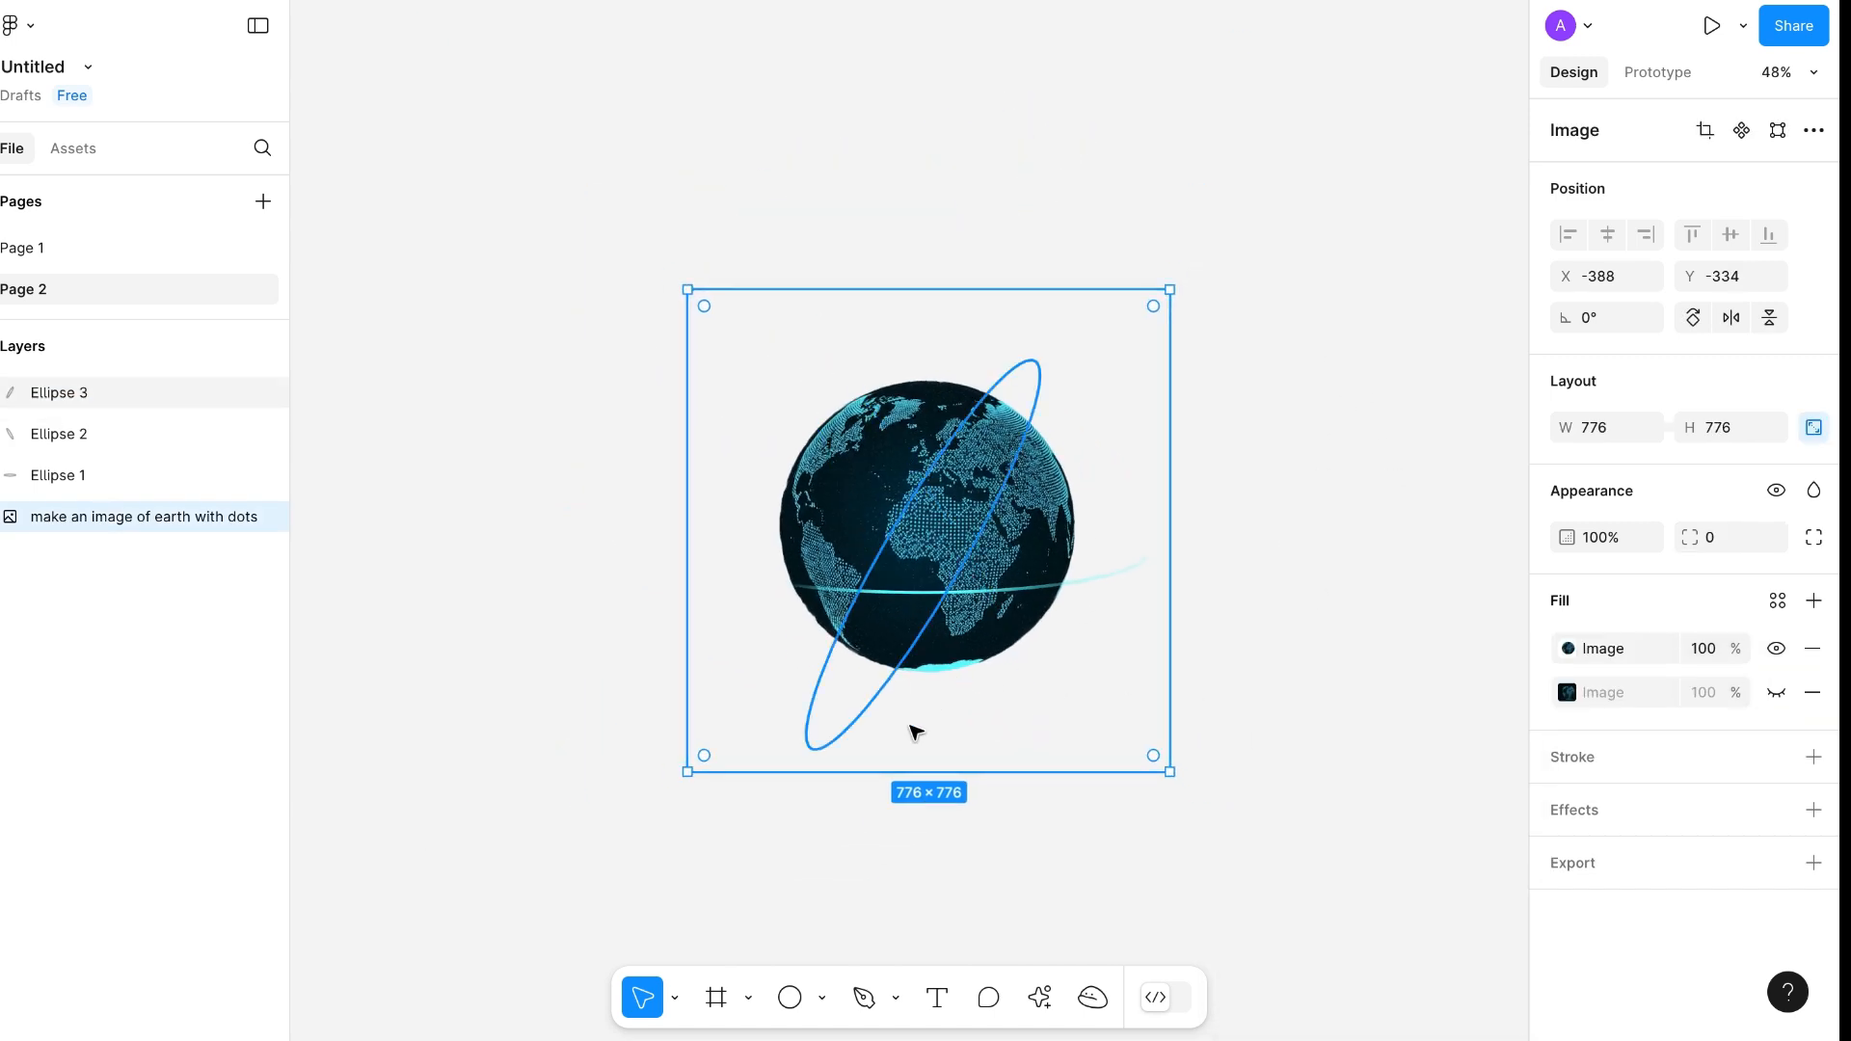
scroll(1166, 743, right, 3)
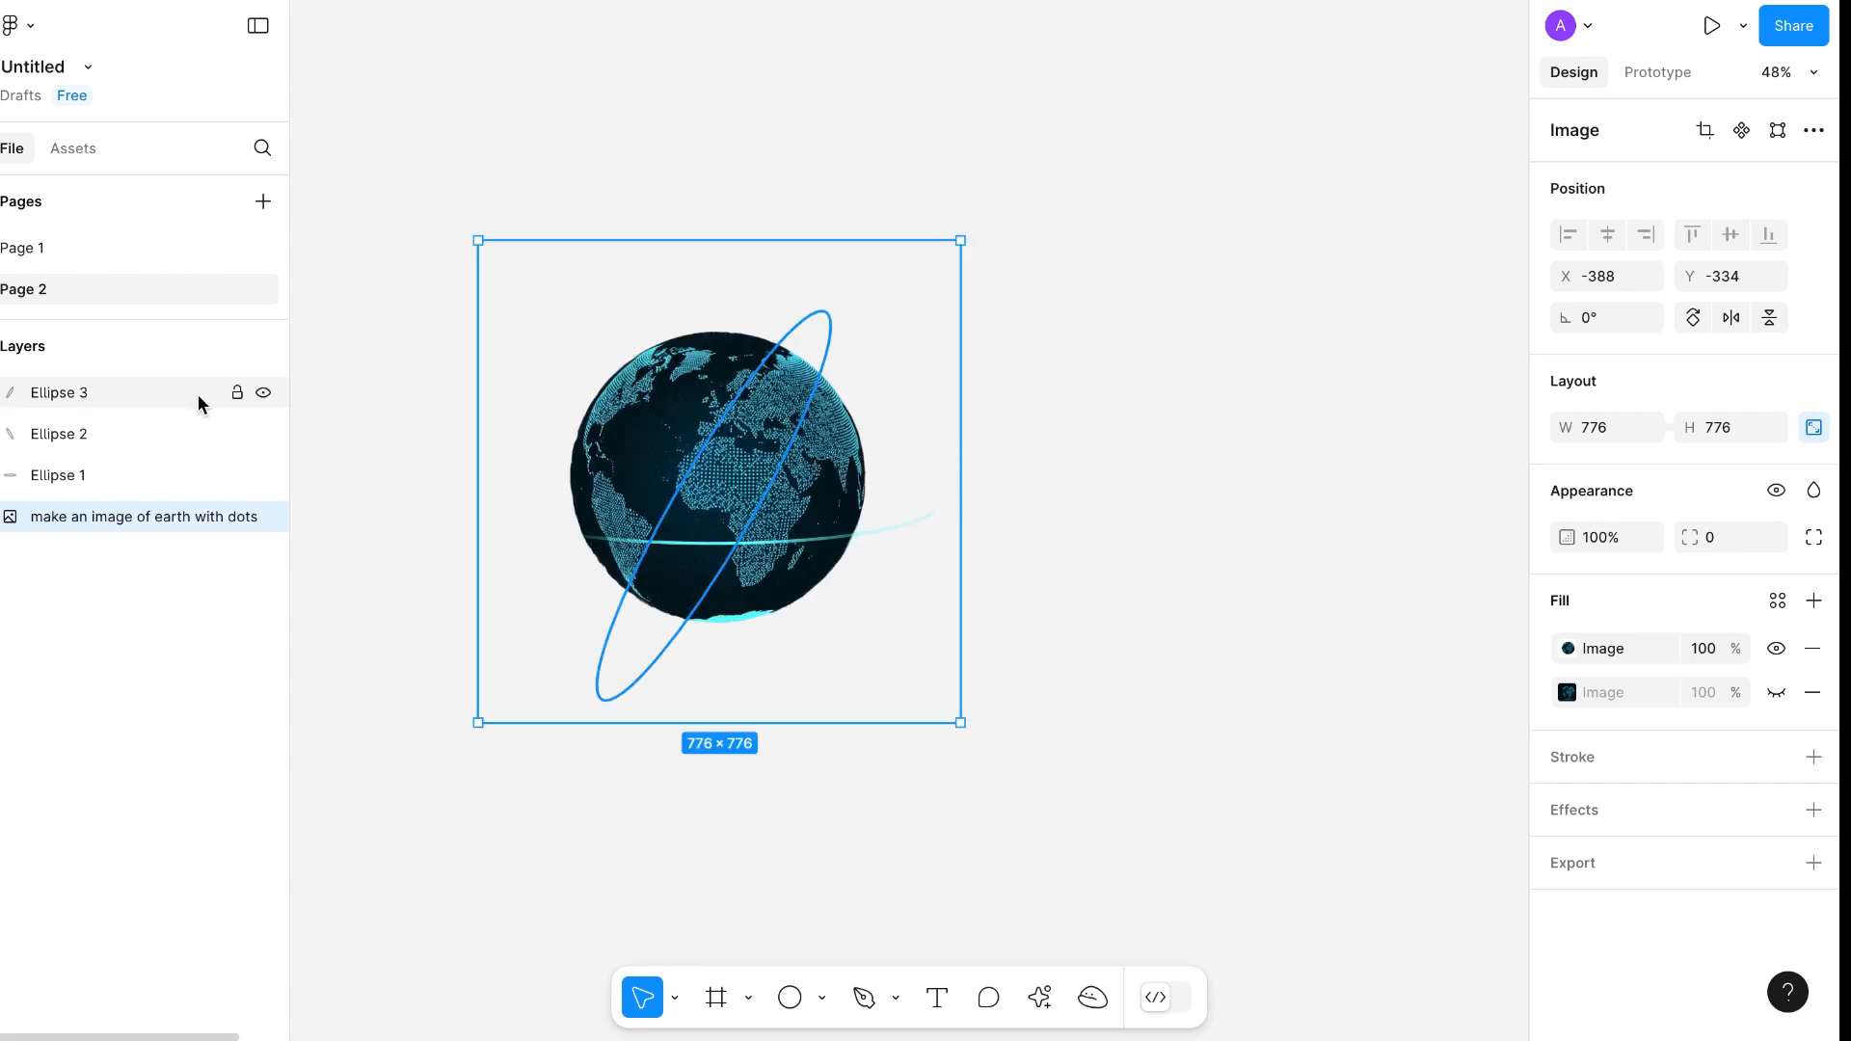
click(1148, 500)
drag(1035, 291, 478, 714)
right_click(759, 484)
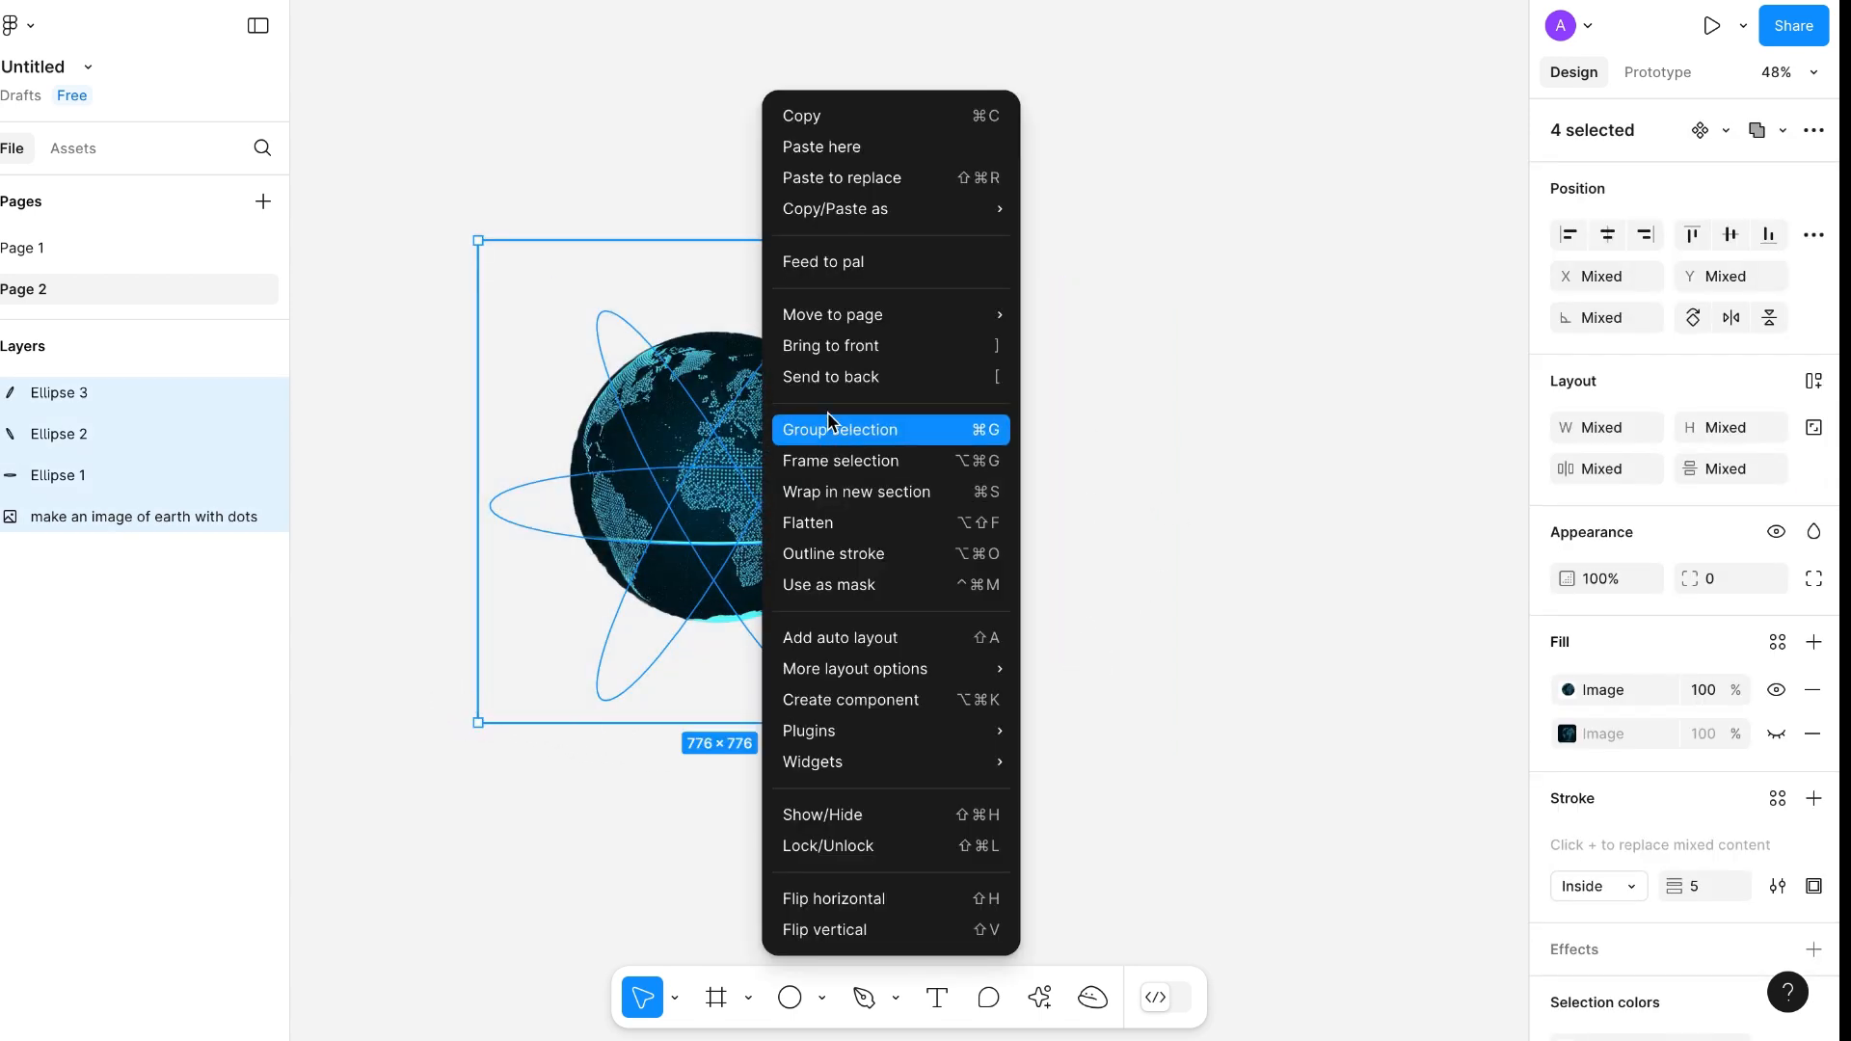
click(837, 461)
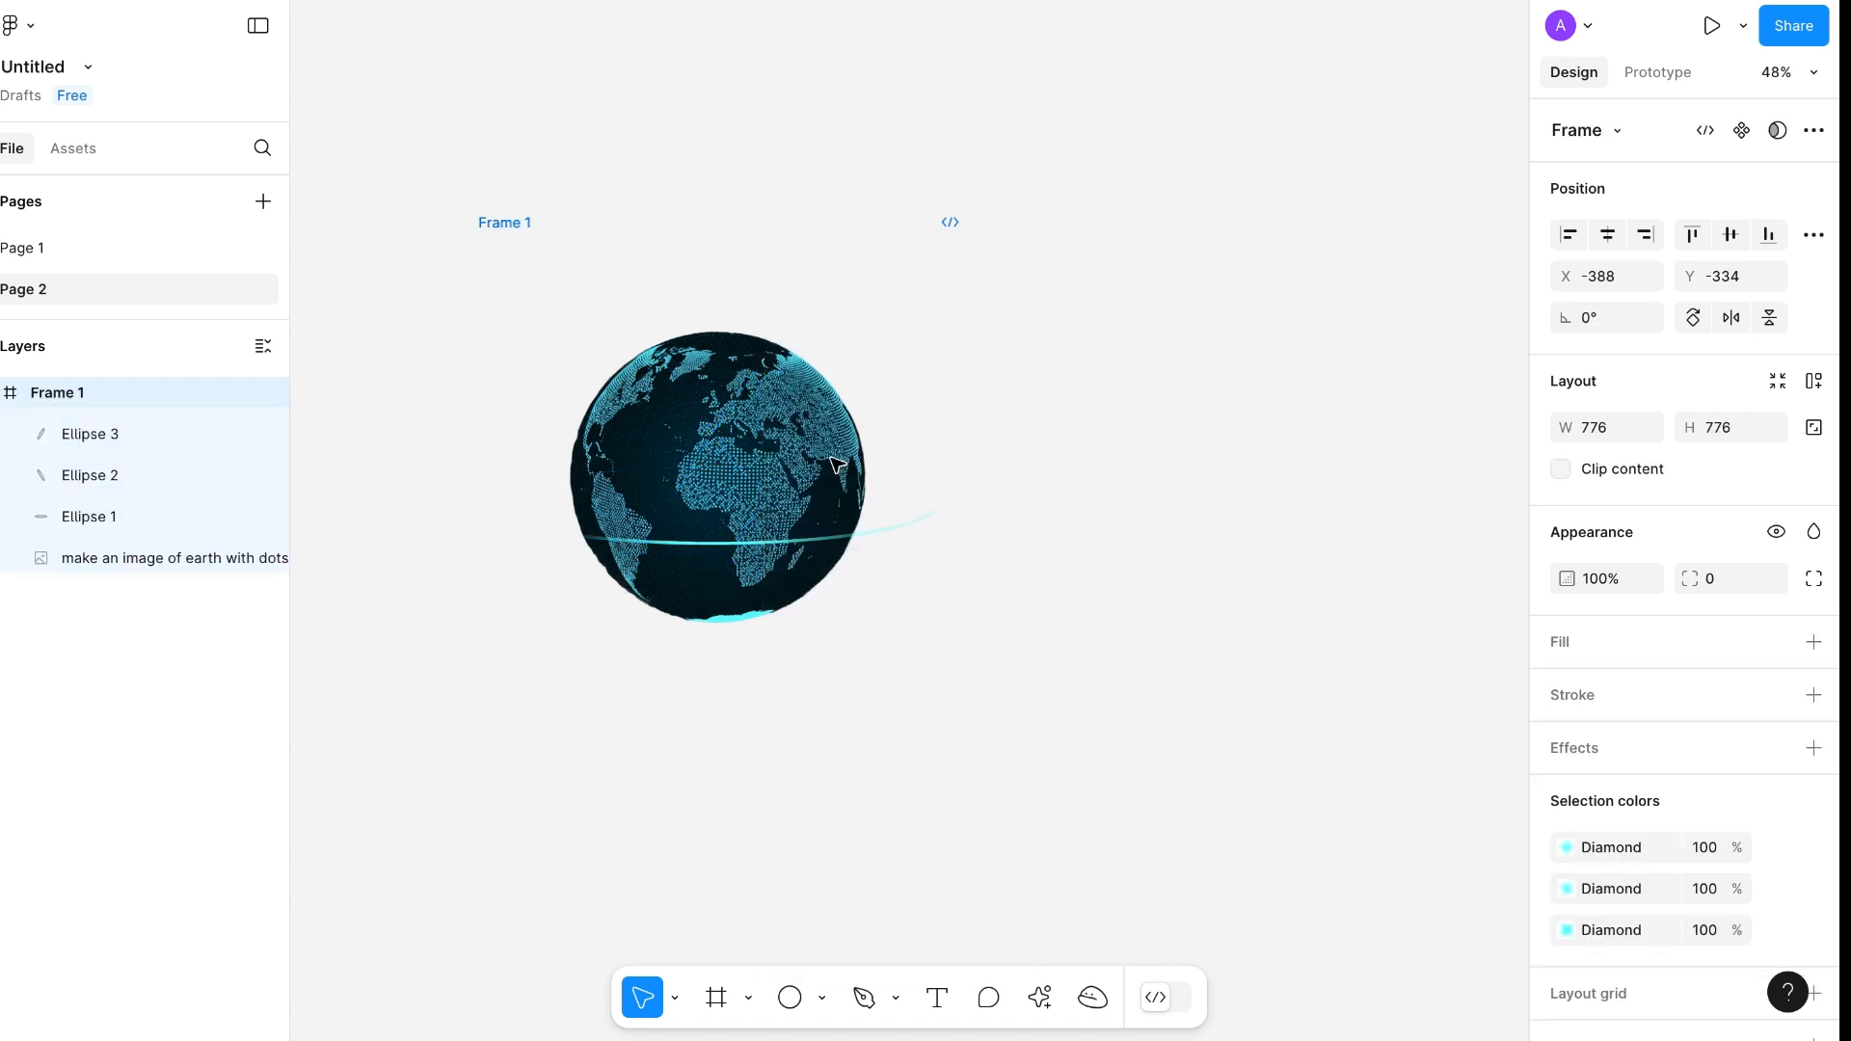
Rename the new frame to 1 and duplicate it beside the original
double_click(505, 224)
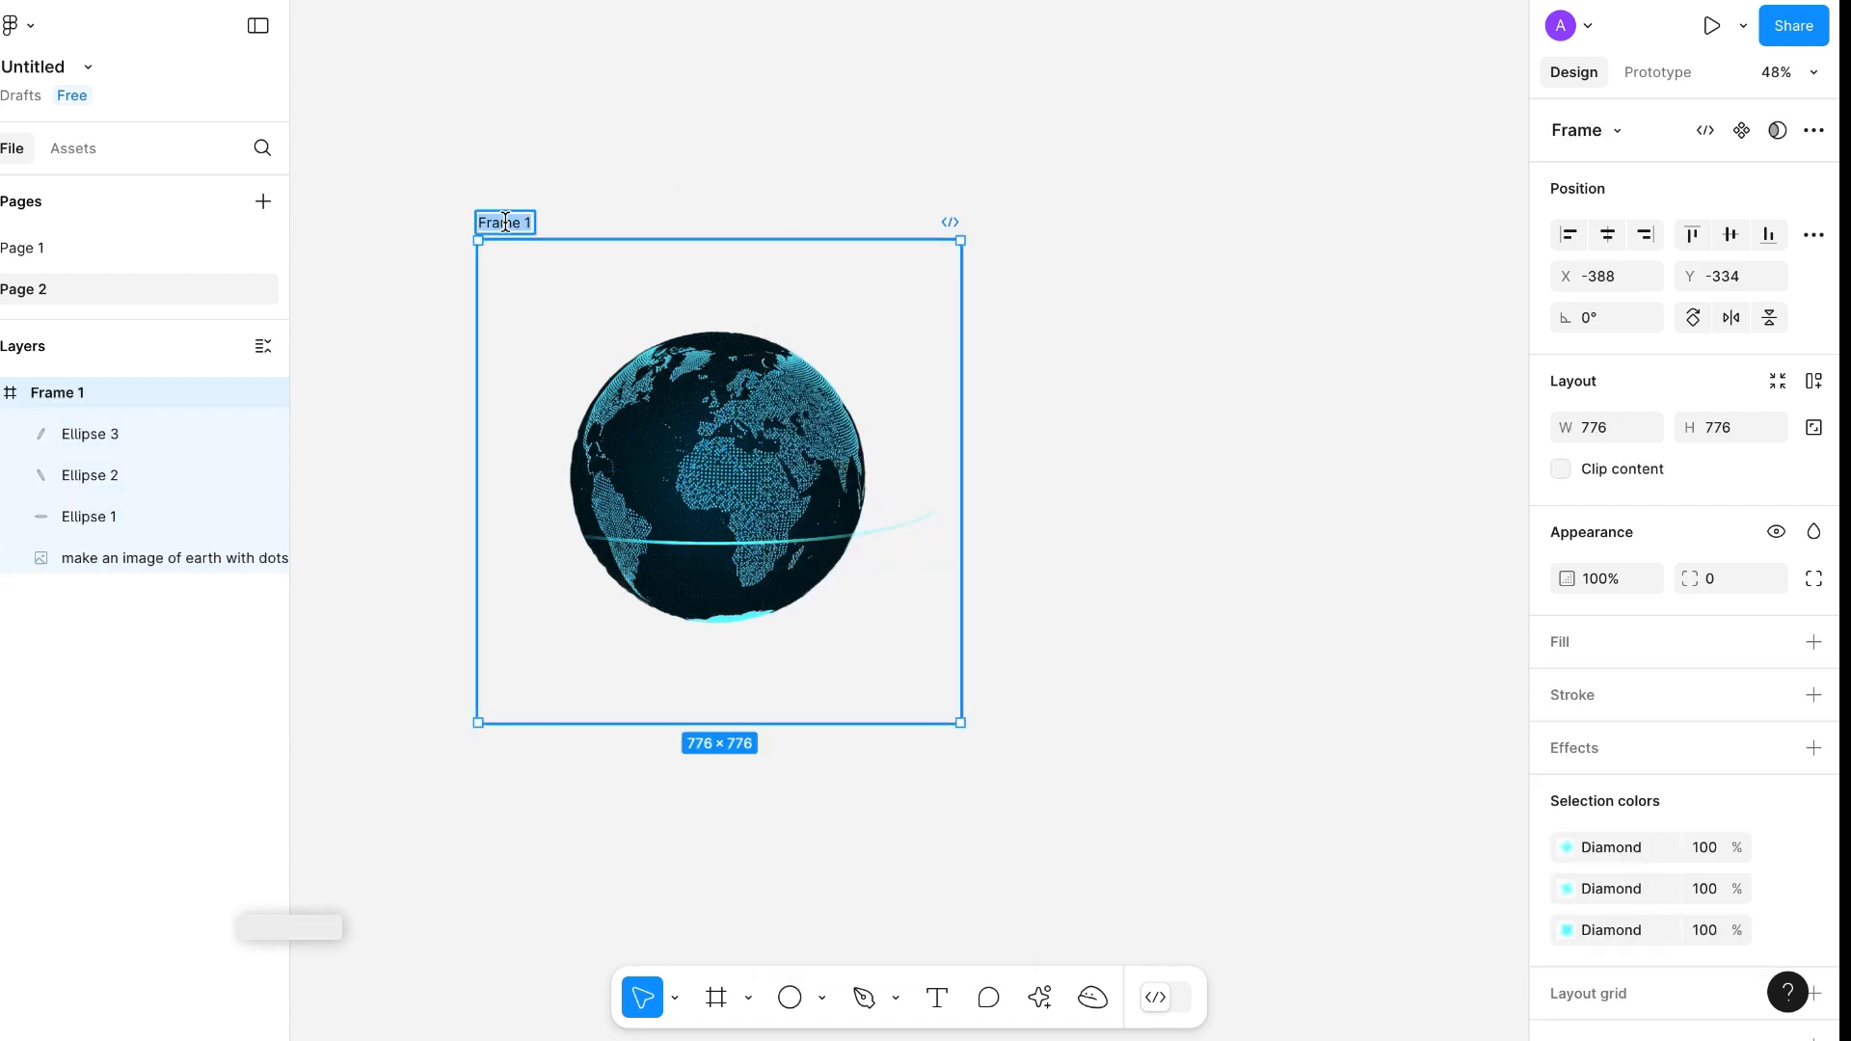
text(1)
key(Return)
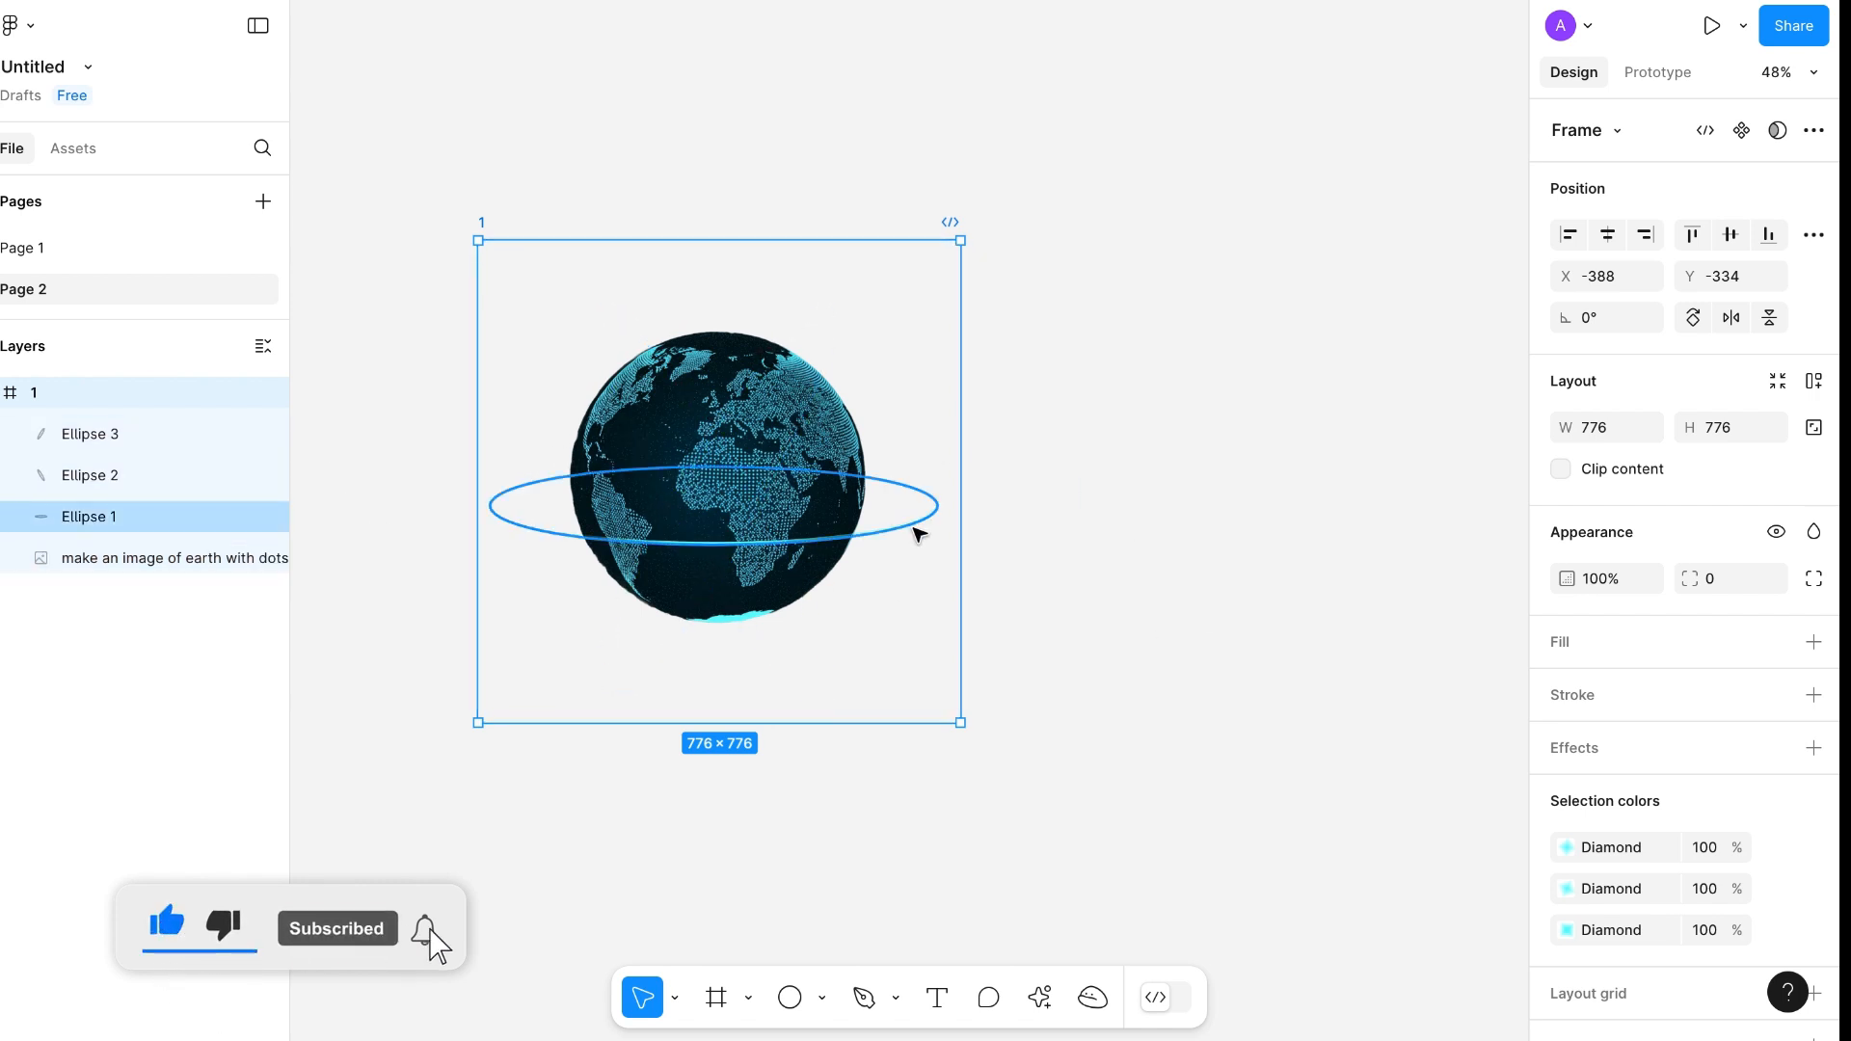
key(ctrl+d)
scroll(1436, 638, right, 3)
scroll(1437, 638, up, 2)
scroll(1436, 638, left, 2)
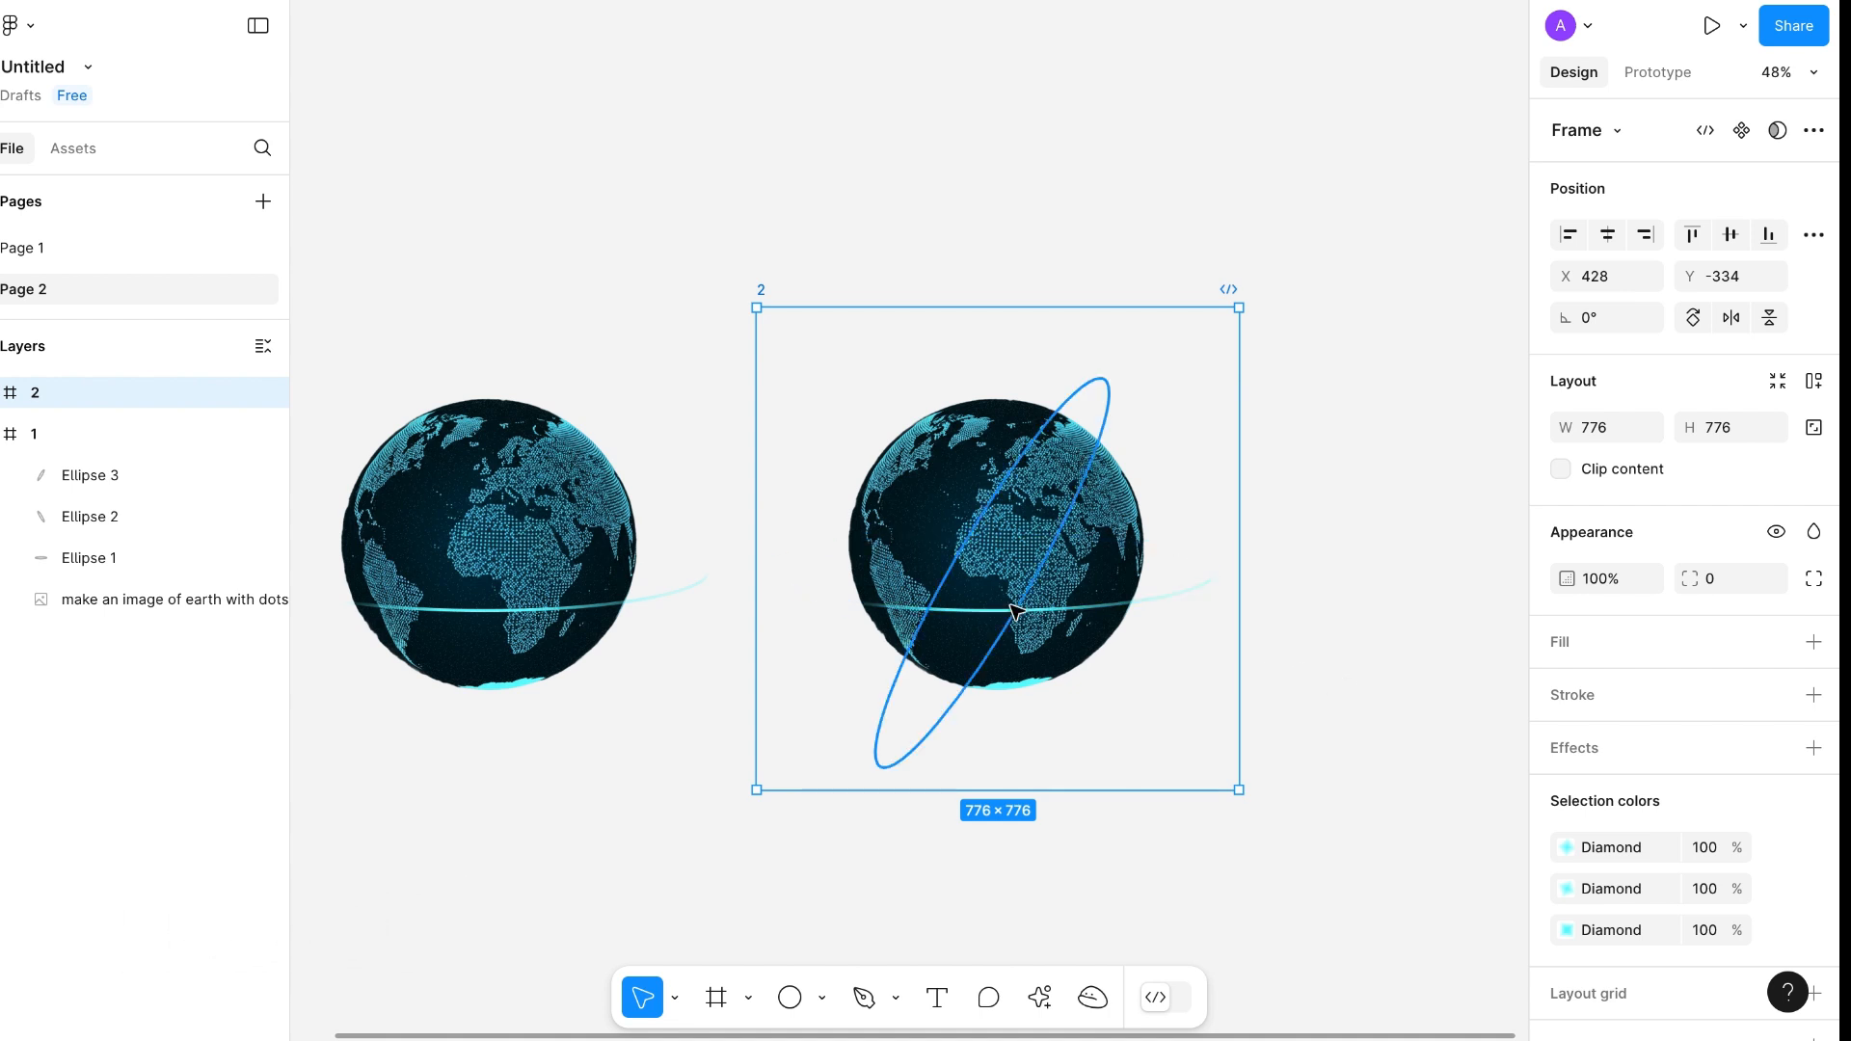
Reposition the stroke gradient of Ellipse 1 in frame 2 horizontally so only the ellipse's left tip outside the globe glows
click(1068, 611)
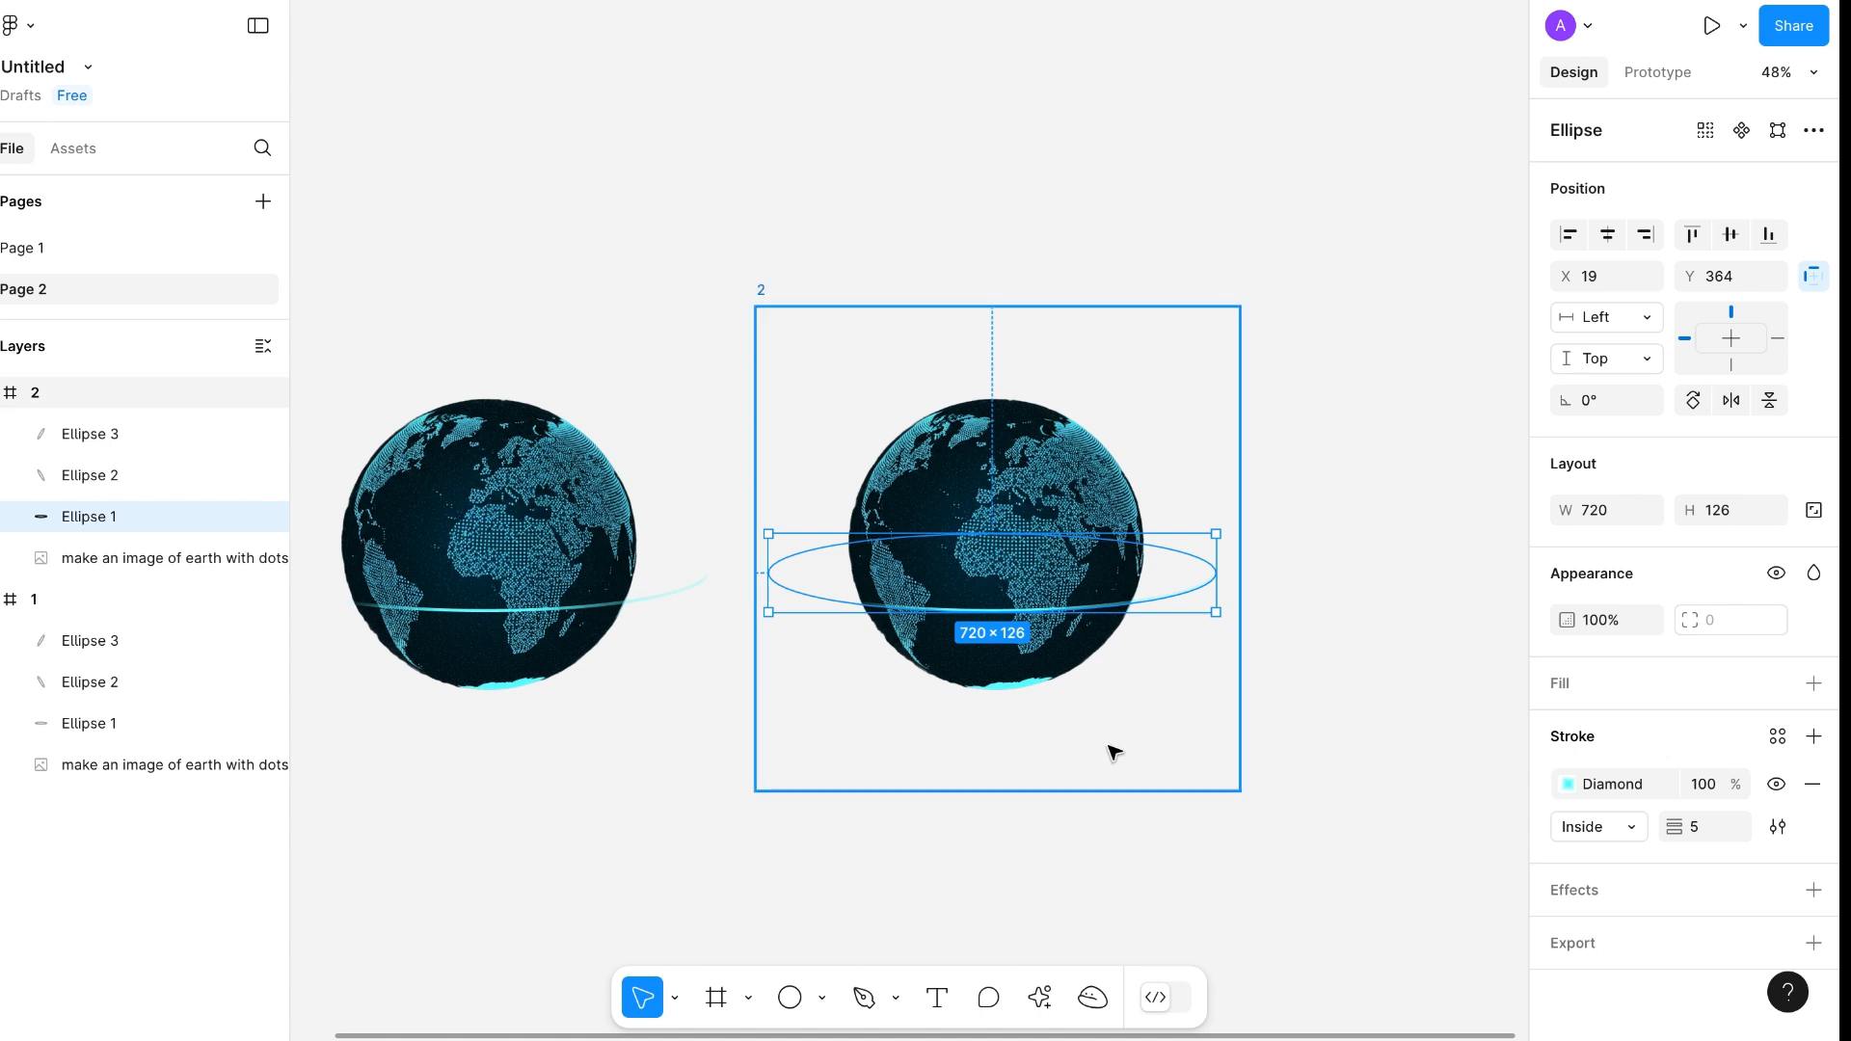
click(1569, 784)
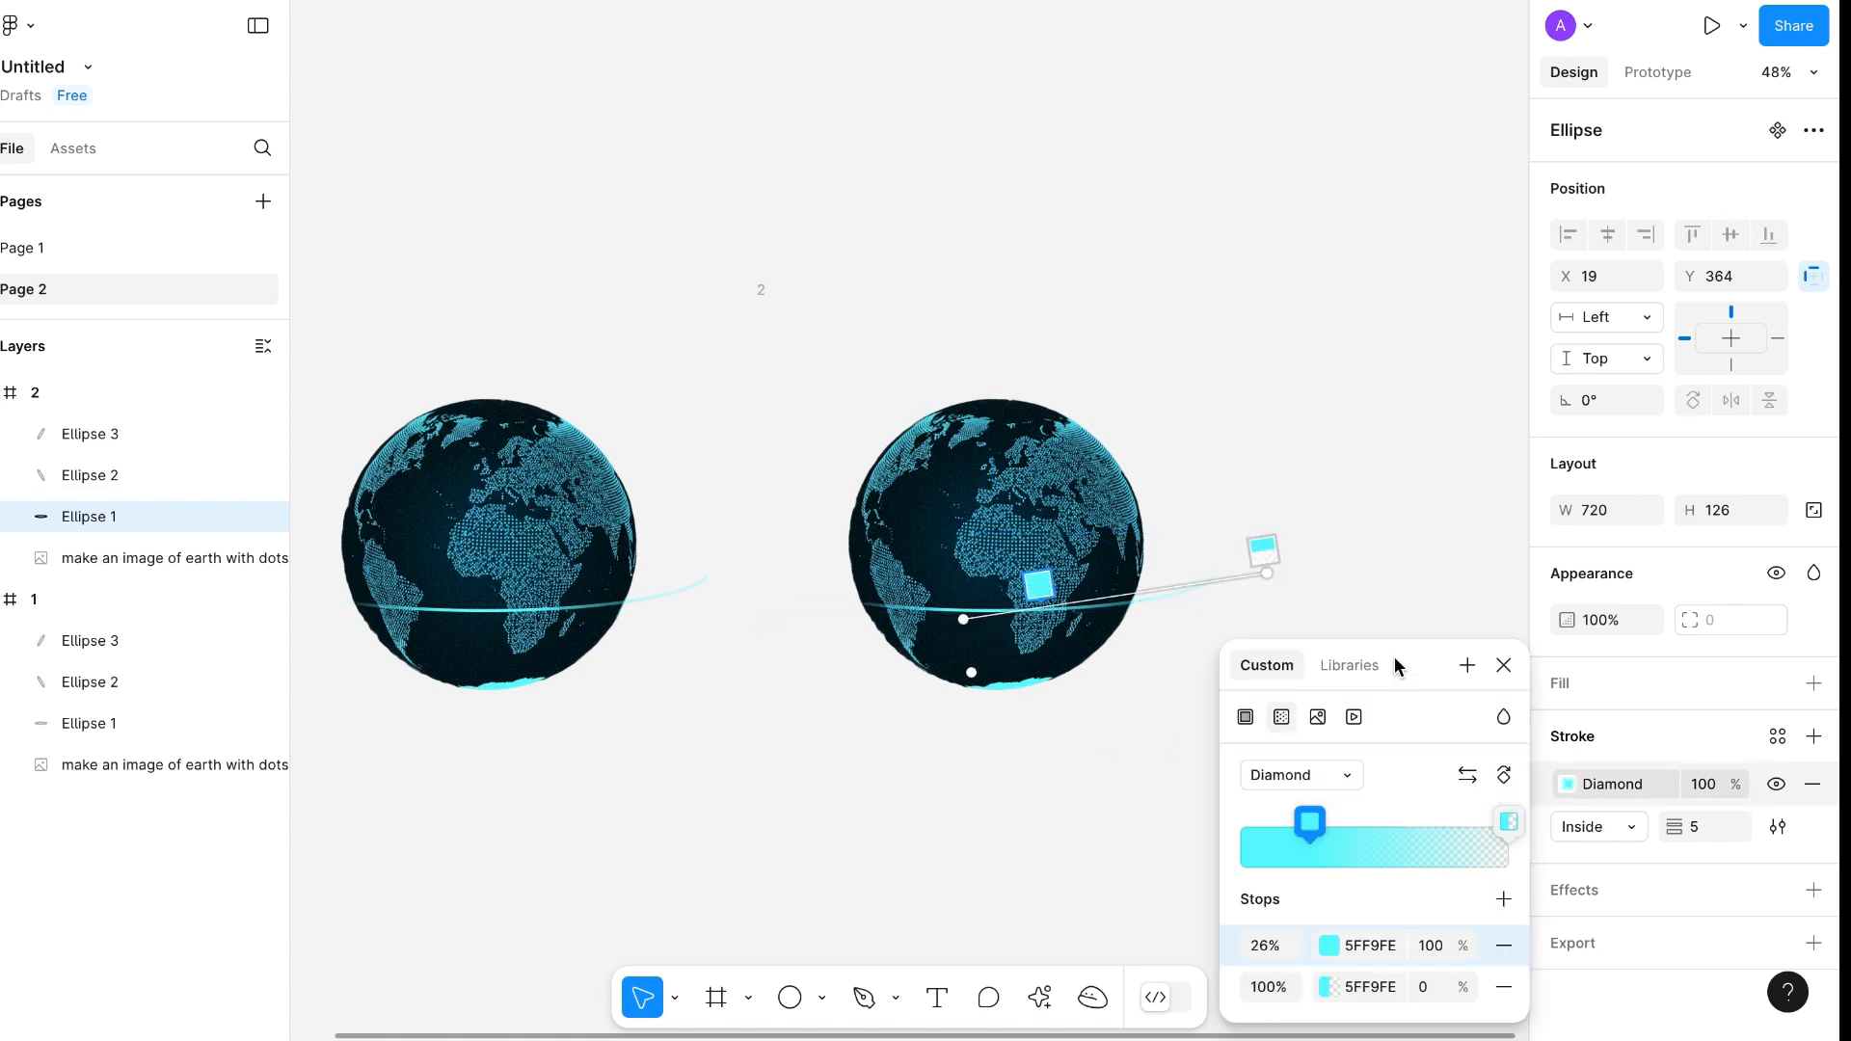
drag(963, 619, 690, 573)
drag(1260, 577, 1041, 573)
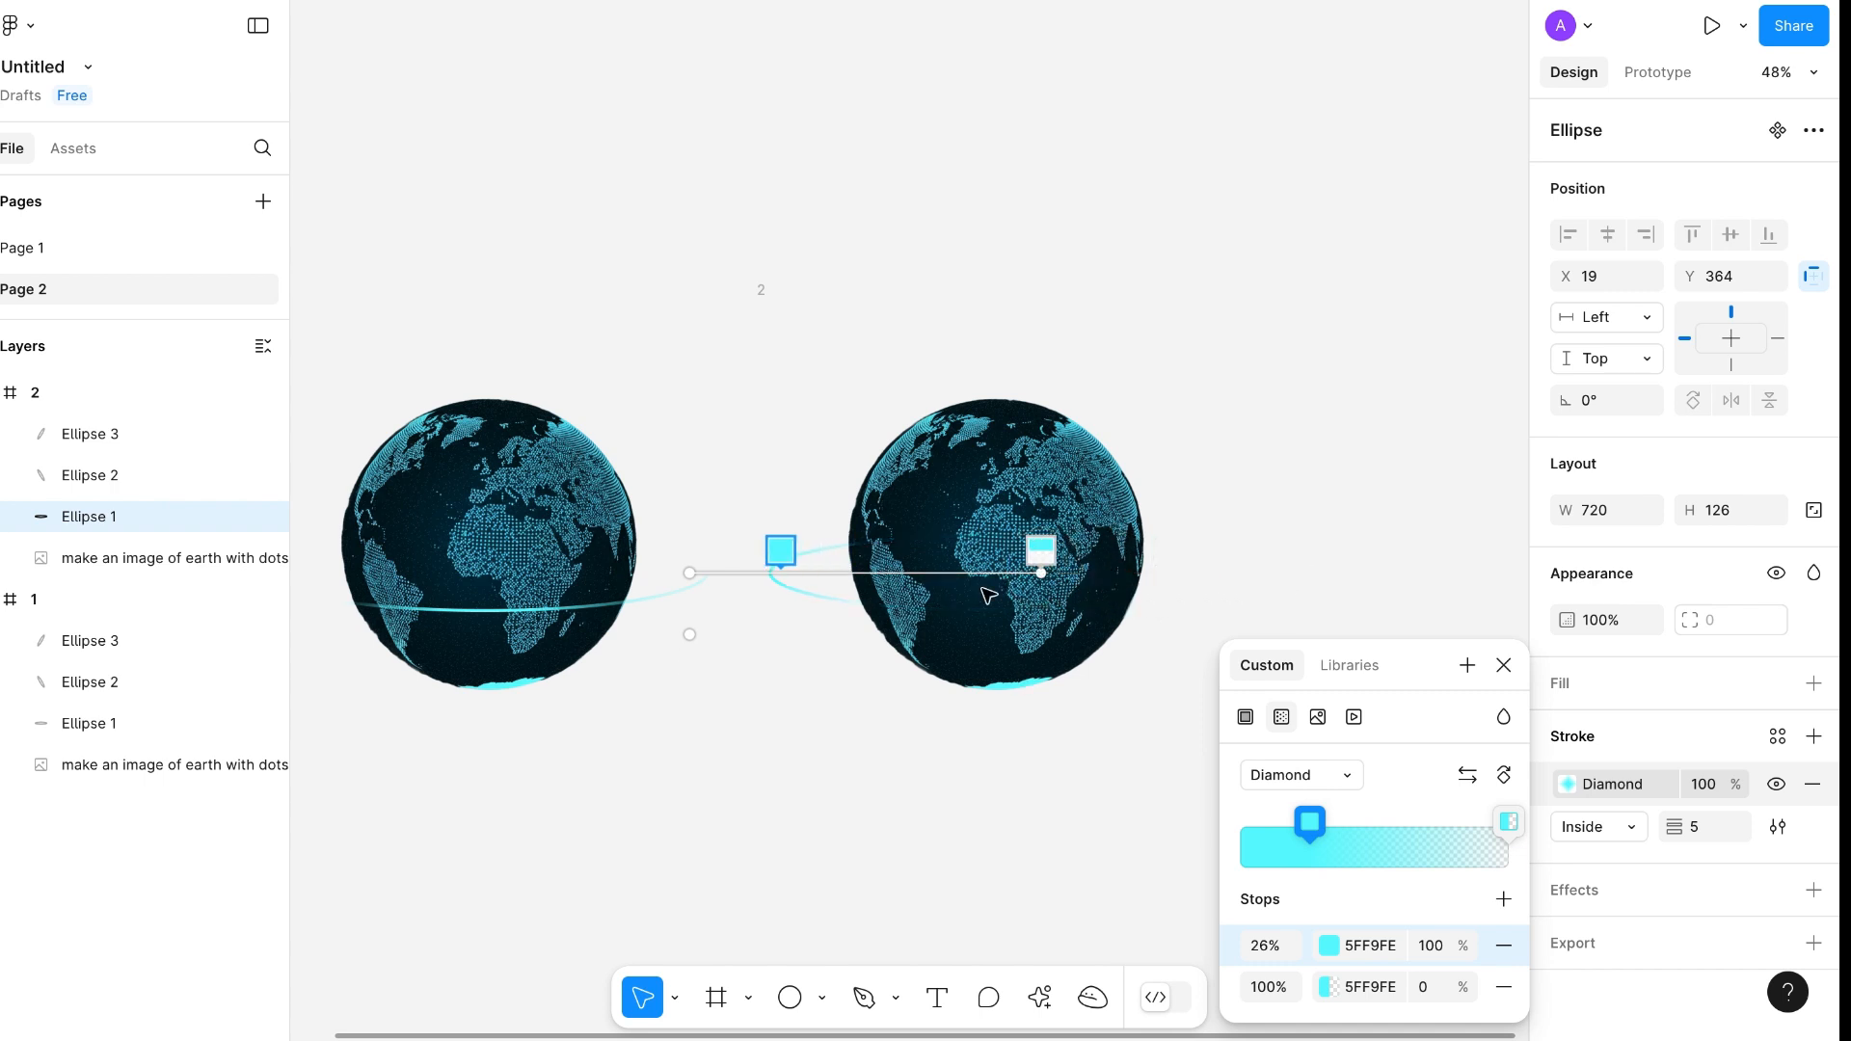
key(Escape)
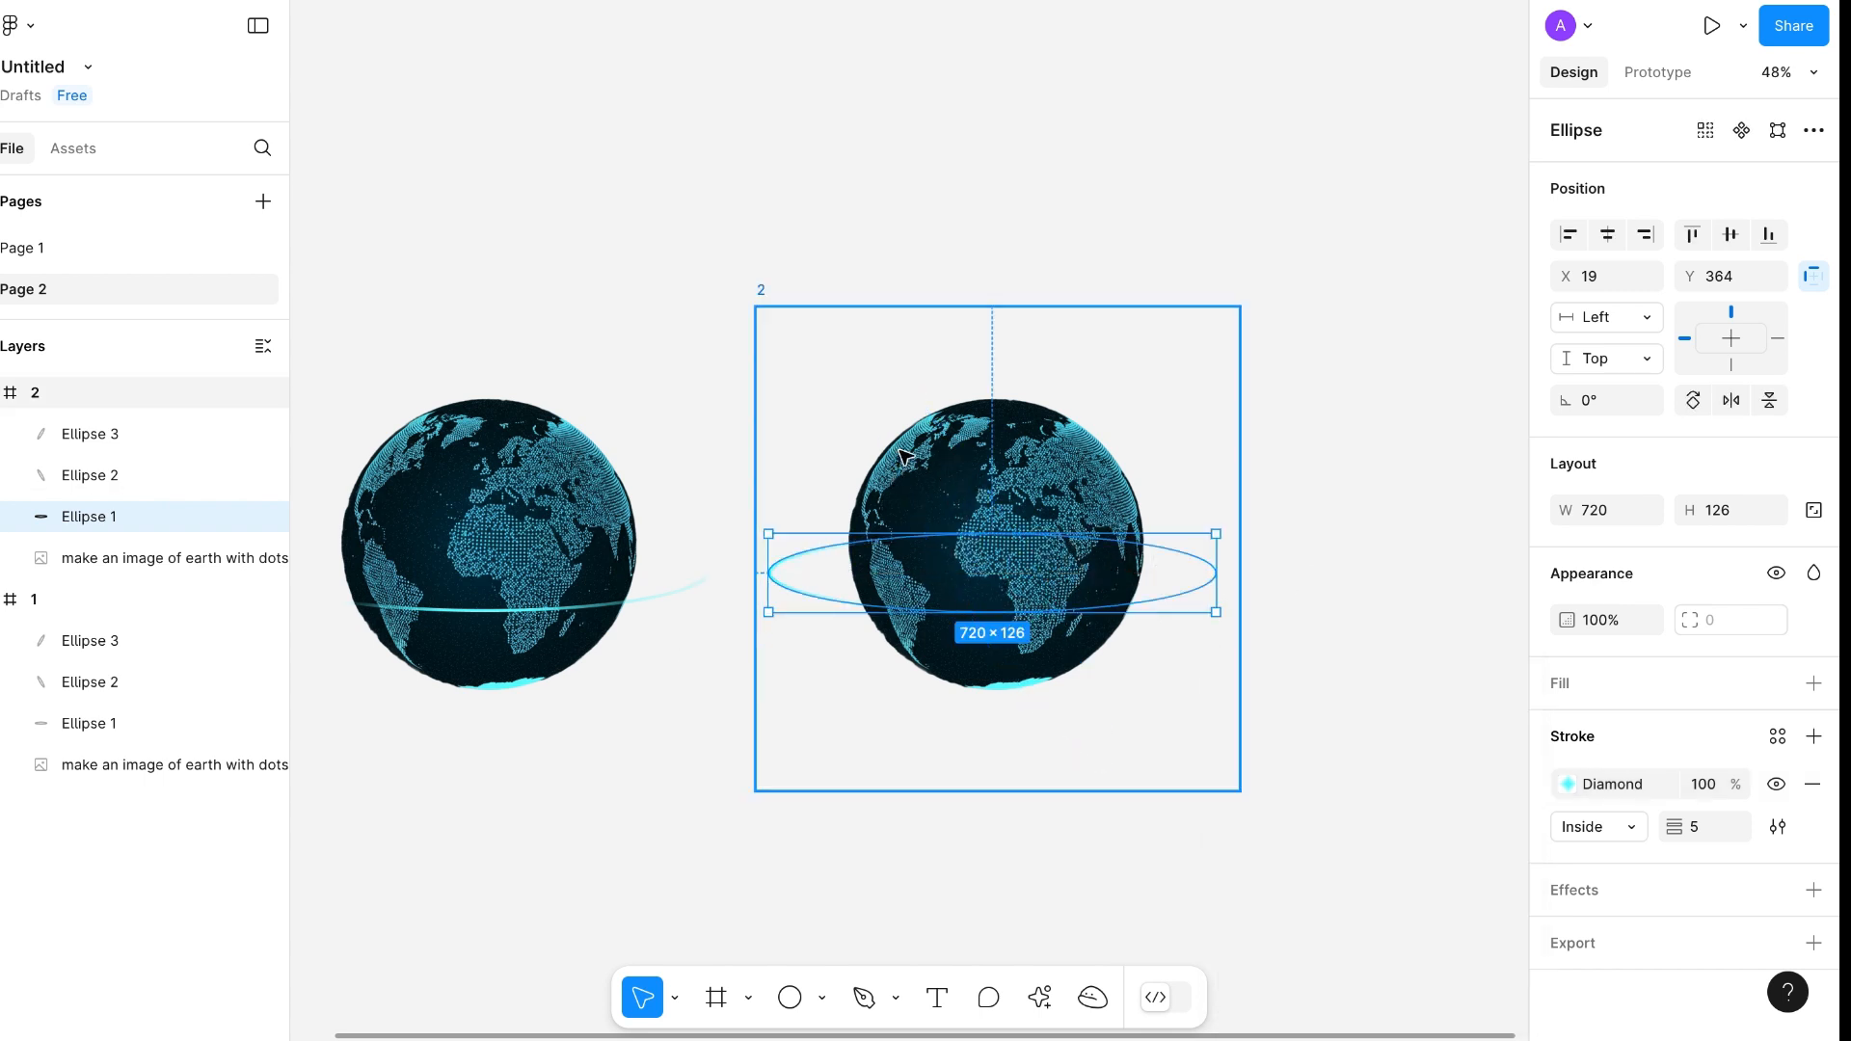
key(Escape)
Set the opaque stop of Ellipse 2's stroke gradient in frame 2 to 24%
click(905, 466)
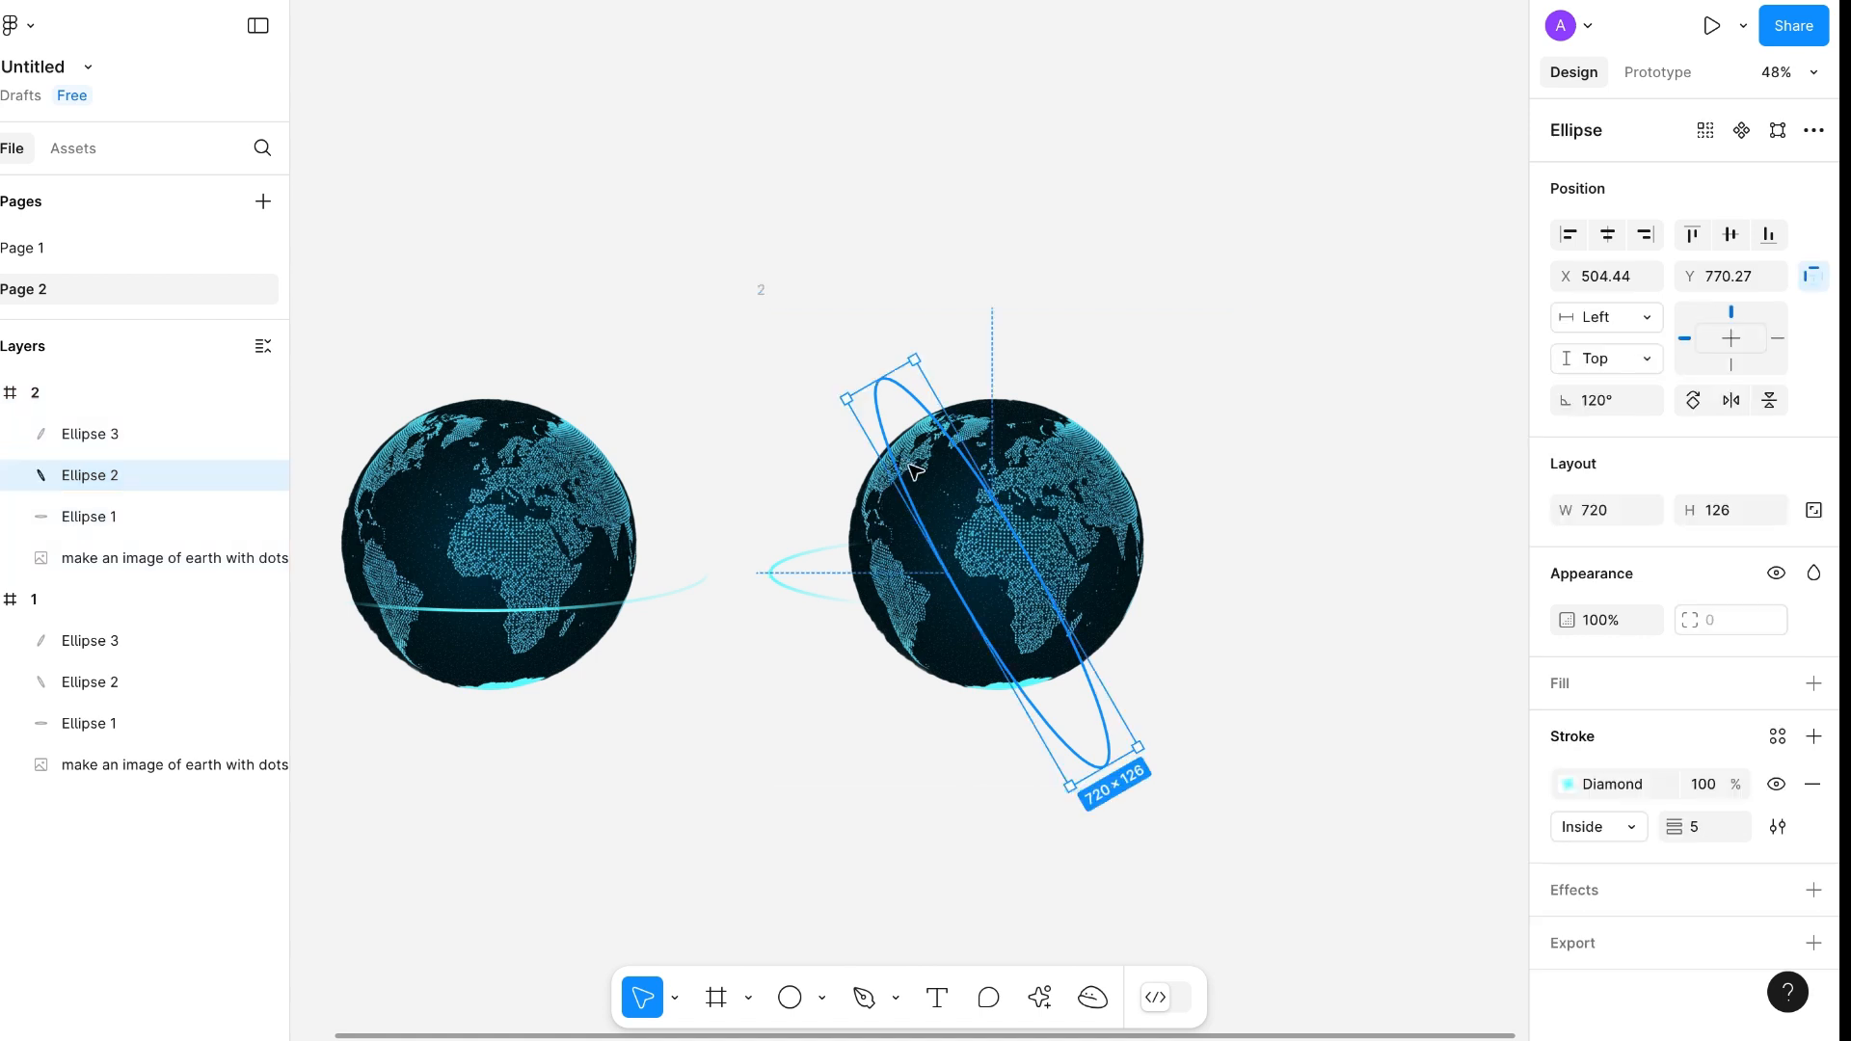
click(1567, 787)
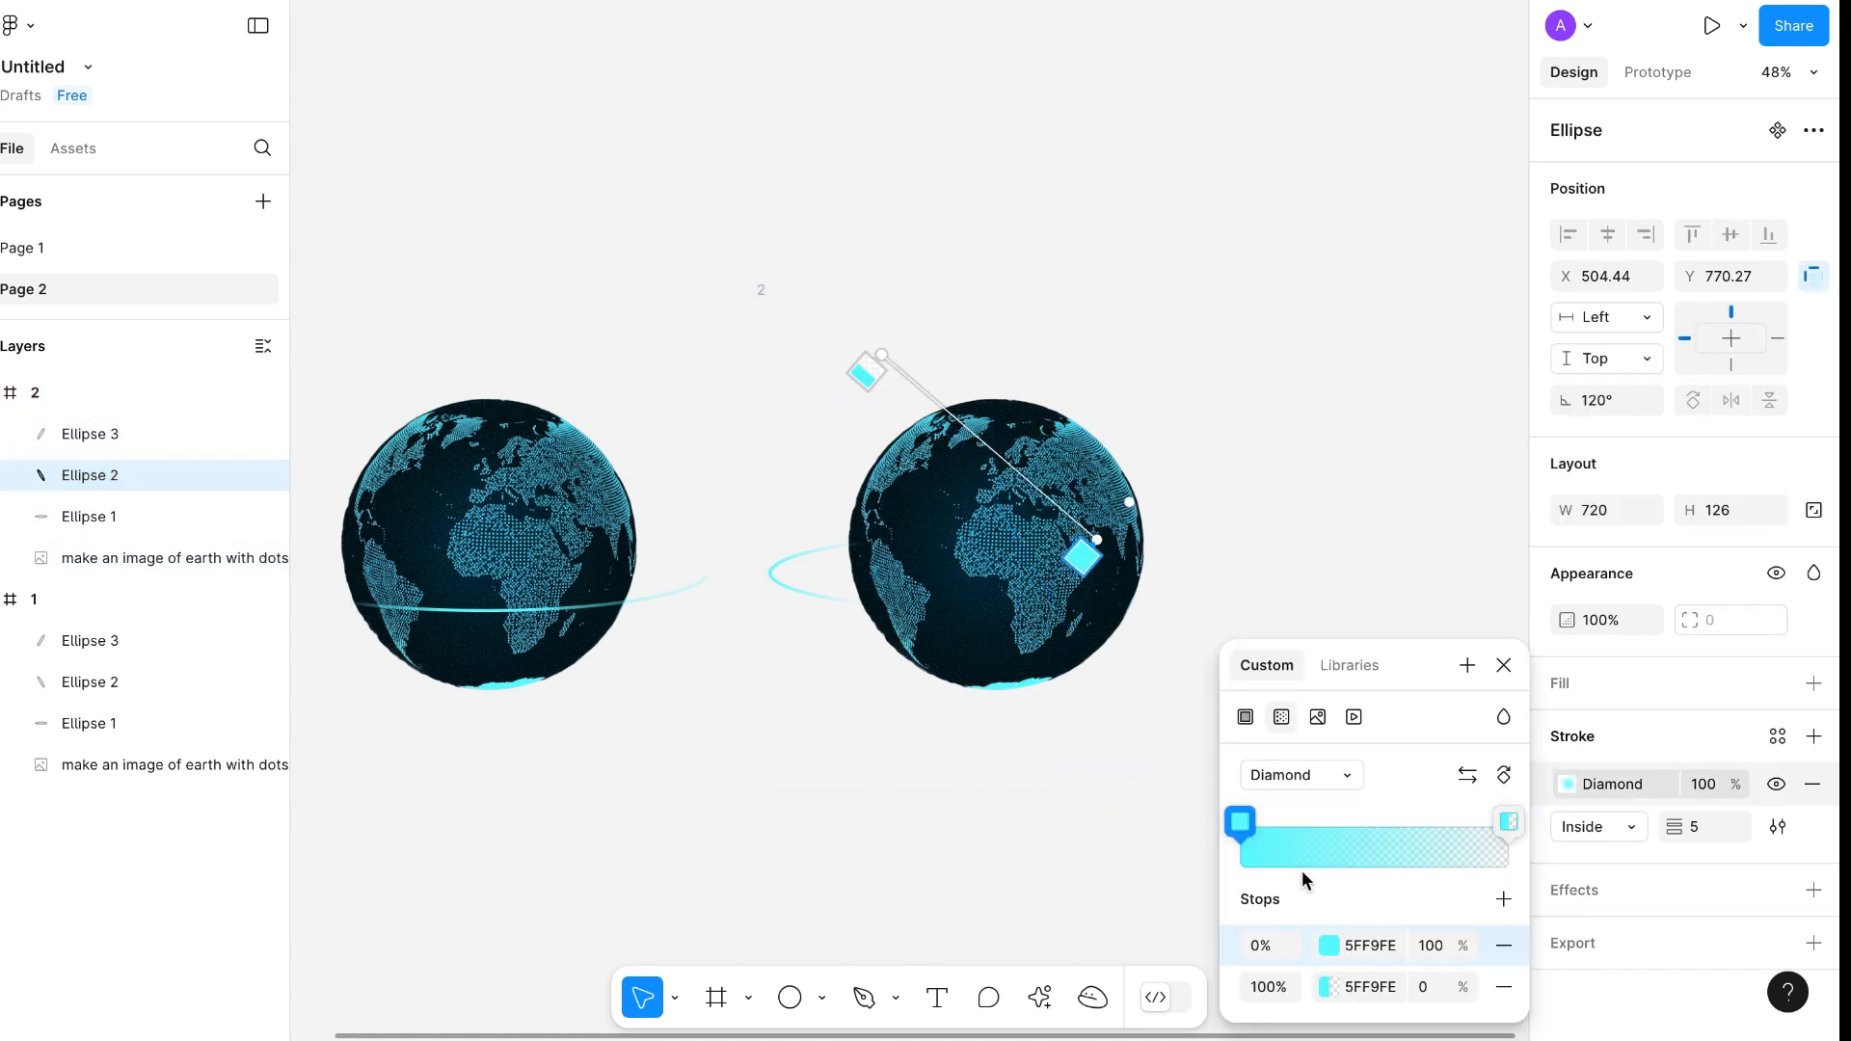
click(1259, 946)
text(24)
key(Return)
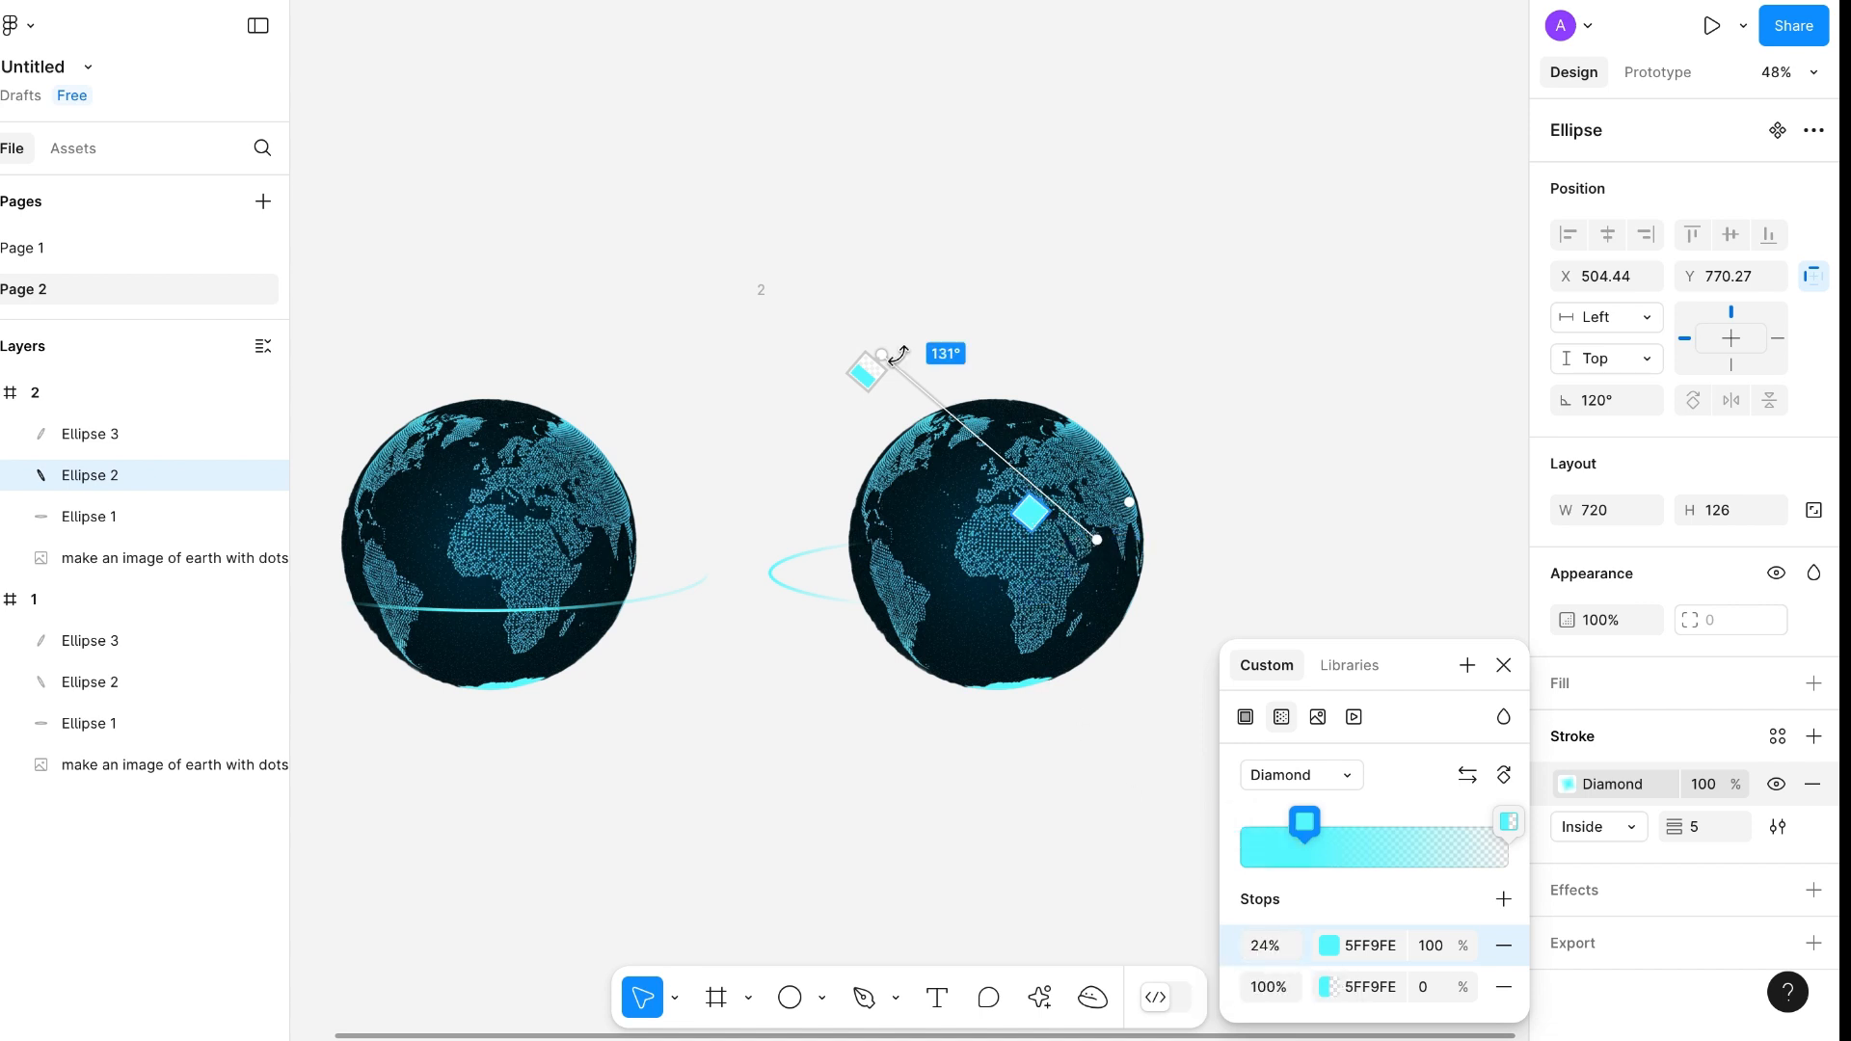
Reposition Ellipse 2's stroke gradient in frame 2 so only the ellipse's upper-left tip above the globe glows
mouse_move(883, 354)
mouse_down()
mouse_move(813, 417)
mouse_move(896, 338)
mouse_move(810, 402)
mouse_up()
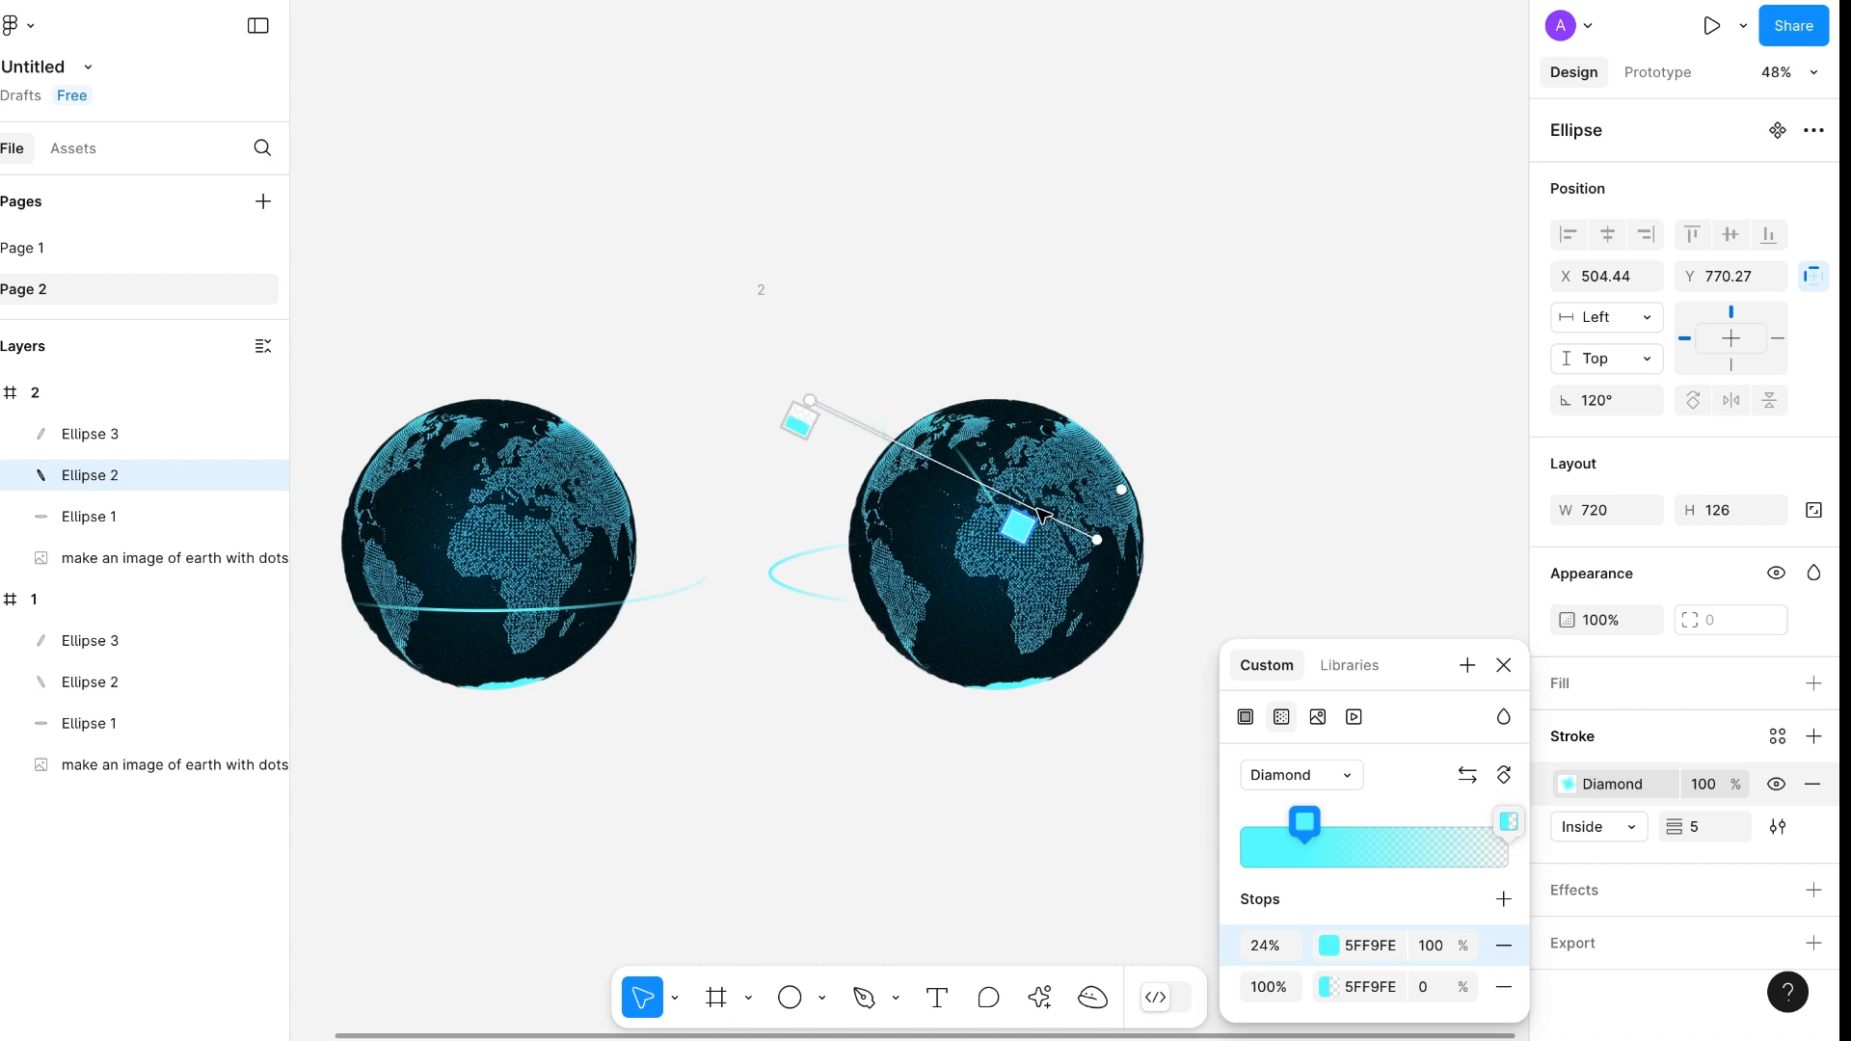
drag(1098, 540, 1024, 353)
drag(810, 400, 935, 613)
drag(1023, 353, 886, 367)
drag(935, 613, 943, 554)
key(Escape)
Set Ellipse 3's opaque gradient stop in frame 2 to 24% and move the gradient so only its upper-right tip glows
click(91, 434)
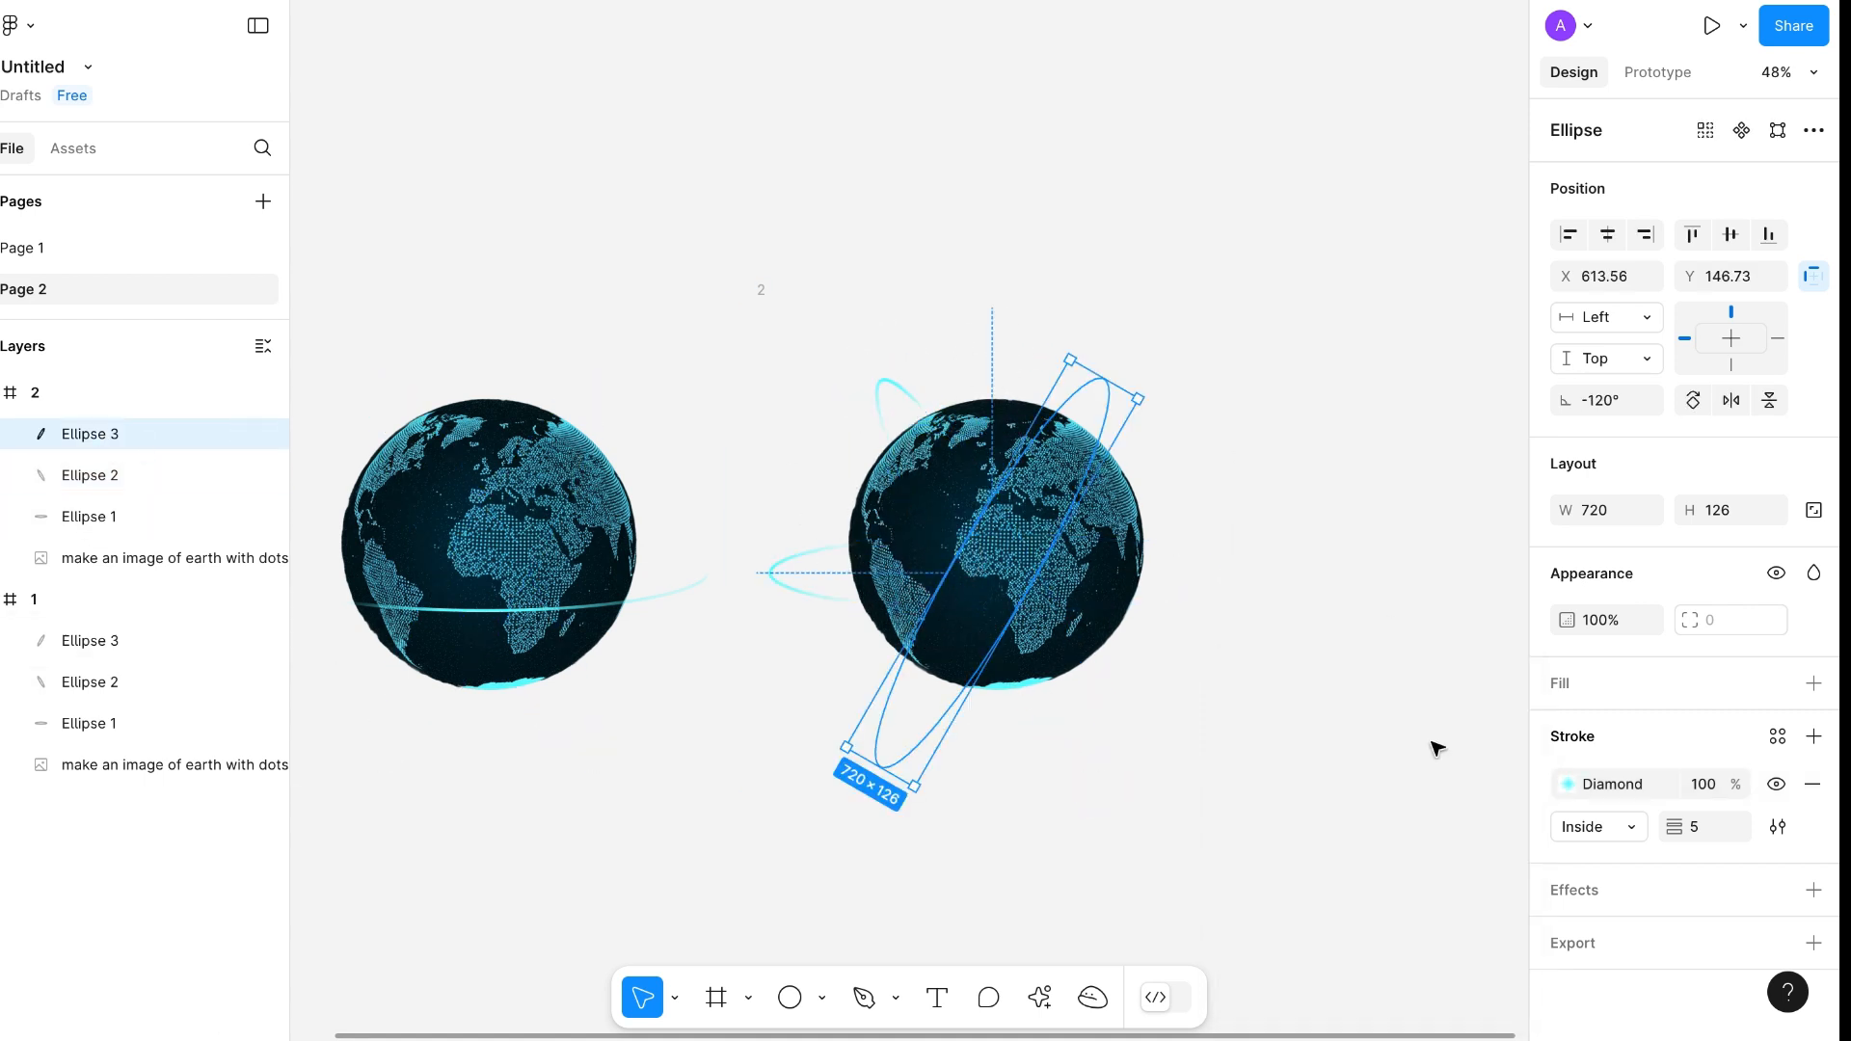
click(1568, 783)
click(1257, 946)
text(24)
key(Return)
drag(975, 492, 1080, 403)
drag(982, 553, 1020, 601)
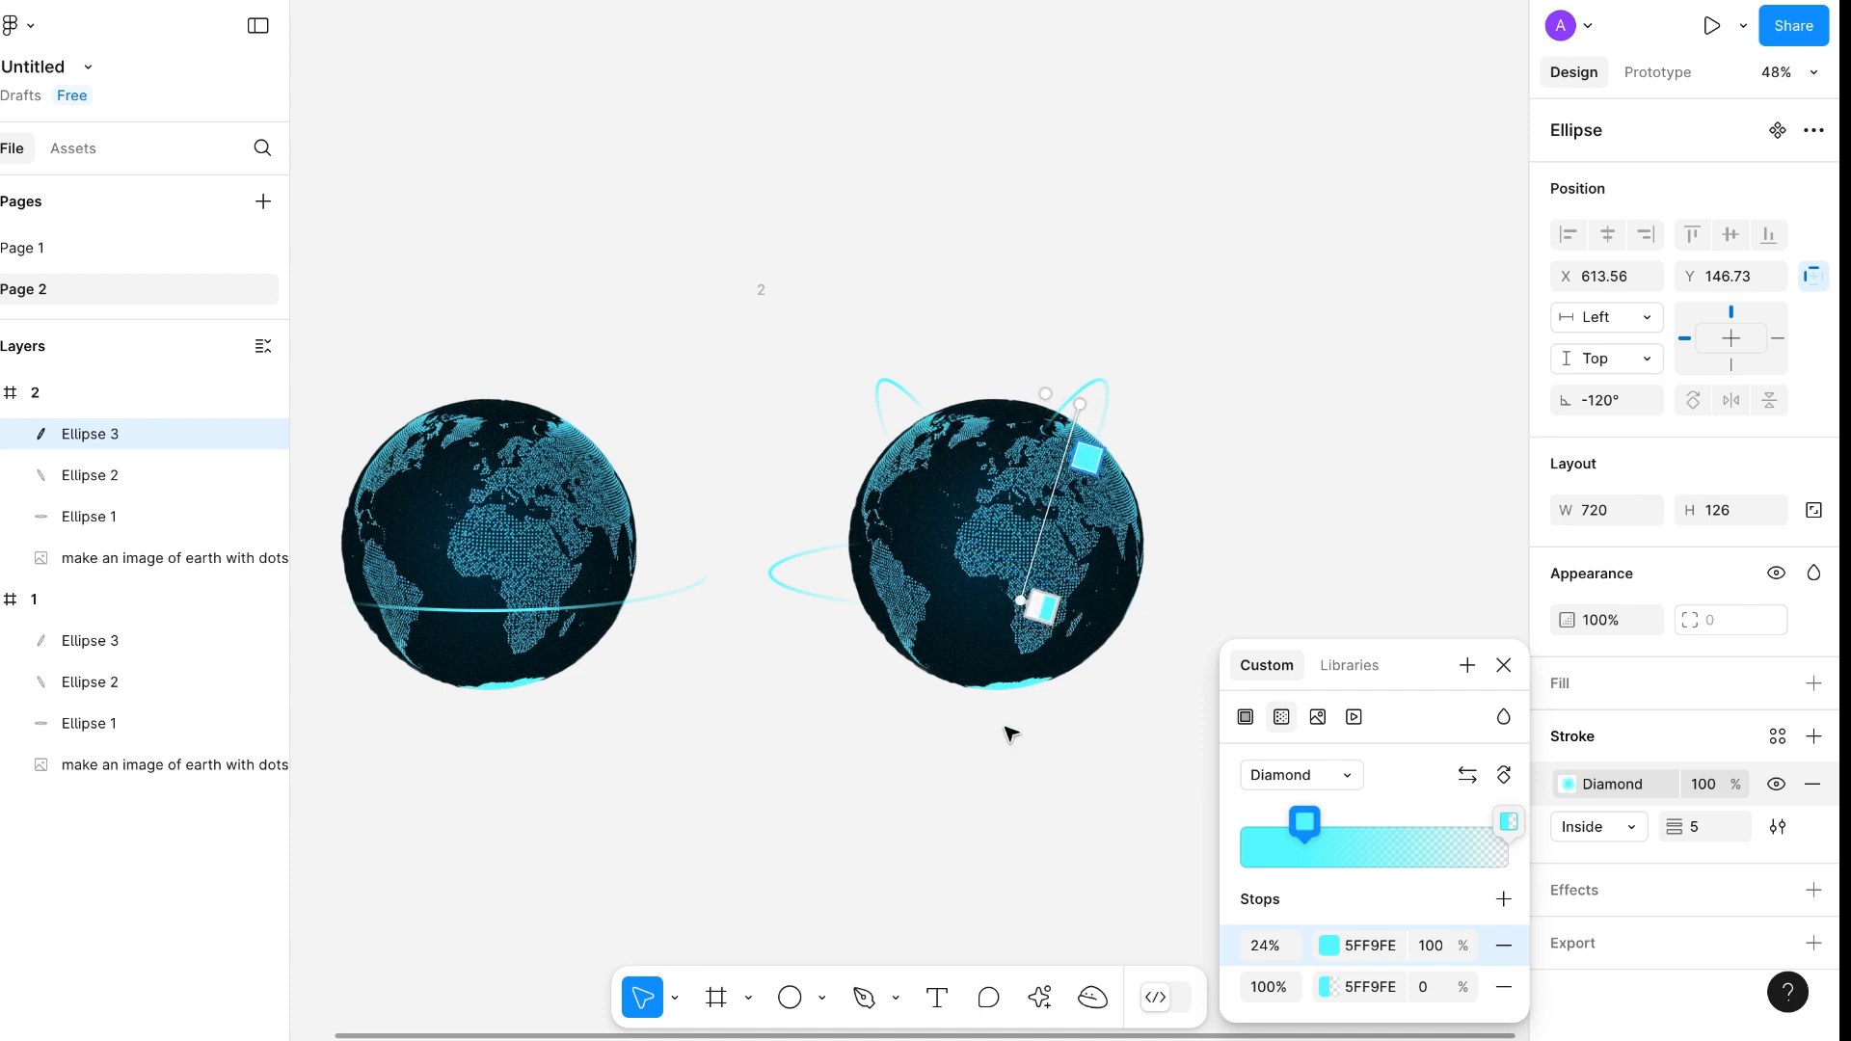
key(Escape)
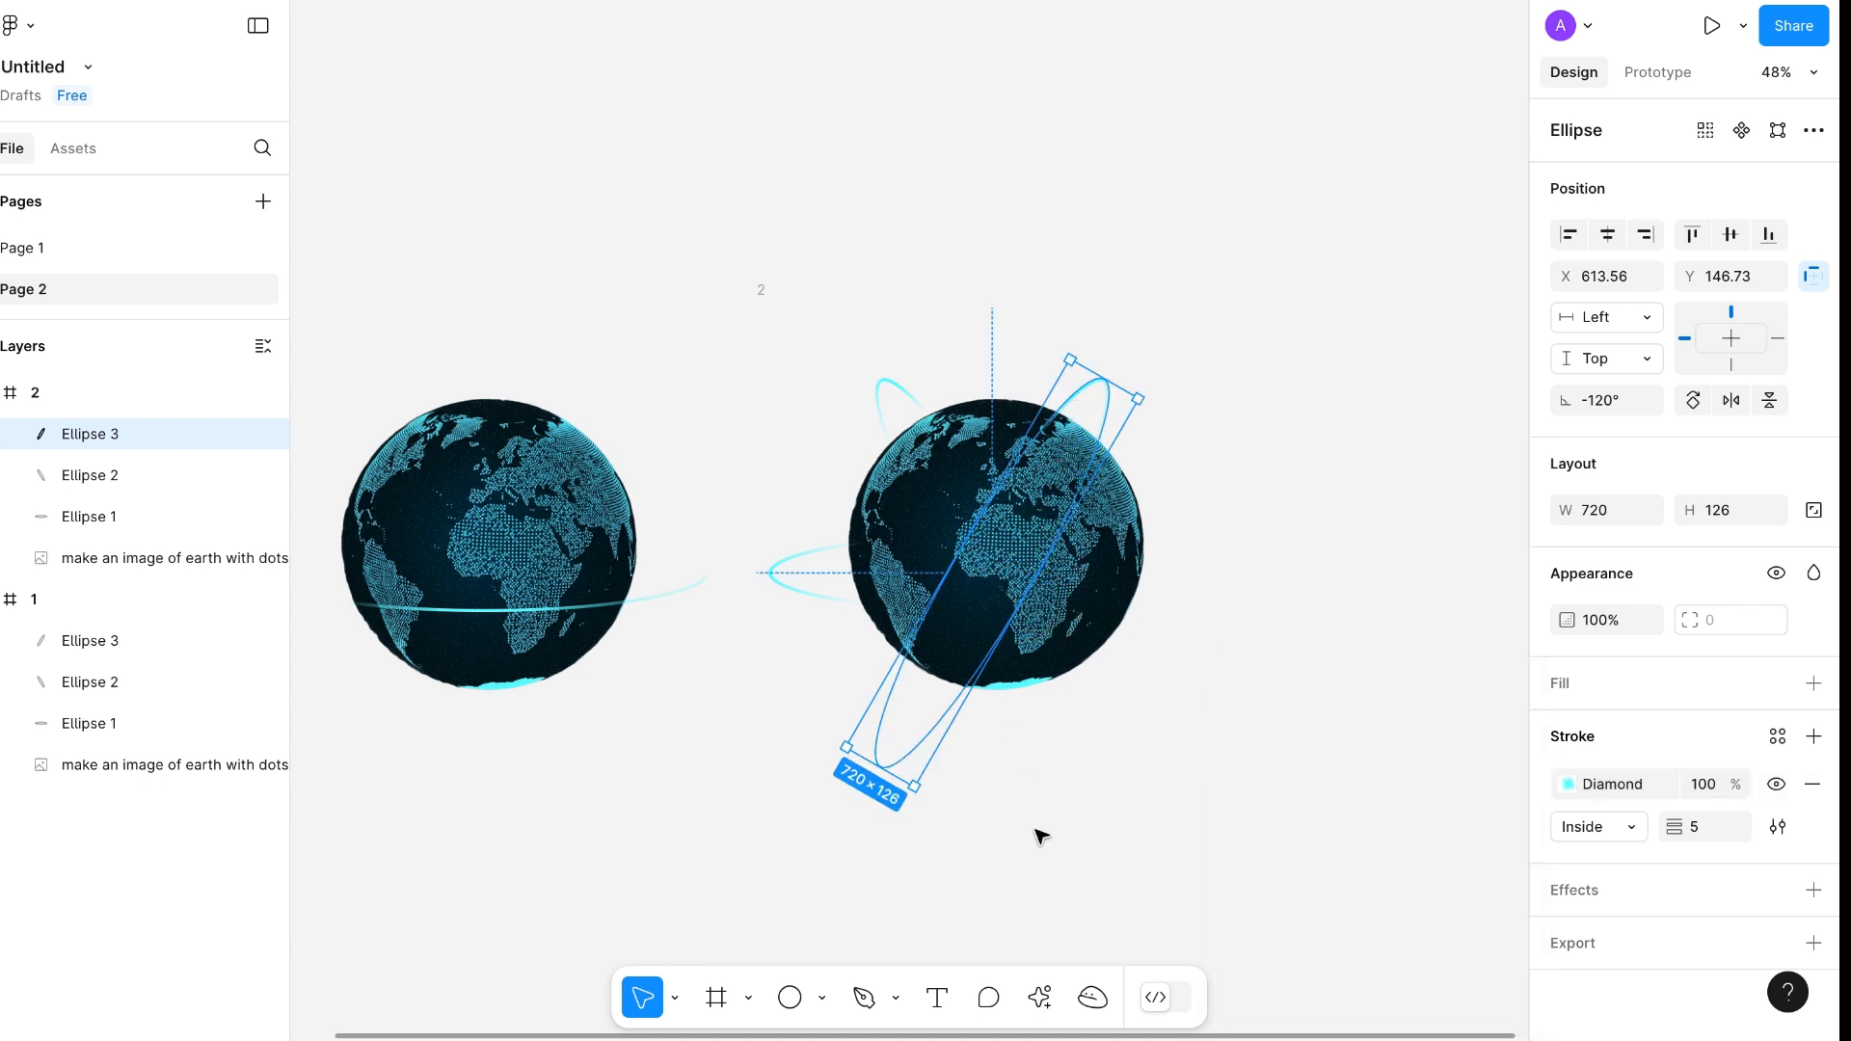
Duplicate frame 2 to create a third earth frame beside it
click(762, 289)
key(ctrl+d)
scroll(1066, 591, right, 5)
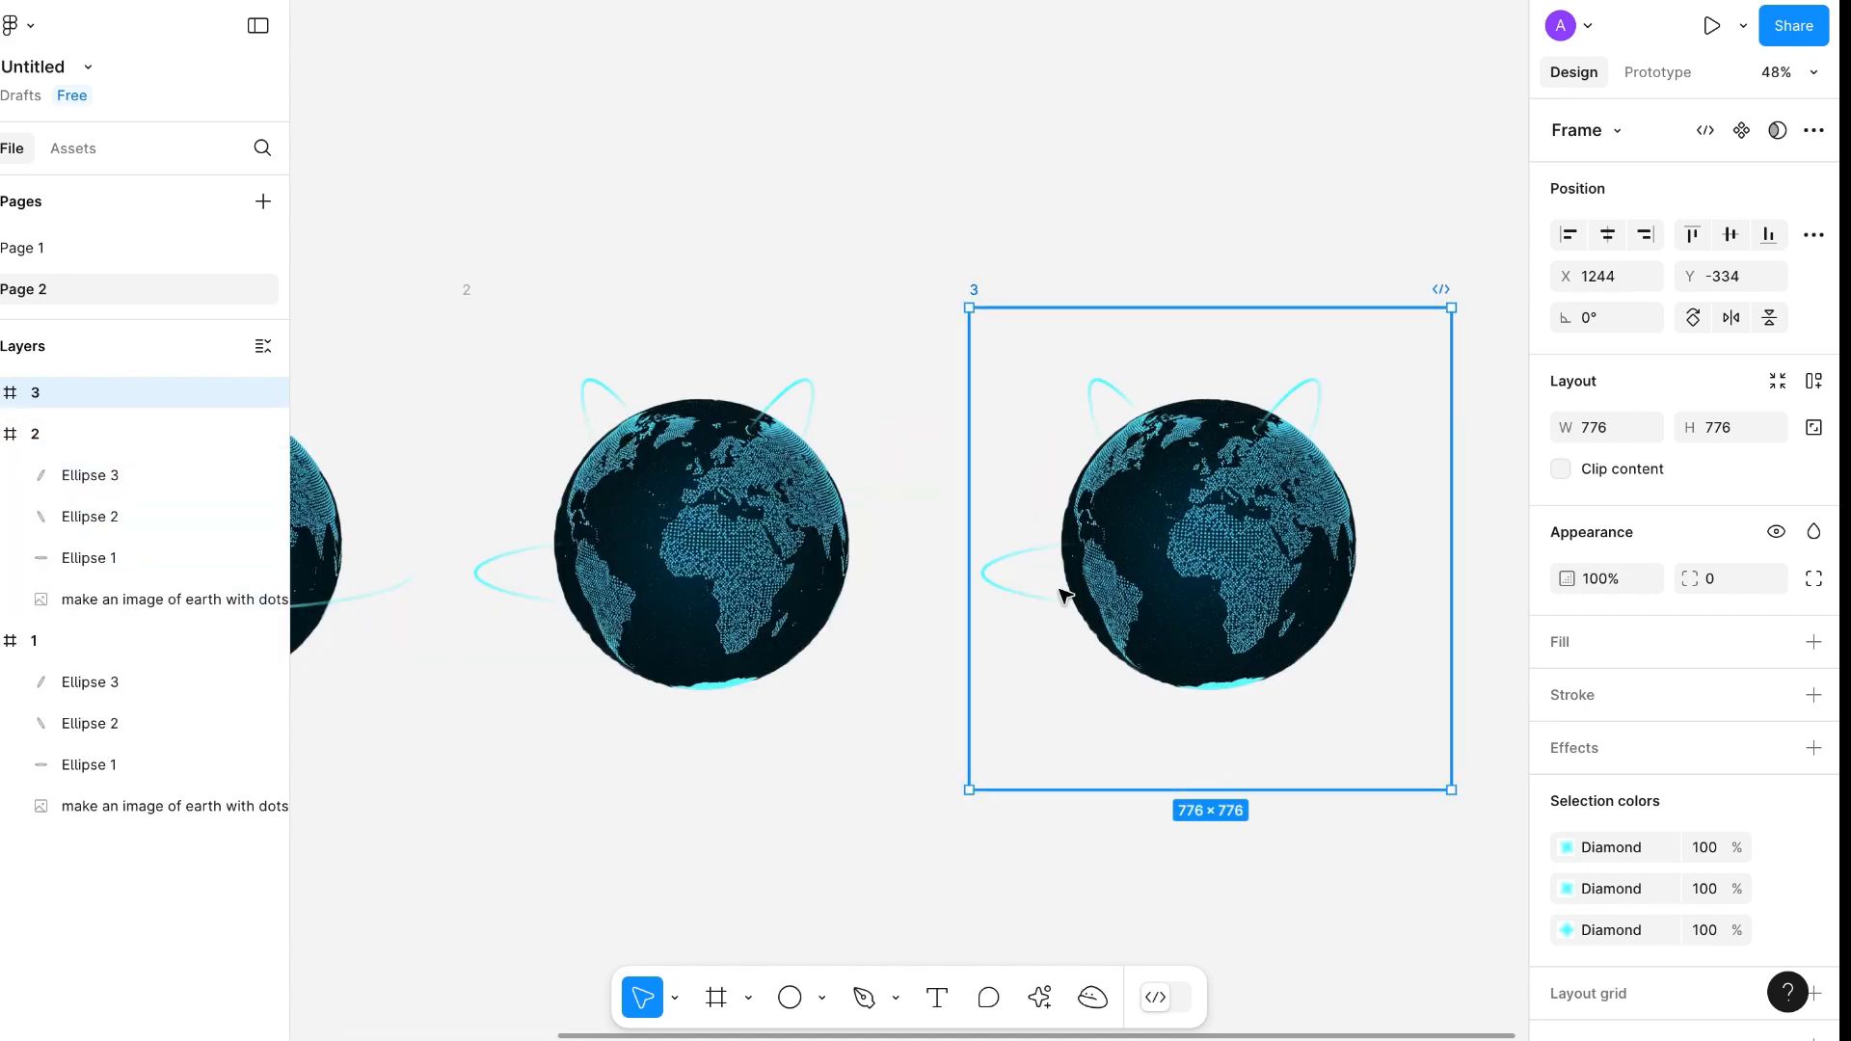
scroll(1066, 593, down, 1)
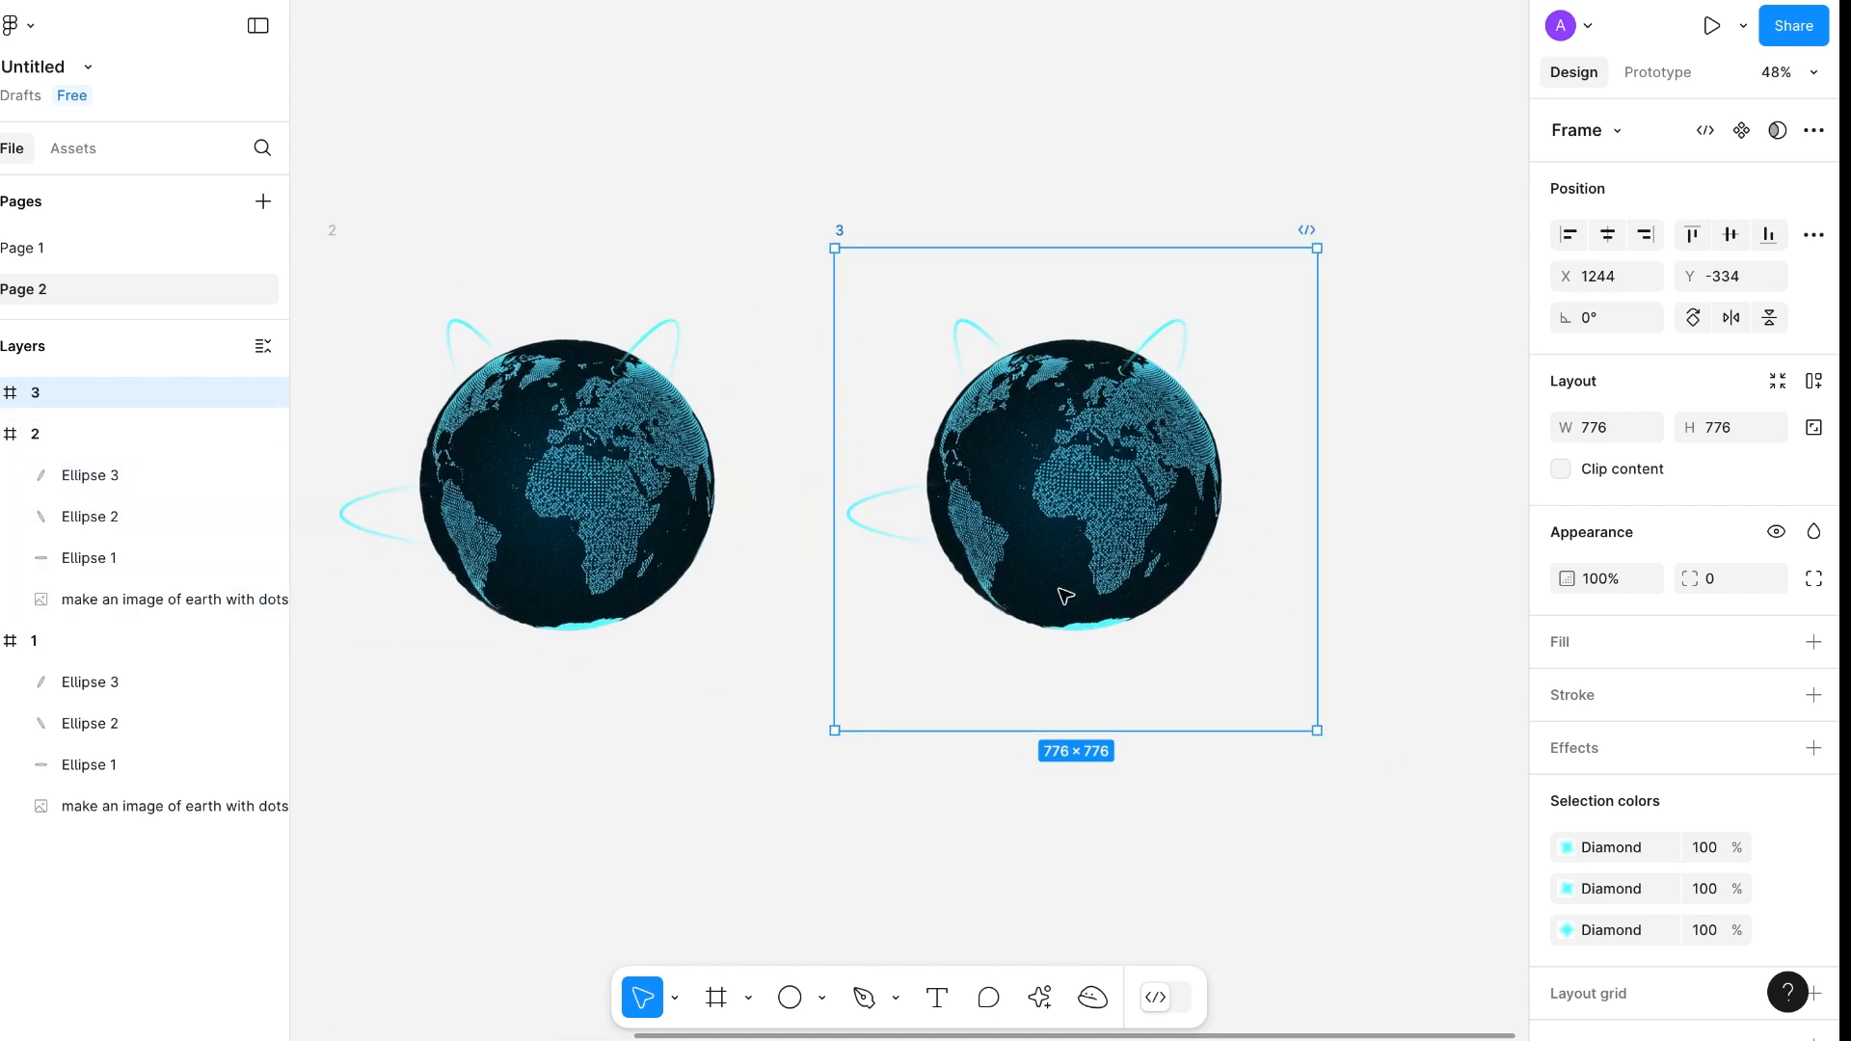
scroll(1064, 593, left, 4)
scroll(1064, 592, up, 1)
scroll(1063, 593, right, 5)
scroll(1066, 593, down, 2)
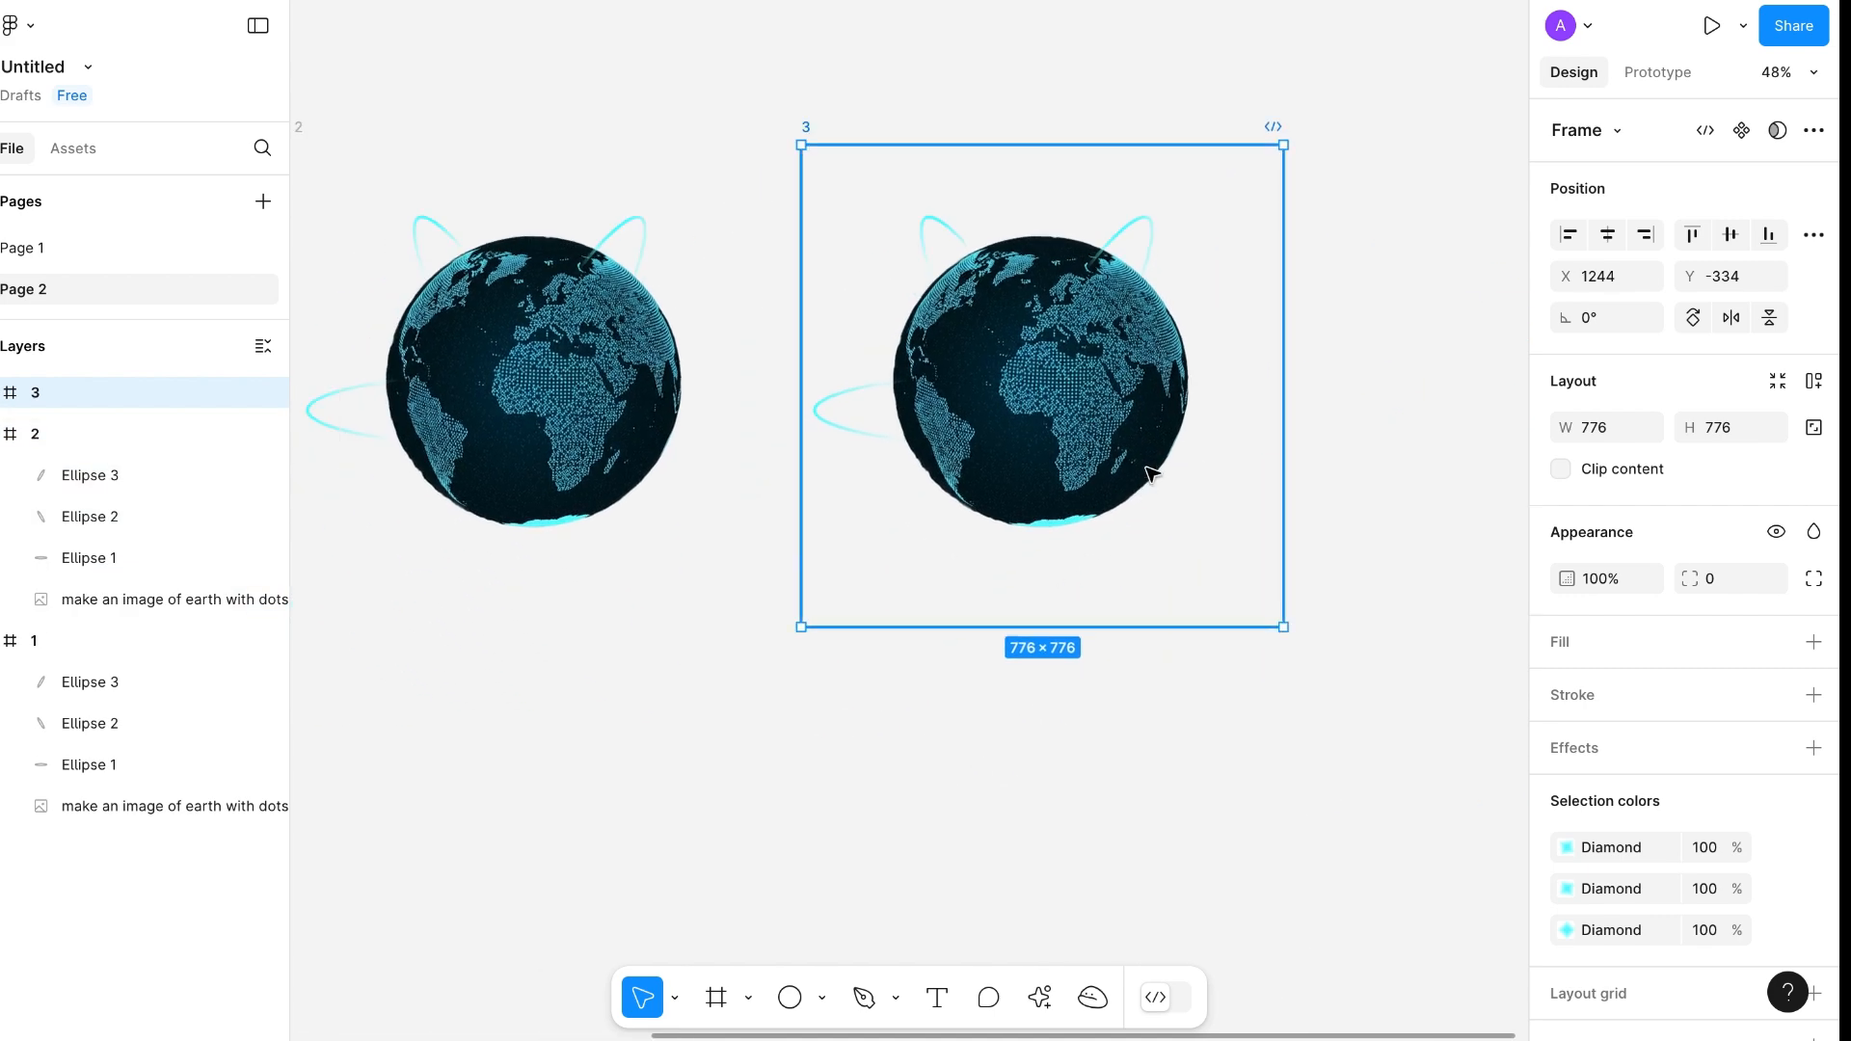
Set the opaque stop of Ellipse 3's stroke gradient in frame 3 to 41%
click(1147, 235)
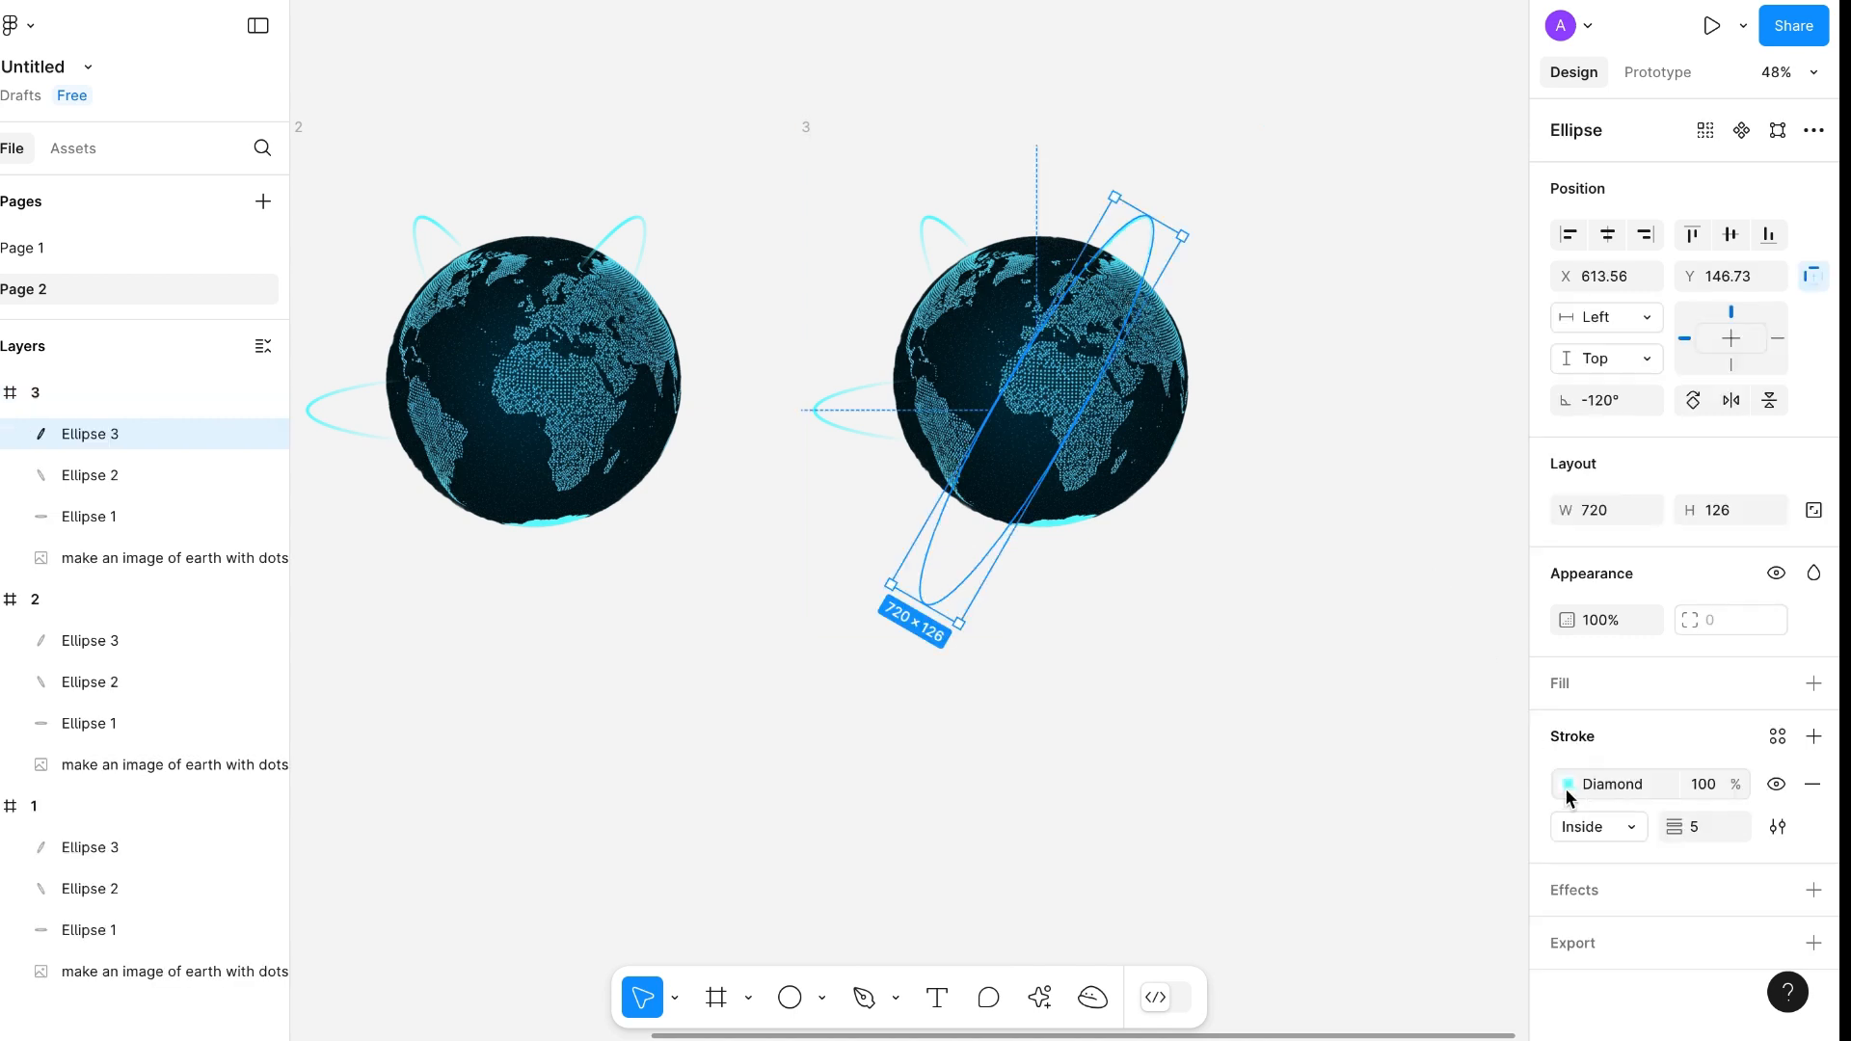
click(1568, 784)
click(1263, 946)
text(41)
key(Return)
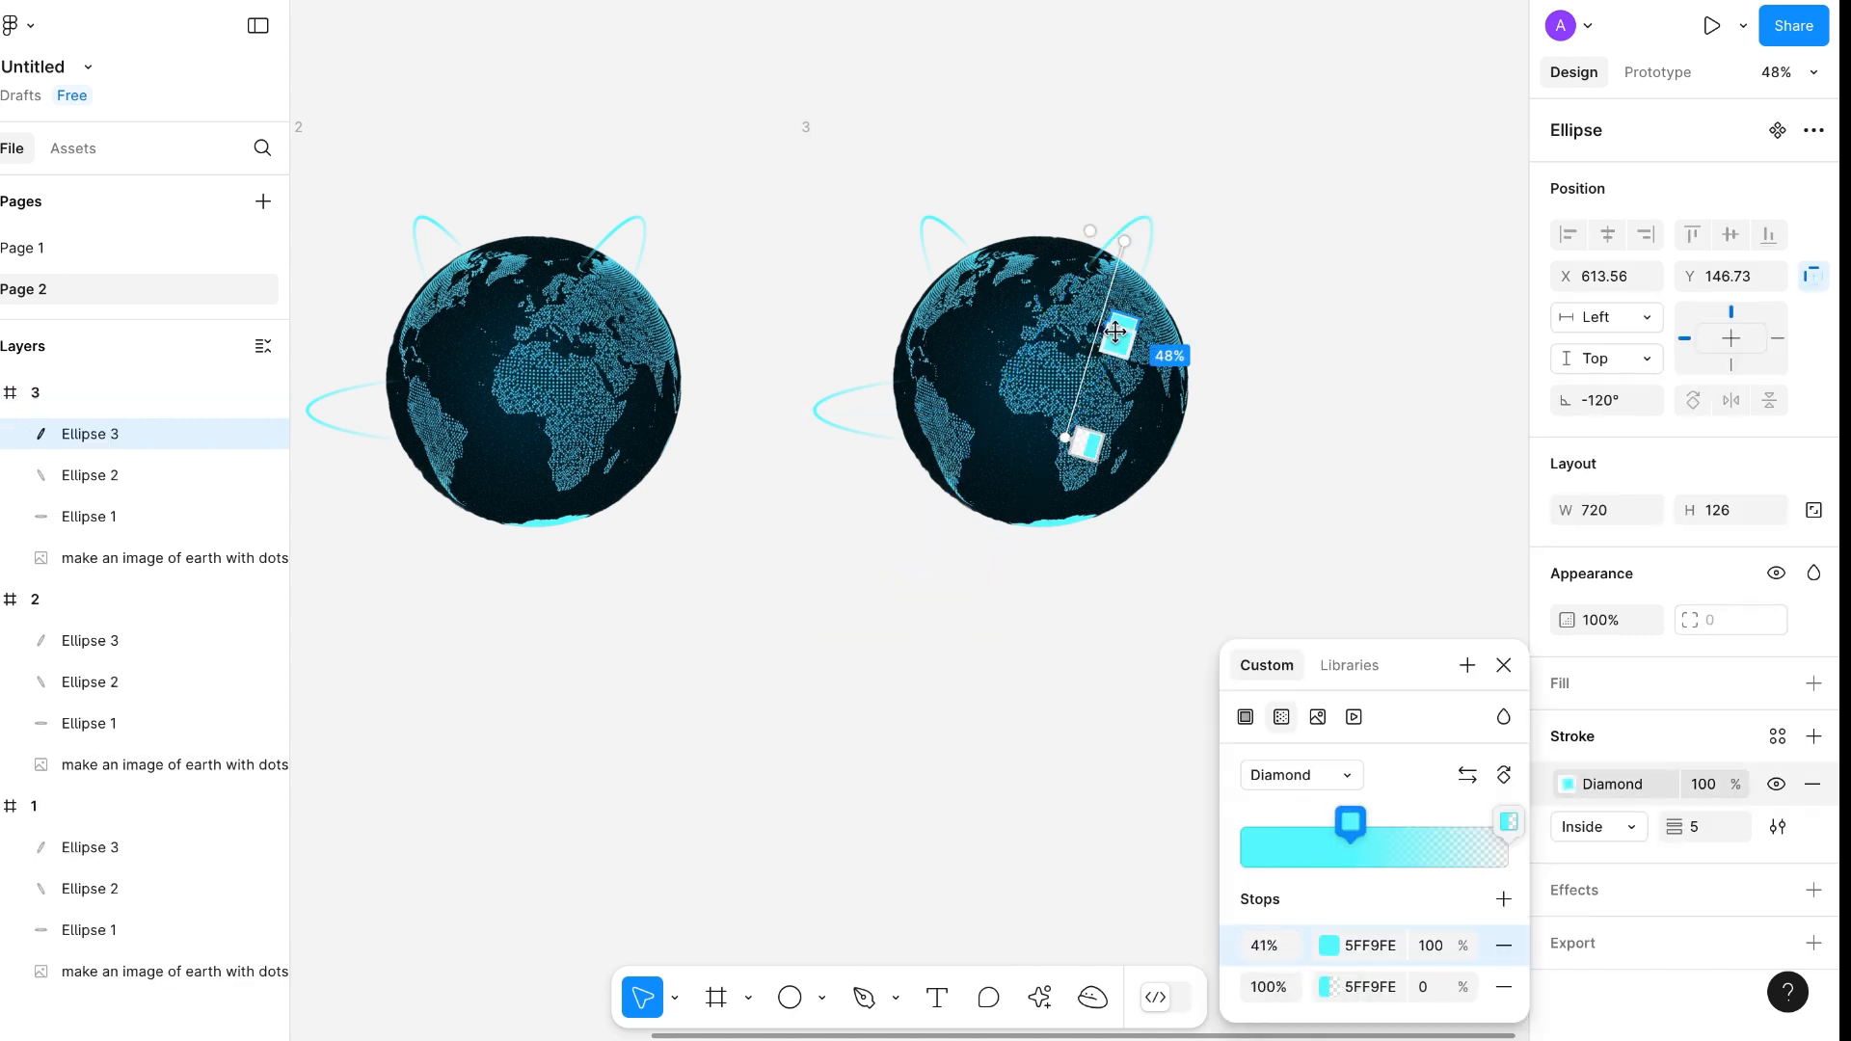
Stretch Ellipse 3's stroke gradient in frame 3 diagonally from below the globe to its upper right so the ellipse's lower loop glows
mouse_move(1068, 442)
mouse_down()
mouse_move(954, 429)
mouse_move(900, 466)
mouse_move(1157, 578)
mouse_up()
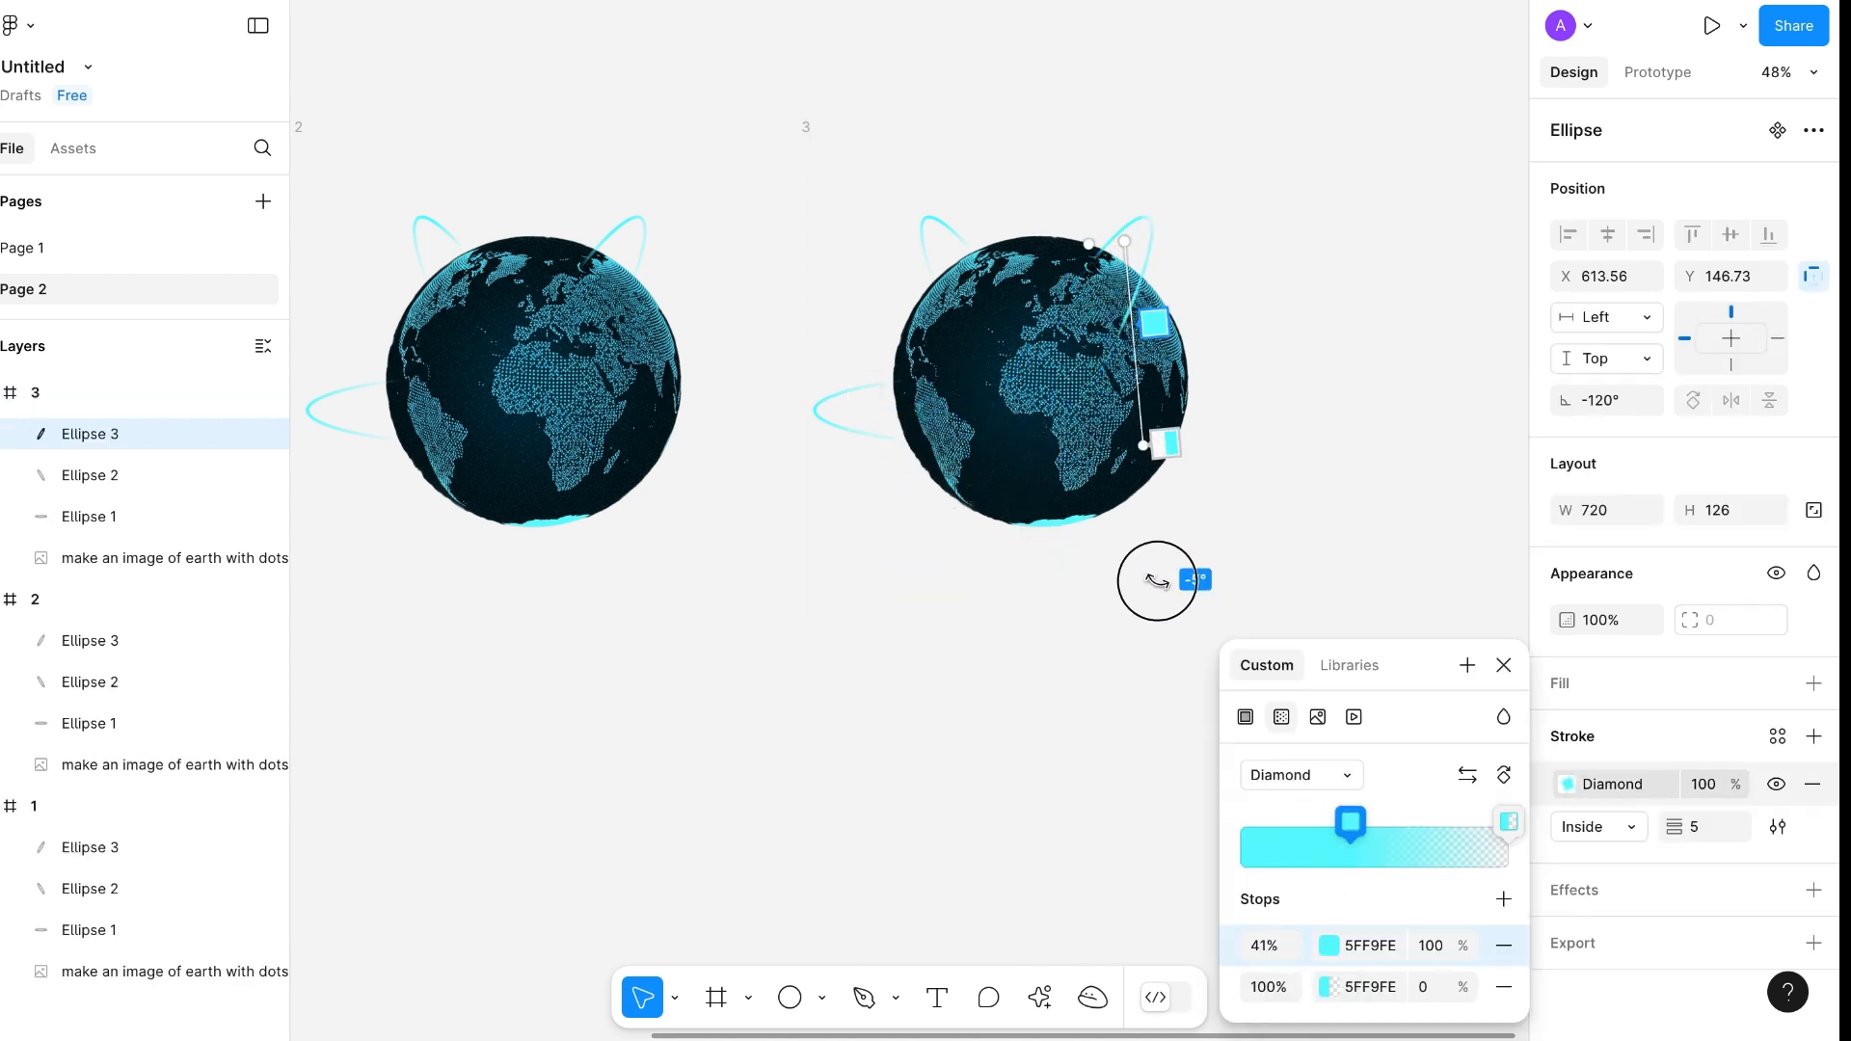
drag(1130, 242, 1108, 113)
drag(1109, 458, 1211, 467)
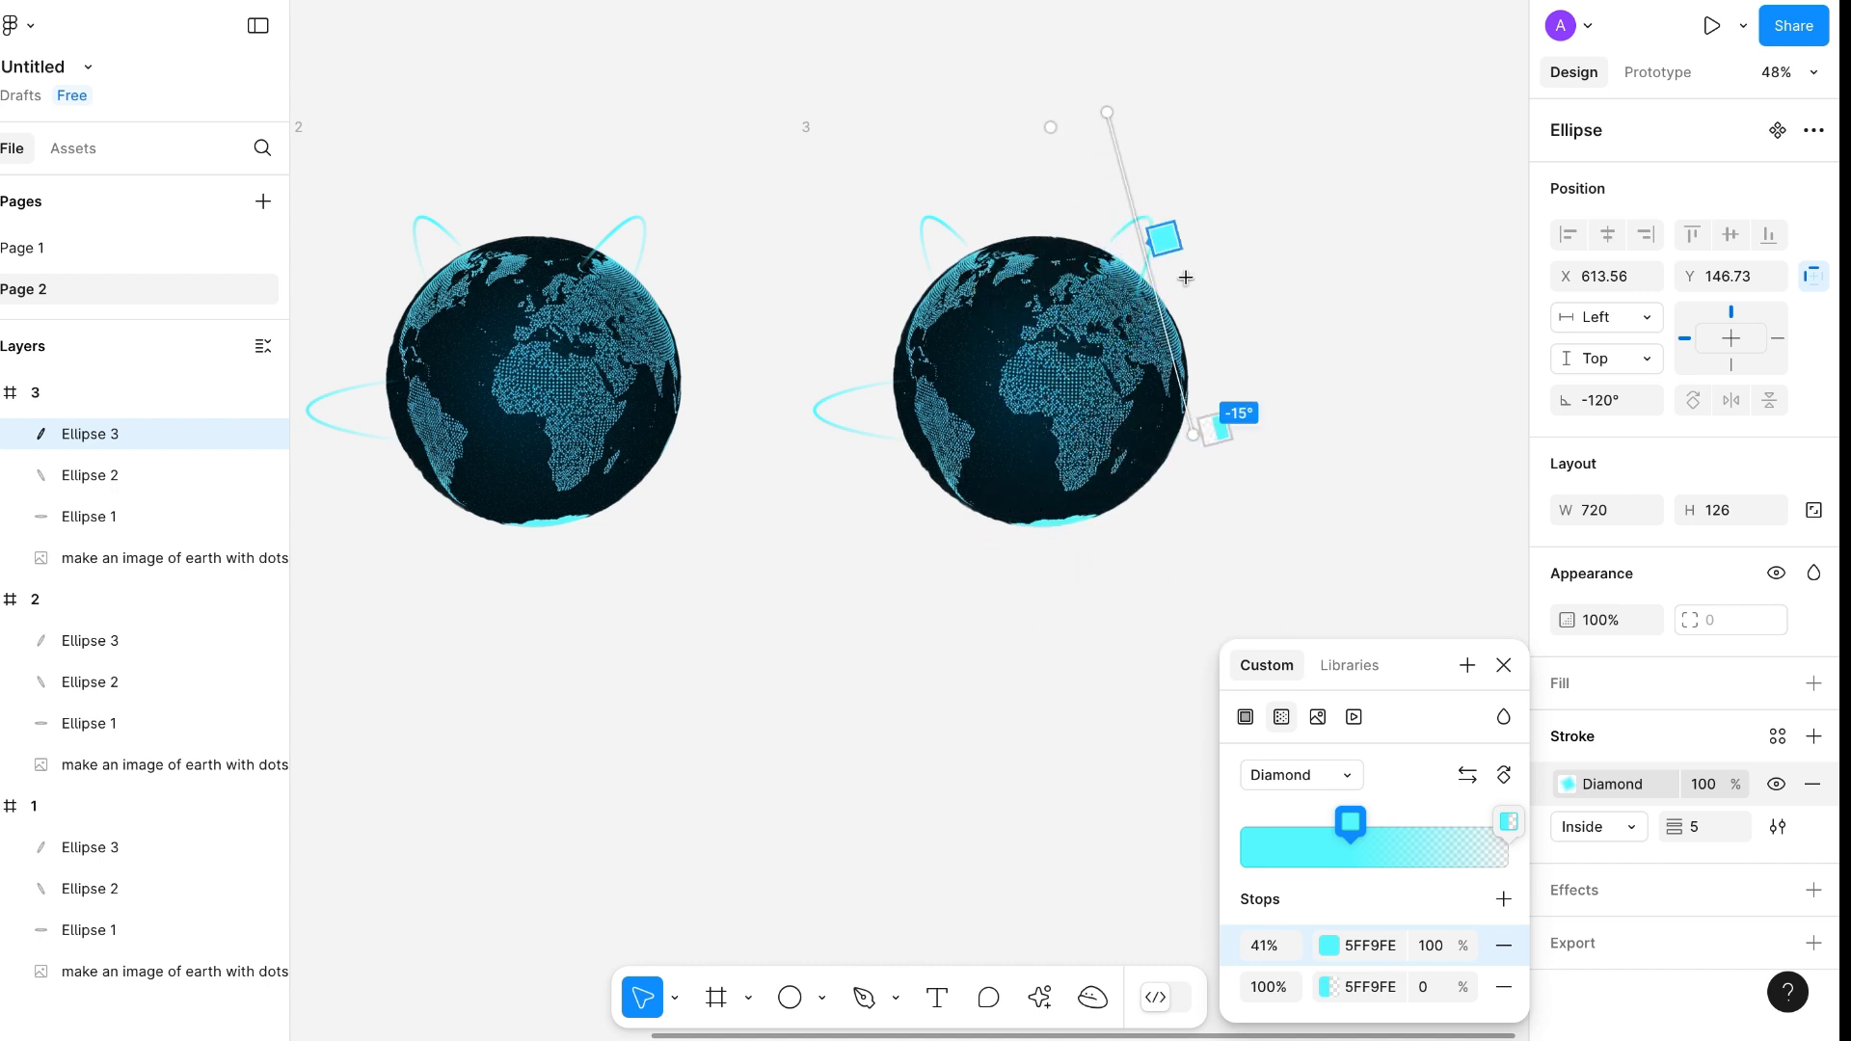
drag(1105, 107, 934, 517)
drag(1199, 424, 1285, 377)
mouse_move(924, 520)
mouse_down()
mouse_move(938, 590)
mouse_move(758, 716)
mouse_up()
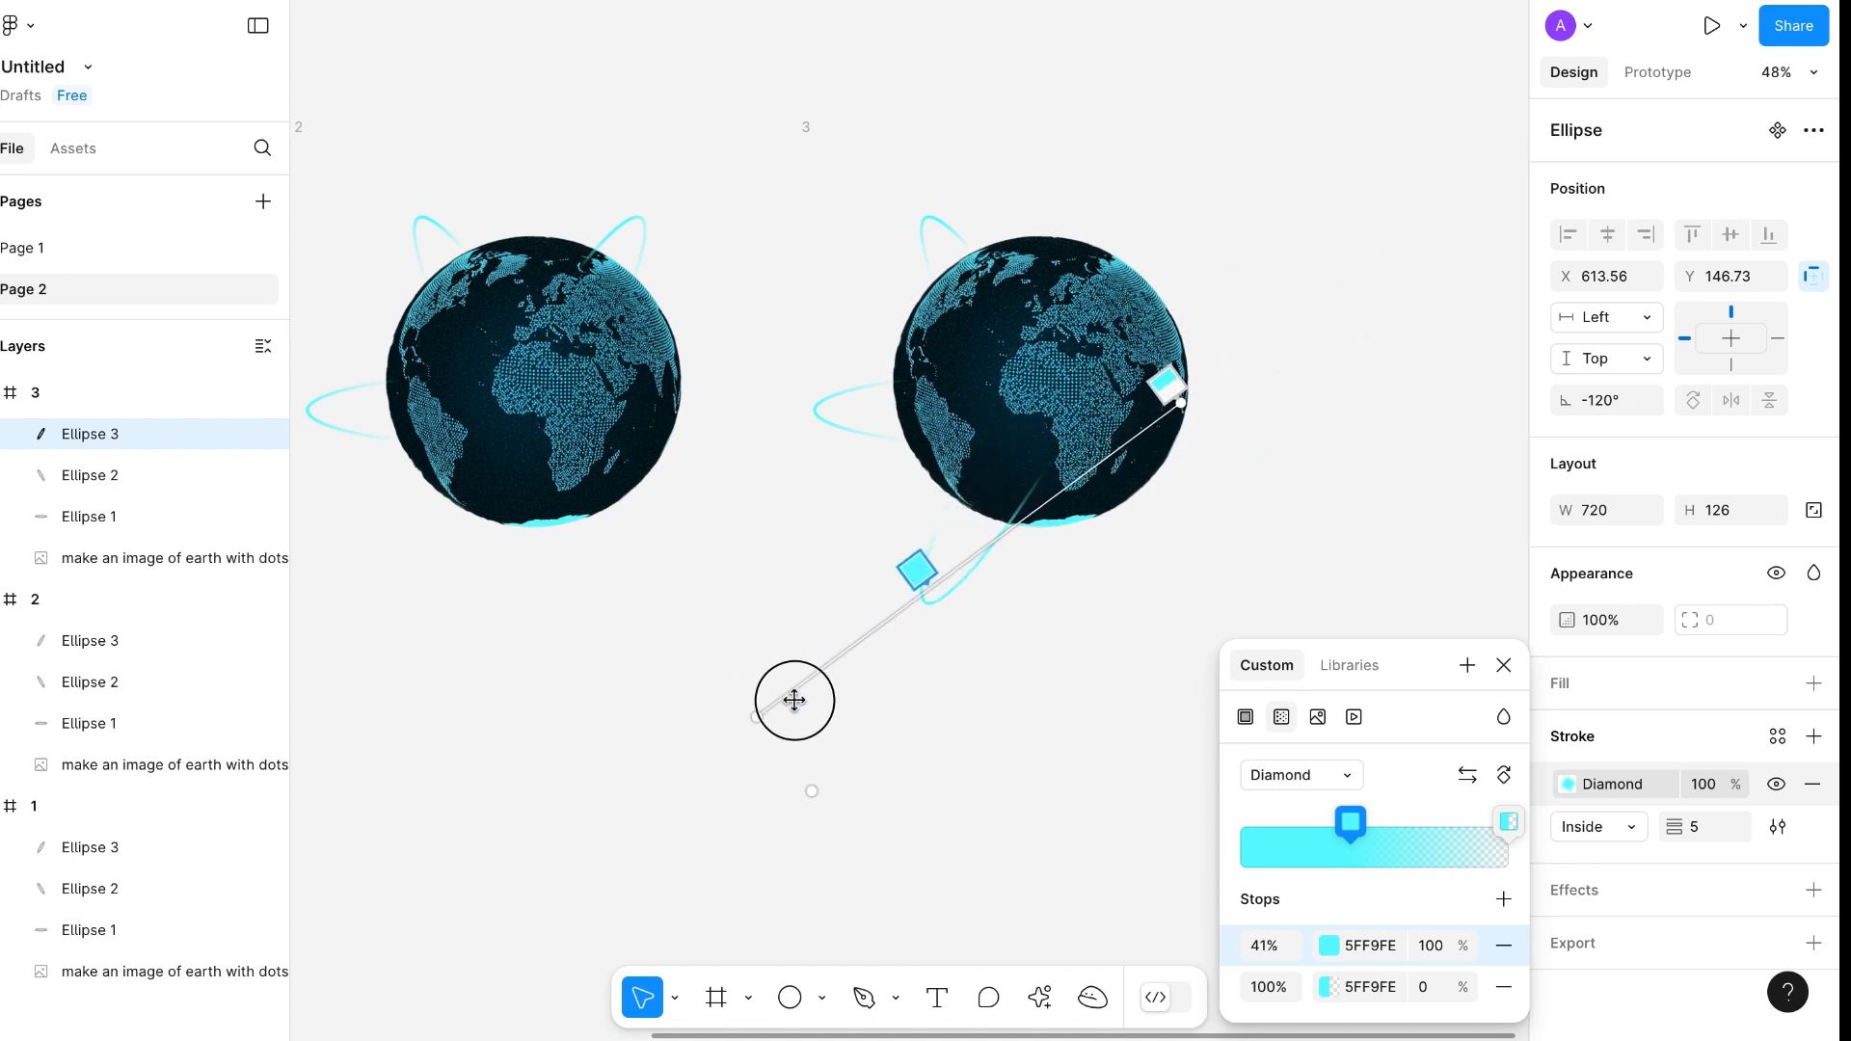
mouse_move(1182, 402)
mouse_down()
mouse_move(1170, 235)
mouse_move(1261, 217)
mouse_up()
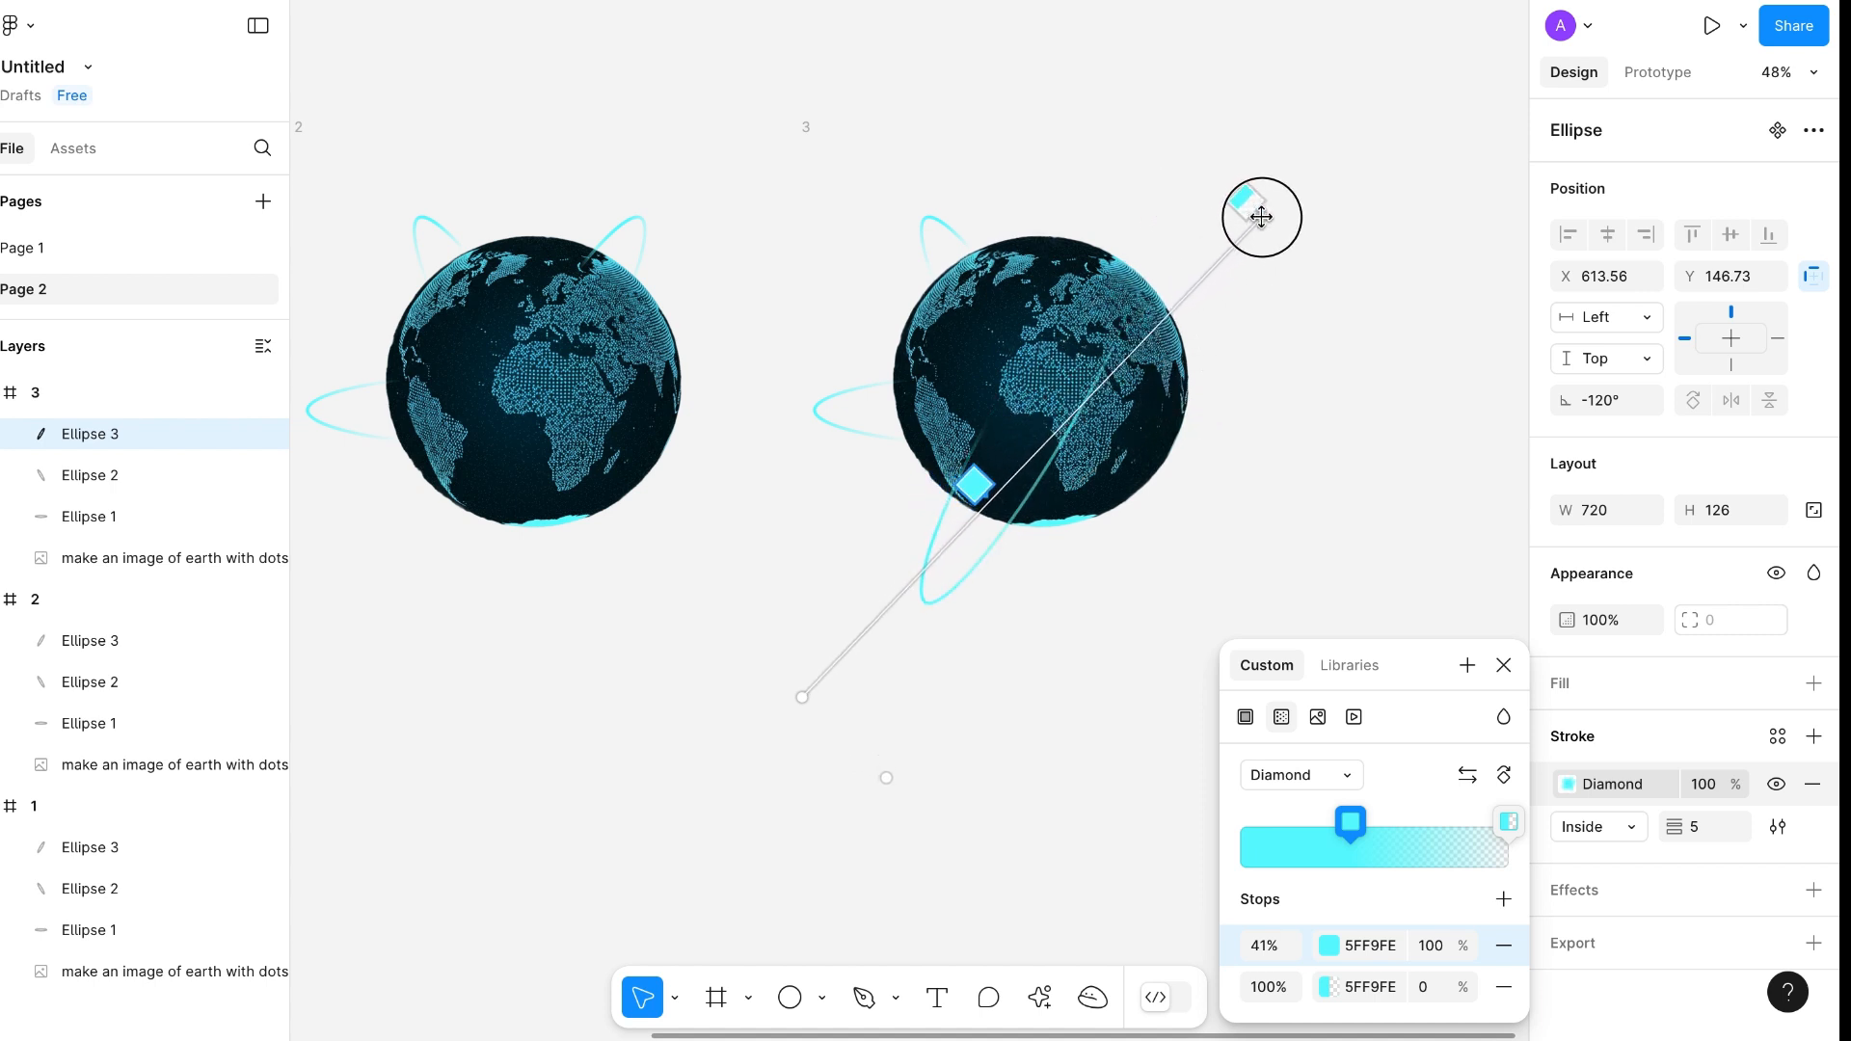
drag(802, 696, 818, 767)
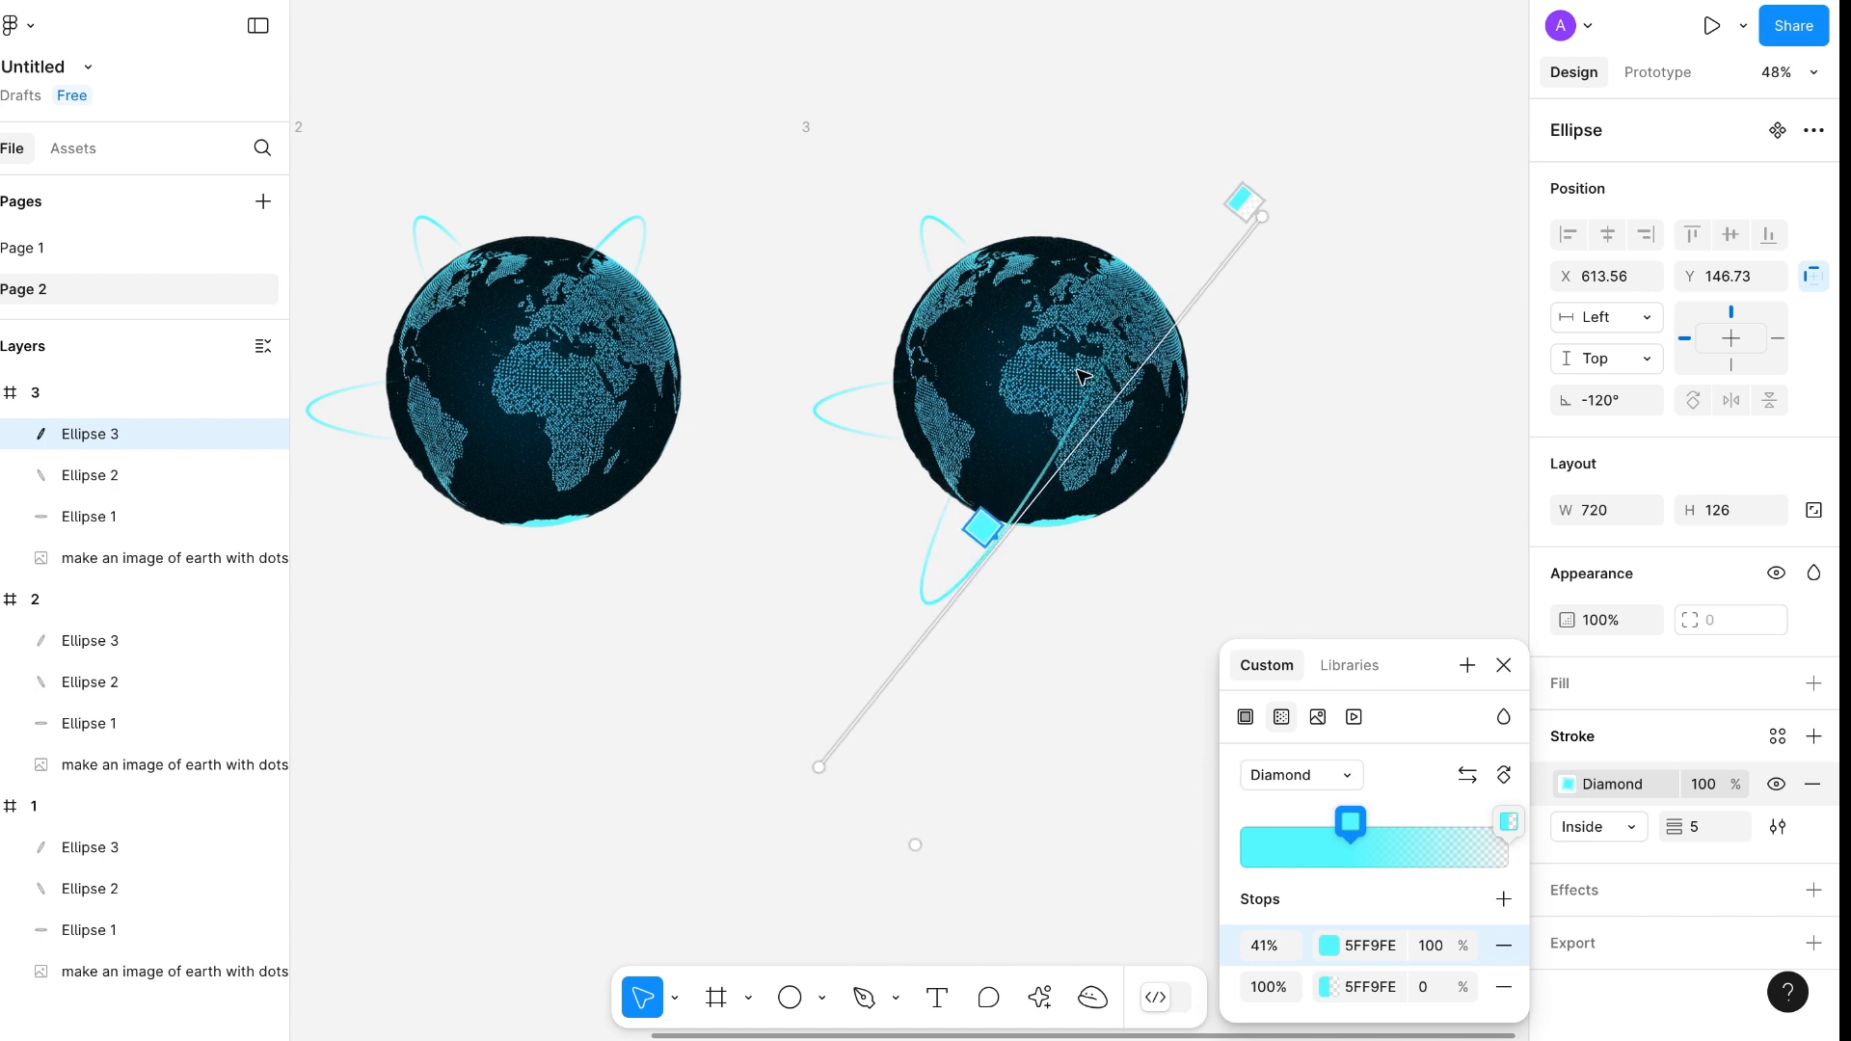
Move Ellipse 2's diamond stroke gradient in frame 3 diagonally from the globe's upper left to beyond its lower right so the ellipse glows across the globe
click(950, 226)
click(1567, 784)
click(958, 233)
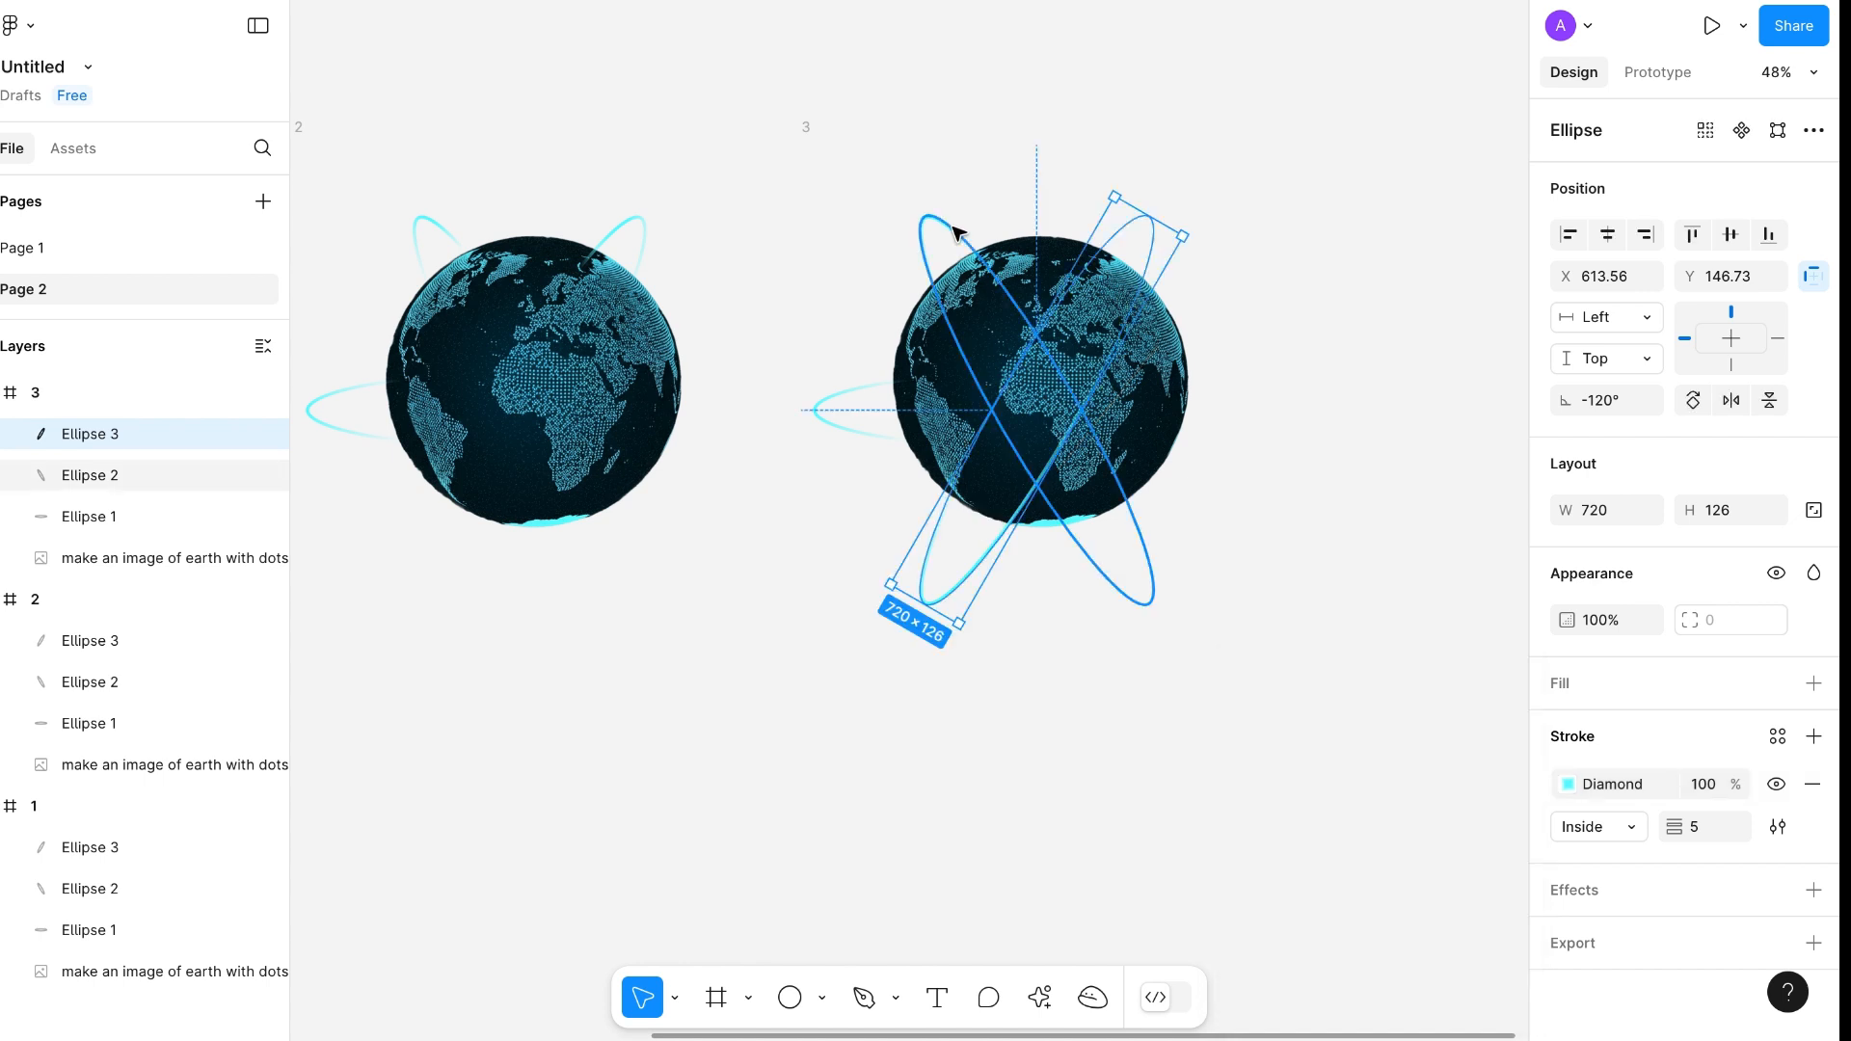
click(958, 233)
click(1568, 785)
drag(991, 393, 1186, 293)
mouse_move(923, 198)
mouse_down()
mouse_move(893, 438)
mouse_move(931, 472)
mouse_up()
click(935, 187)
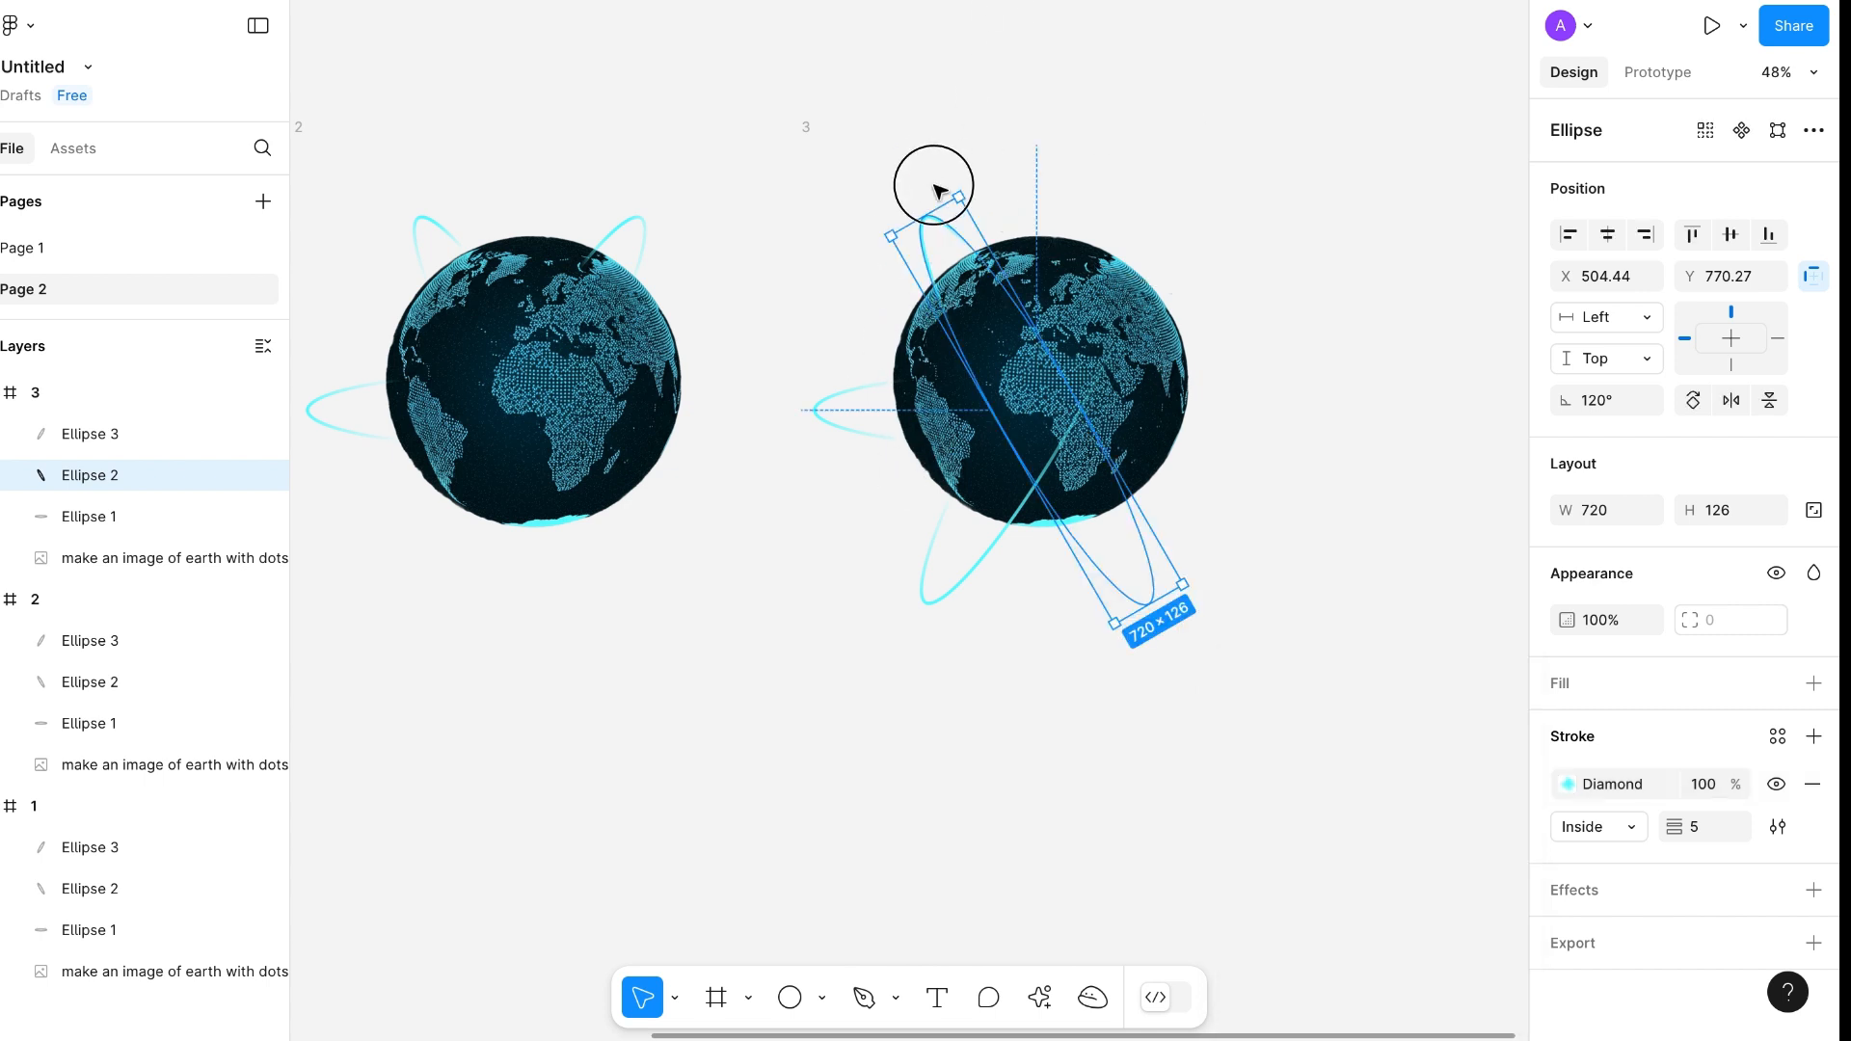
click(1566, 783)
scroll(972, 151, up, 2)
drag(954, 41, 1114, 774)
drag(940, 330, 946, 470)
drag(1118, 773, 1173, 749)
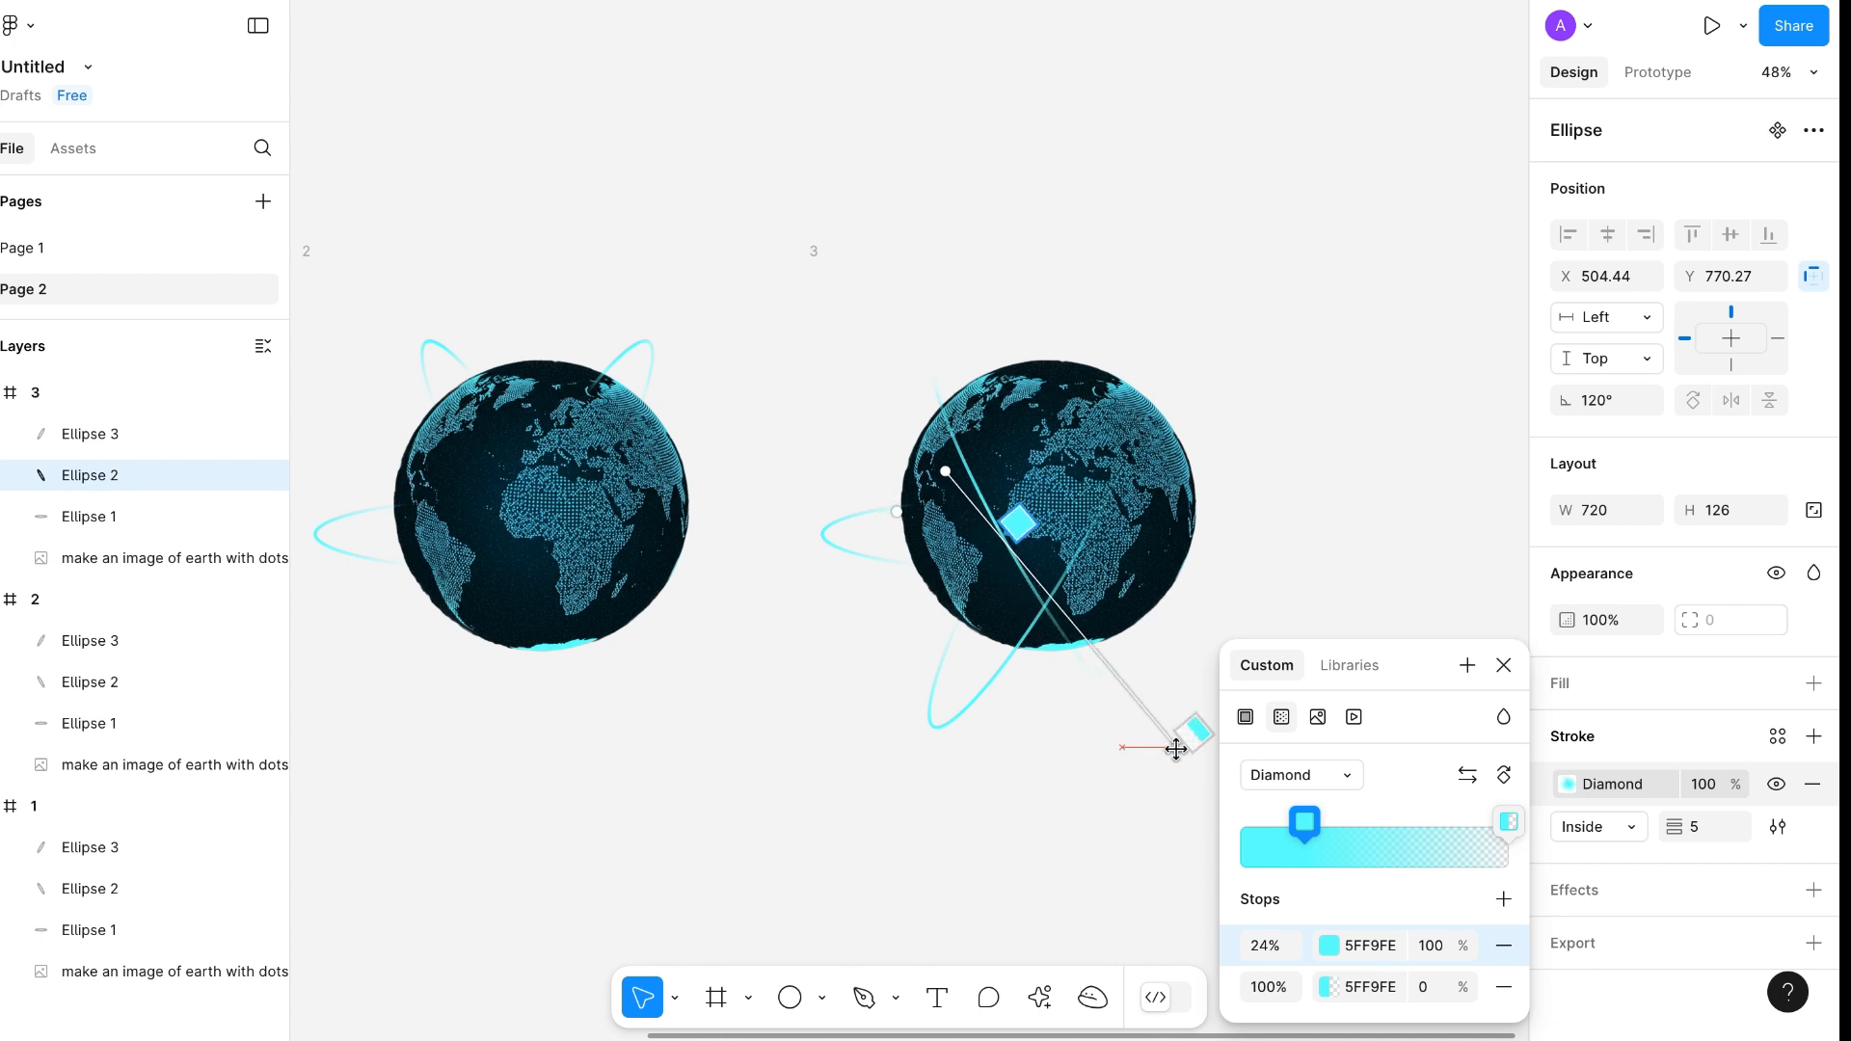
key(Escape)
Set the opaque stop of Ellipse 1's stroke gradient in frame 3 to 0% and pull the gradient's start below the globe's lower left
click(814, 569)
click(849, 544)
click(829, 571)
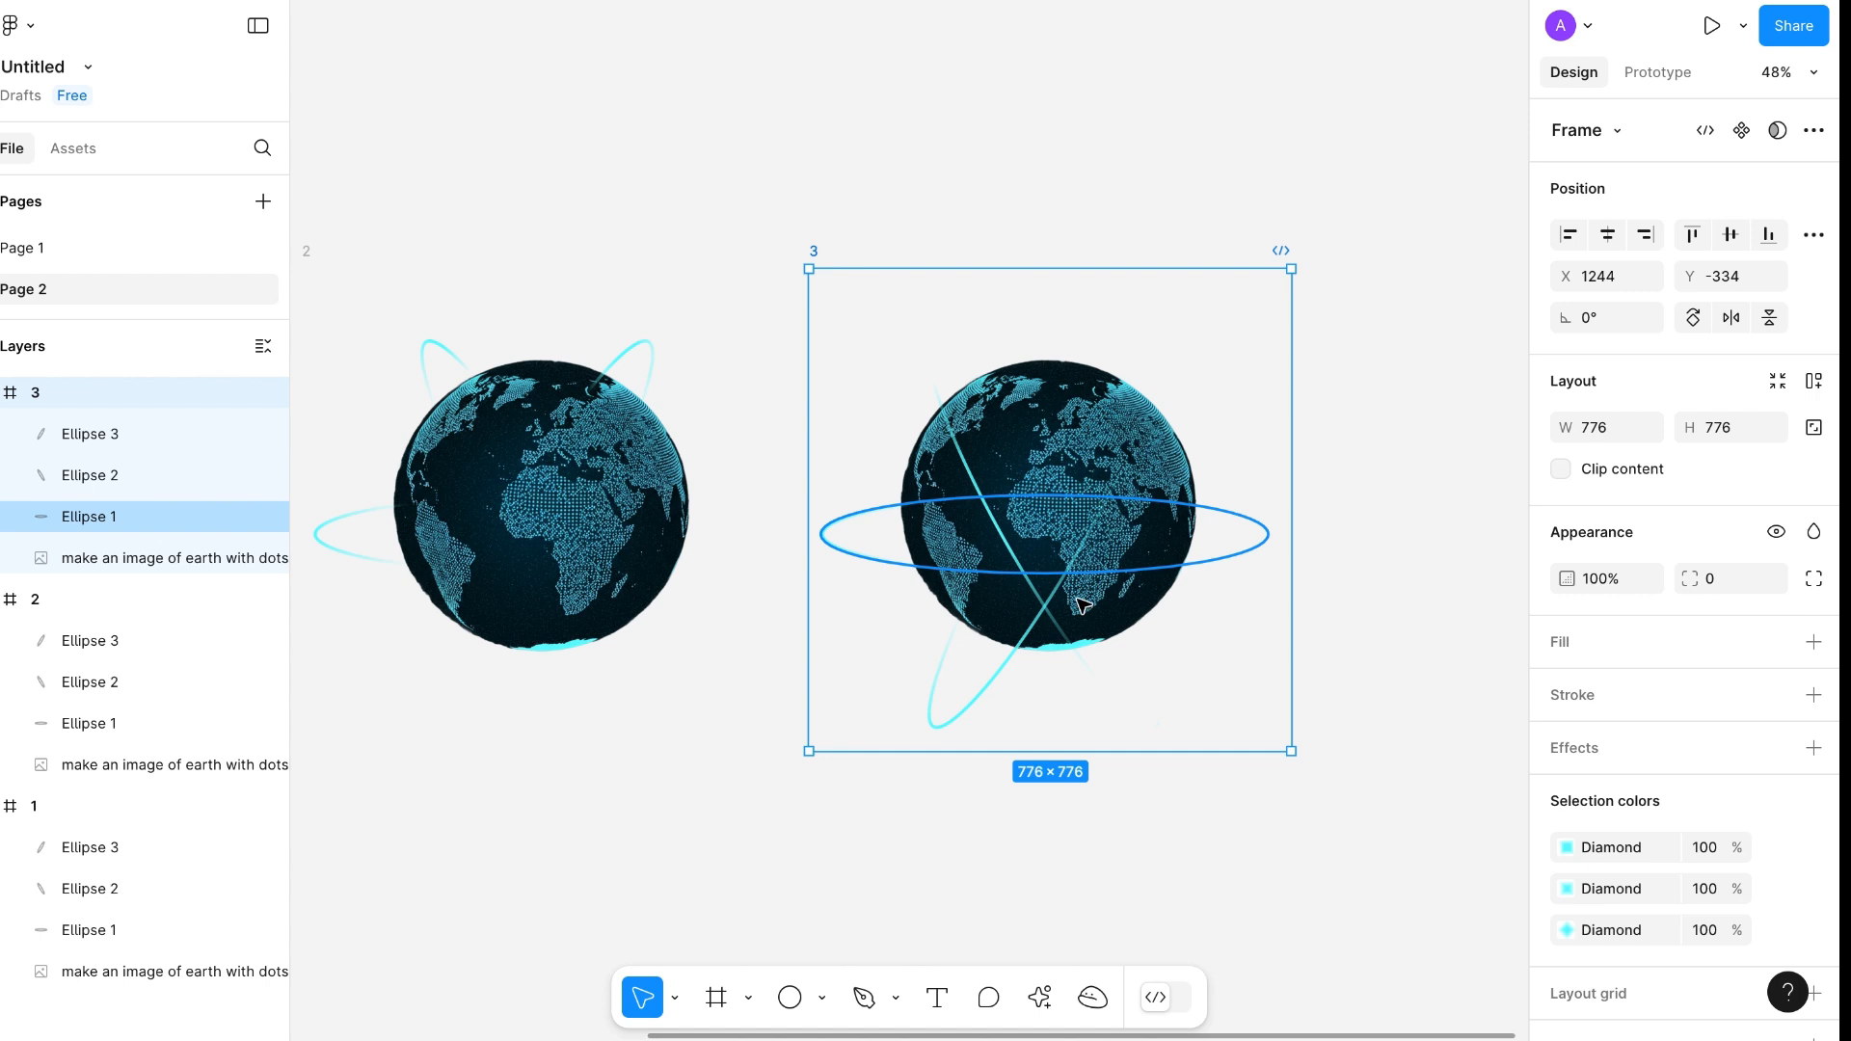
click(89, 516)
click(88, 474)
click(89, 515)
click(1568, 785)
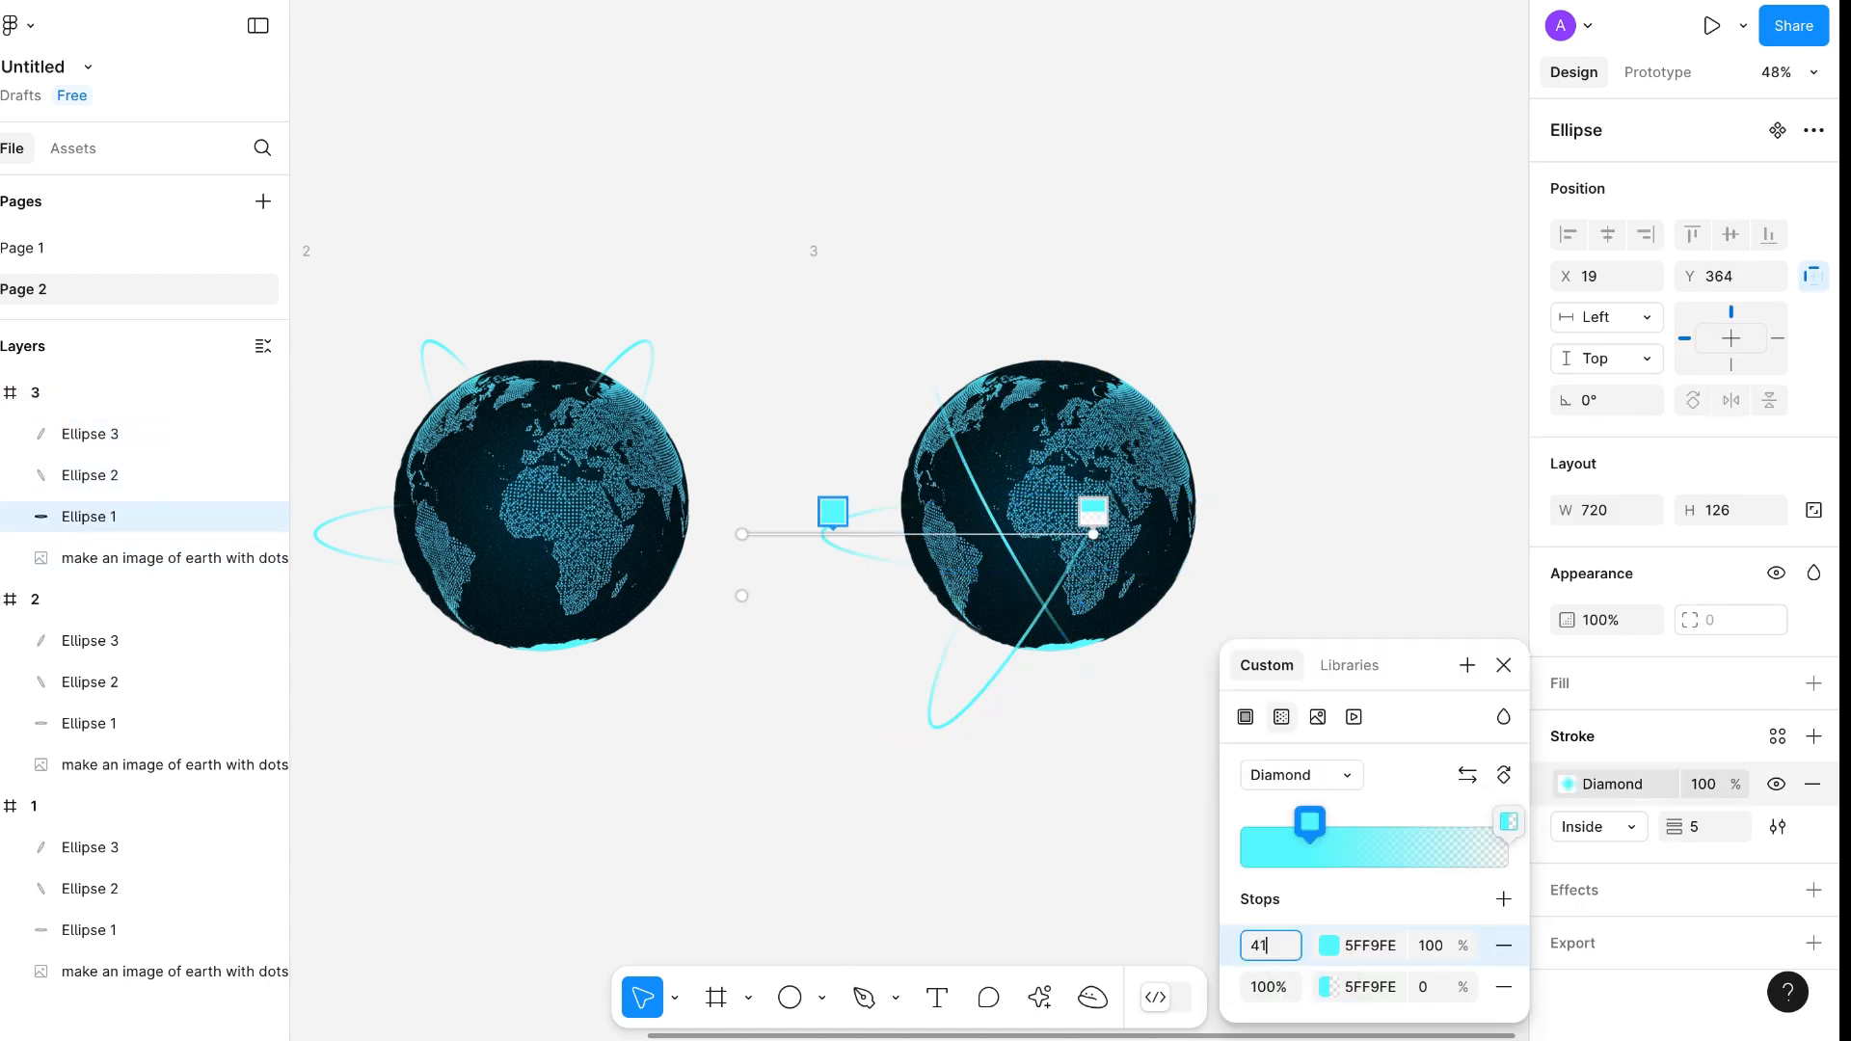
text(41)
key(Return)
click(1264, 949)
text(0)
key(Return)
mouse_move(750, 530)
mouse_down()
mouse_move(736, 710)
mouse_move(757, 783)
mouse_up()
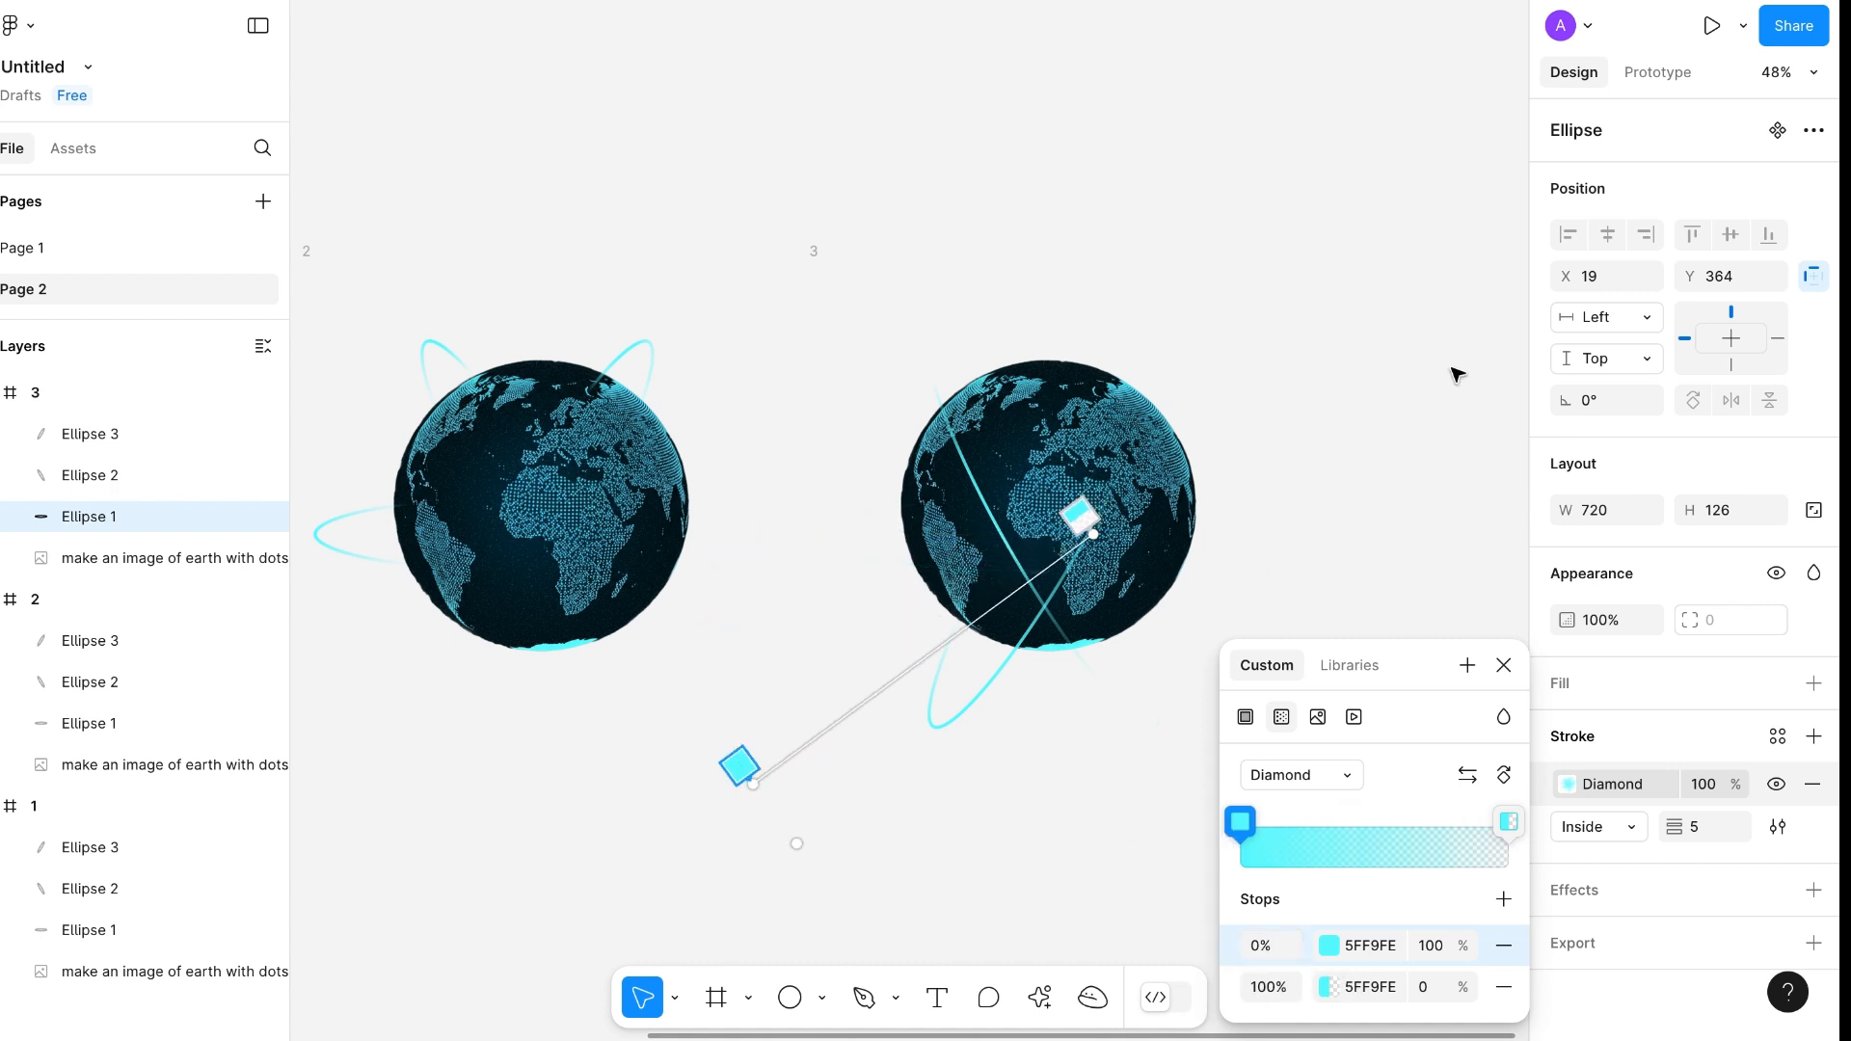
key(Escape)
Duplicate frame 3 to create a fourth earth frame beside it
click(812, 251)
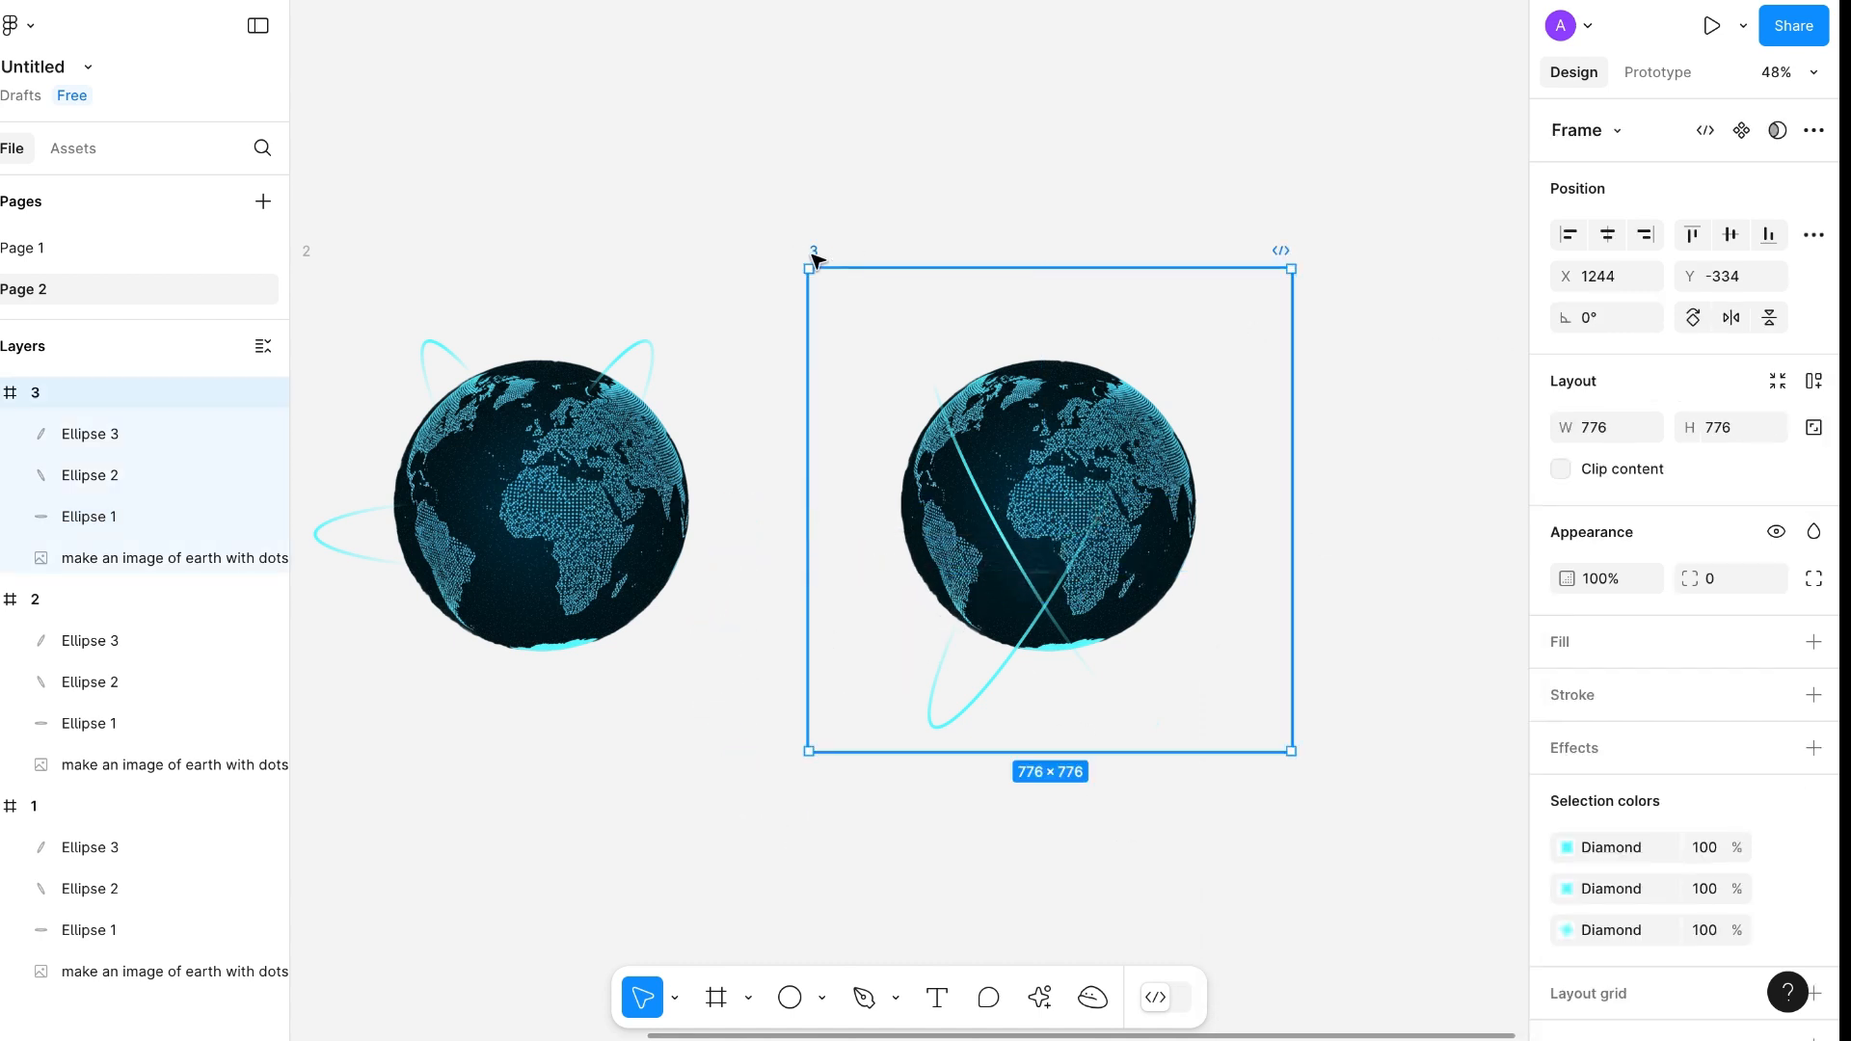
key(ctrl+d)
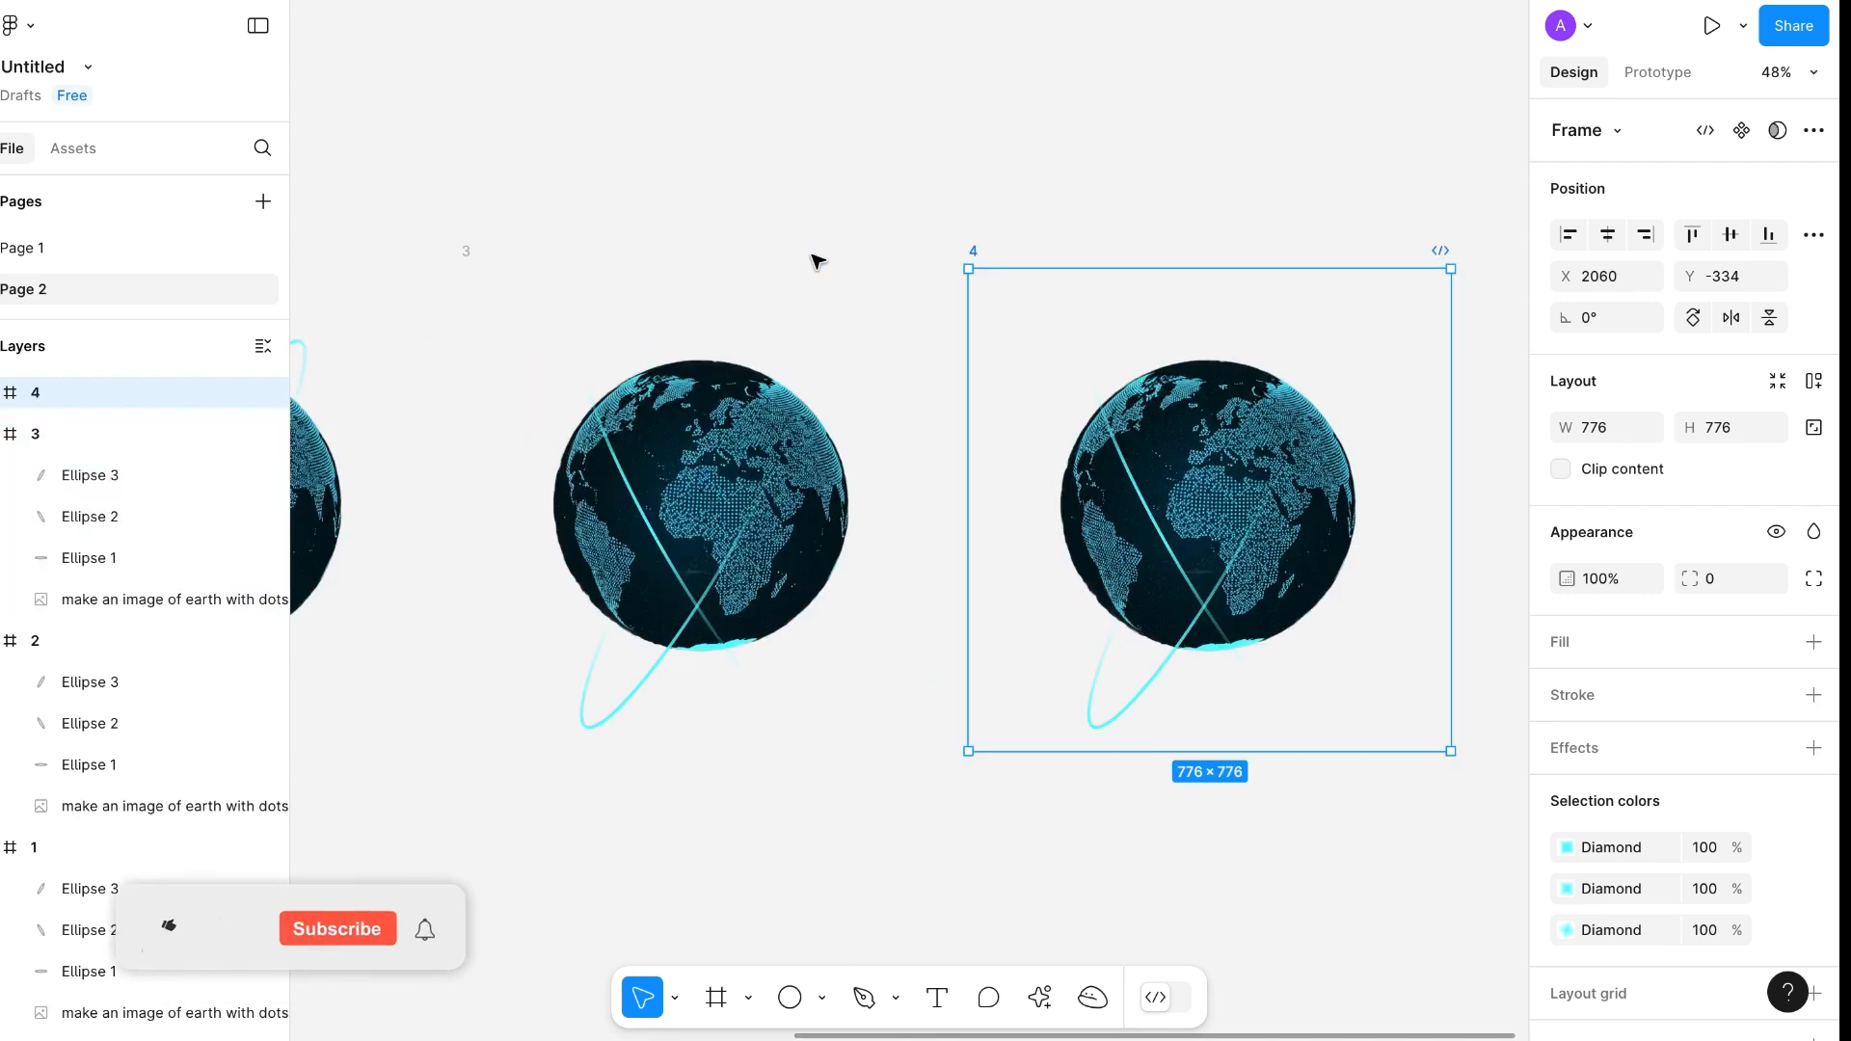
scroll(1141, 685, down, 5)
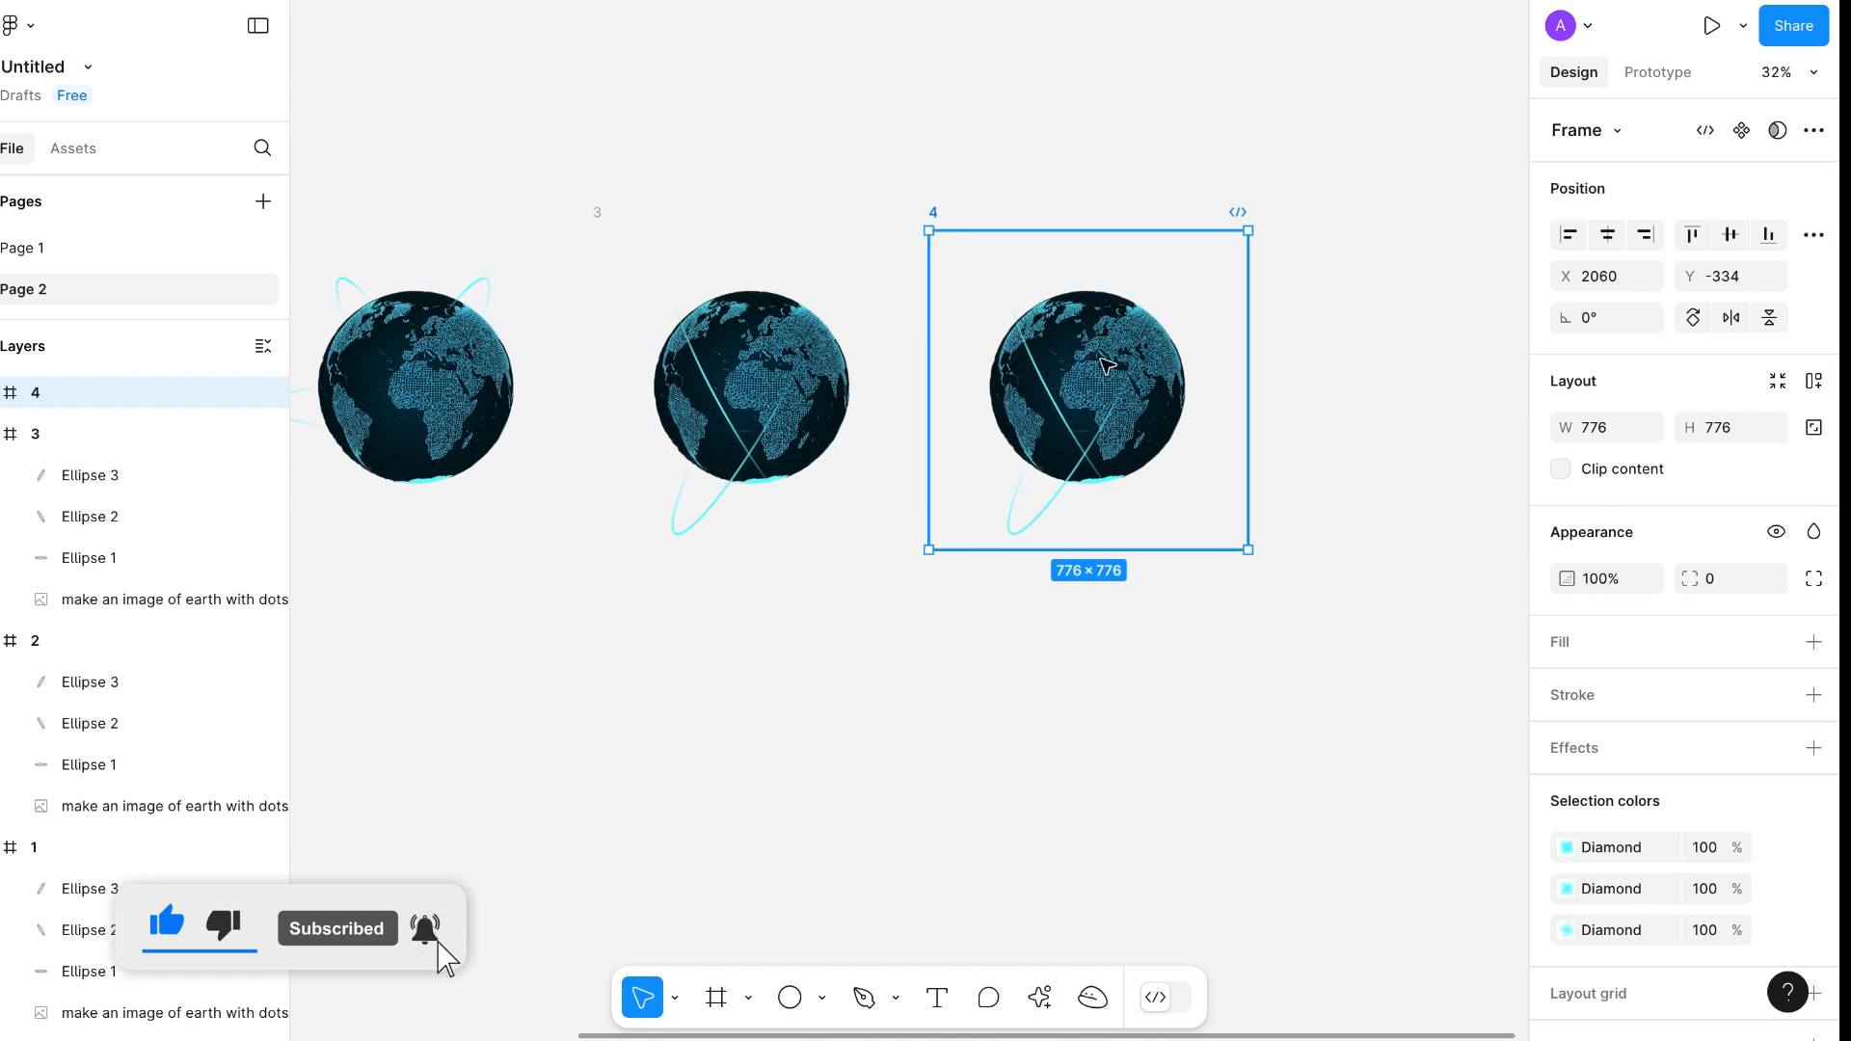
Reposition and turn Ellipse 2's stroke gradient in frame 4 so only the ellipse's lower-right tip glows
click(1077, 394)
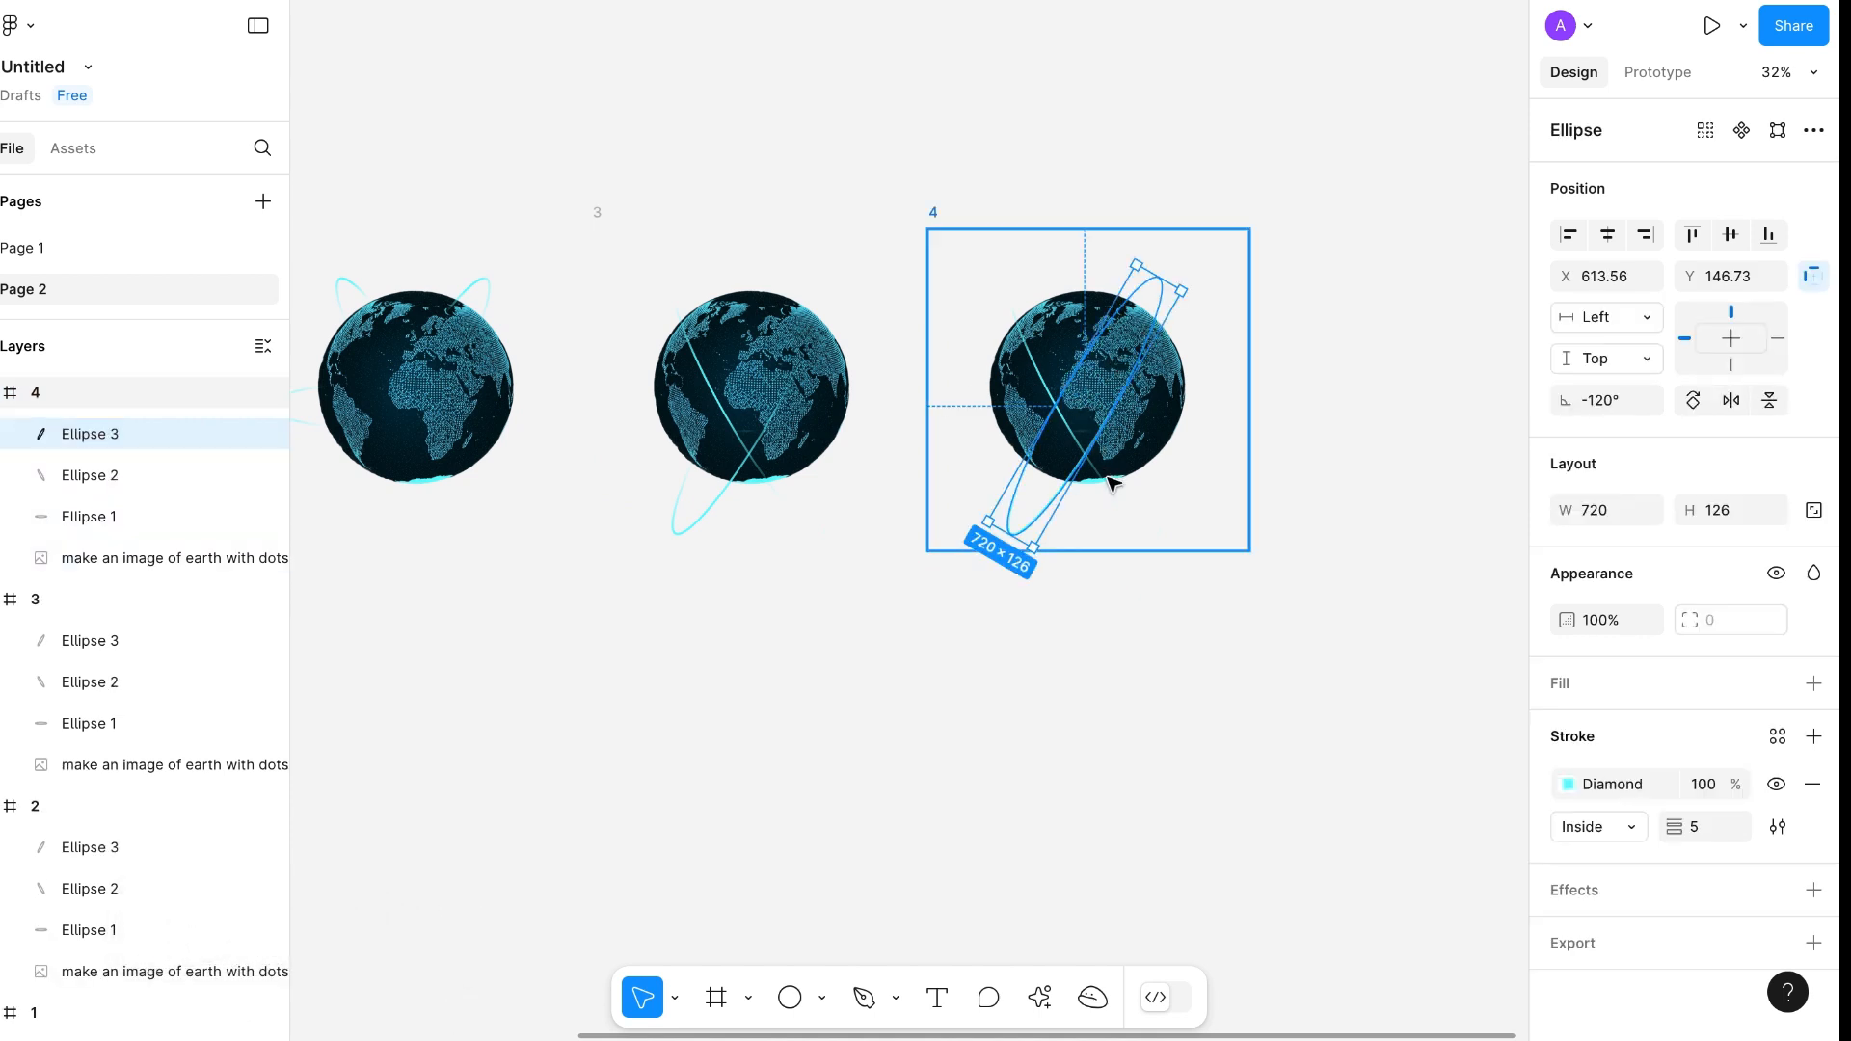
click(1065, 395)
click(1566, 785)
mouse_move(1181, 557)
mouse_down()
mouse_move(1227, 529)
mouse_move(1166, 608)
mouse_move(1131, 542)
mouse_move(1243, 557)
mouse_up()
drag(1019, 364, 1050, 483)
mouse_move(1246, 558)
mouse_down()
mouse_move(1176, 361)
mouse_move(1029, 489)
mouse_move(1110, 529)
mouse_move(1066, 554)
mouse_move(1077, 567)
mouse_up()
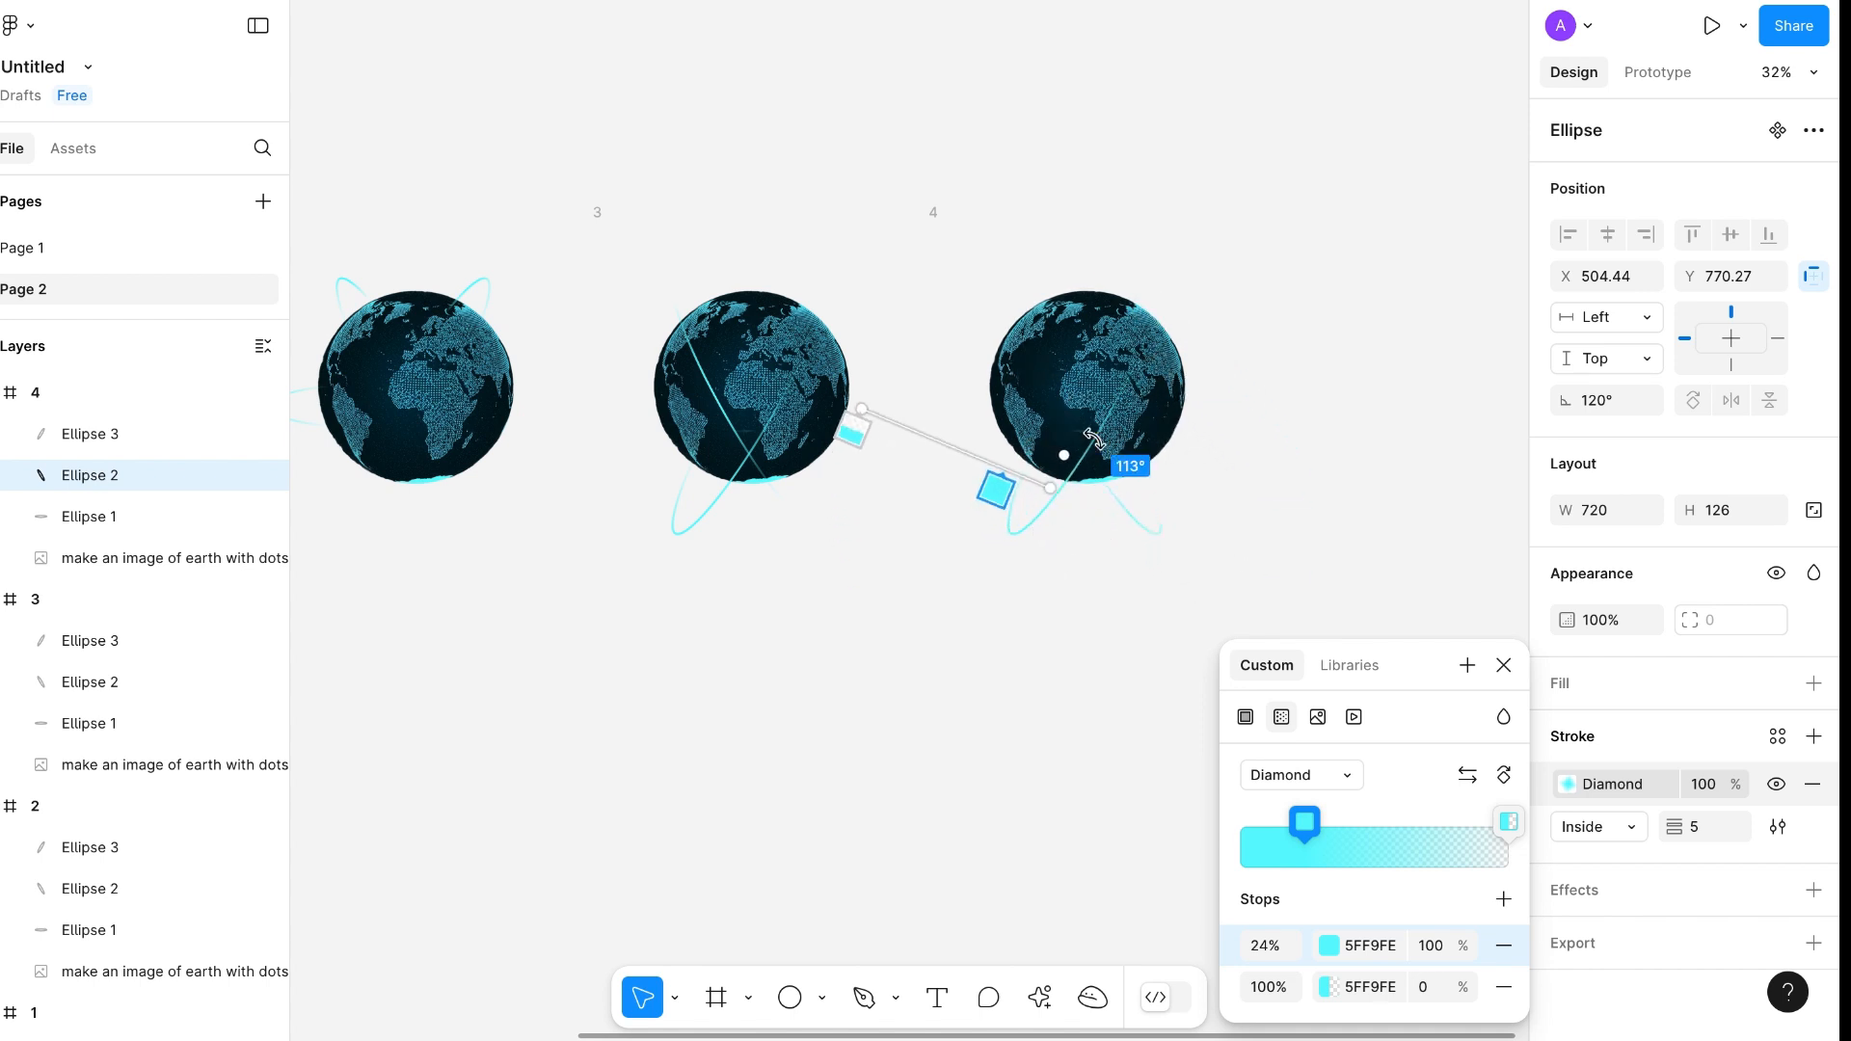
click(1217, 261)
click(1216, 261)
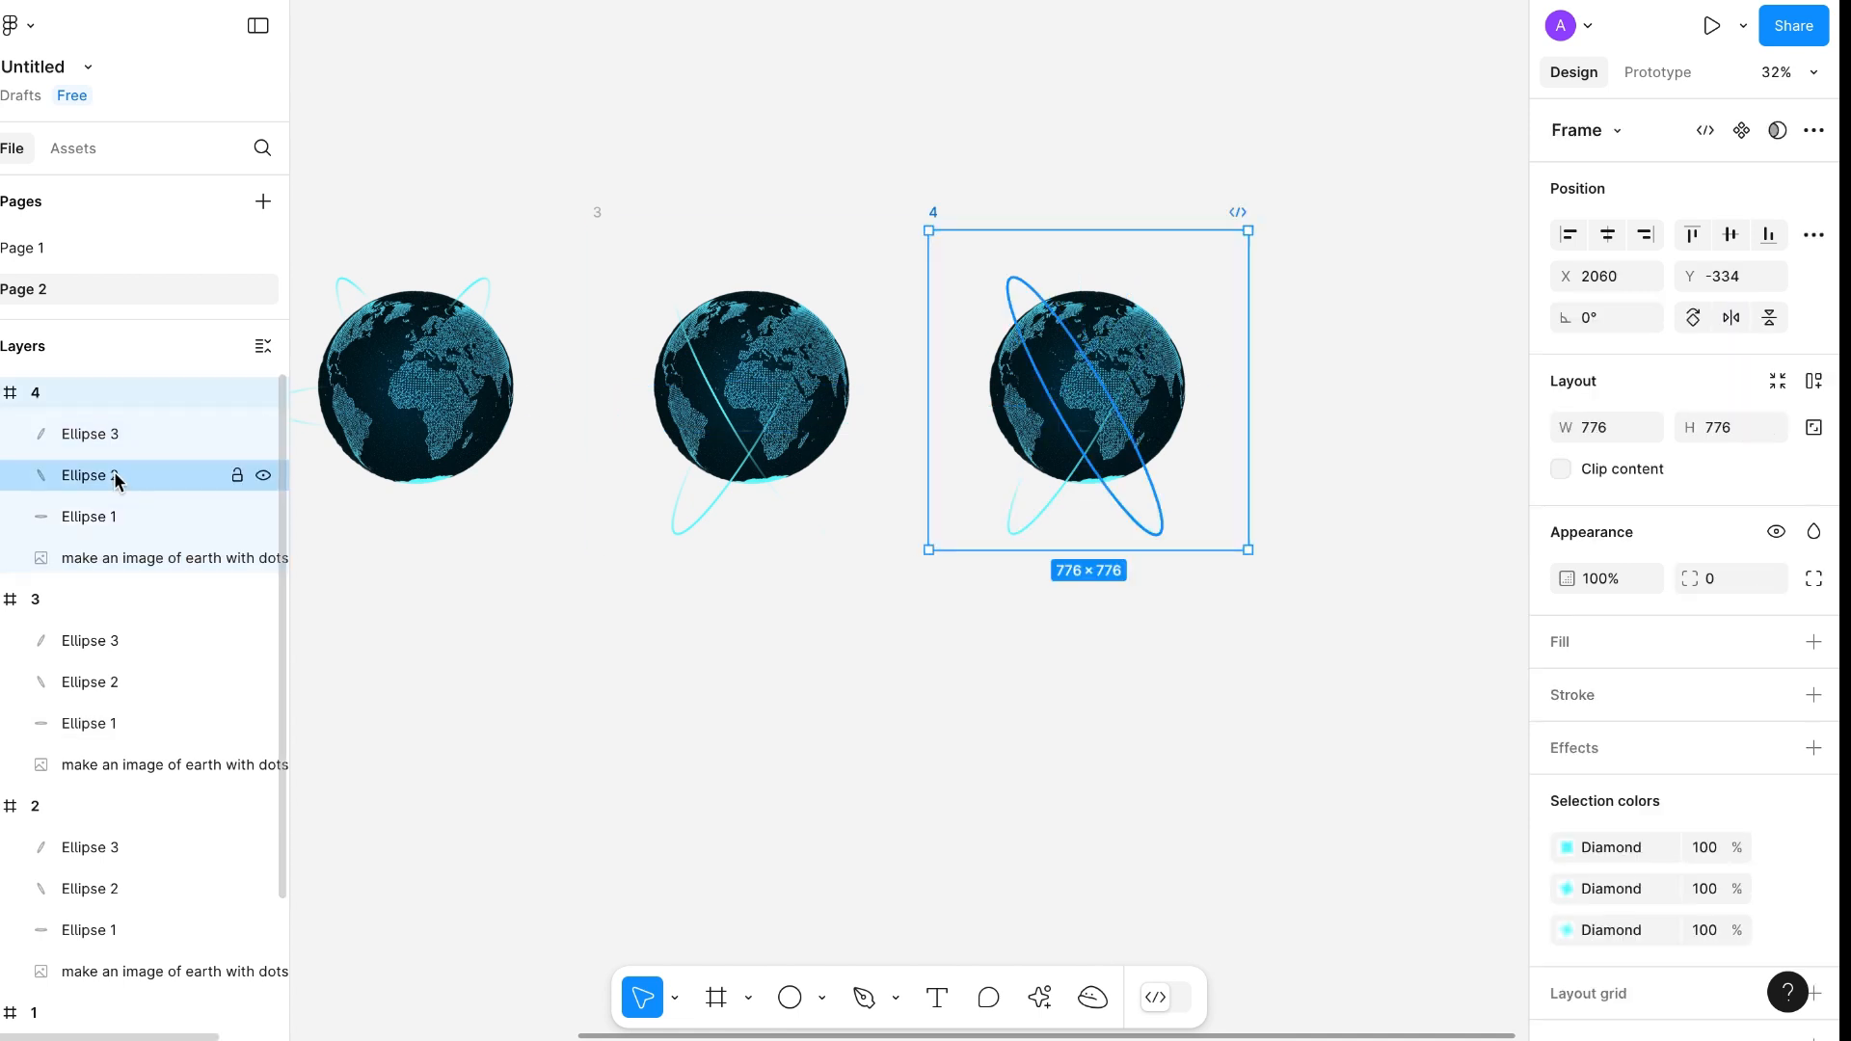
Move Ellipse 3's stroke gradient in frame 4 to the globe's upper right and stand it nearly vertical so the ellipse's upper tip glows
click(116, 475)
click(86, 435)
click(1568, 784)
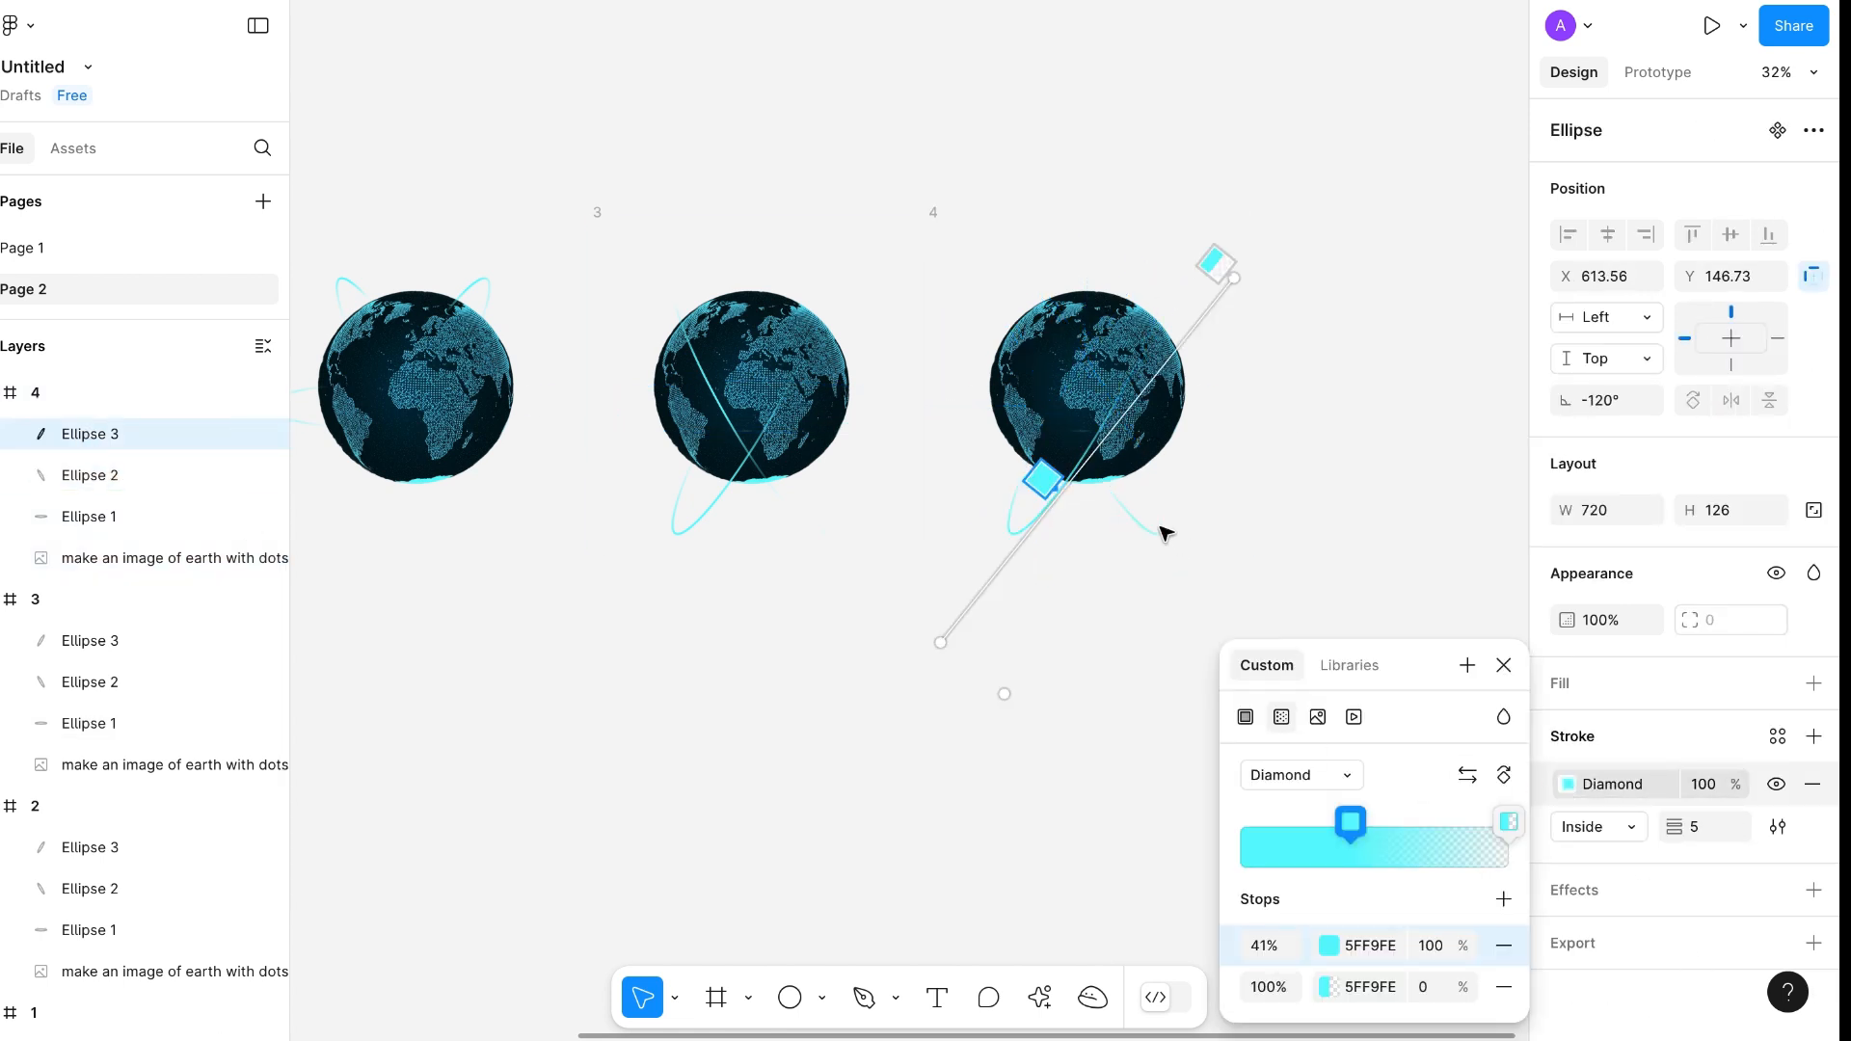
mouse_move(1237, 276)
mouse_down()
mouse_move(1182, 215)
mouse_move(1235, 177)
mouse_move(1238, 141)
mouse_up()
mouse_move(940, 642)
mouse_down()
mouse_move(974, 537)
mouse_move(1091, 418)
mouse_move(1157, 393)
mouse_up()
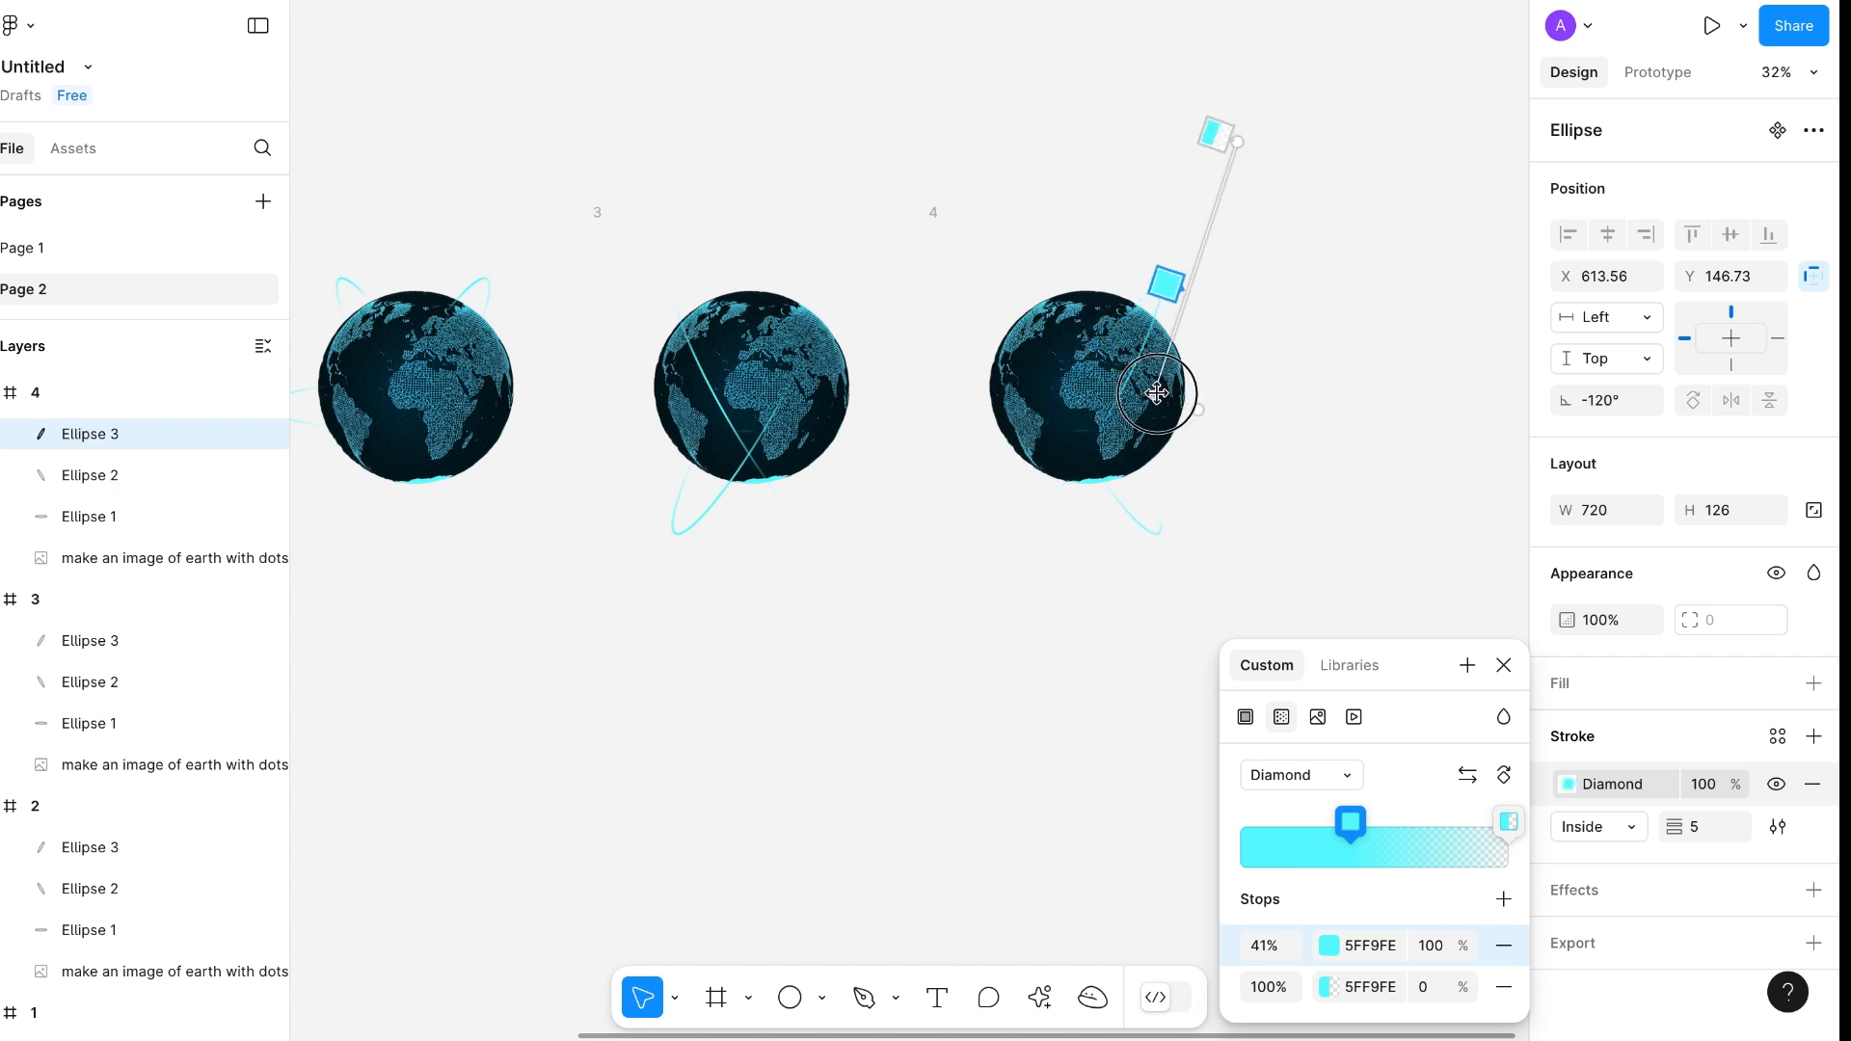
drag(1238, 142, 1168, 104)
drag(1157, 392, 1166, 354)
scroll(1080, 689, right, 2)
scroll(1080, 690, up, 1)
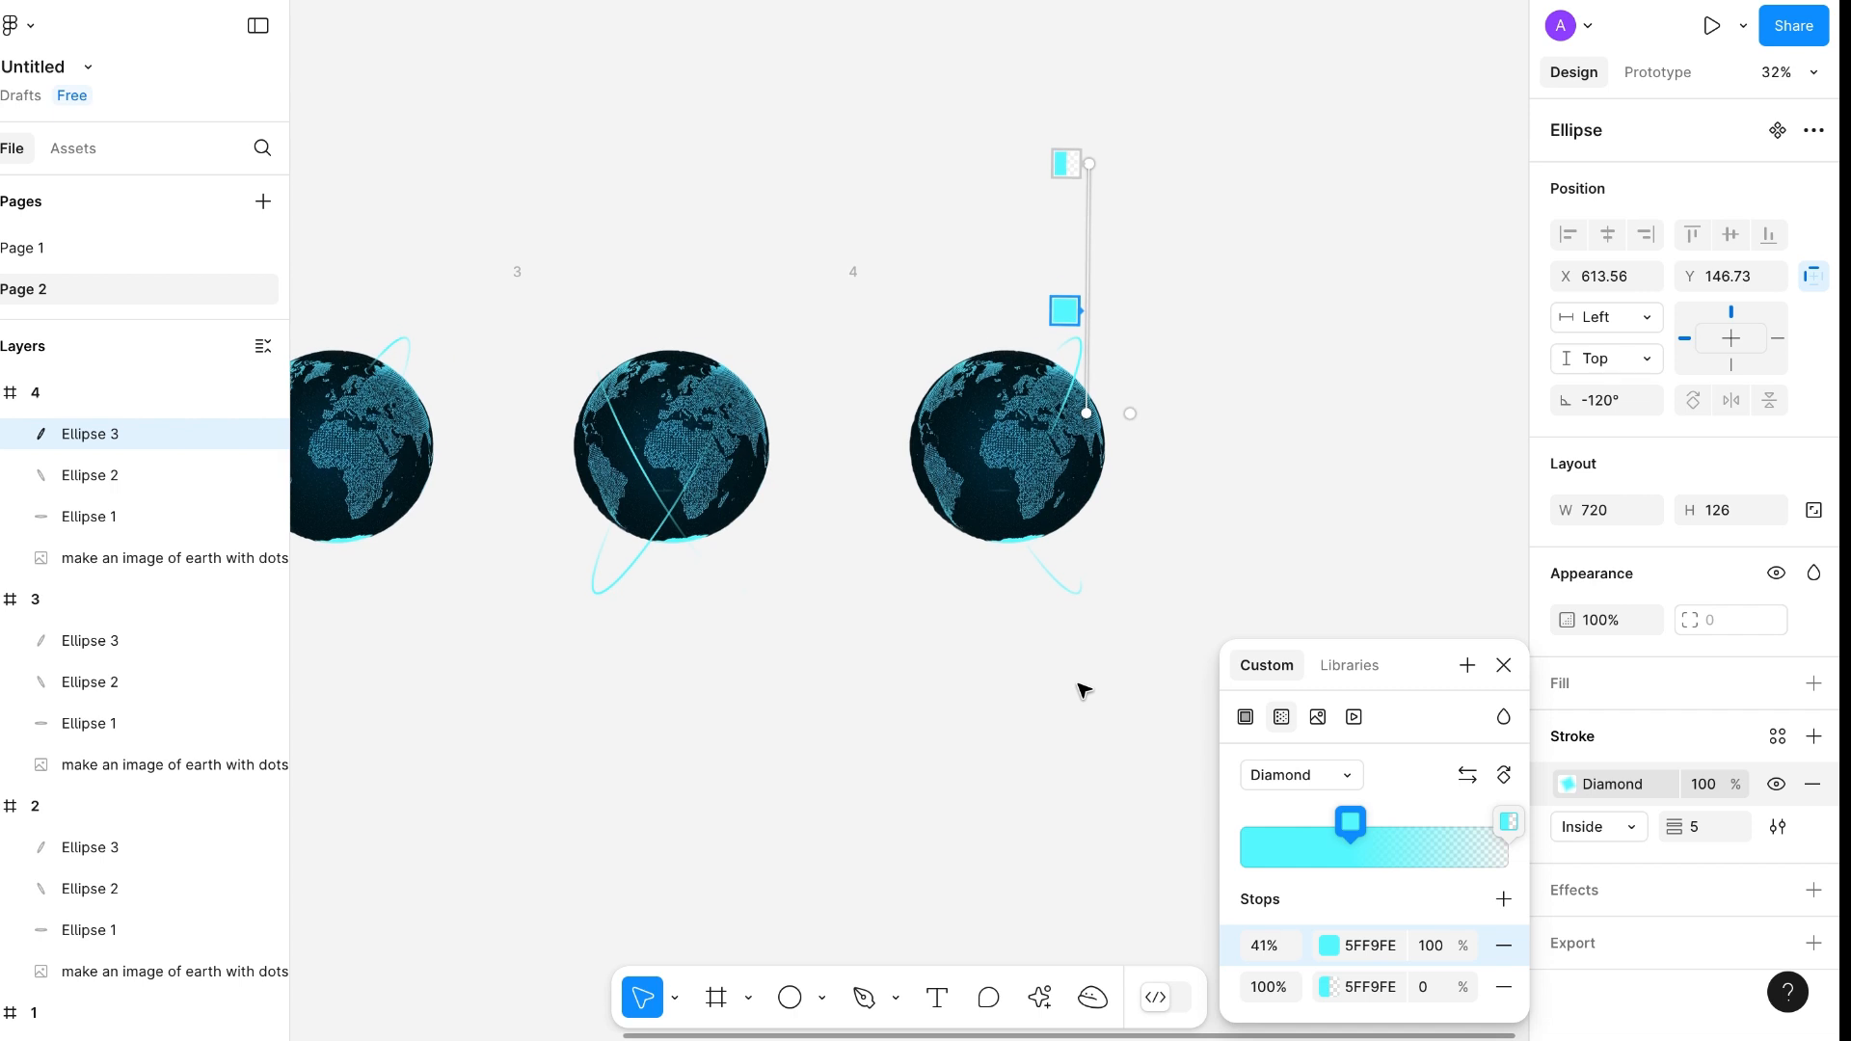
key(Escape)
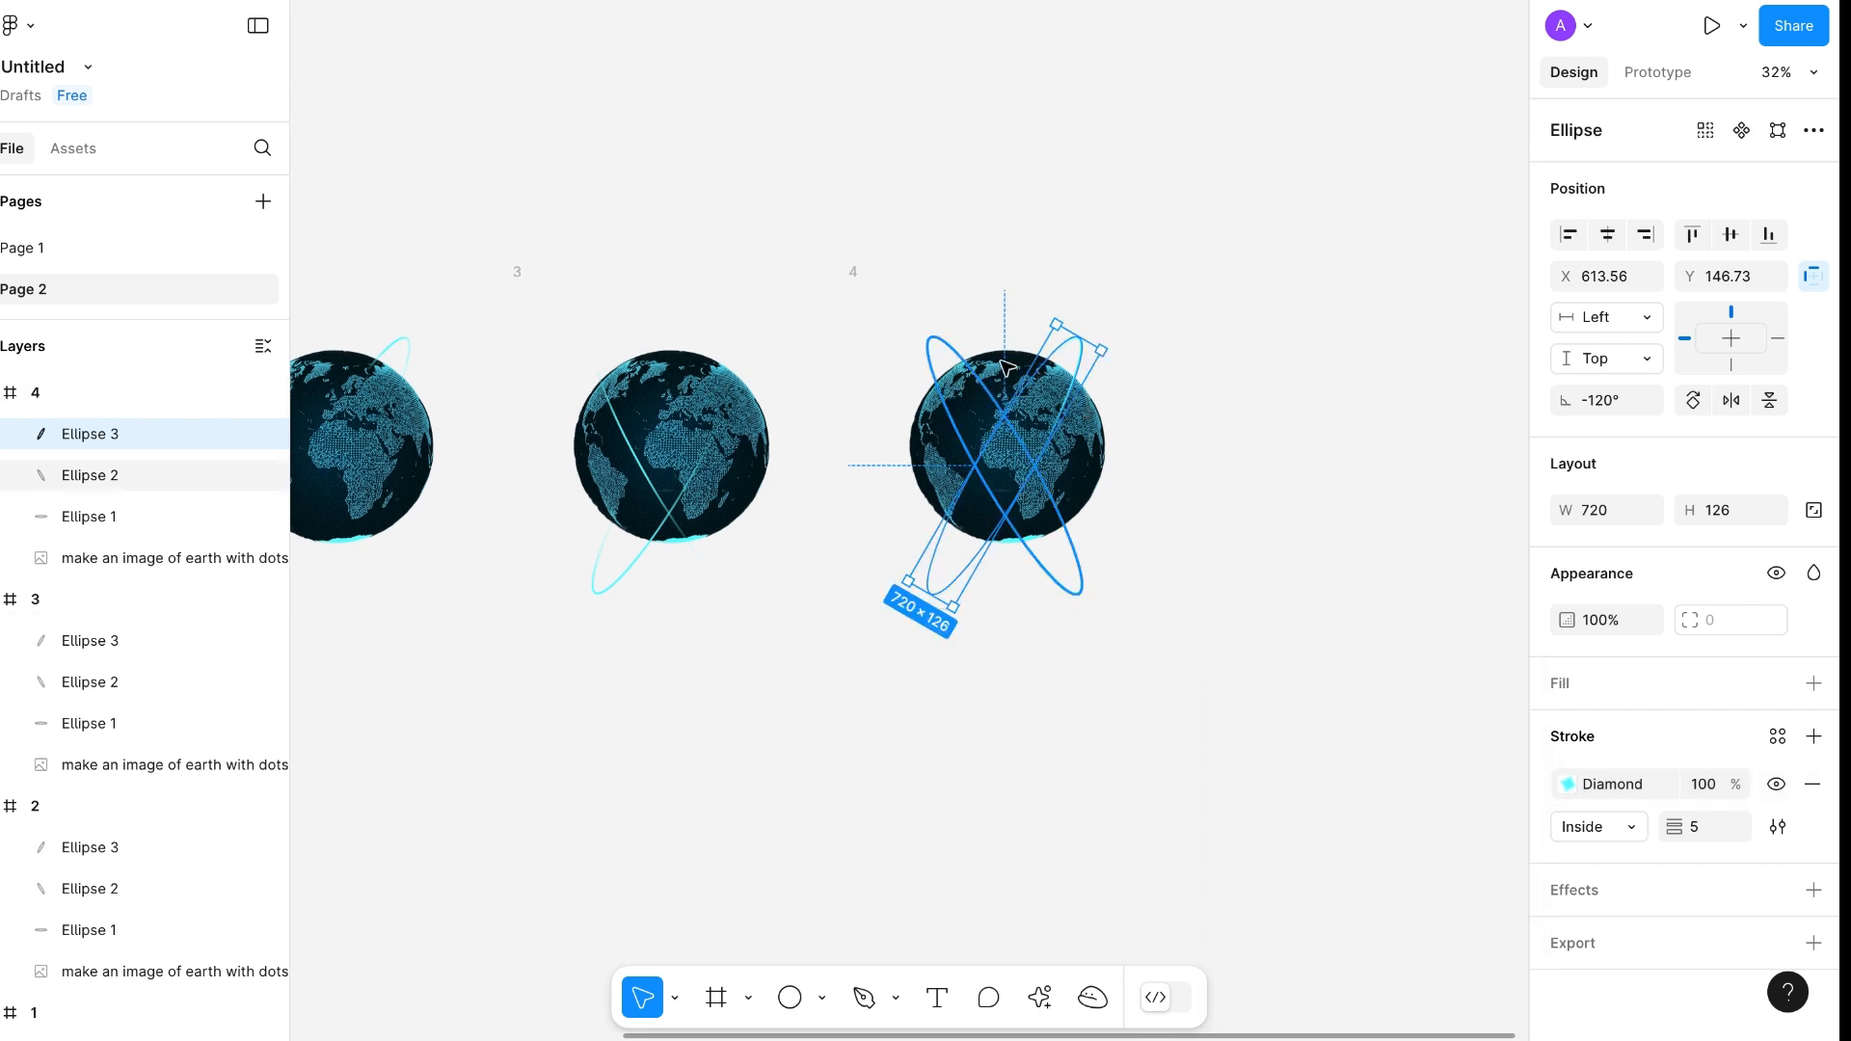
Move Ellipse 1's stroke gradient in frame 4 to the globe's right side so the ellipse's right end glows
click(1107, 481)
click(1568, 784)
mouse_move(1022, 449)
mouse_down()
mouse_move(1215, 471)
mouse_move(1186, 374)
mouse_up()
mouse_move(808, 621)
mouse_down()
mouse_move(877, 454)
mouse_move(1057, 475)
mouse_move(1119, 507)
mouse_move(1096, 496)
mouse_up()
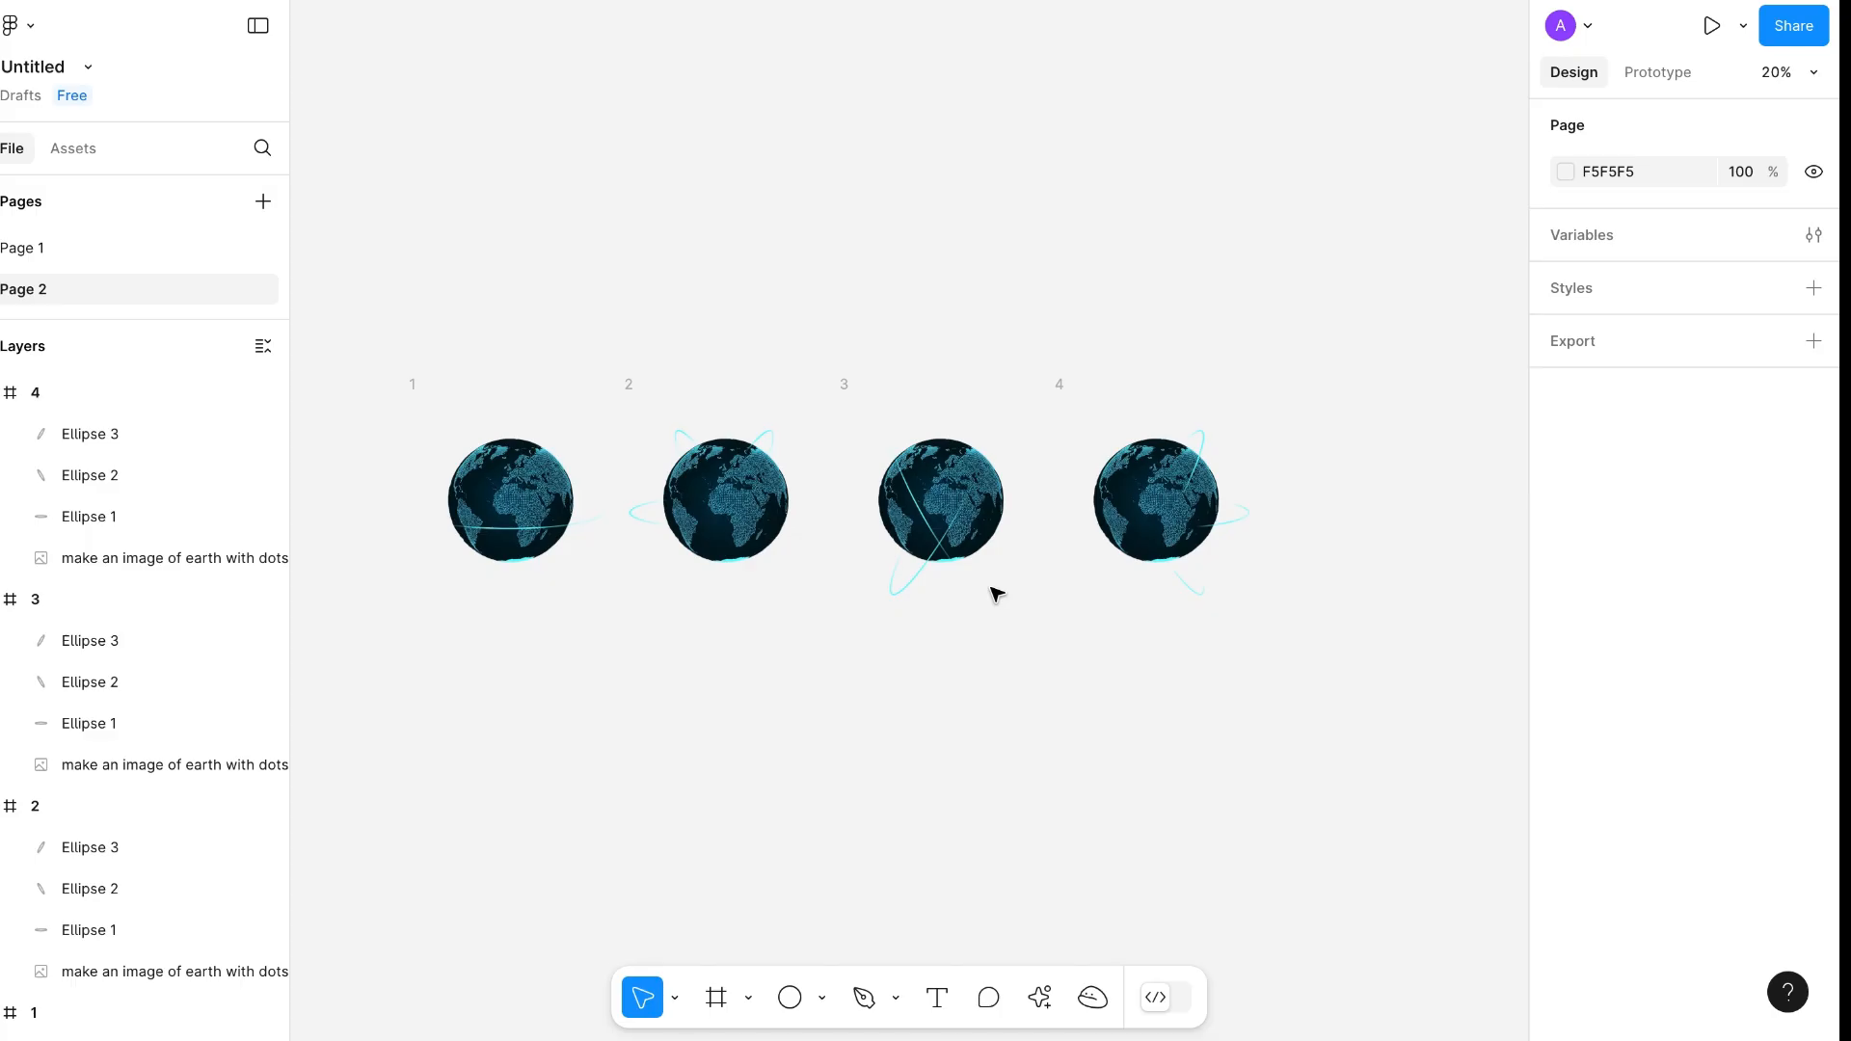
Select earth frames 1 to 4 and turn them into a component set with four variants
scroll(990, 588, down, 1)
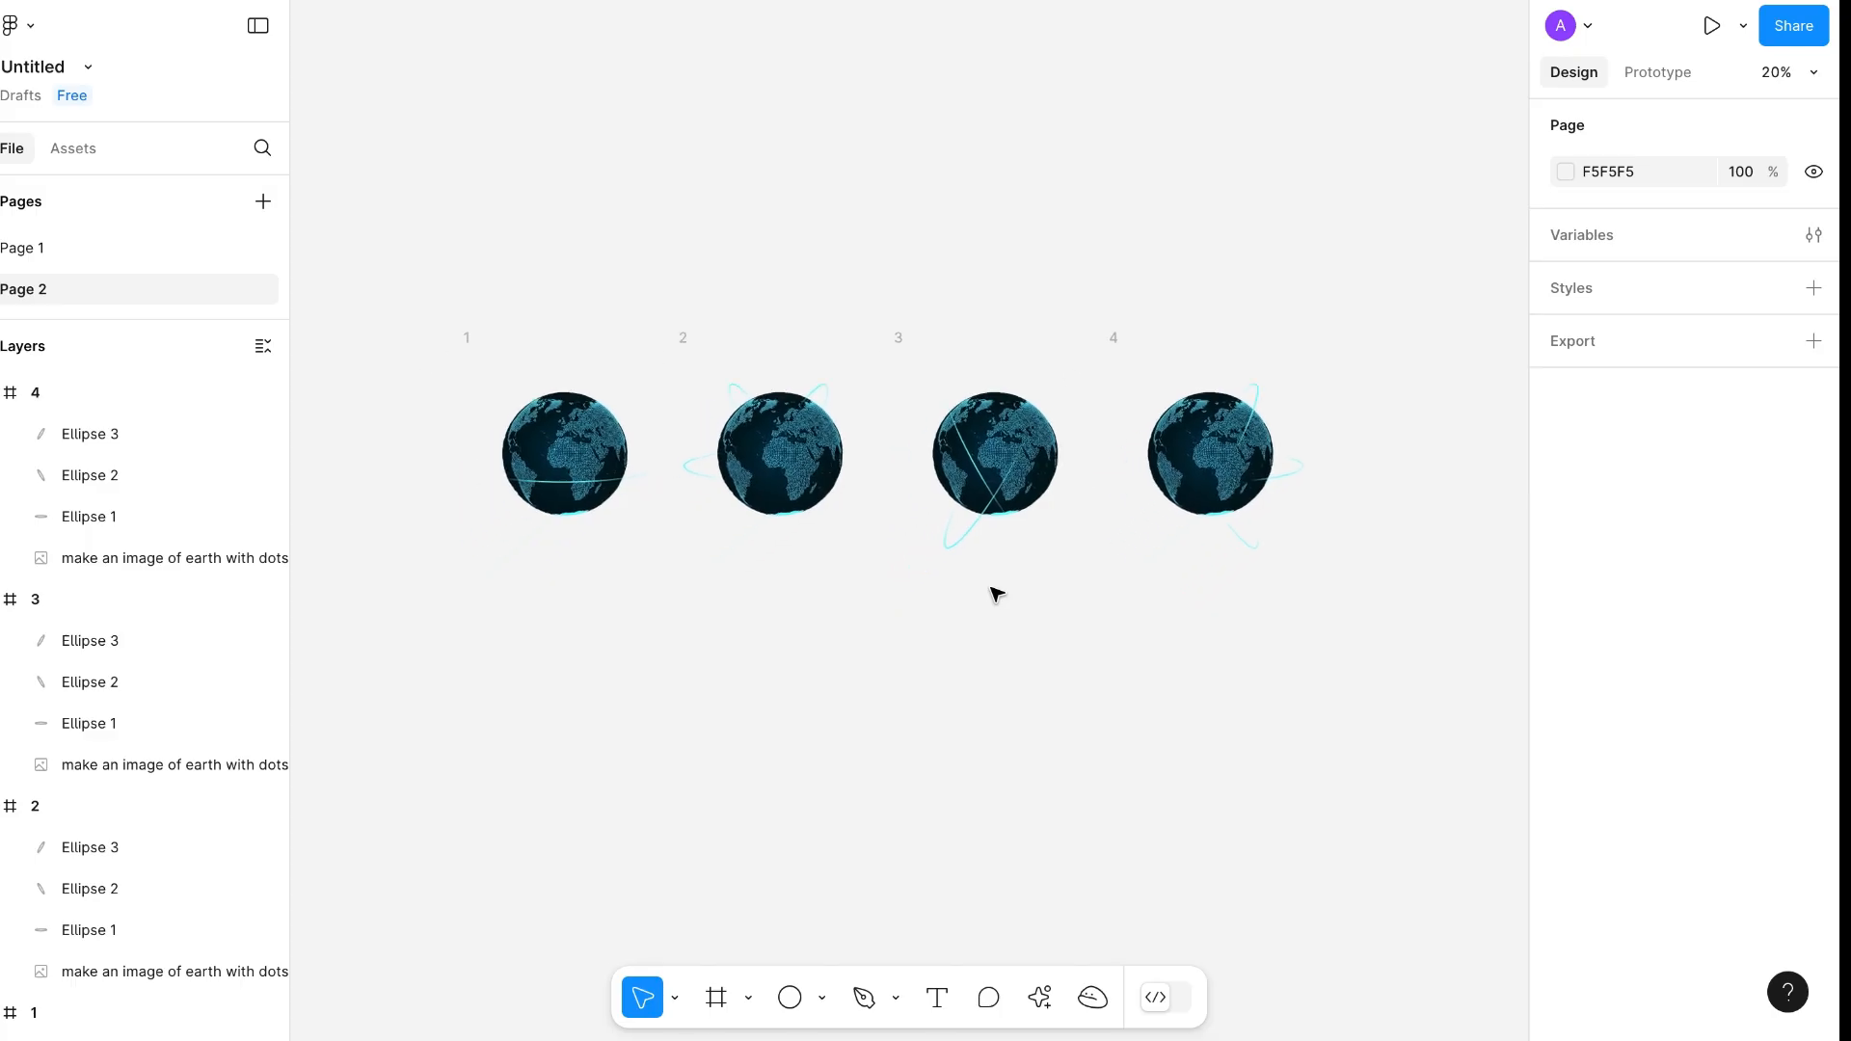
scroll(990, 588, up, 3)
drag(1445, 178, 321, 633)
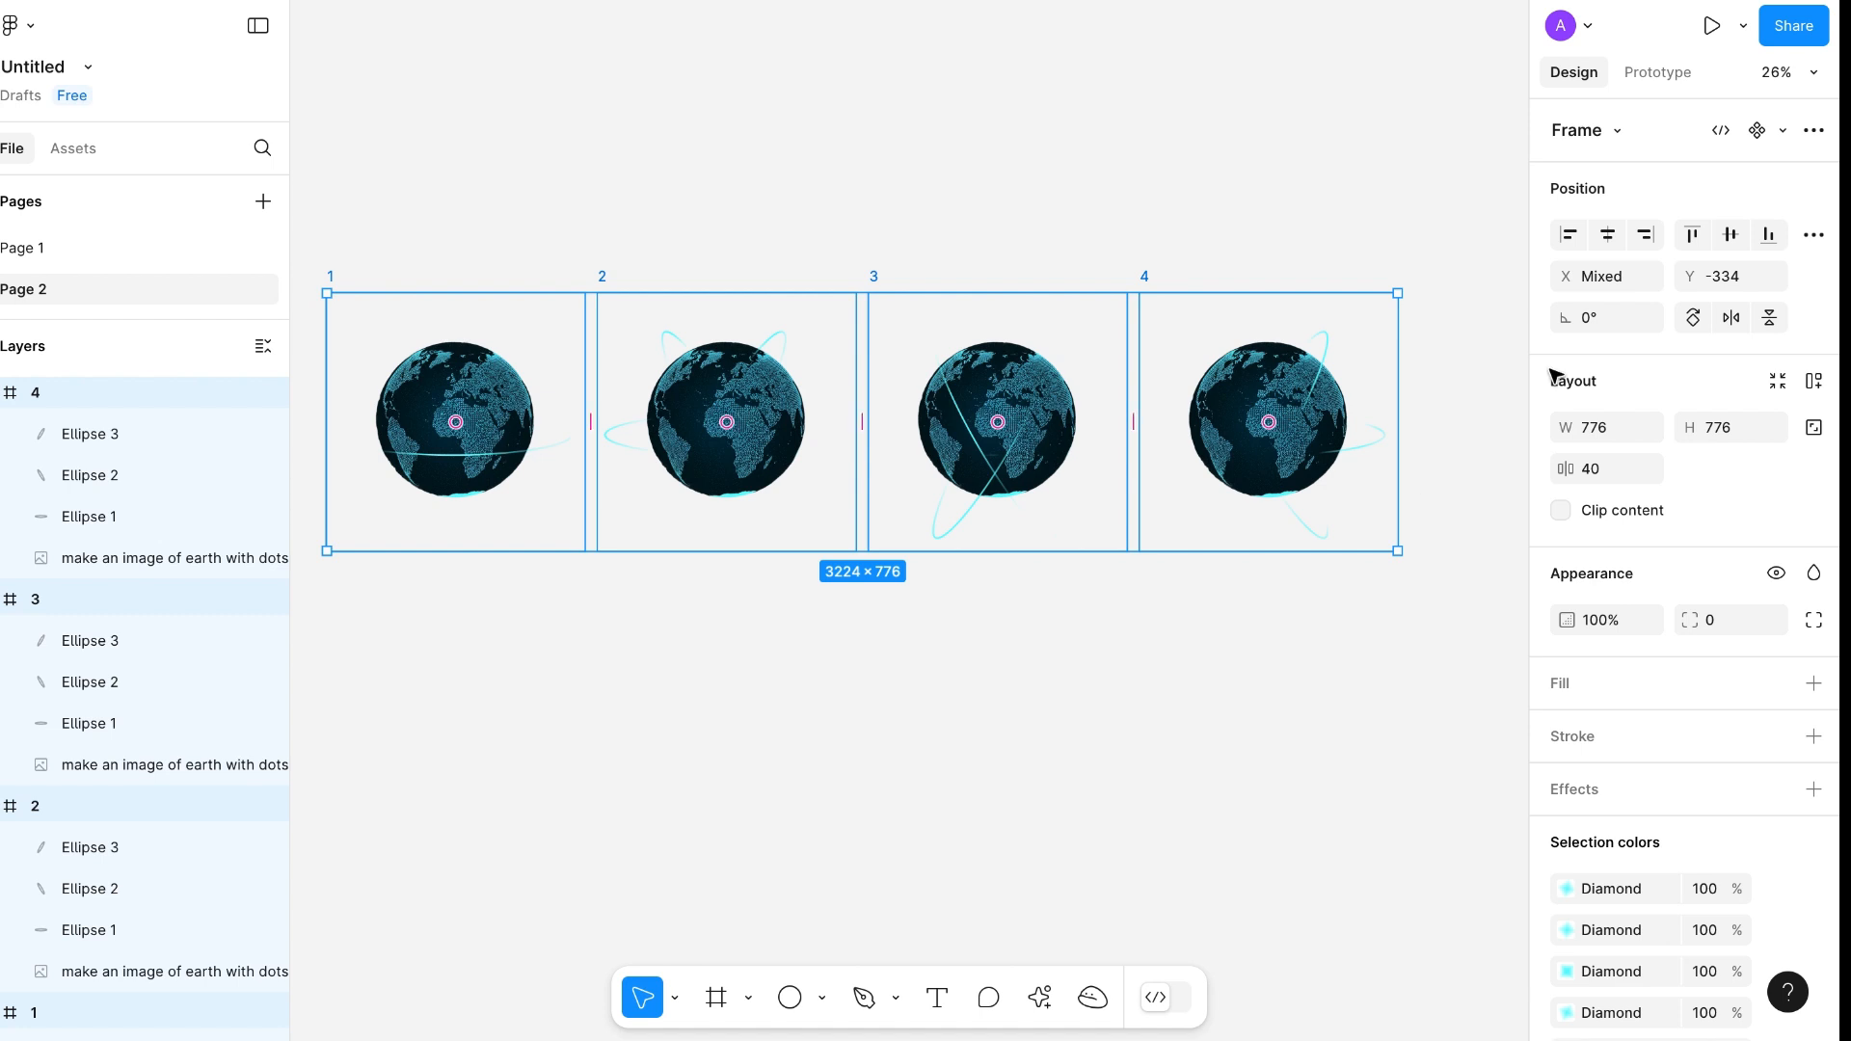
click(1783, 131)
click(1725, 233)
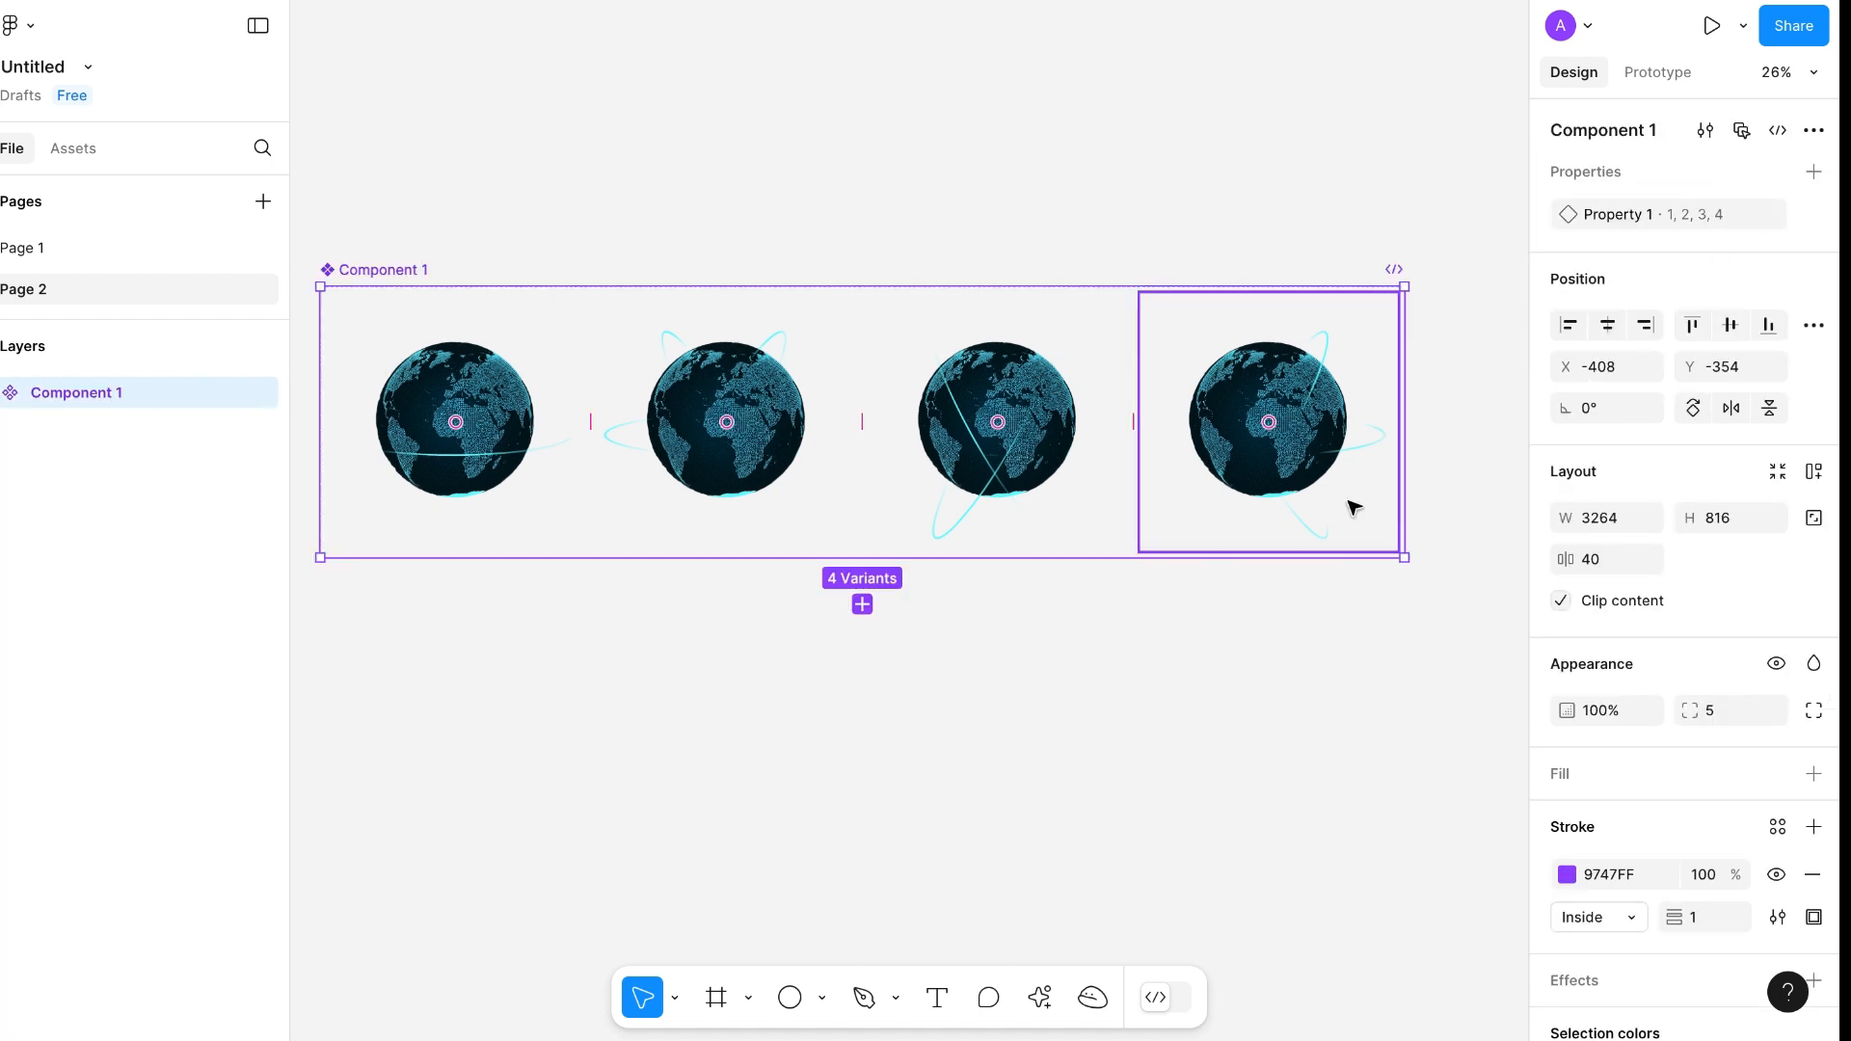
Link variant 1 to variant 2 with a Change to interaction triggered after a delay of 1 ms
click(1657, 72)
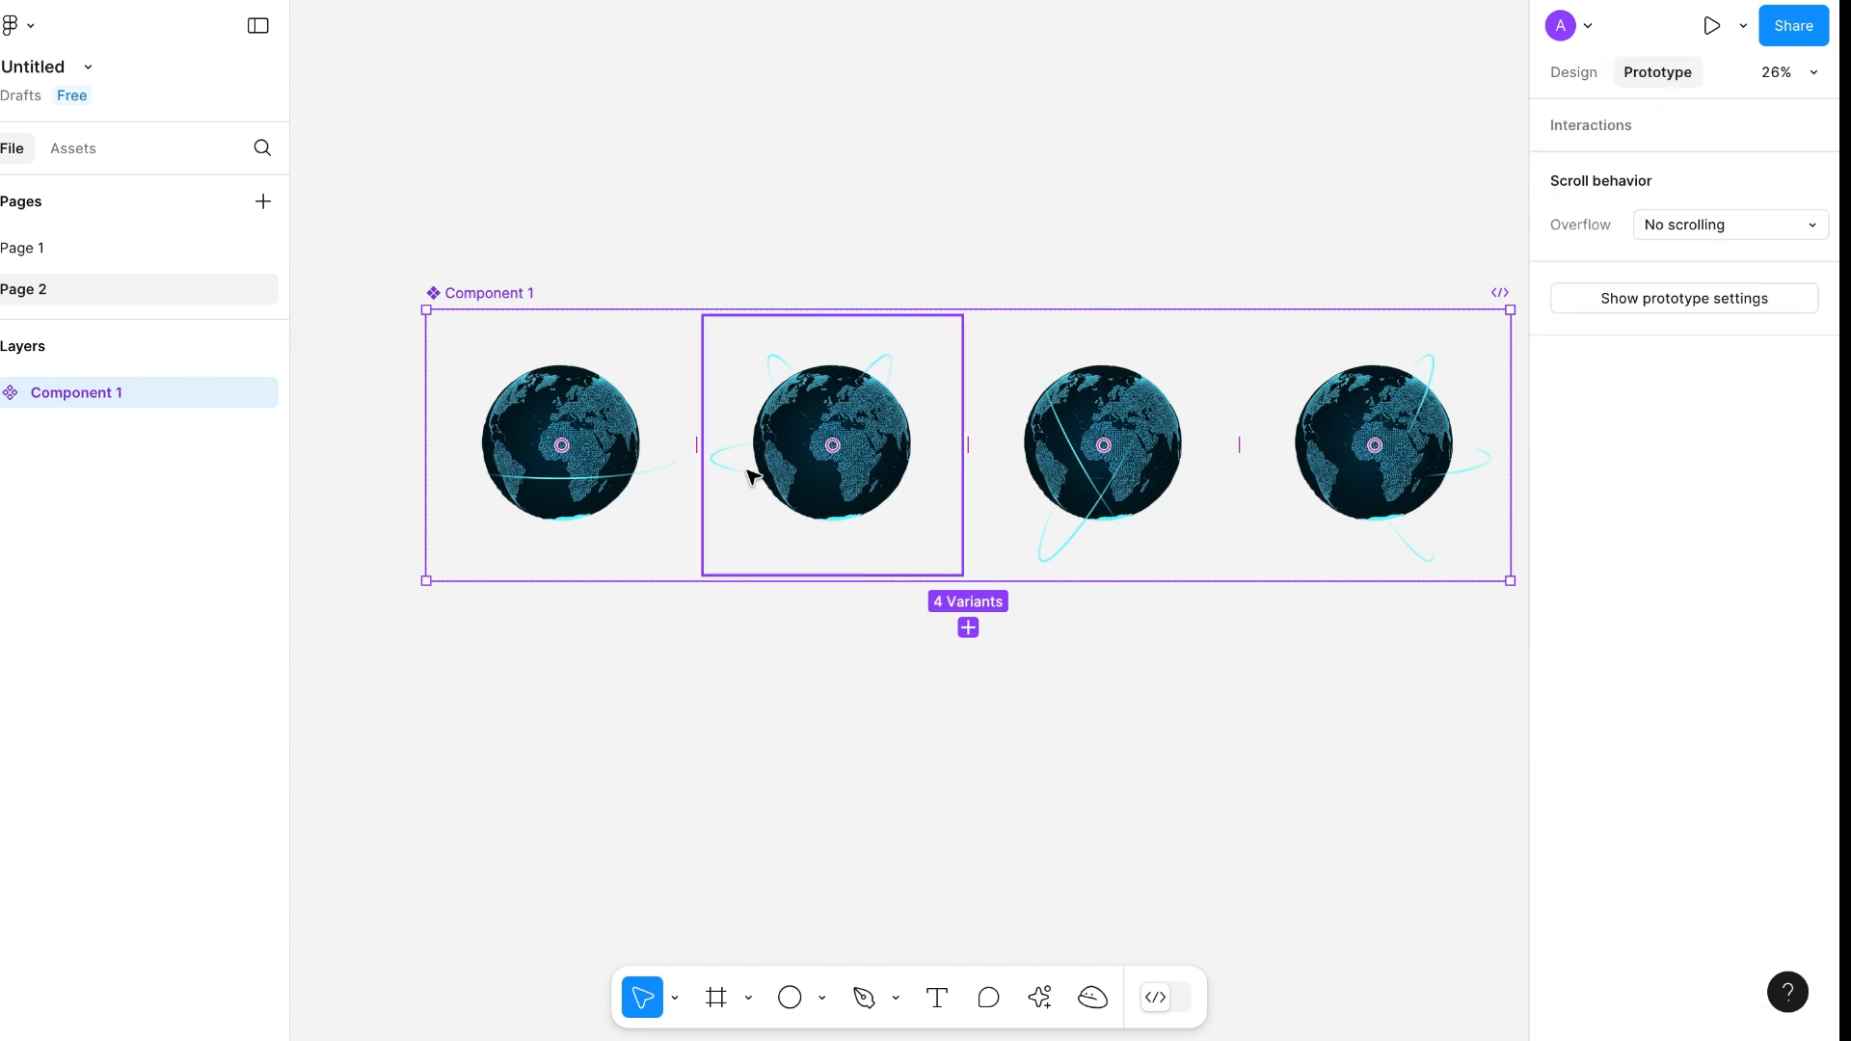
click(615, 457)
drag(690, 445, 761, 444)
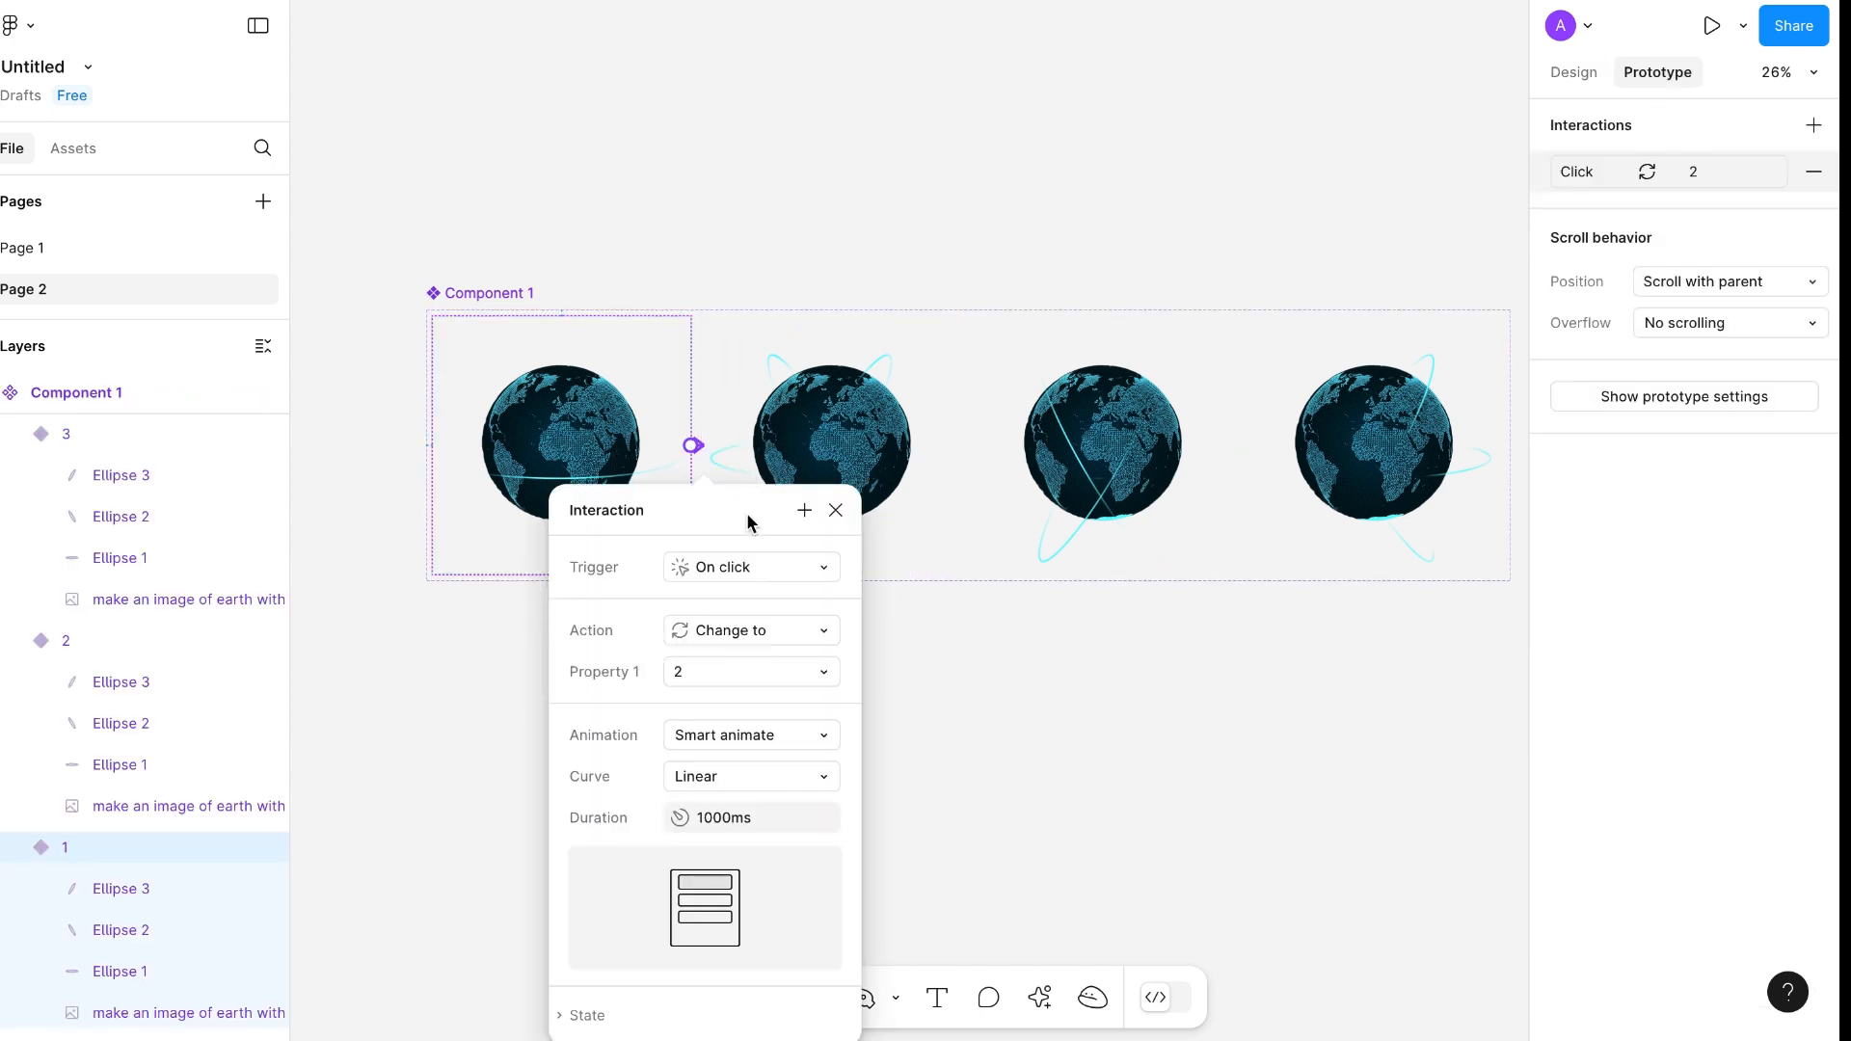
click(714, 567)
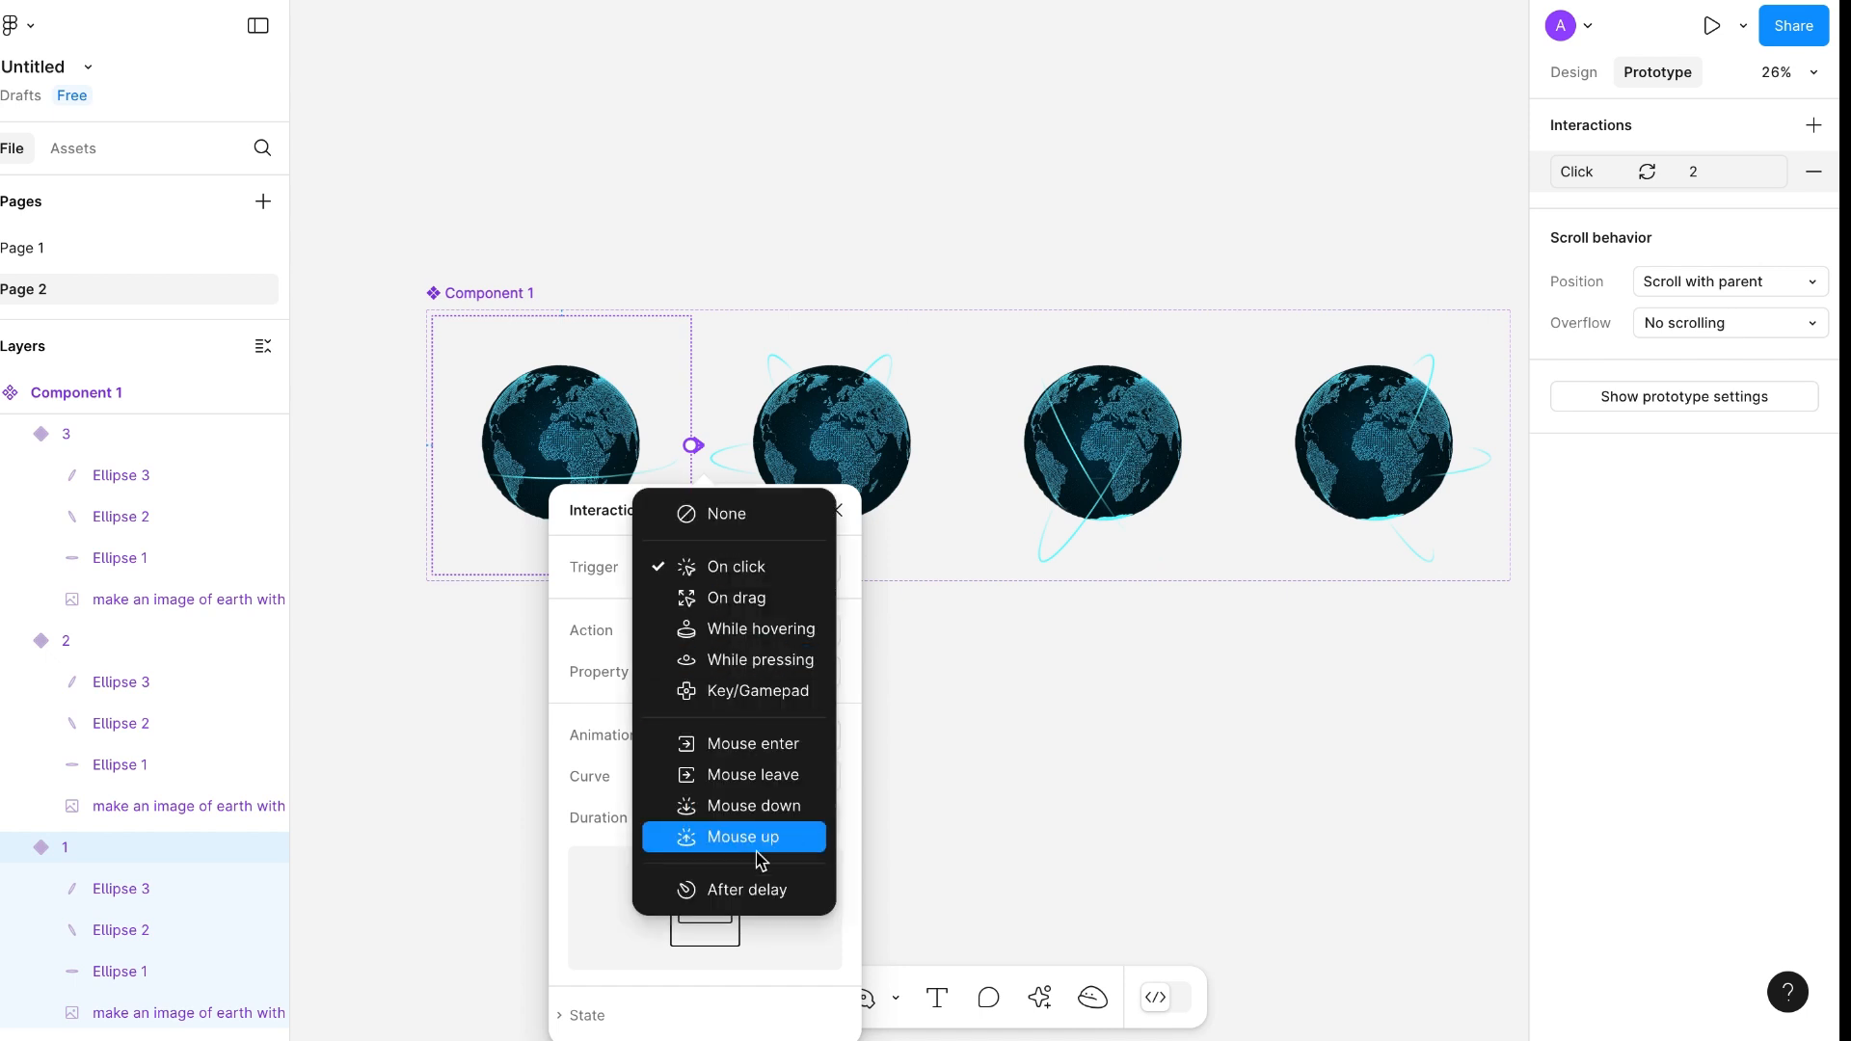
click(748, 883)
click(713, 607)
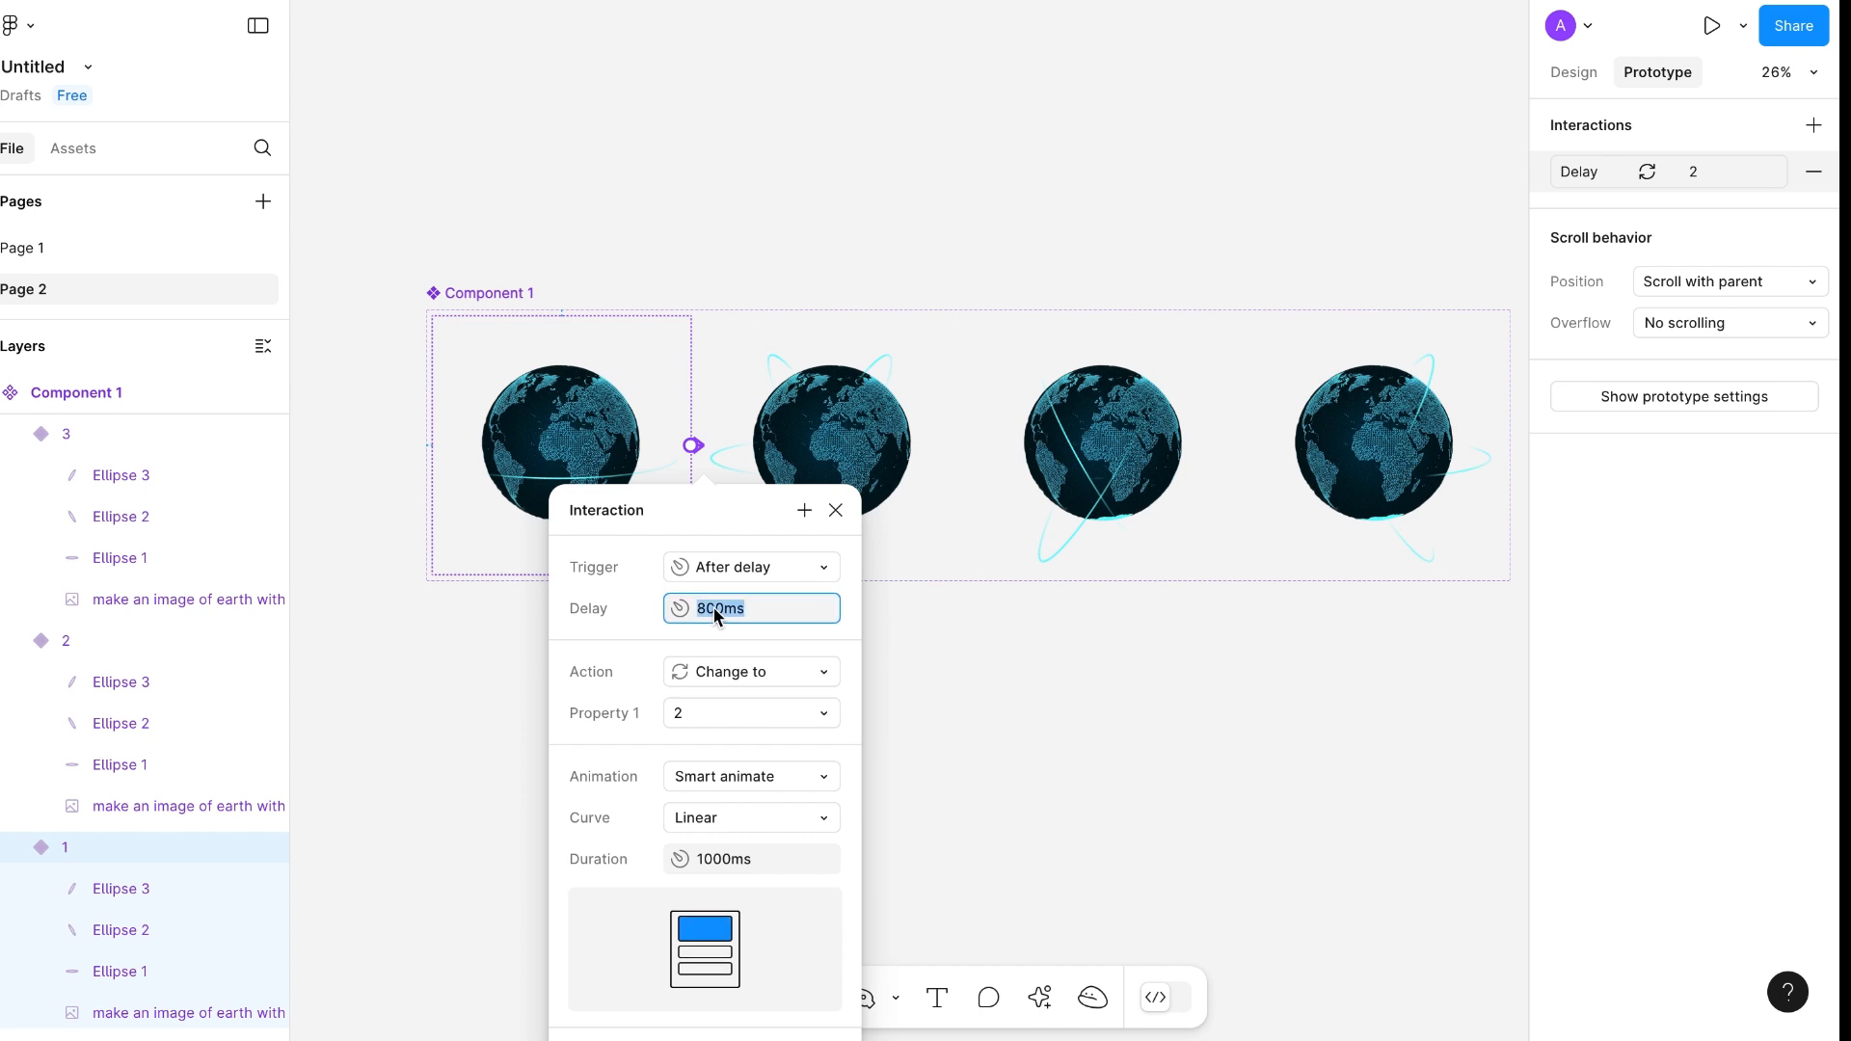
text(1ms)
click(965, 879)
Link variant 2 to variant 3 with a Change to interaction triggered after a delay of 1 ms
click(888, 496)
drag(1044, 435, 1044, 434)
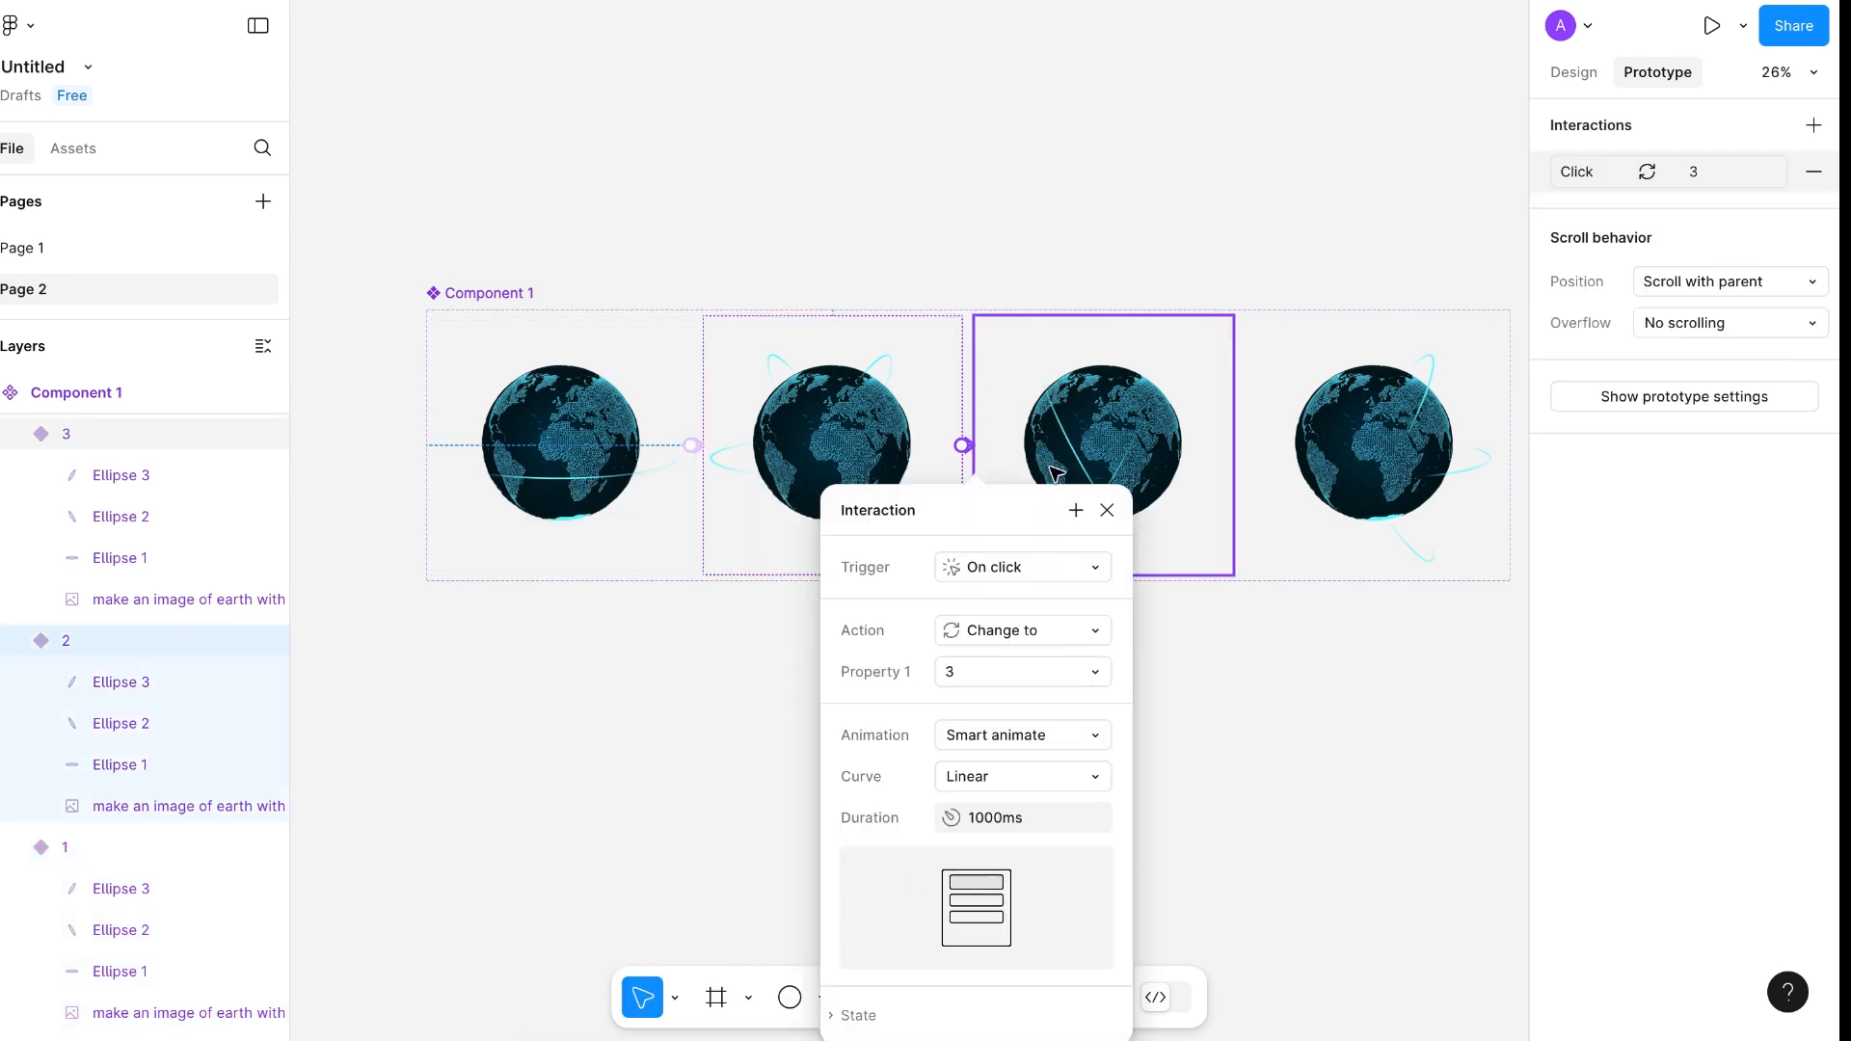
click(1008, 568)
click(1005, 889)
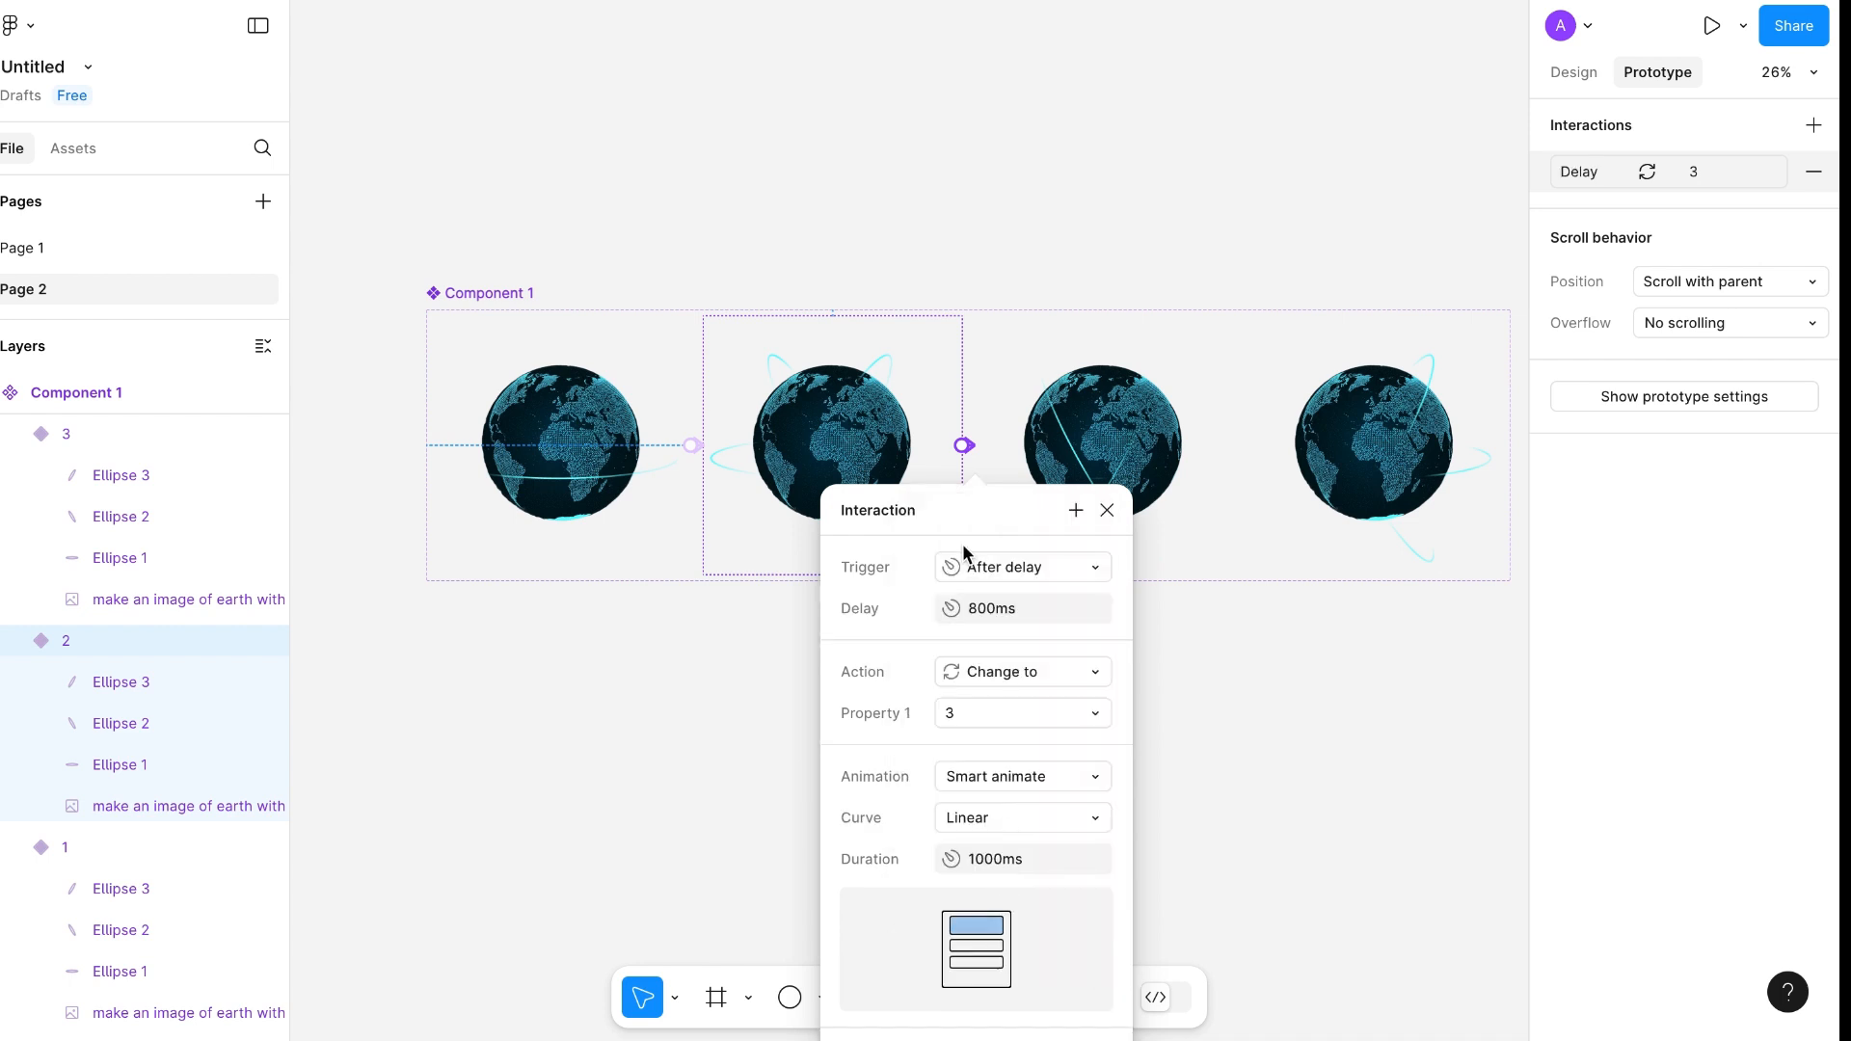
click(986, 611)
text(1ms)
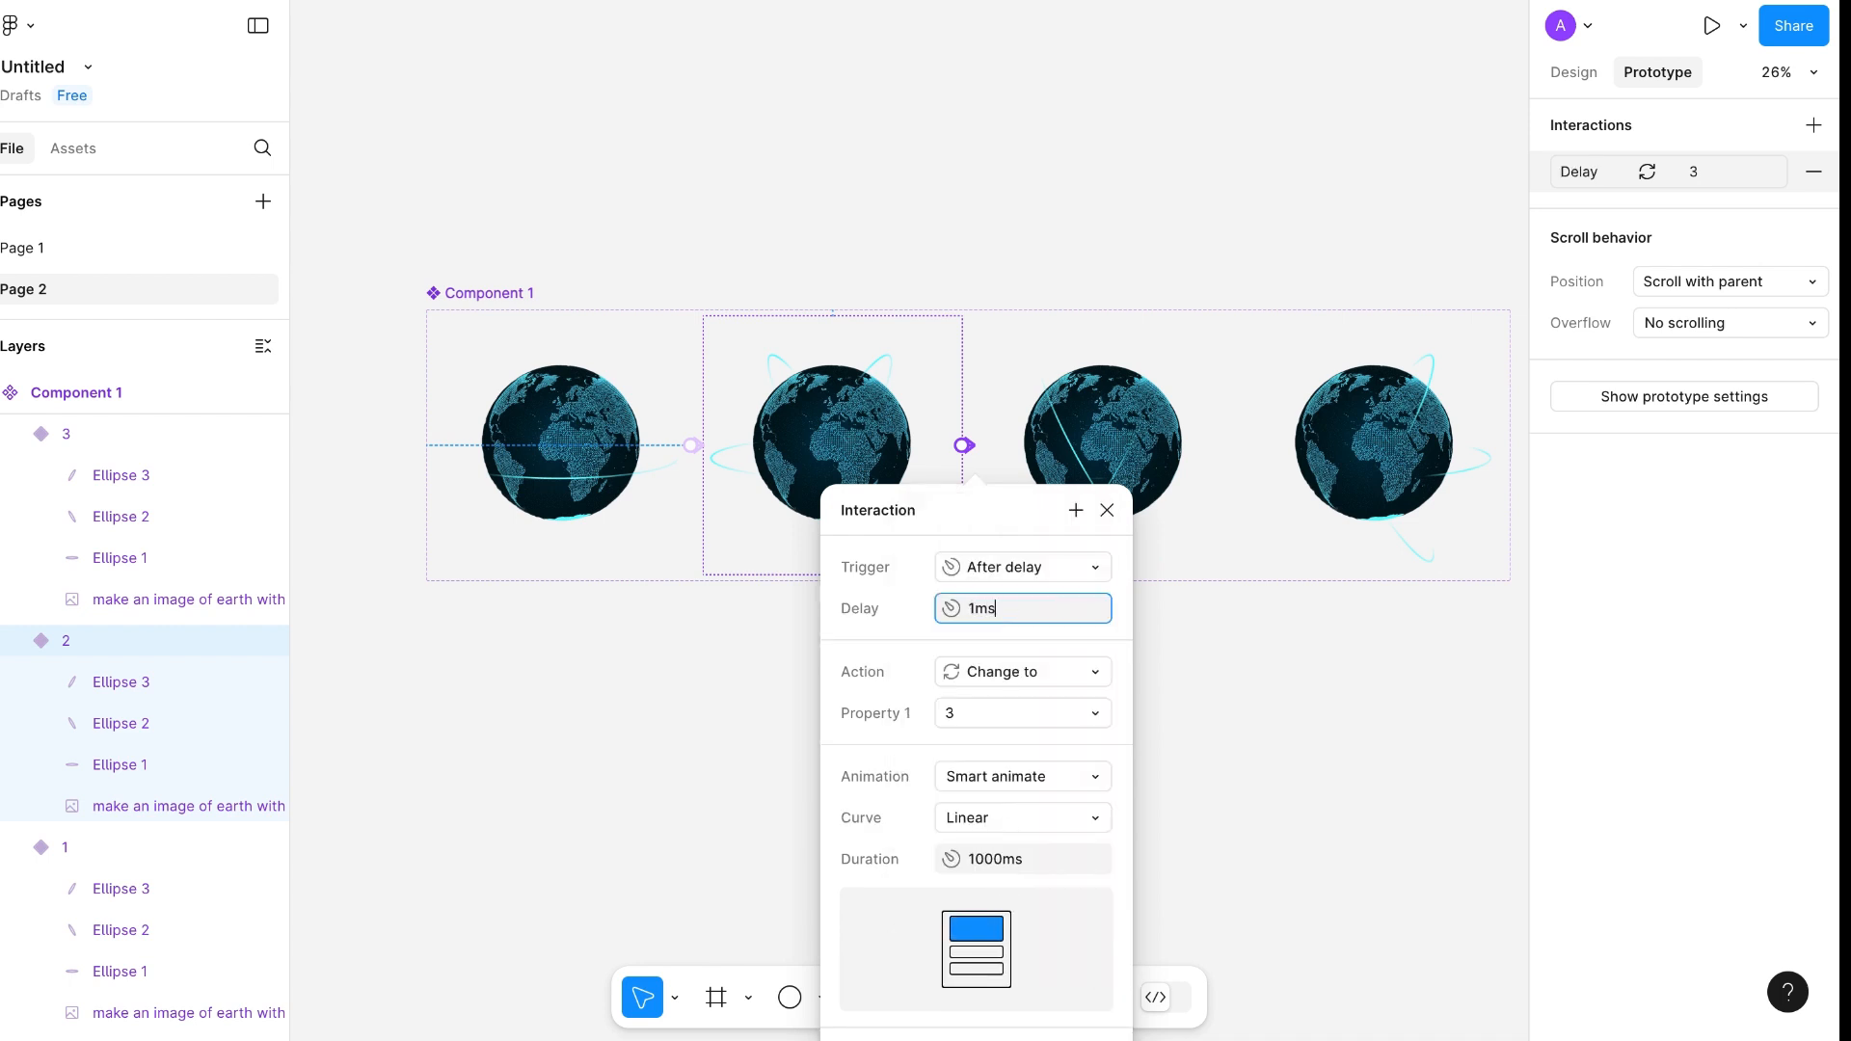
click(1255, 663)
Link variant 3 to variant 4 with a Change to interaction triggered after a delay of 1 ms
click(1229, 443)
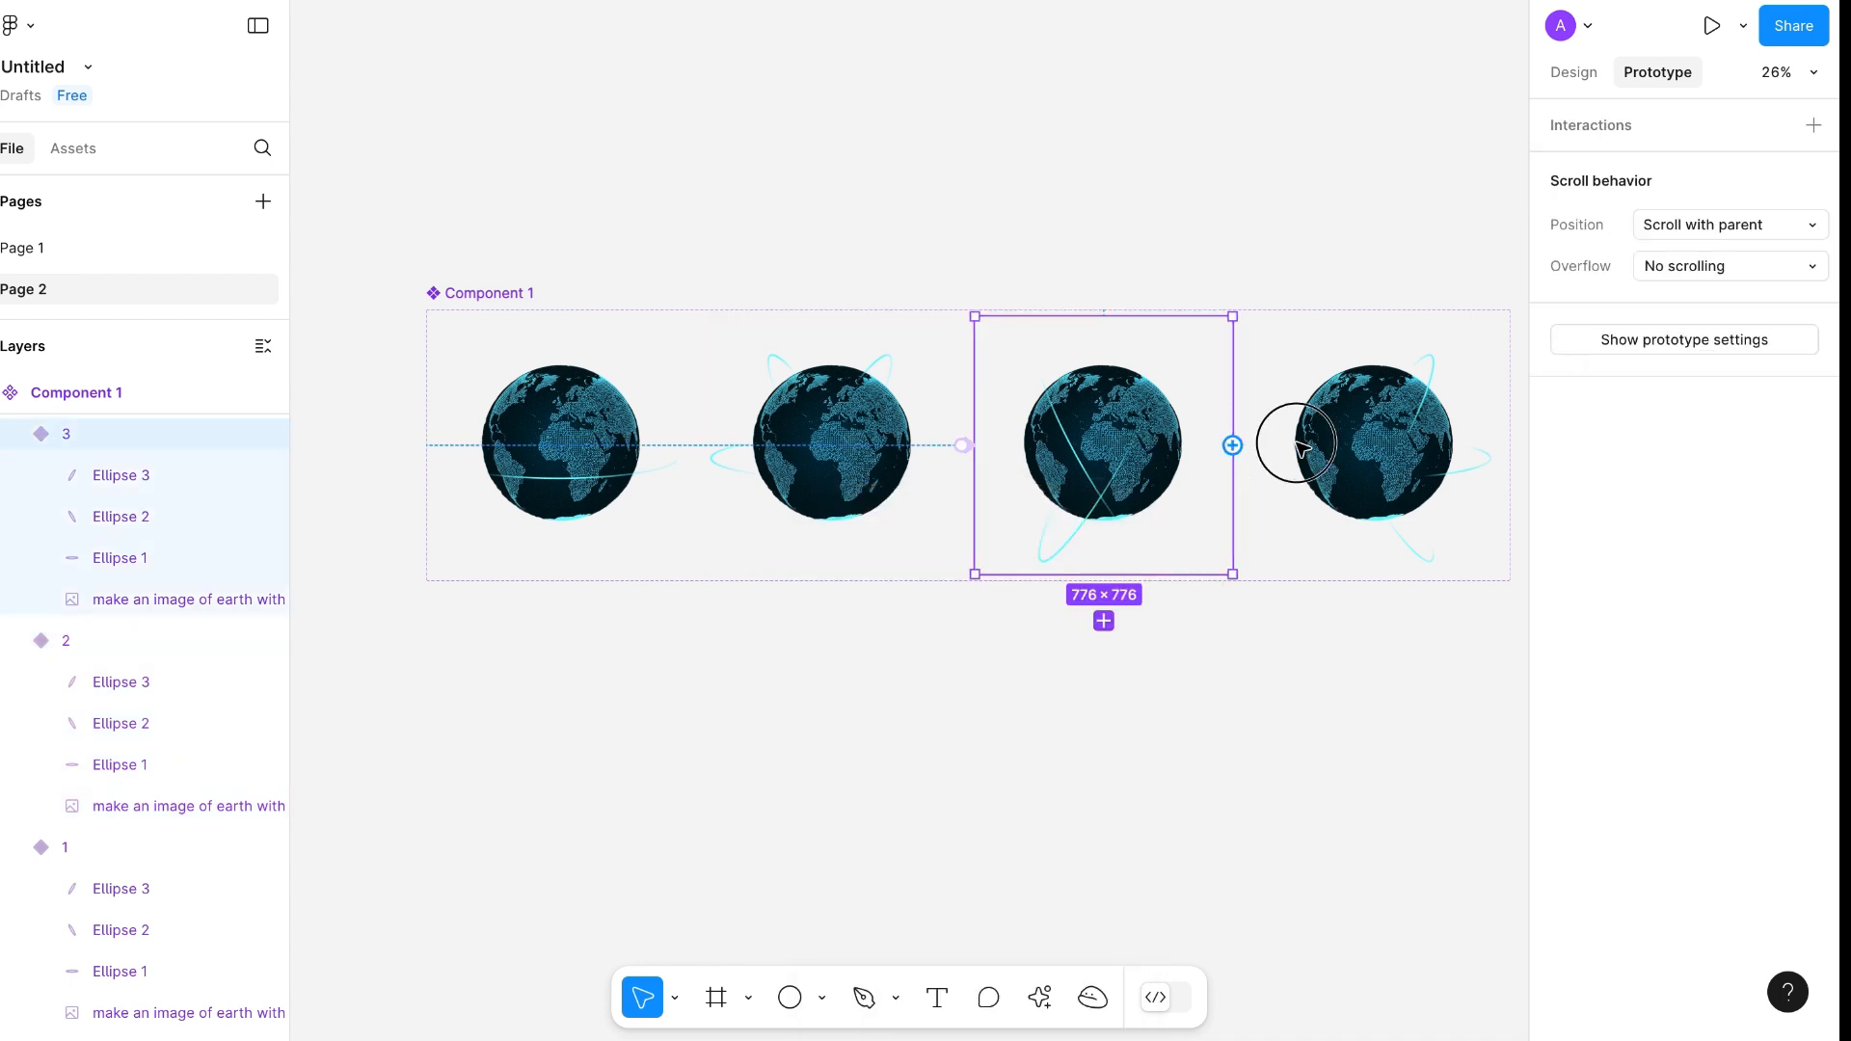
drag(1237, 446, 1369, 448)
click(1236, 563)
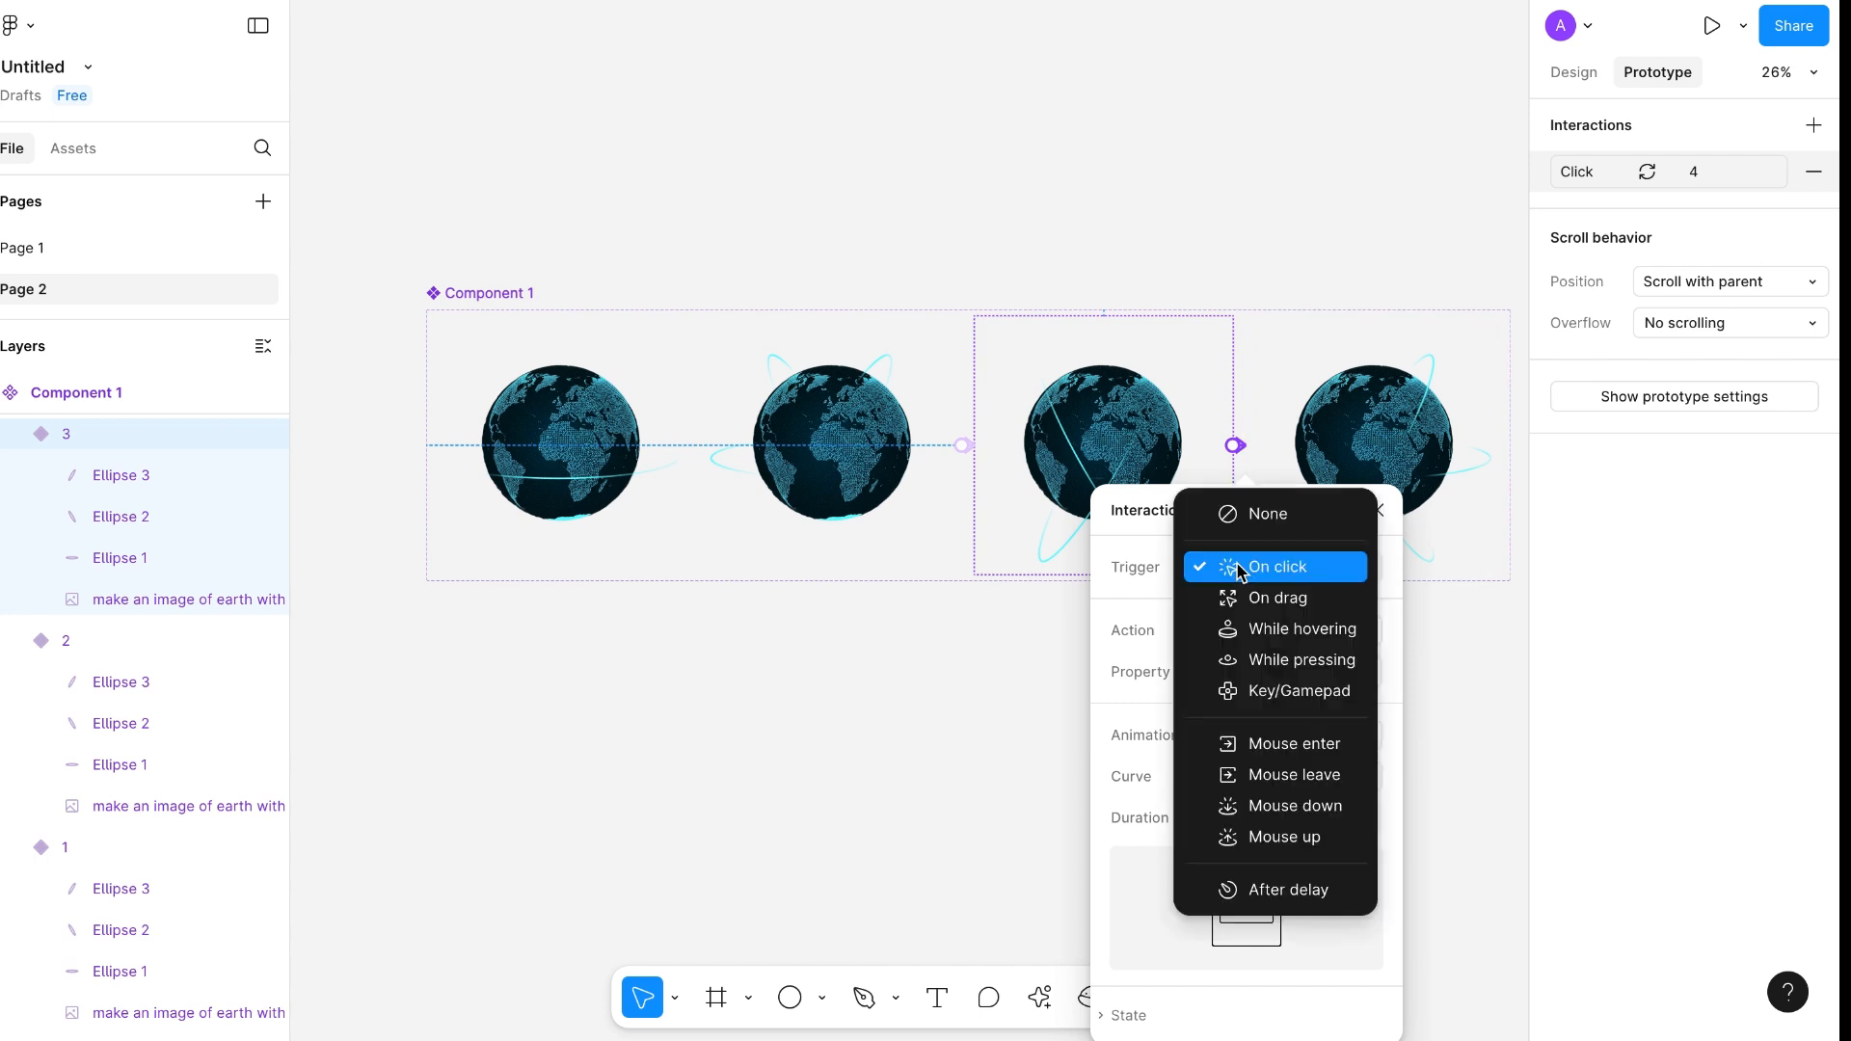
click(1288, 889)
click(1251, 610)
text(1ms)
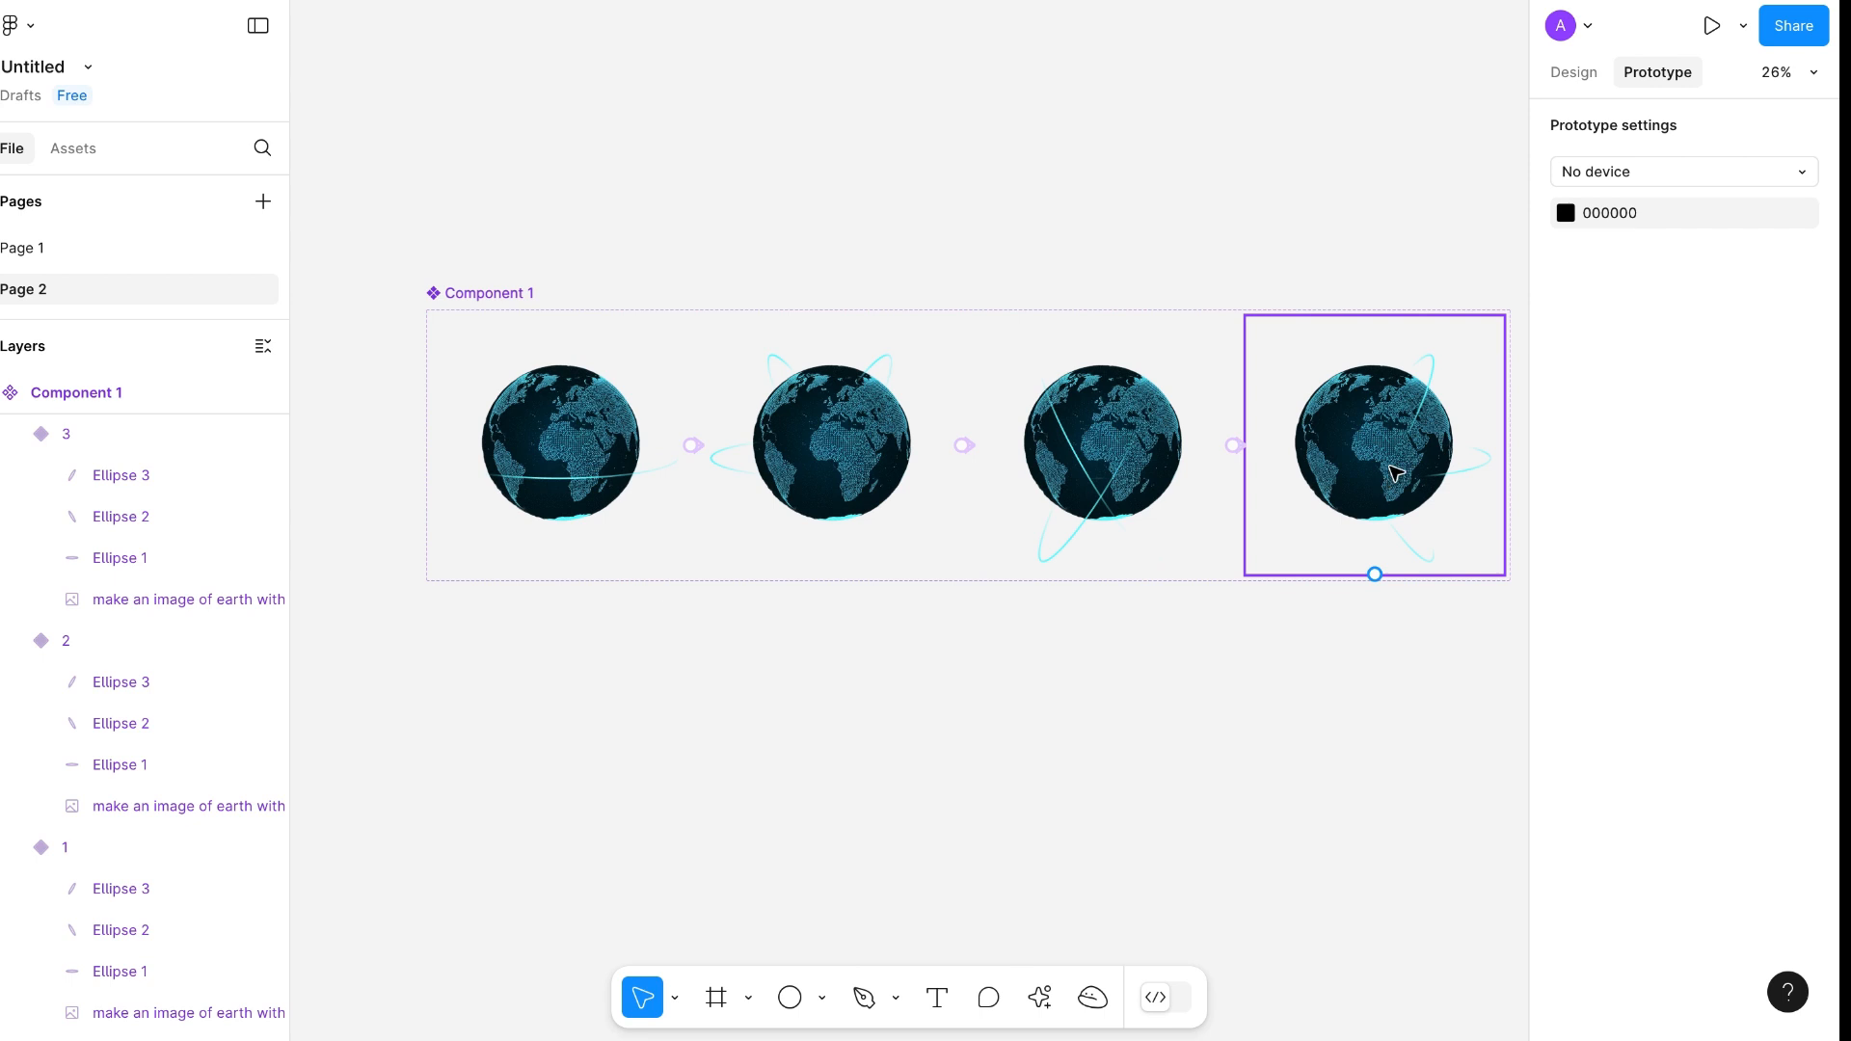
Link variant 4 back to variant 1 with a Change to interaction triggered after a delay of 1 ms
click(1263, 500)
drag(1246, 464, 614, 476)
click(711, 570)
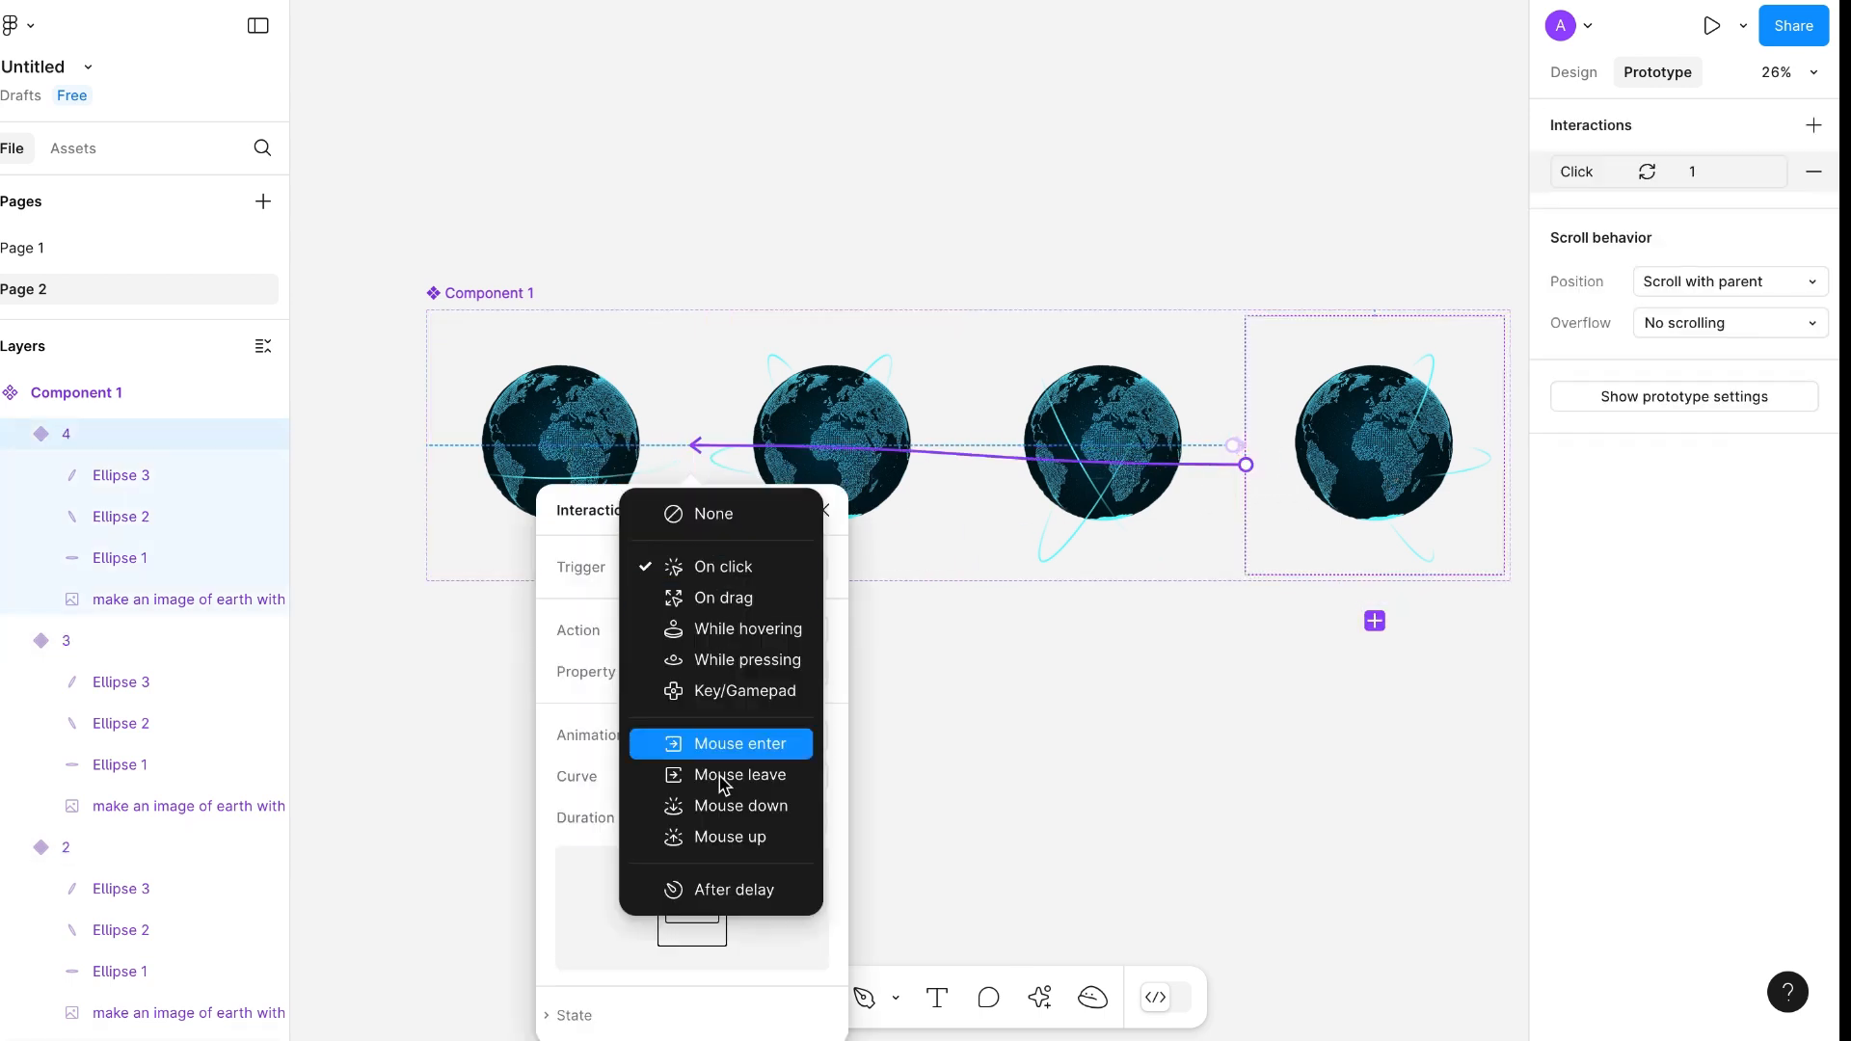
click(731, 888)
click(714, 604)
text(1ms)
click(996, 723)
Draw a new frame about 3093 by 2008 below the earth component set
scroll(993, 723, down, 5)
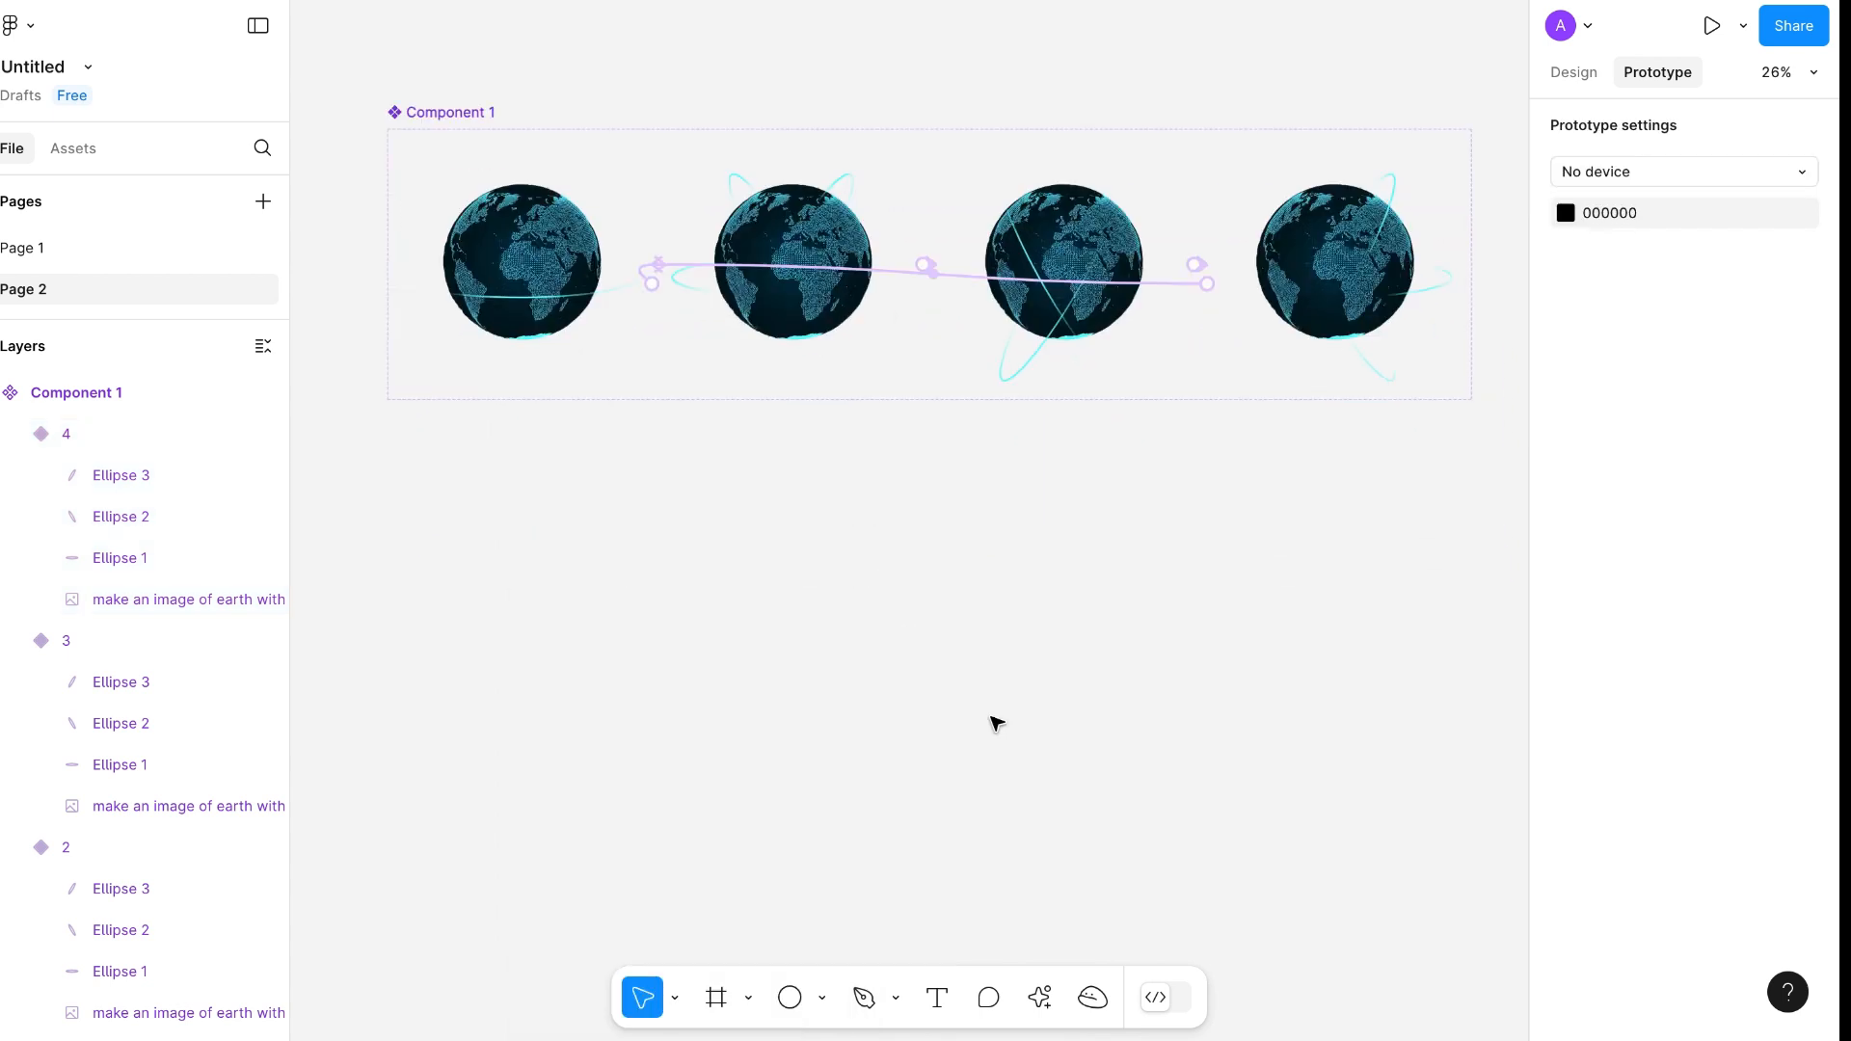
key(f)
drag(444, 286, 1471, 954)
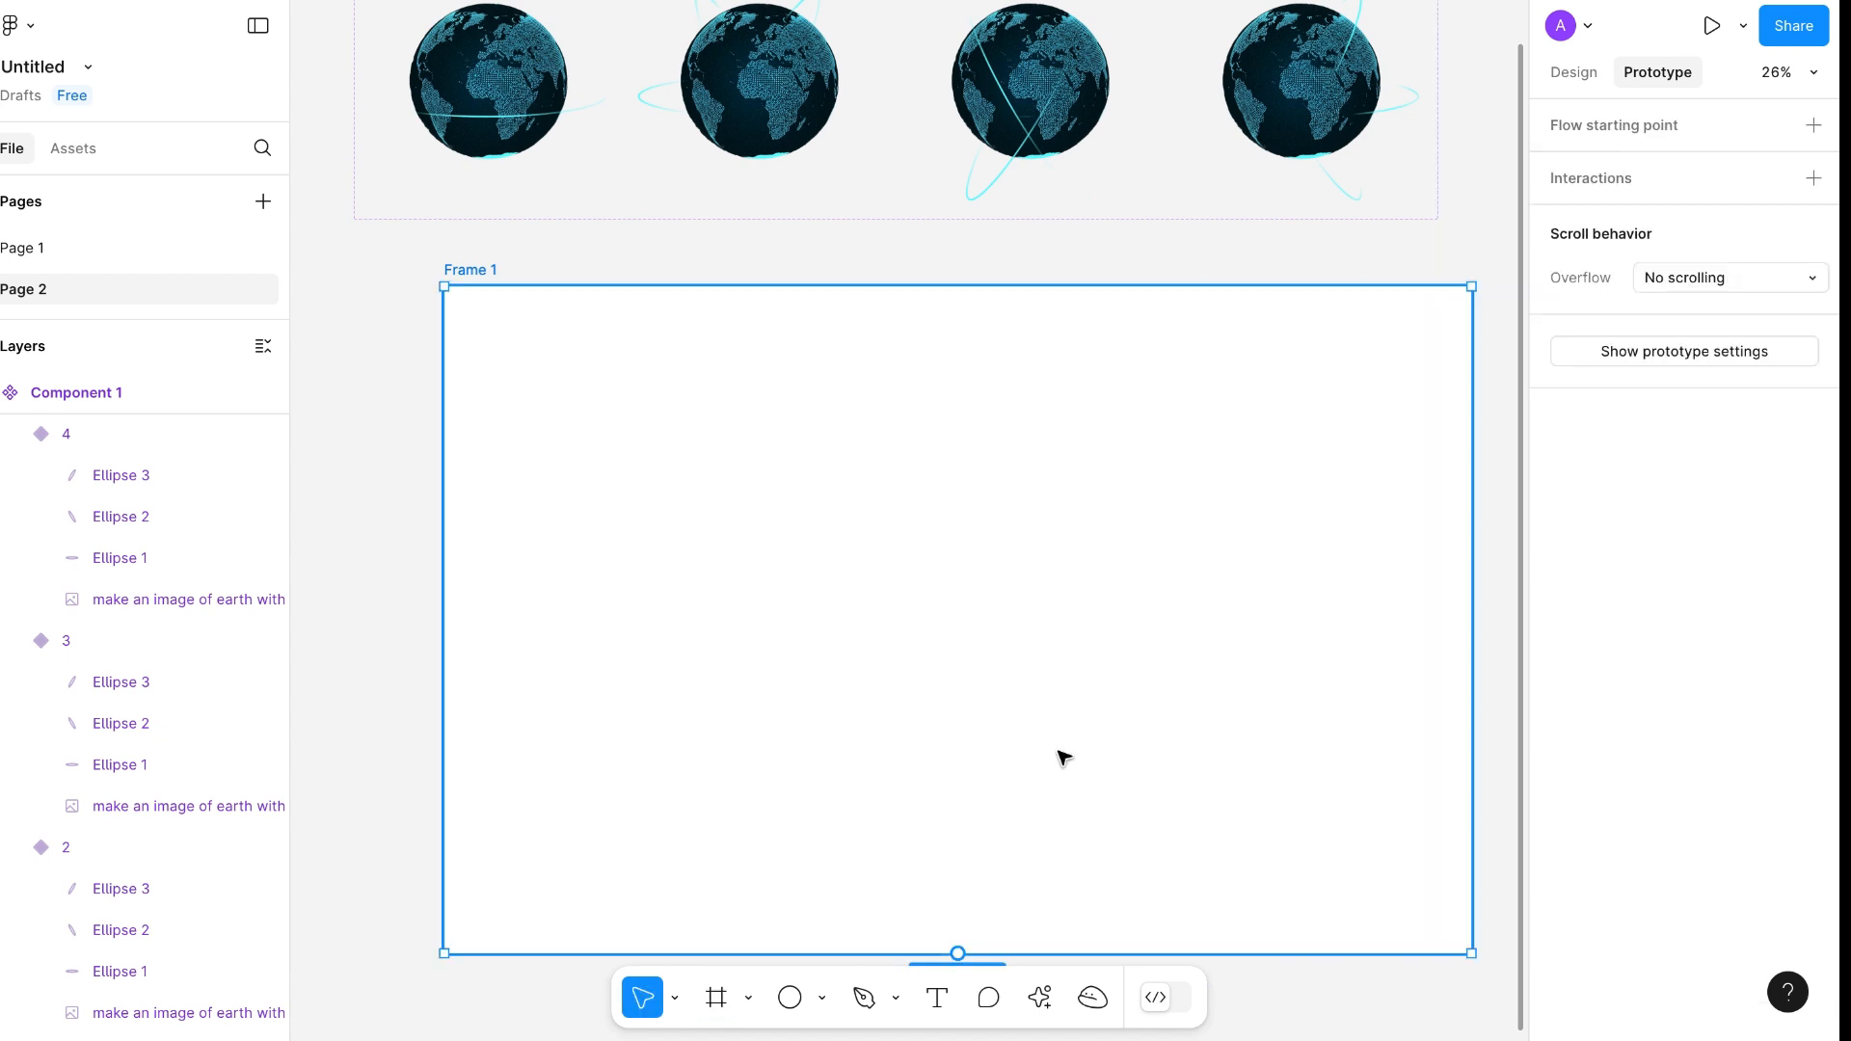
Fill the new frame with a dark colour sampled from the third earth variant, then darken the fill to 010B0F
click(1571, 71)
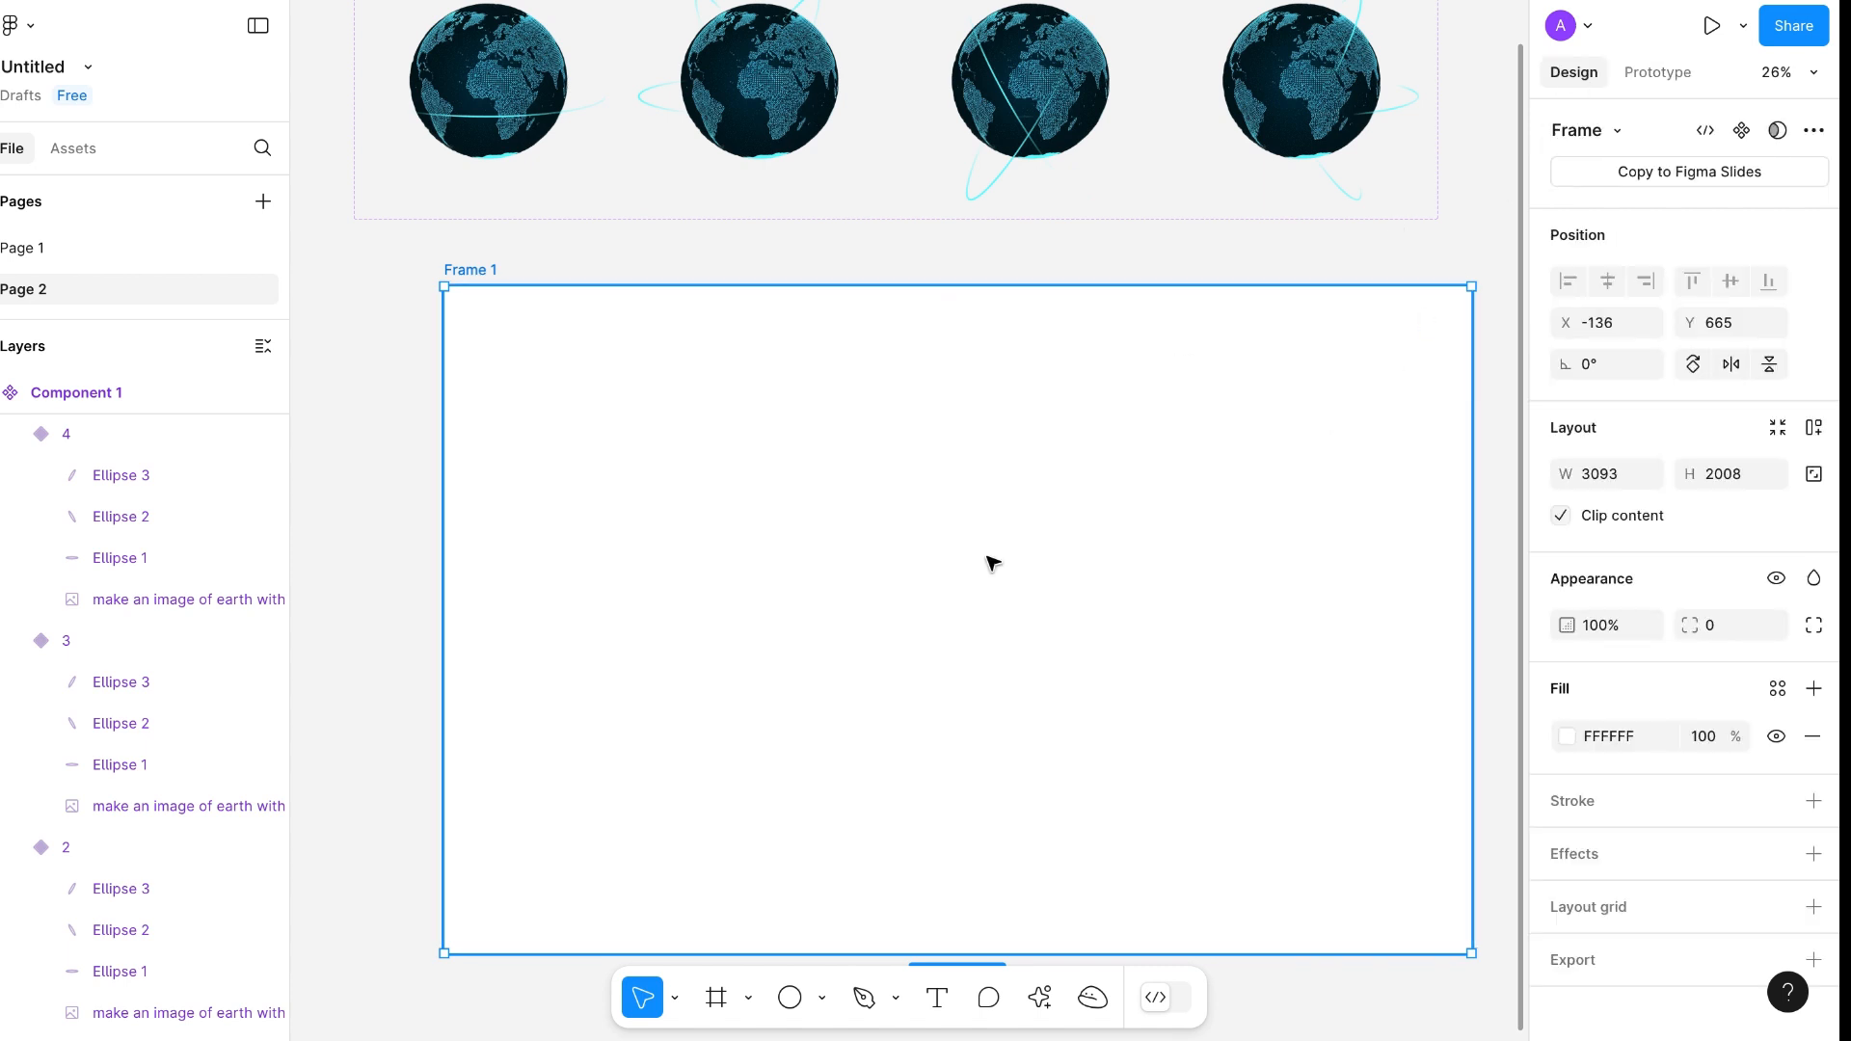
key(i)
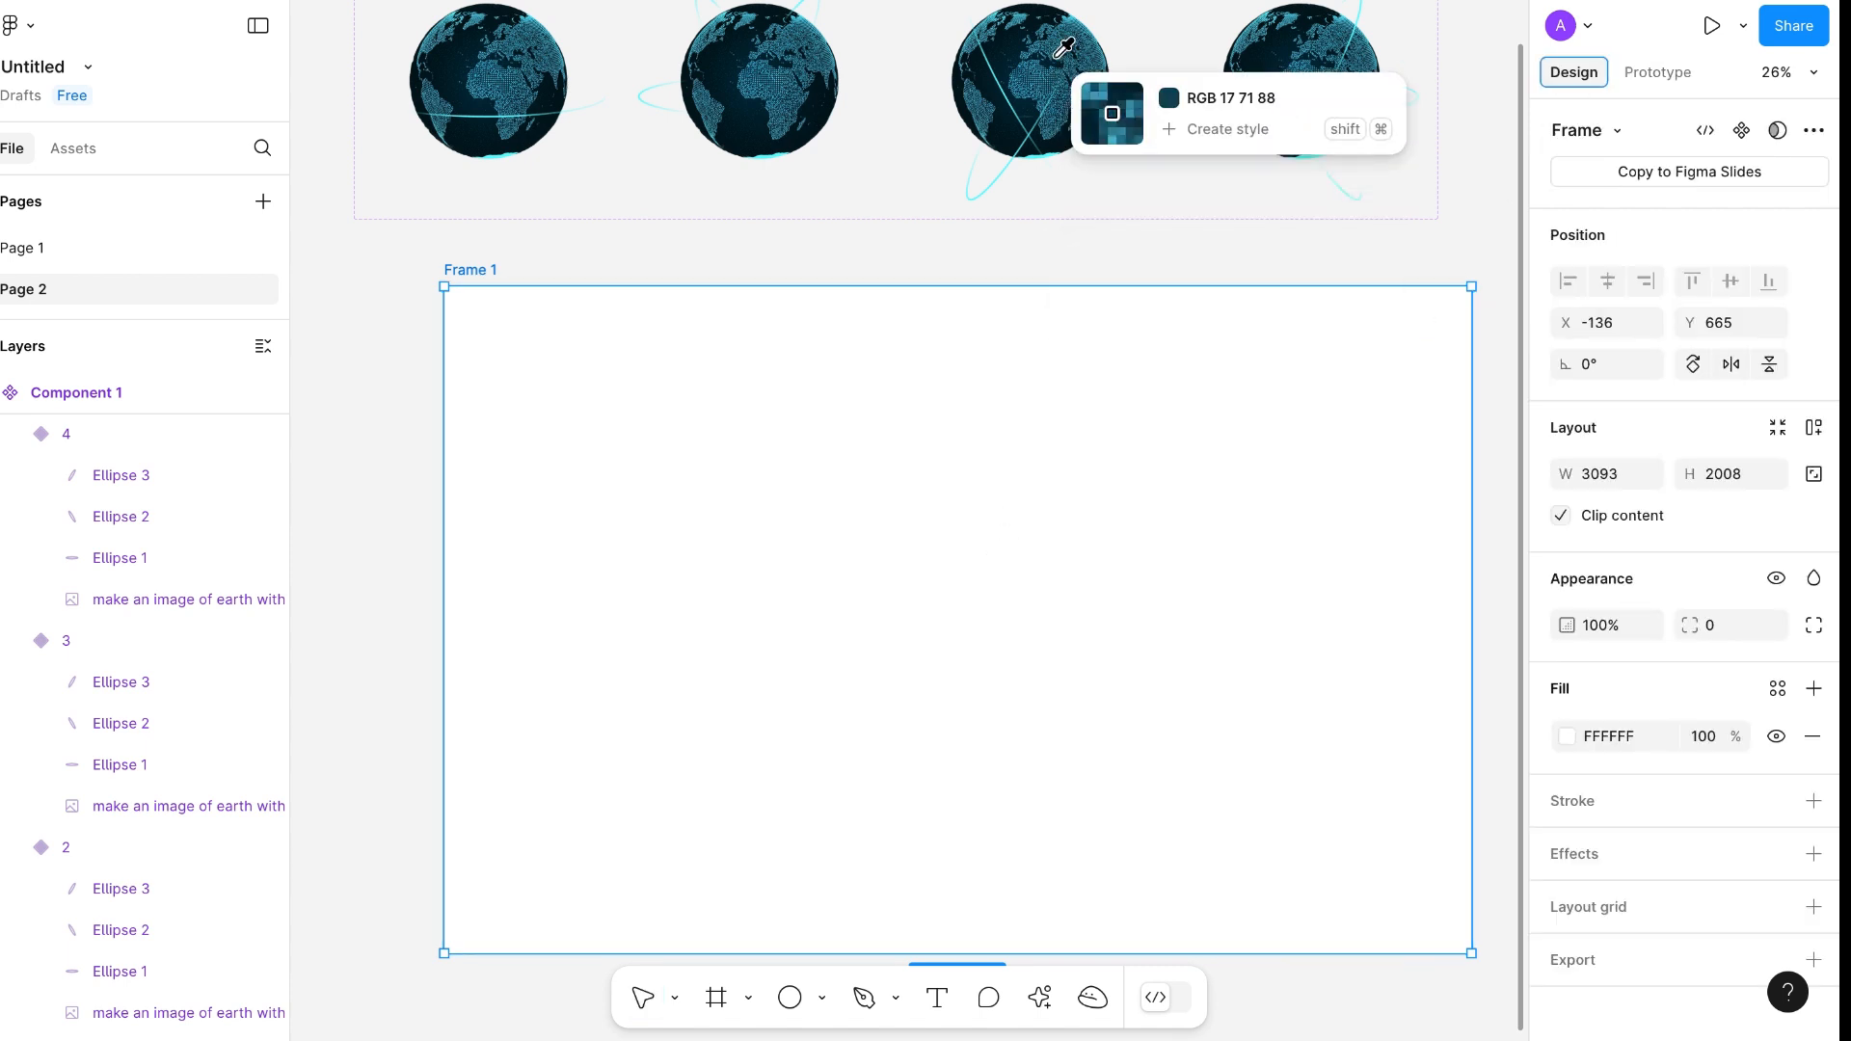
click(1019, 138)
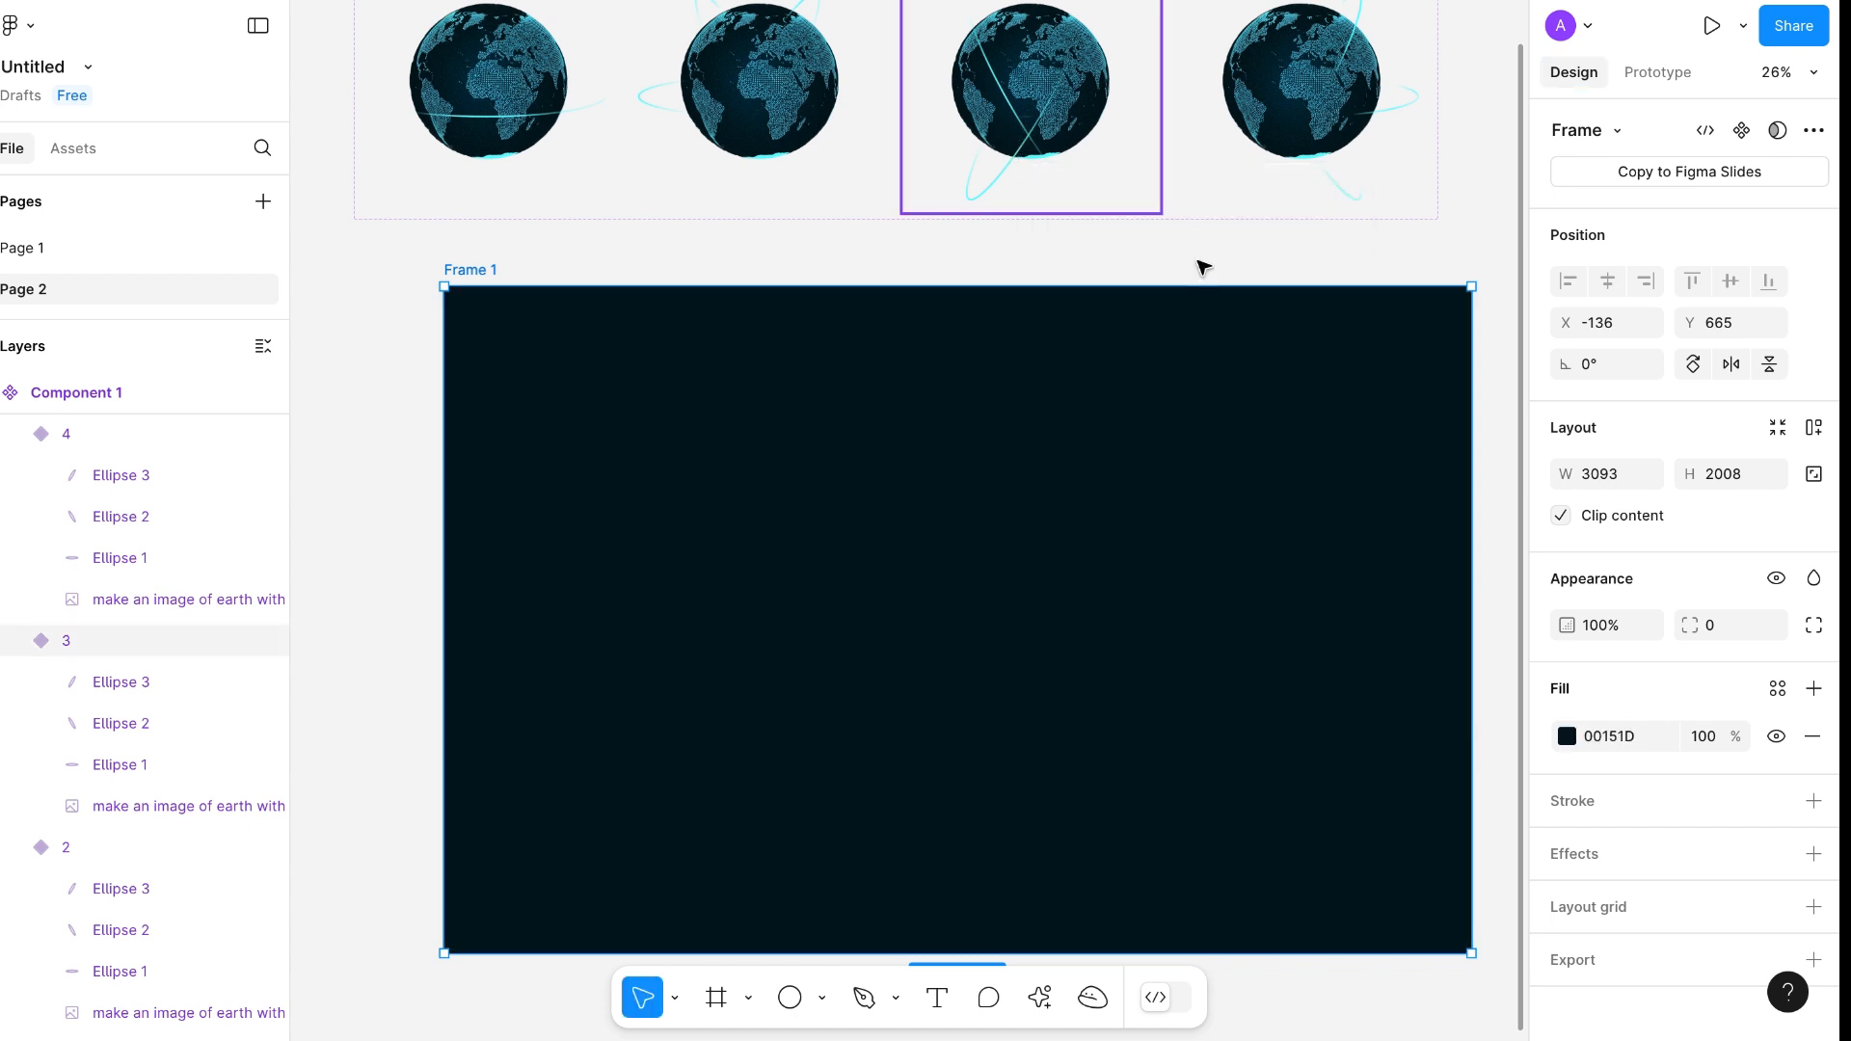
click(1566, 737)
drag(1509, 747, 1489, 774)
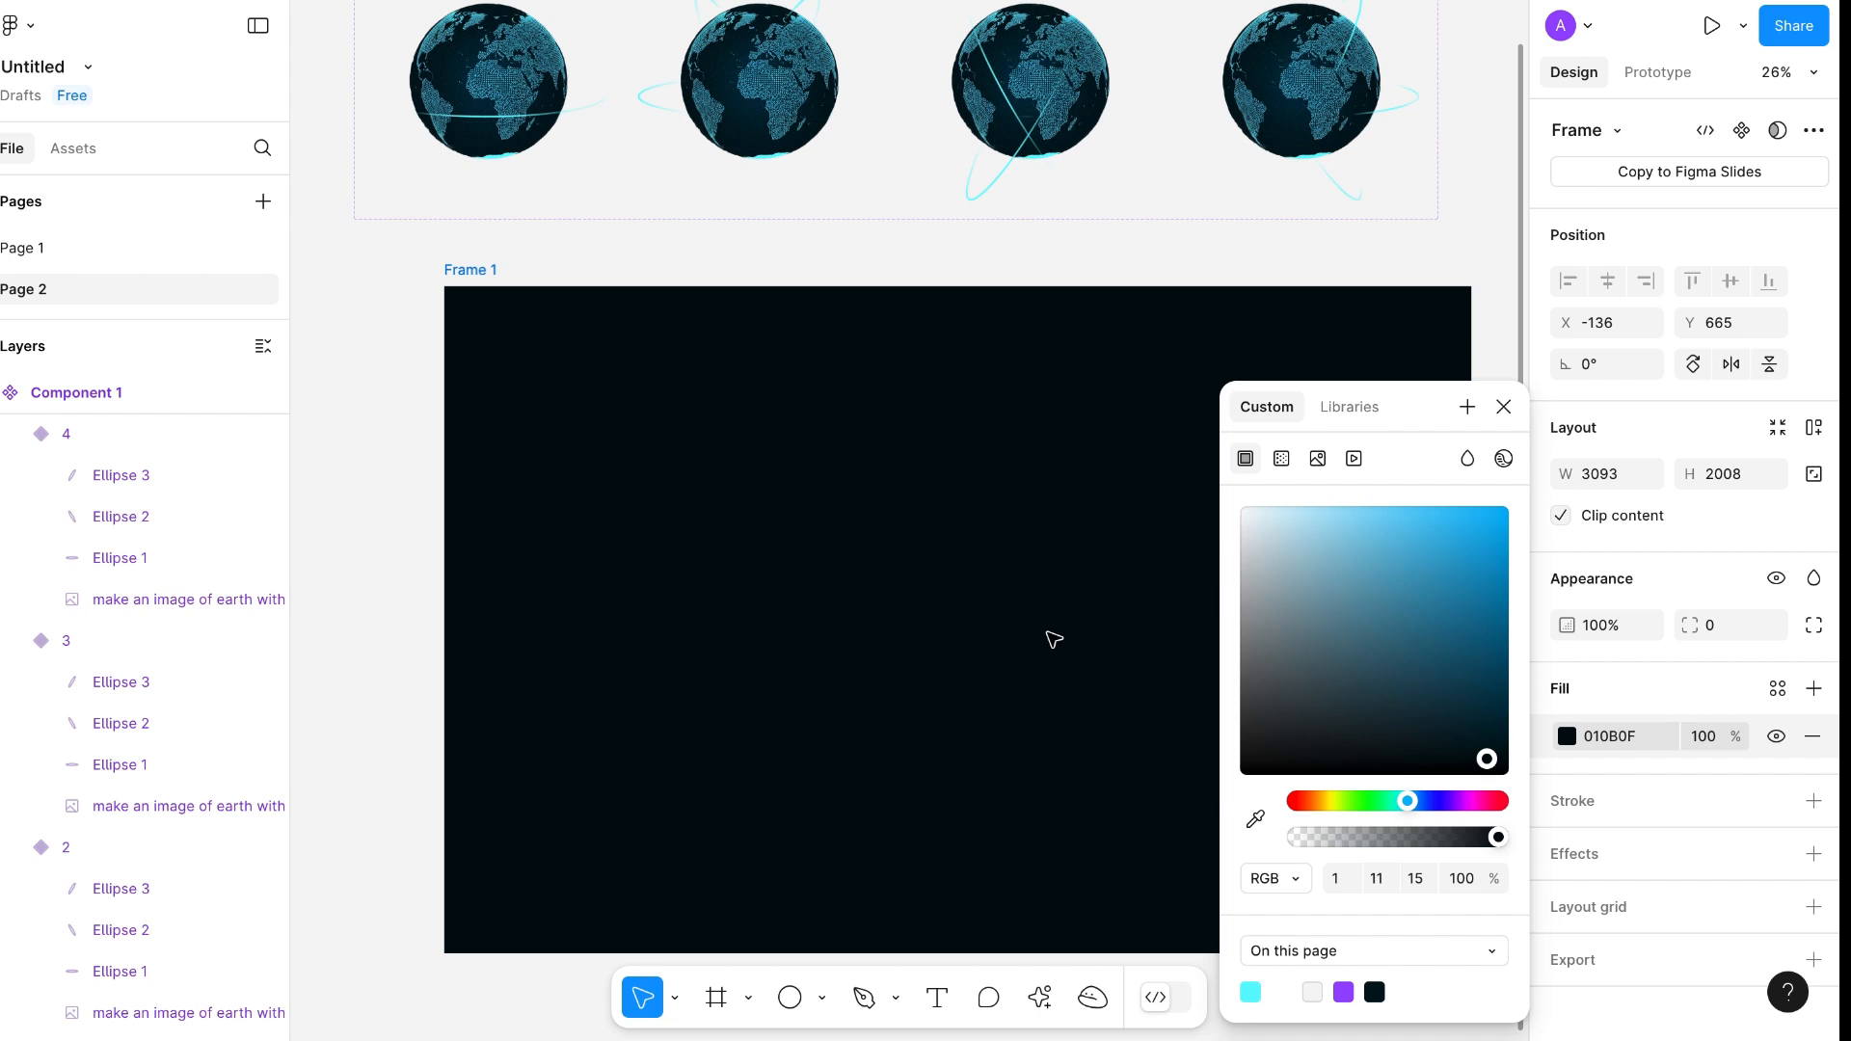
click(401, 347)
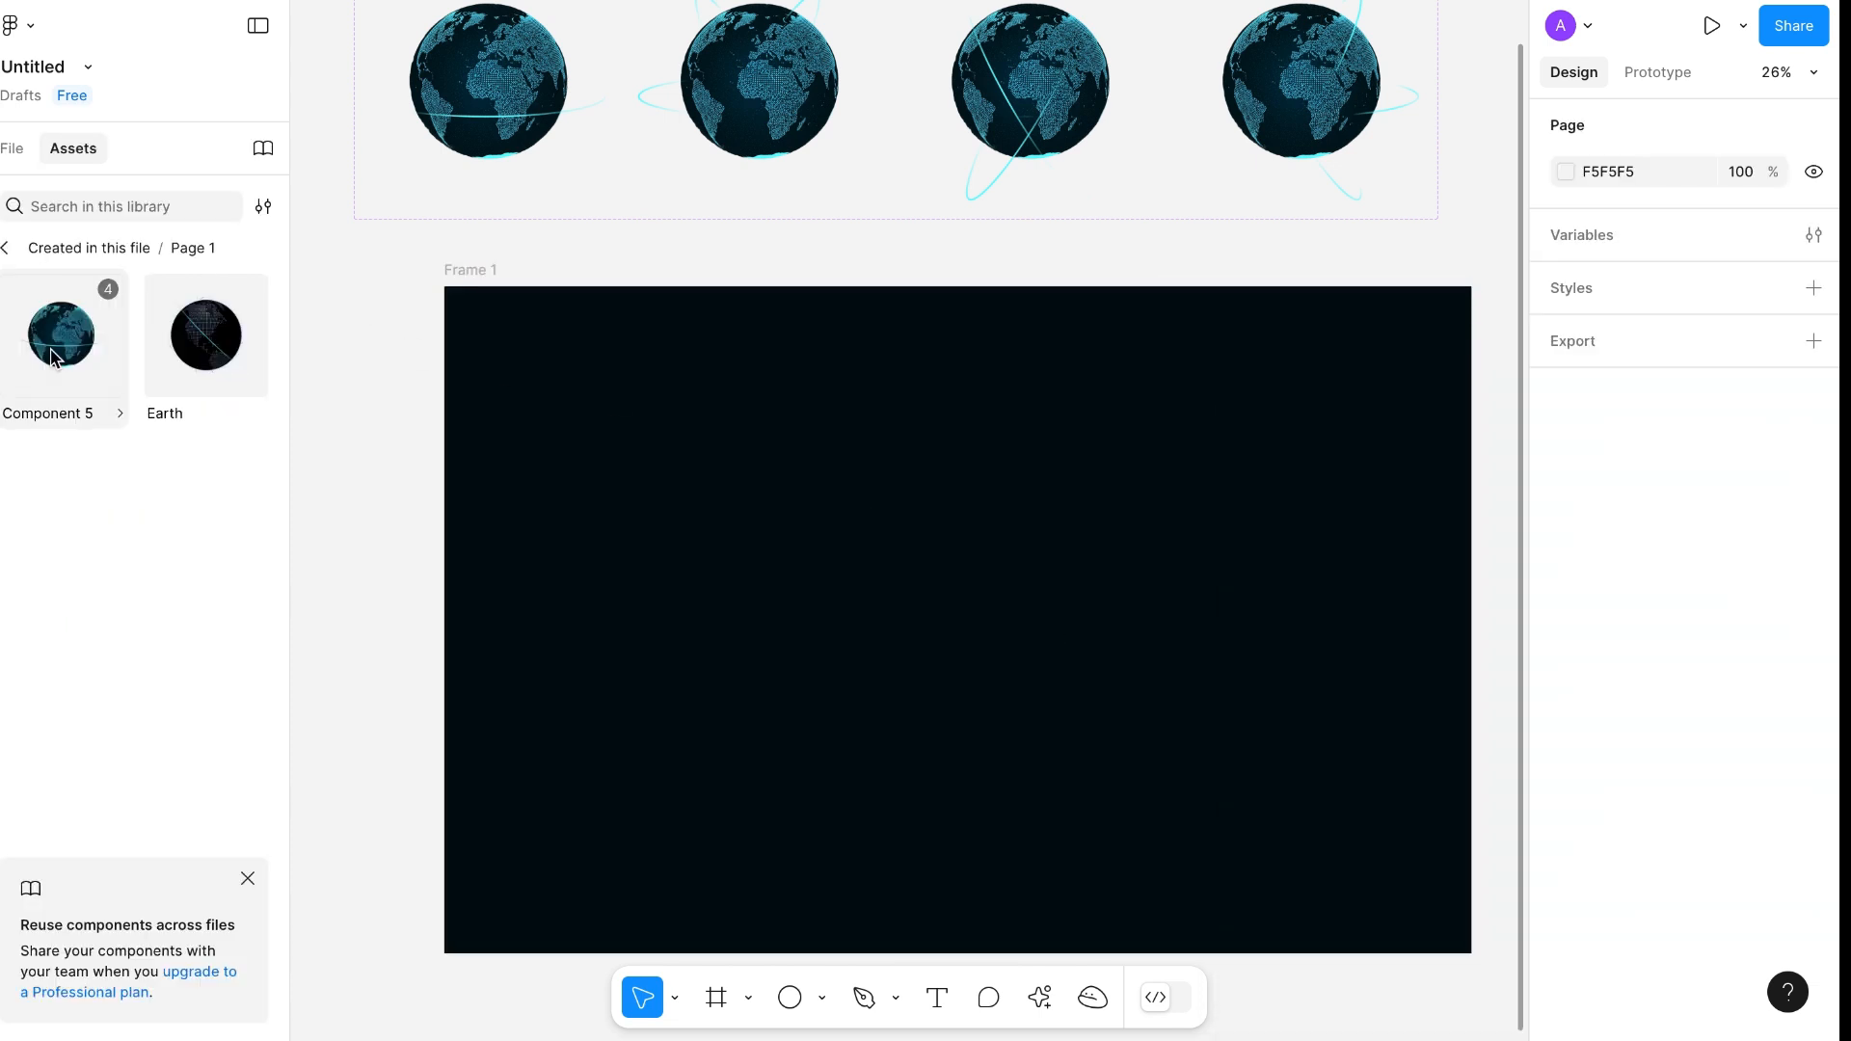
Place an instance of the cyan Component 5 earth from the file's Page 1 components near the centre of the dark frame
click(53, 356)
click(678, 89)
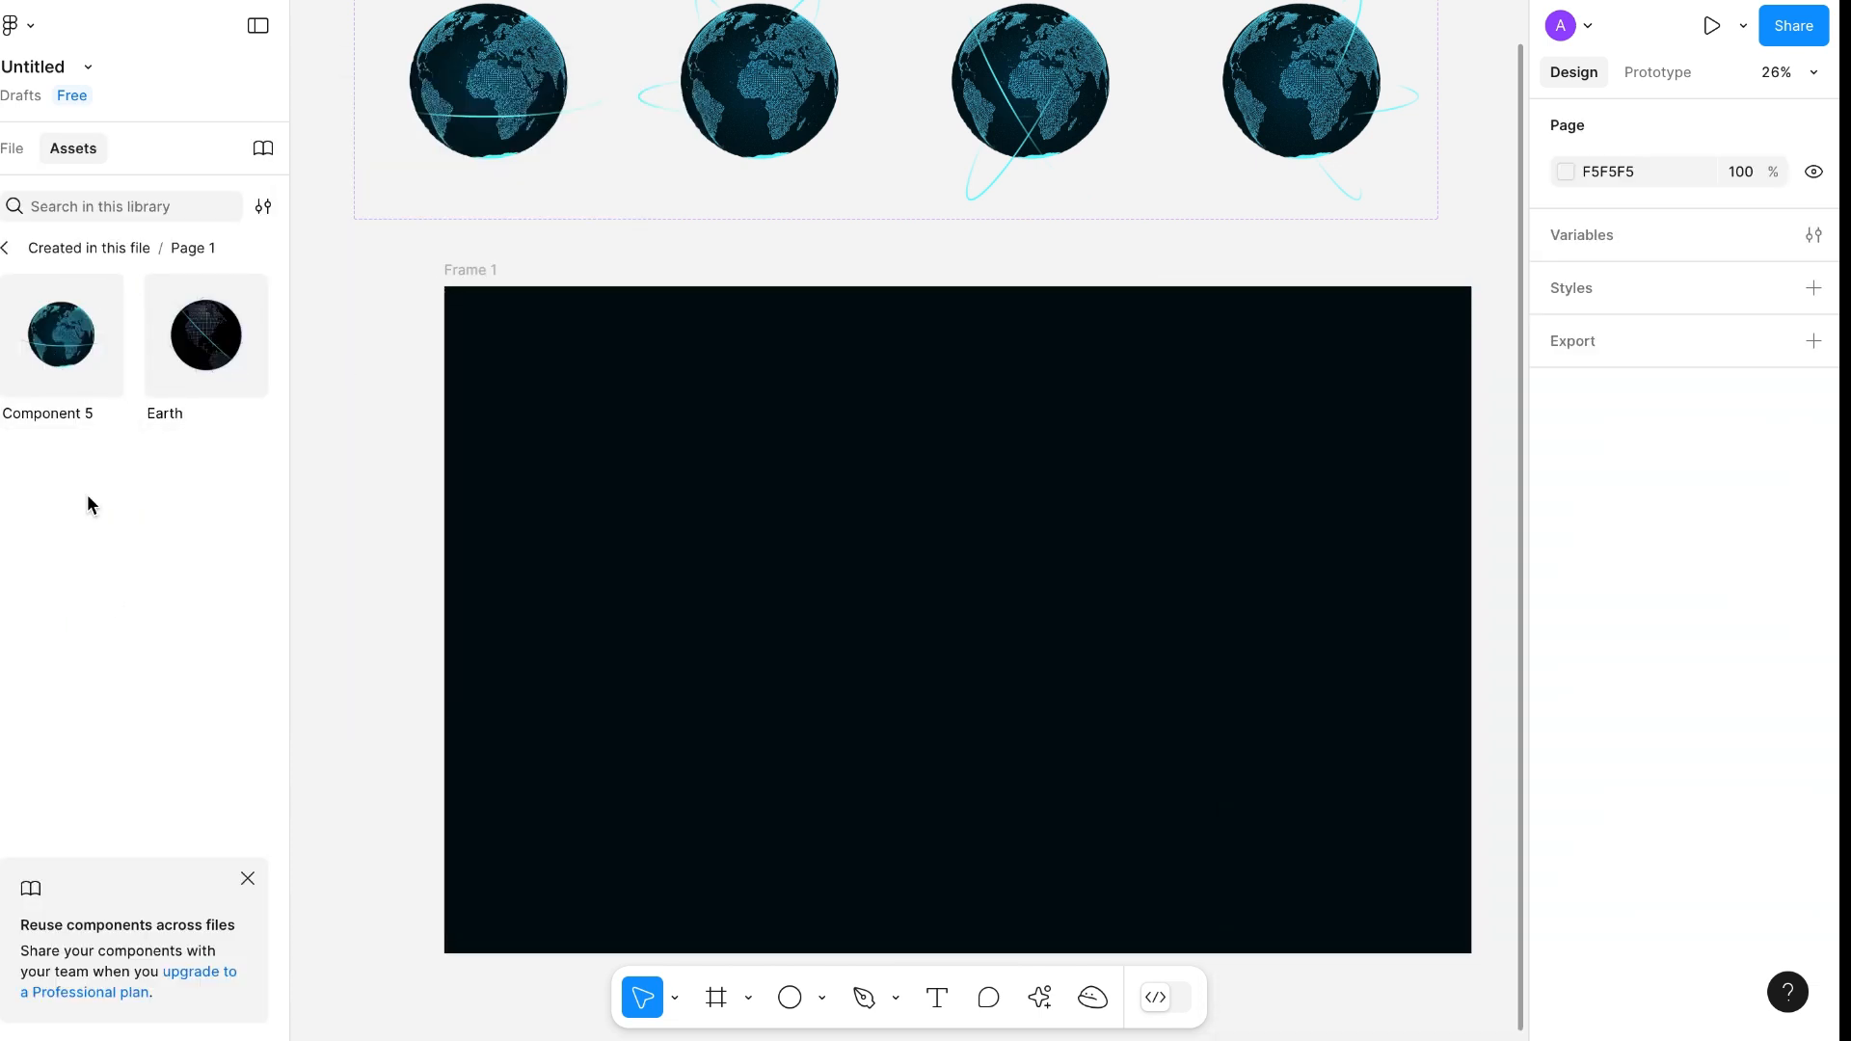
drag(58, 337, 919, 617)
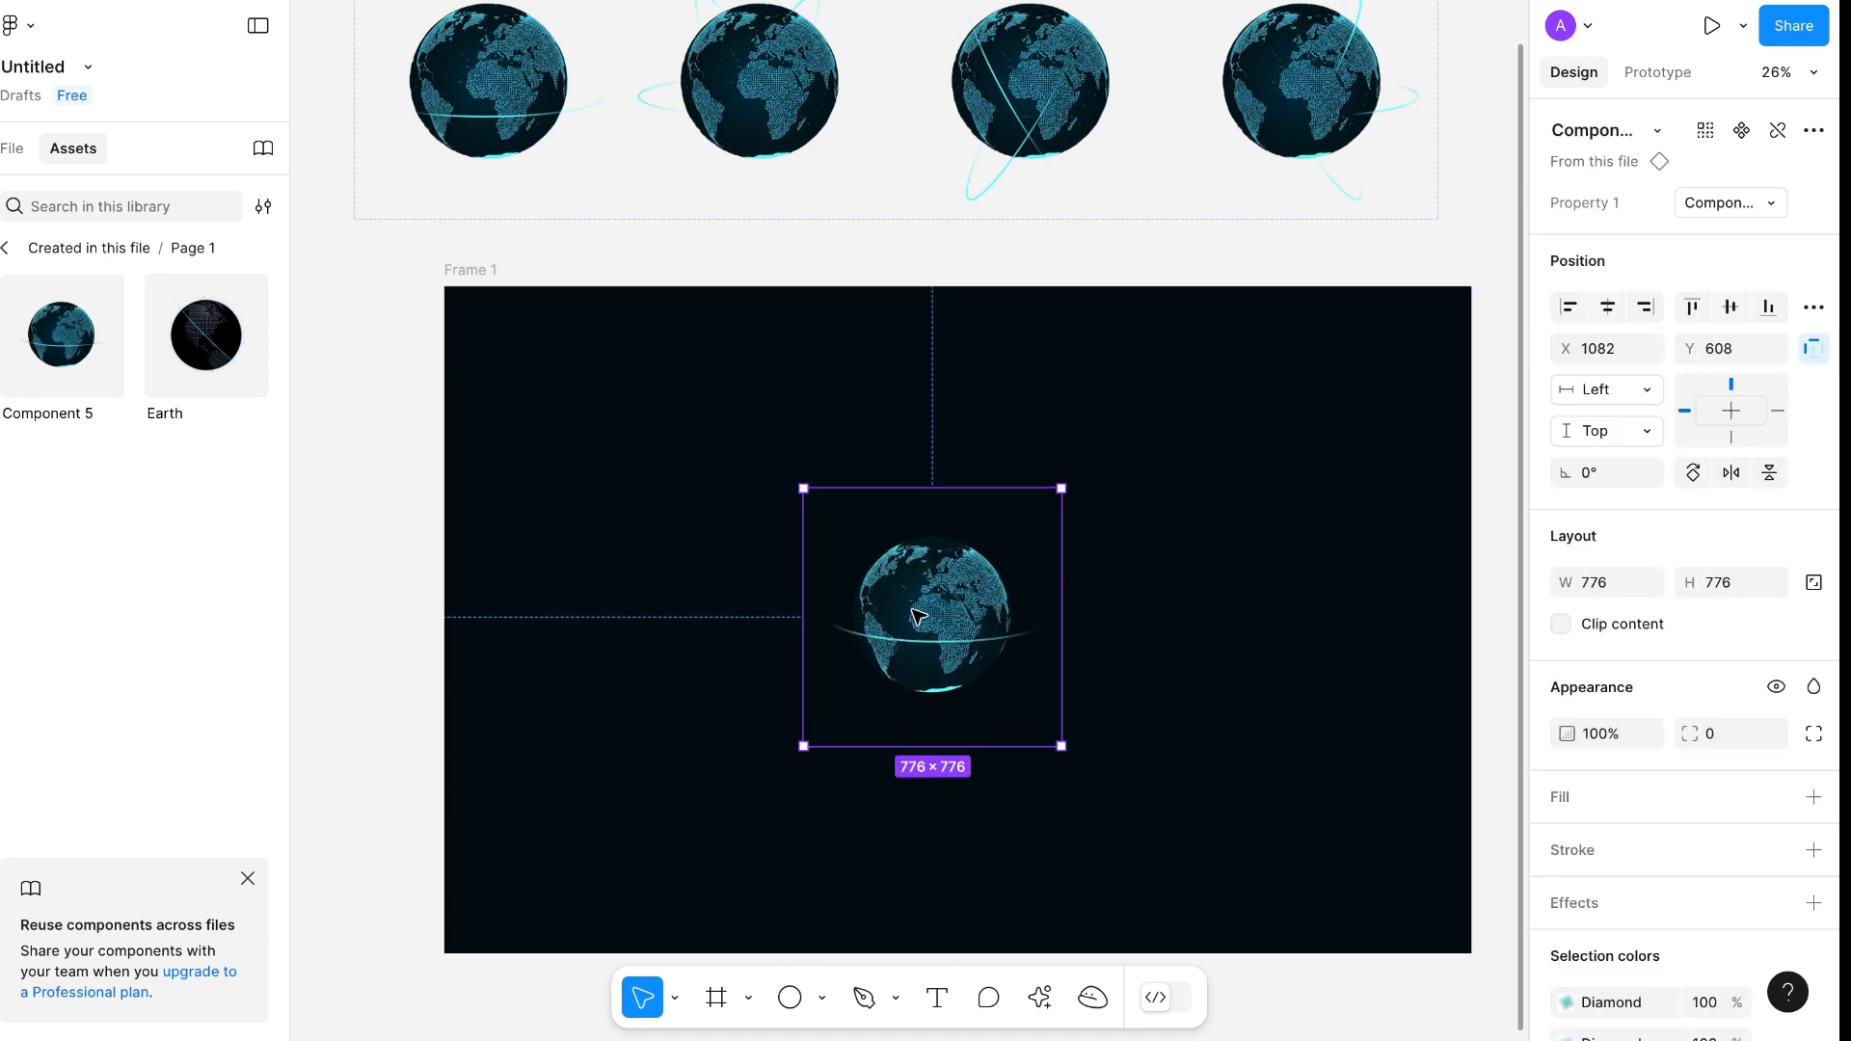
Select the dark frame containing the earth instance and present it as a prototype to preview the animation
click(475, 275)
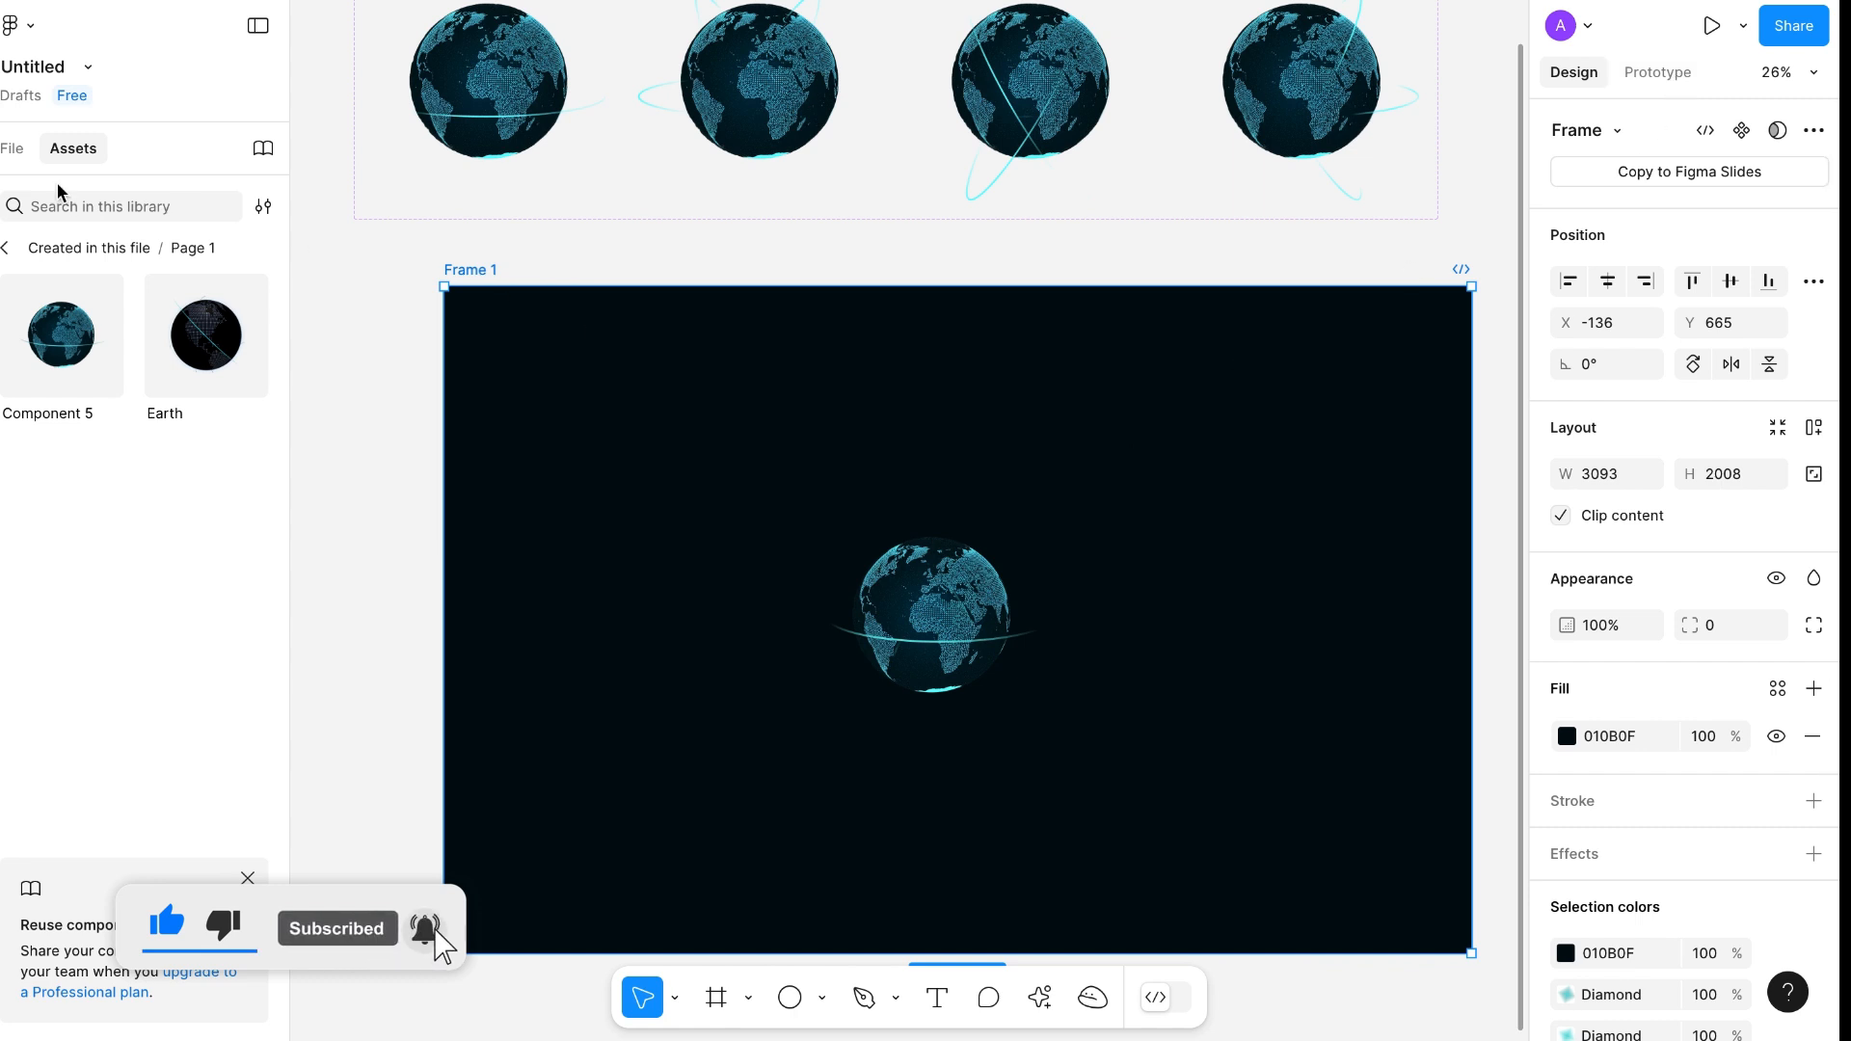
click(11, 148)
scroll(1083, 834, down, 1)
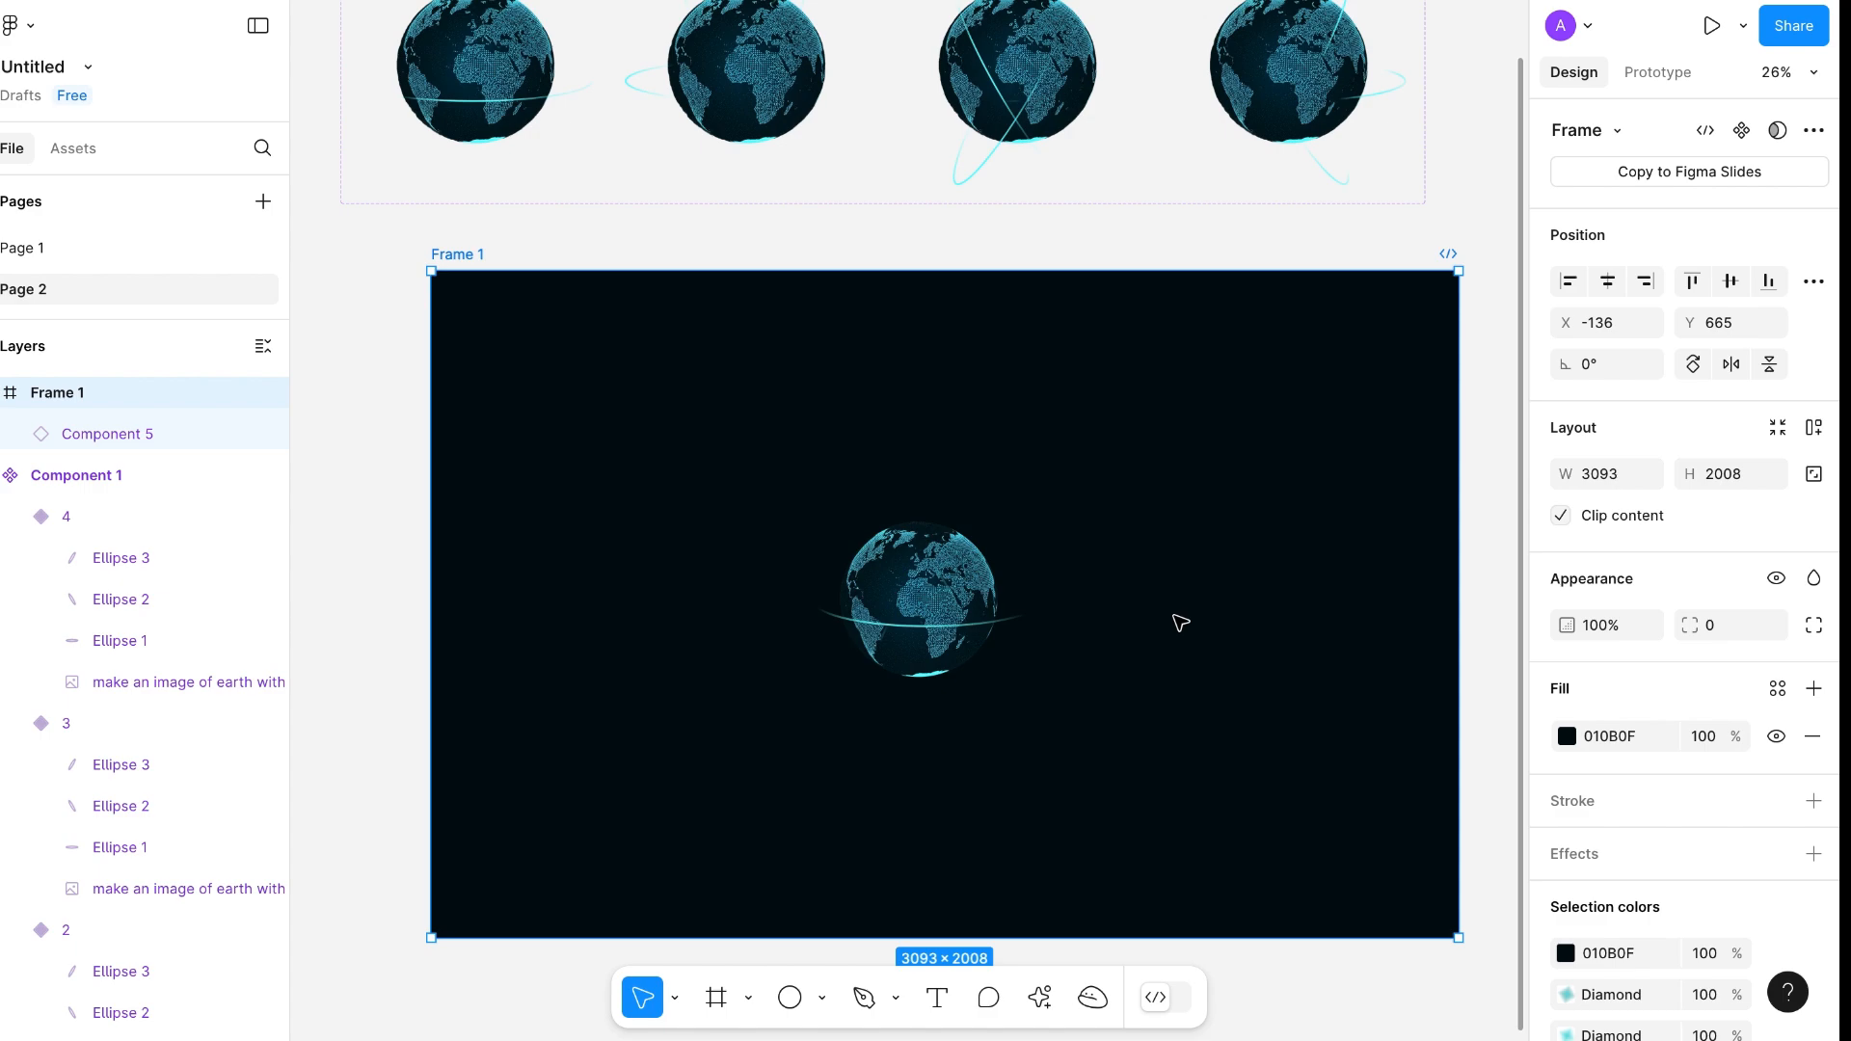
click(1712, 29)
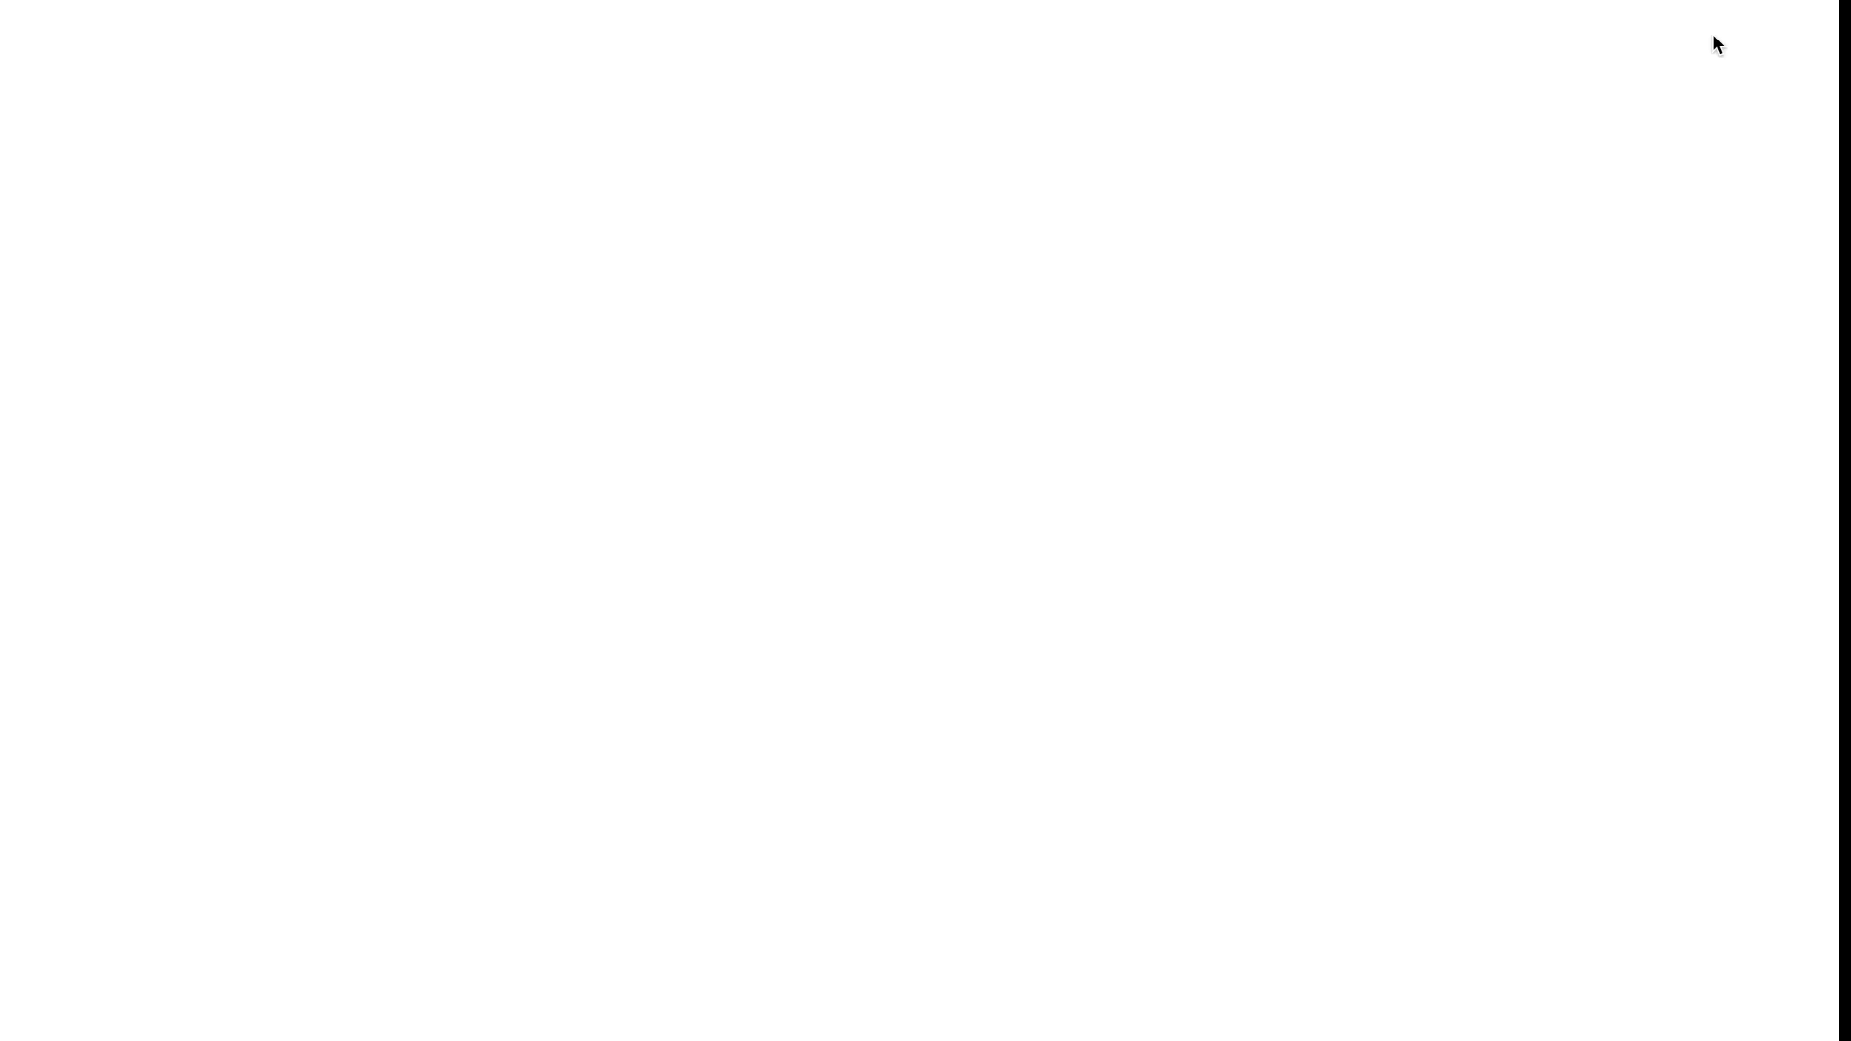